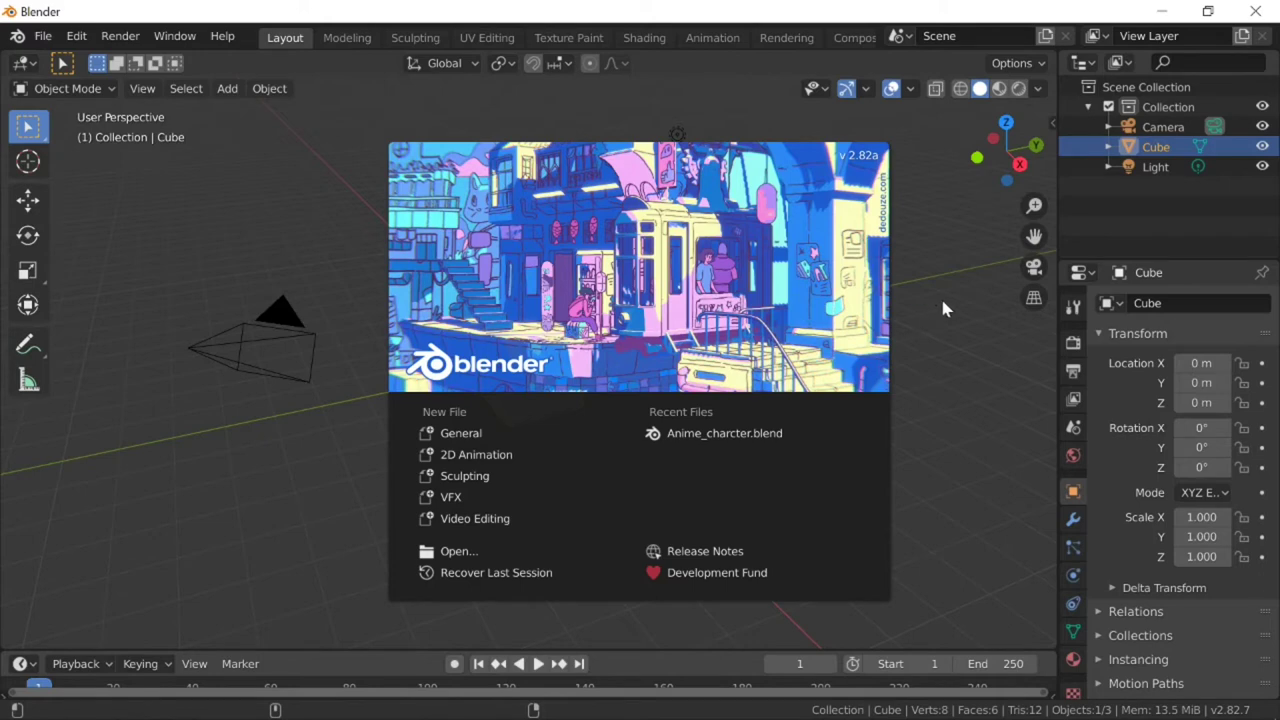
# Dismiss the Blender splash screen to reveal the default cube, camera and light scene.
pyautogui.click(942, 309)
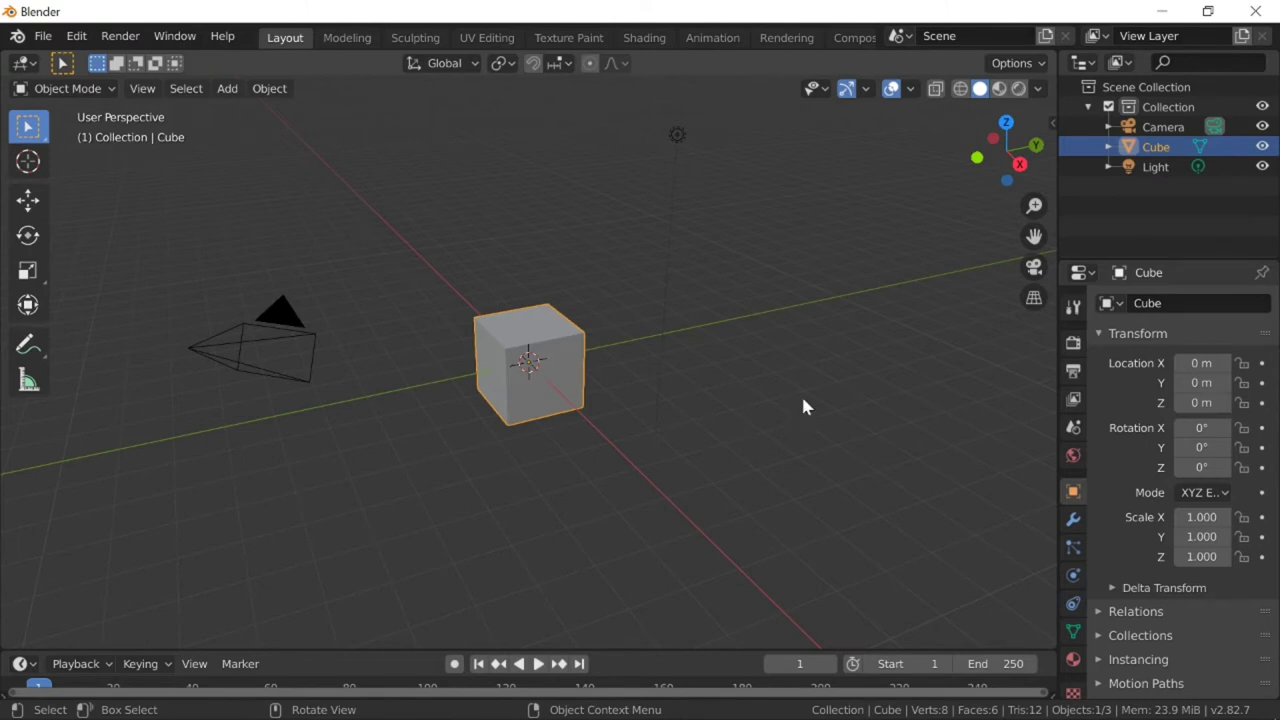
# Delete the Camera and Light objects via the Outliner, leaving only the Cube.
pyautogui.rightClick(1159, 134)
pyautogui.click(1140, 178)
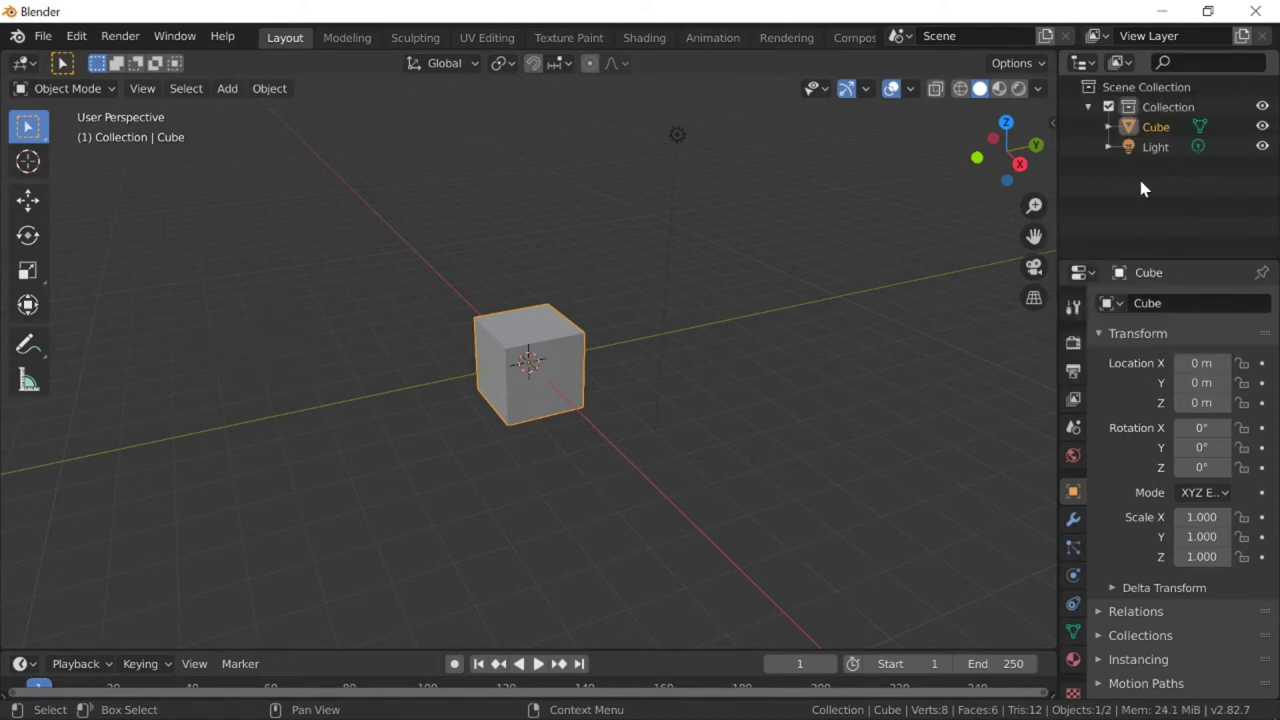
pyautogui.rightClick(1152, 151)
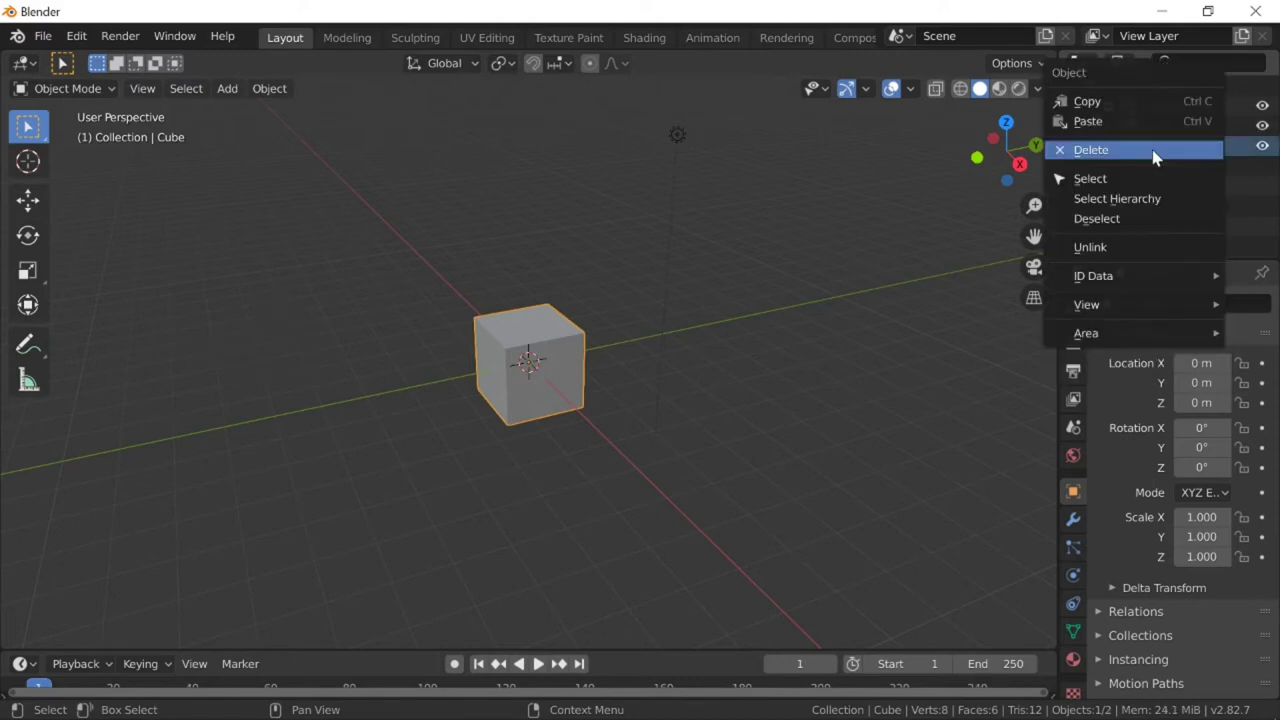
pyautogui.click(1153, 153)
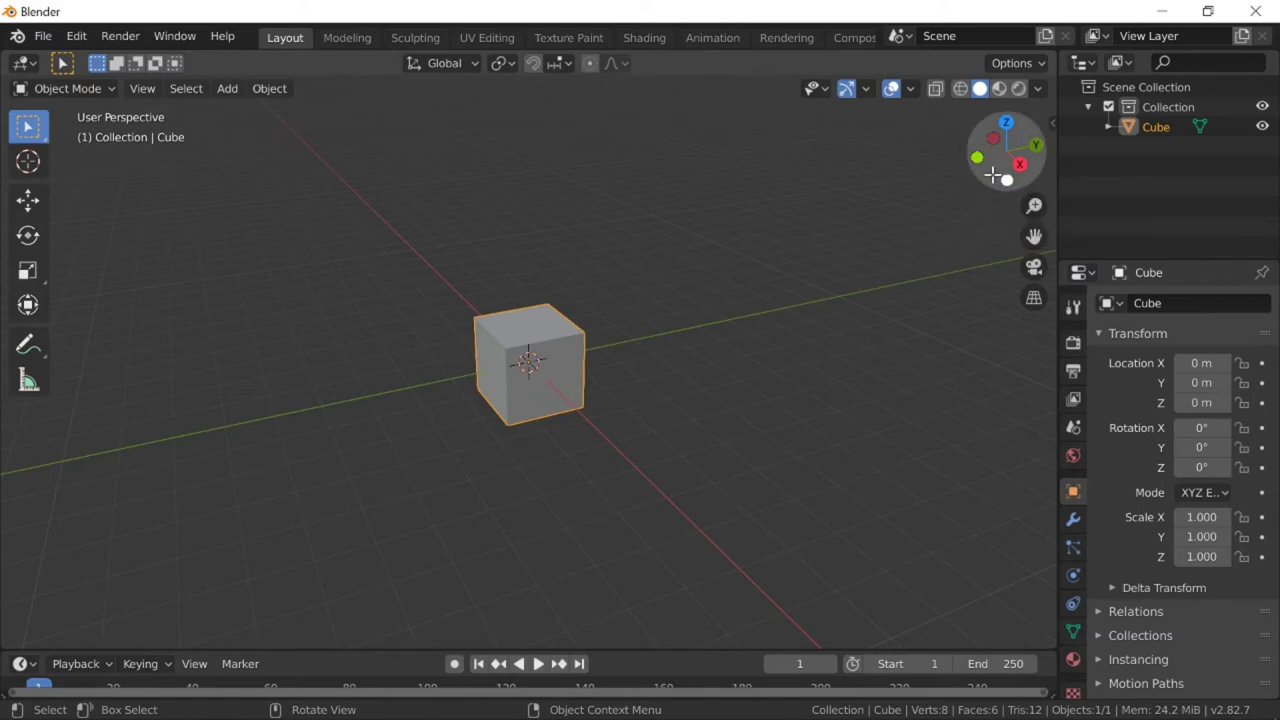
pyautogui.moveTo(991, 176)
pyautogui.mouseDown()
pyautogui.moveTo(955, 180)
pyautogui.moveTo(940, 220)
pyautogui.mouseUp()
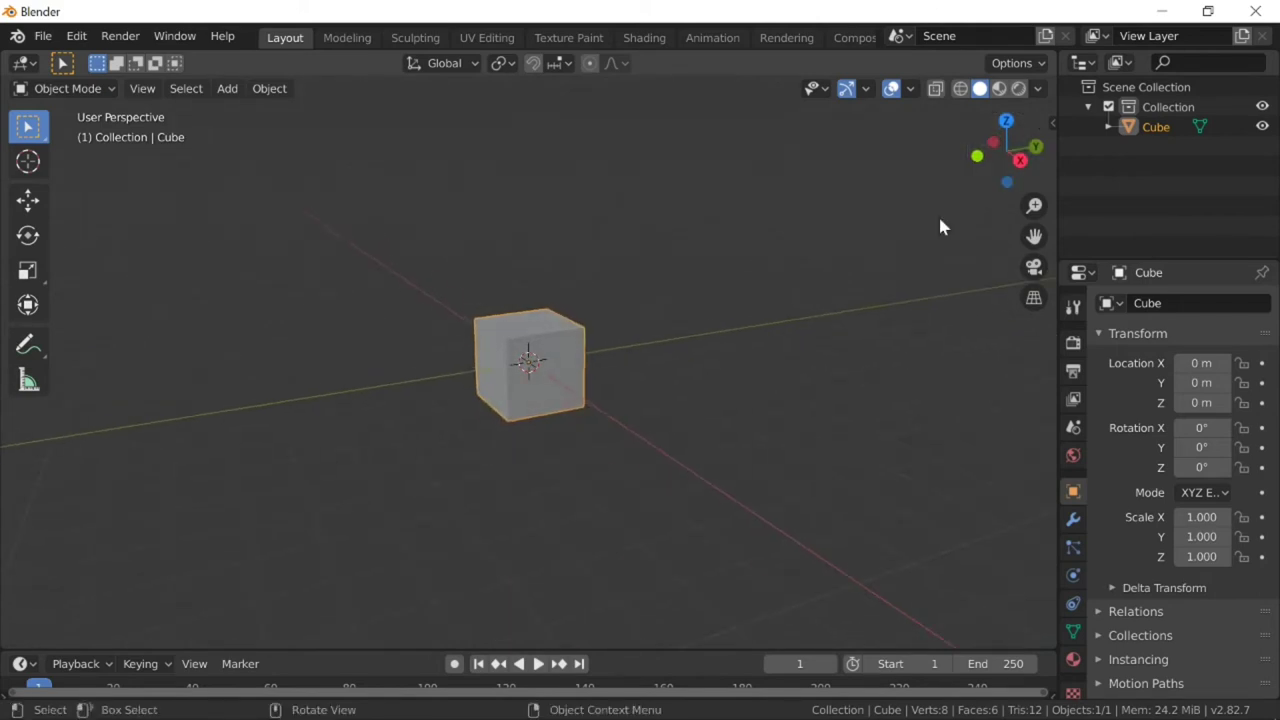
pyautogui.moveTo(983, 171); pyautogui.dragTo(978, 185)
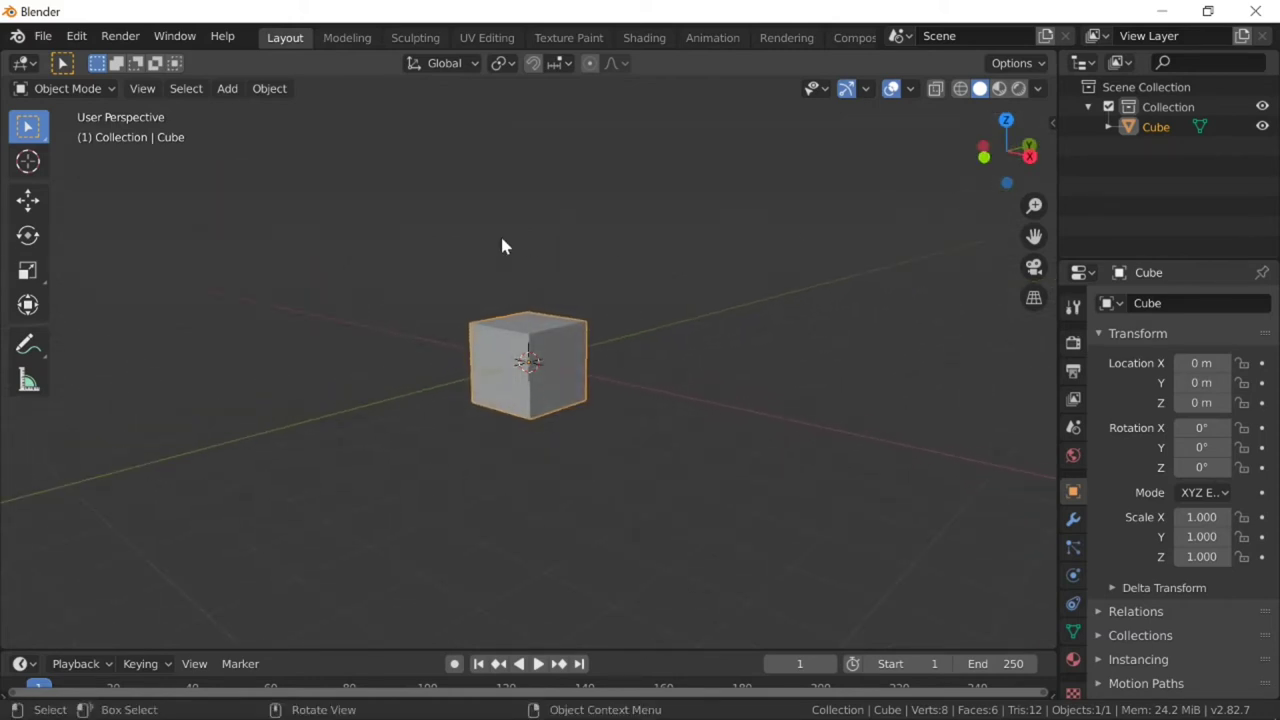
# Move the cube up along Z to 0.993 m.
pyautogui.click(40, 204)
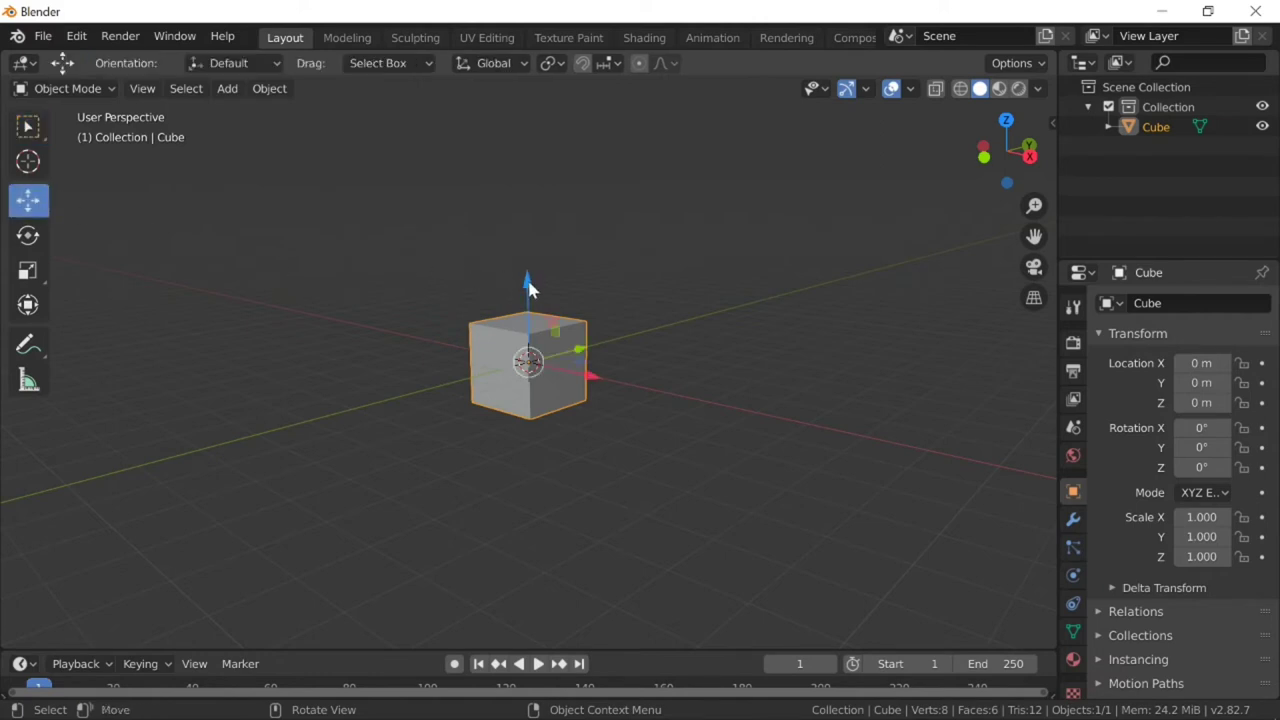
pyautogui.moveTo(530, 289); pyautogui.dragTo(534, 244)
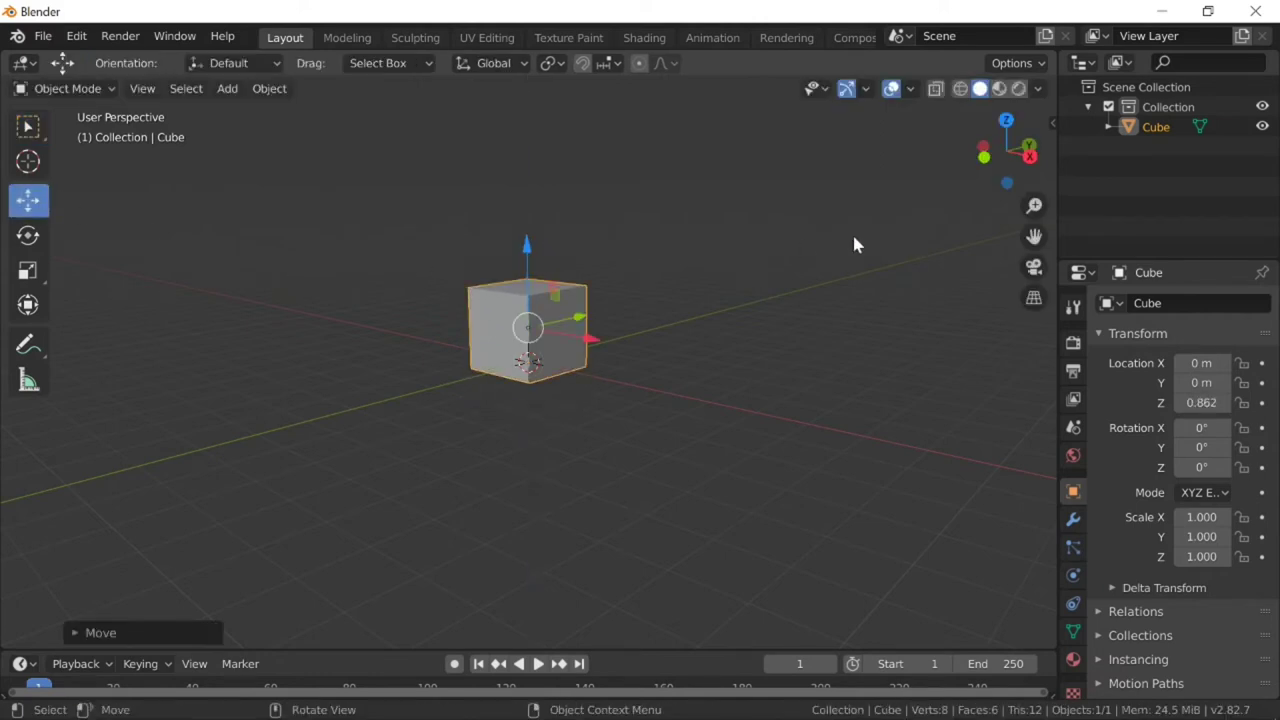
pyautogui.click(984, 157)
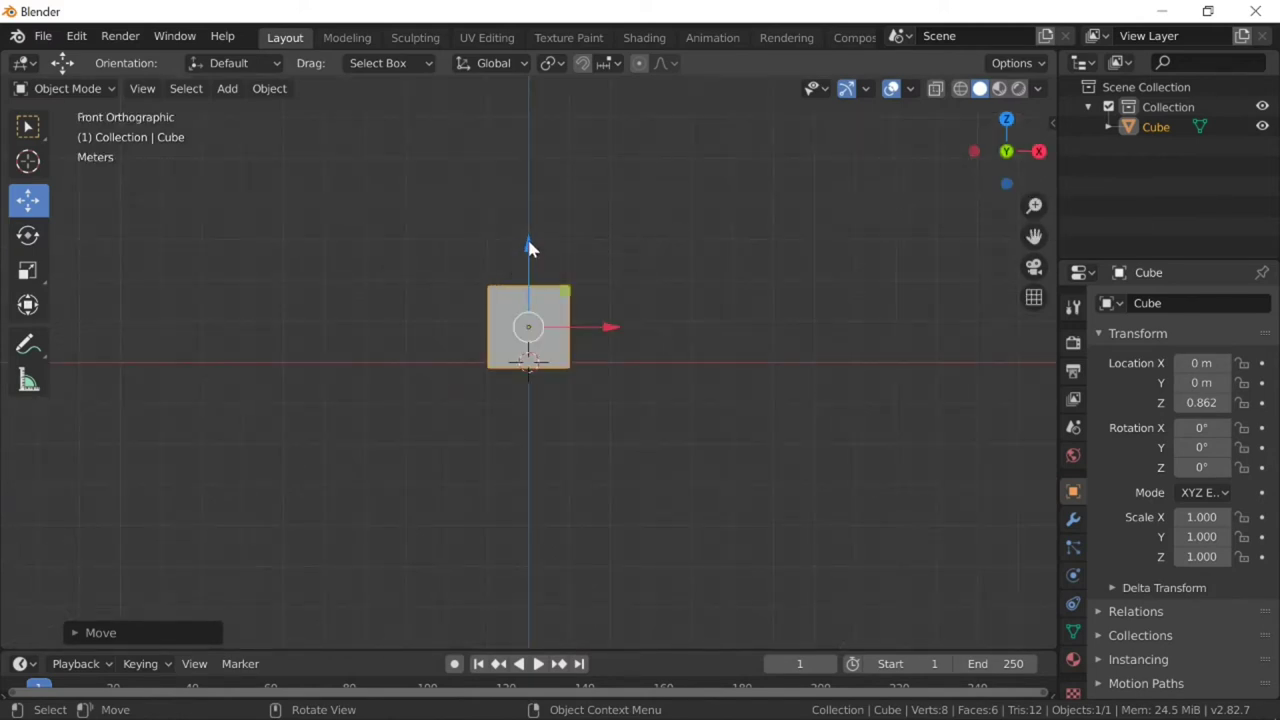
pyautogui.moveTo(530, 247); pyautogui.dragTo(535, 235)
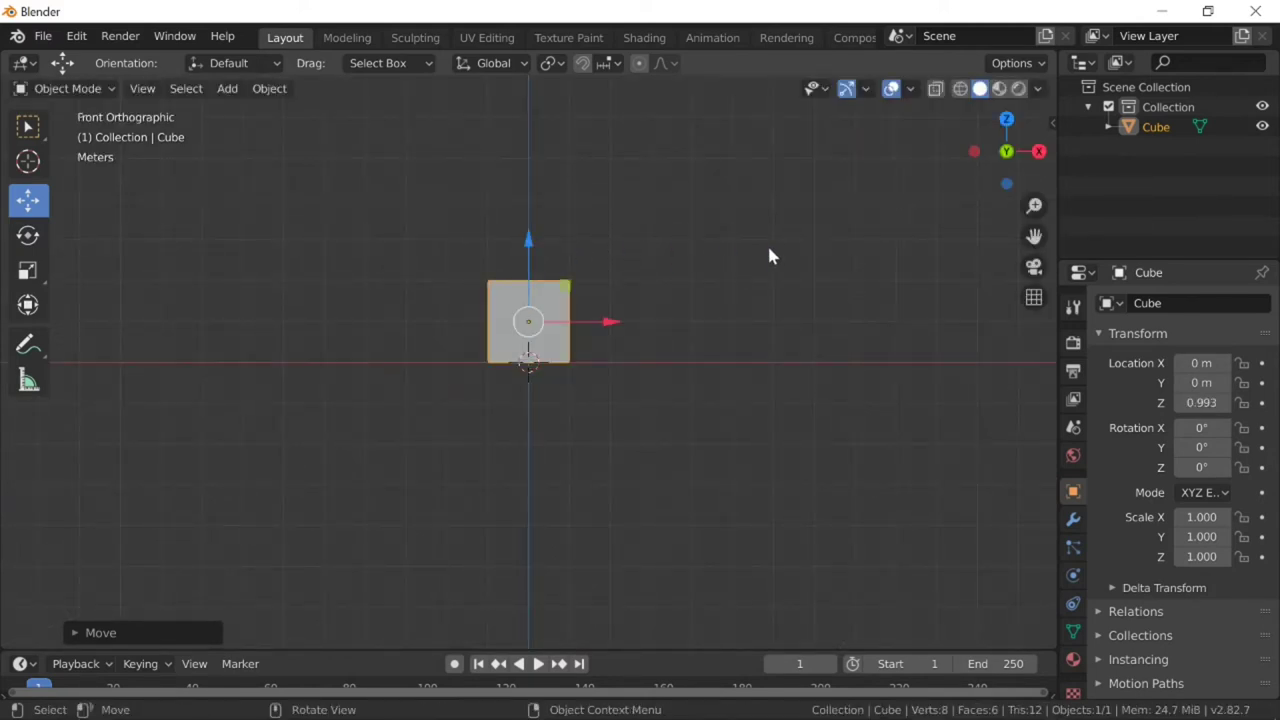
pyautogui.moveTo(988, 135); pyautogui.dragTo(960, 180)
pyautogui.moveTo(984, 138); pyautogui.dragTo(984, 138)
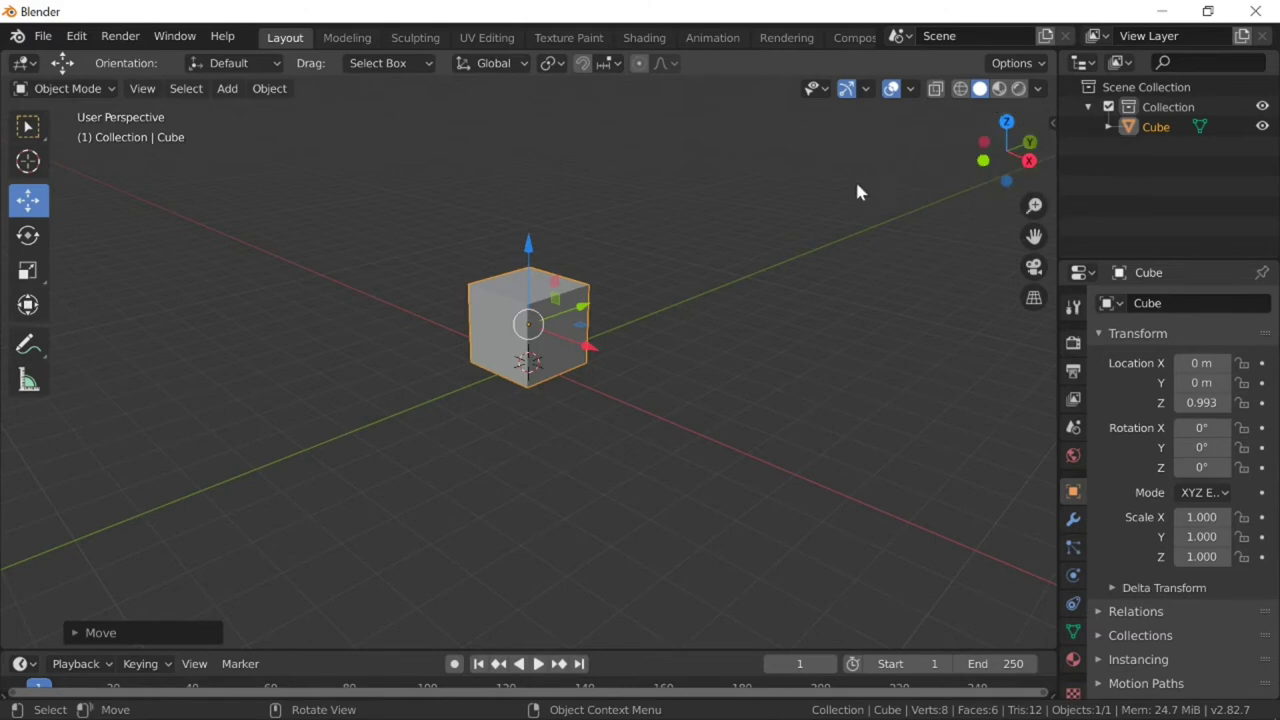
# Scale the cube along X to 0.428, then deselect it.
pyautogui.click(28, 270)
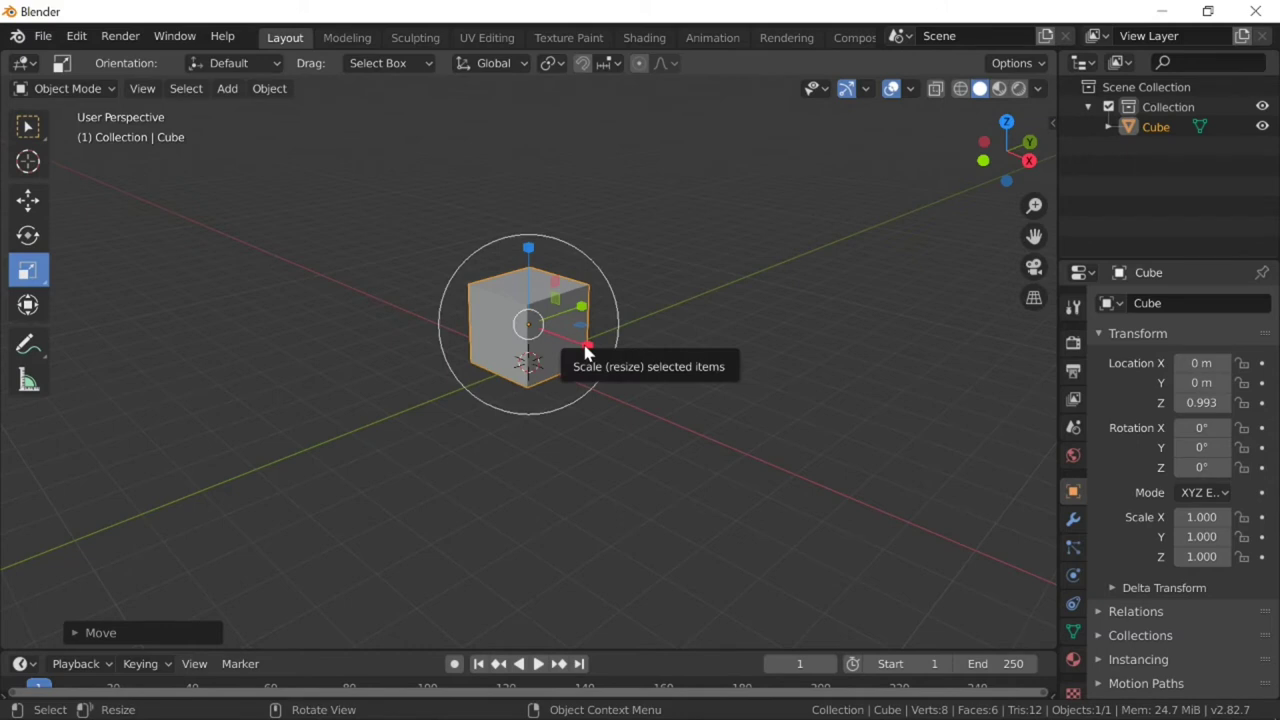
pyautogui.moveTo(586, 352); pyautogui.dragTo(544, 337)
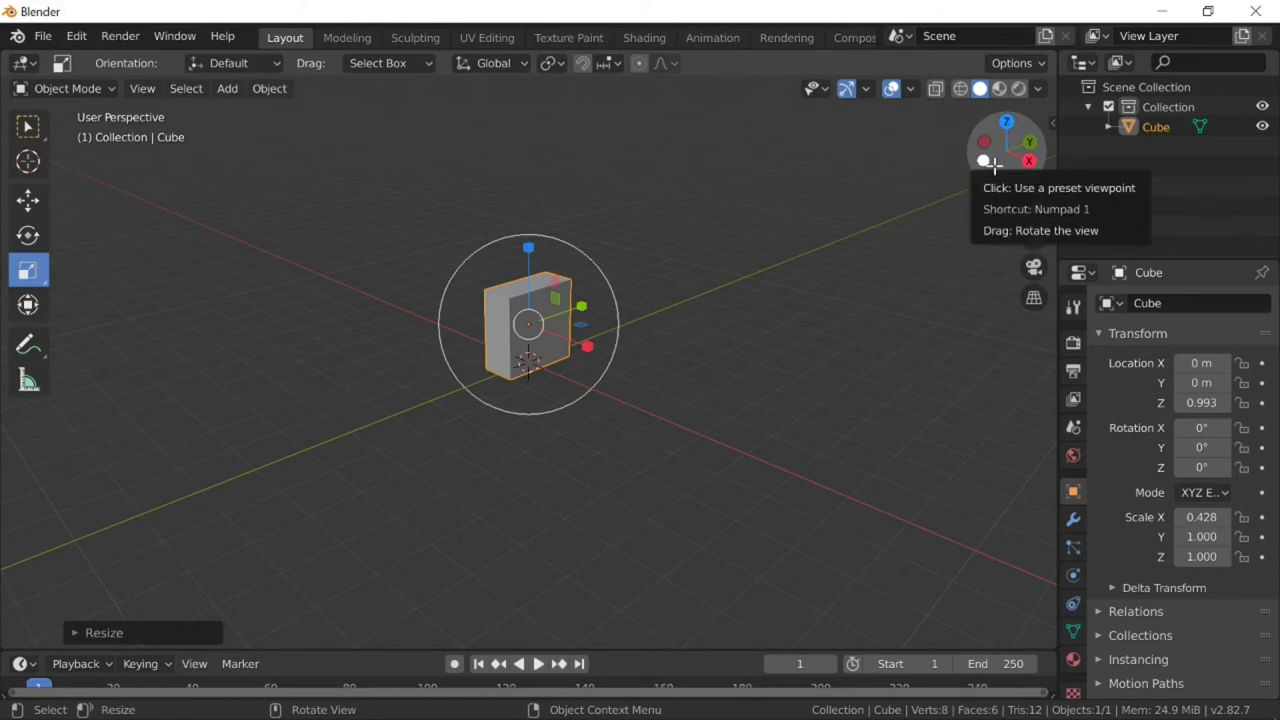
pyautogui.moveTo(1006, 150)
pyautogui.mouseDown()
pyautogui.moveTo(1000, 165)
pyautogui.moveTo(1030, 165)
pyautogui.mouseUp()
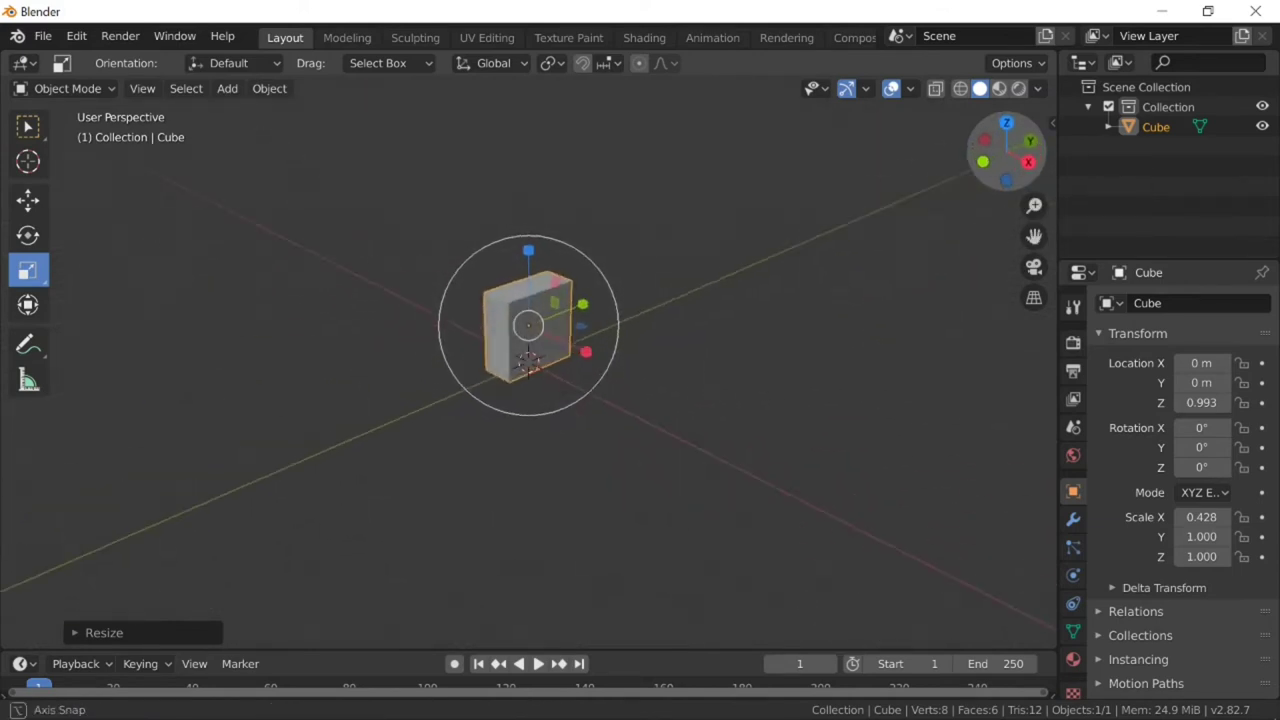
pyautogui.click(690, 325)
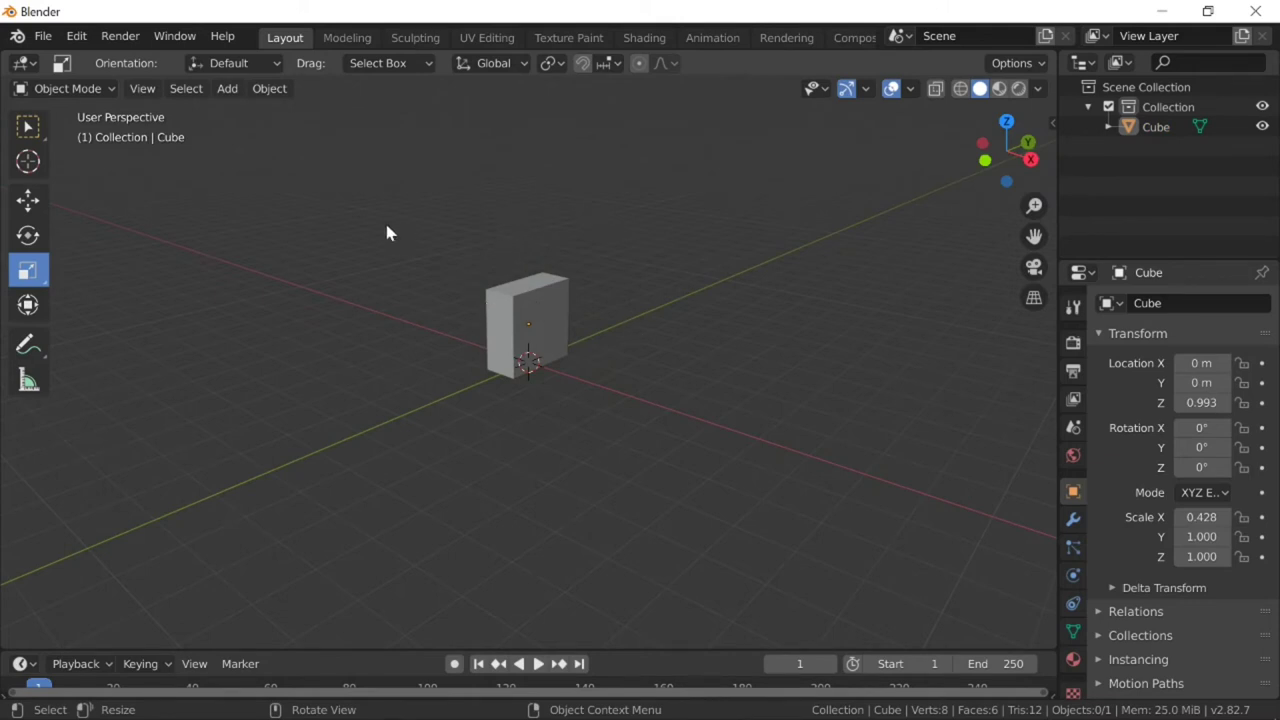
# Add a Torus mesh and move it up along Z to 1.780 m.
pyautogui.click(228, 90)
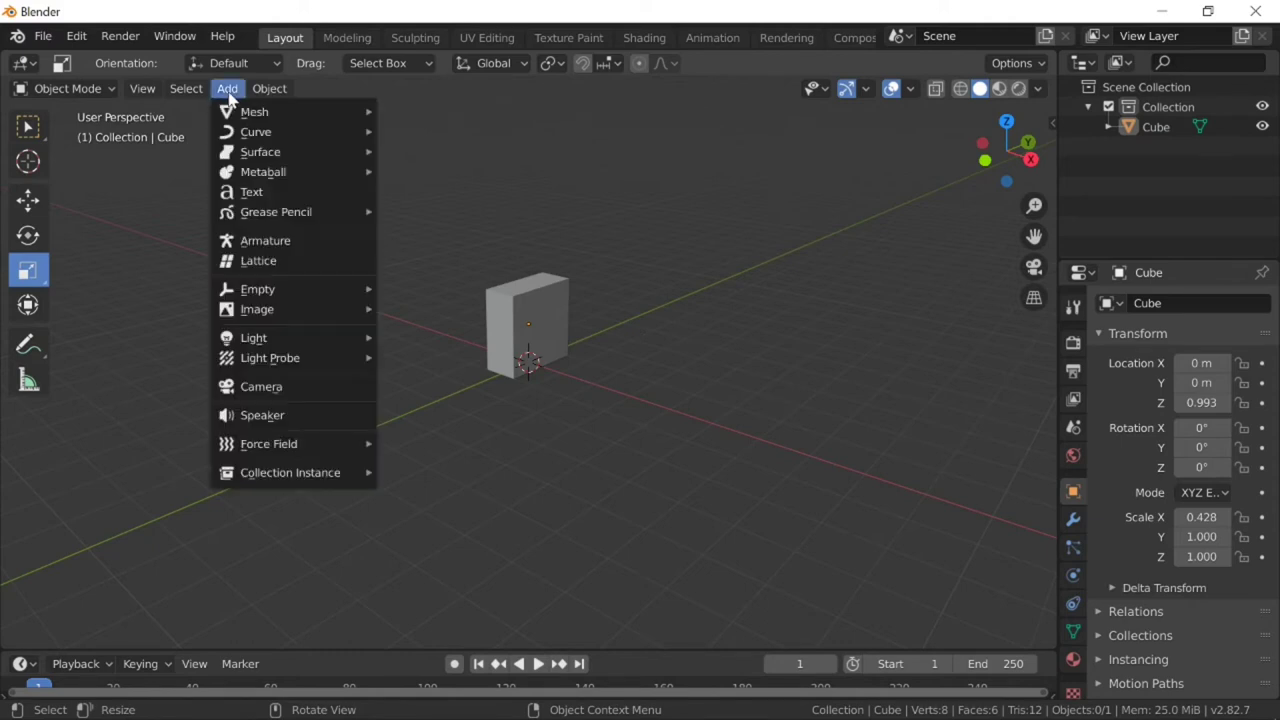
pyautogui.moveTo(255, 112)
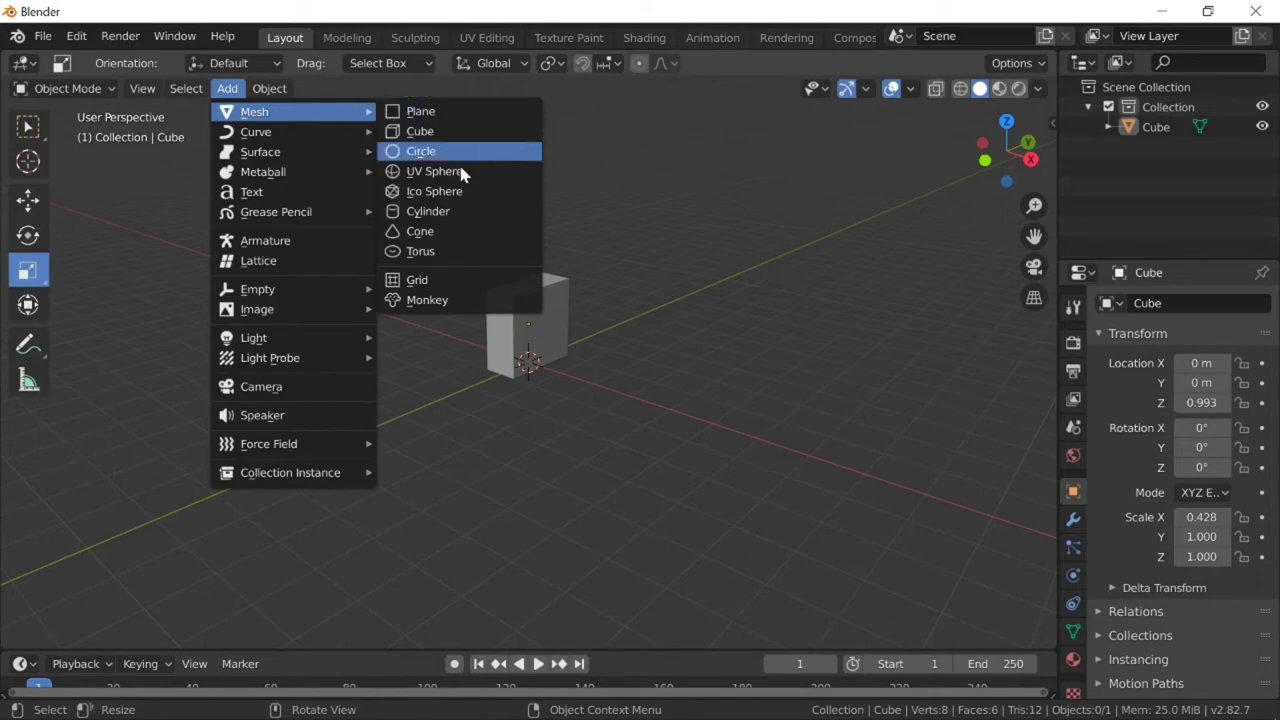
pyautogui.click(468, 252)
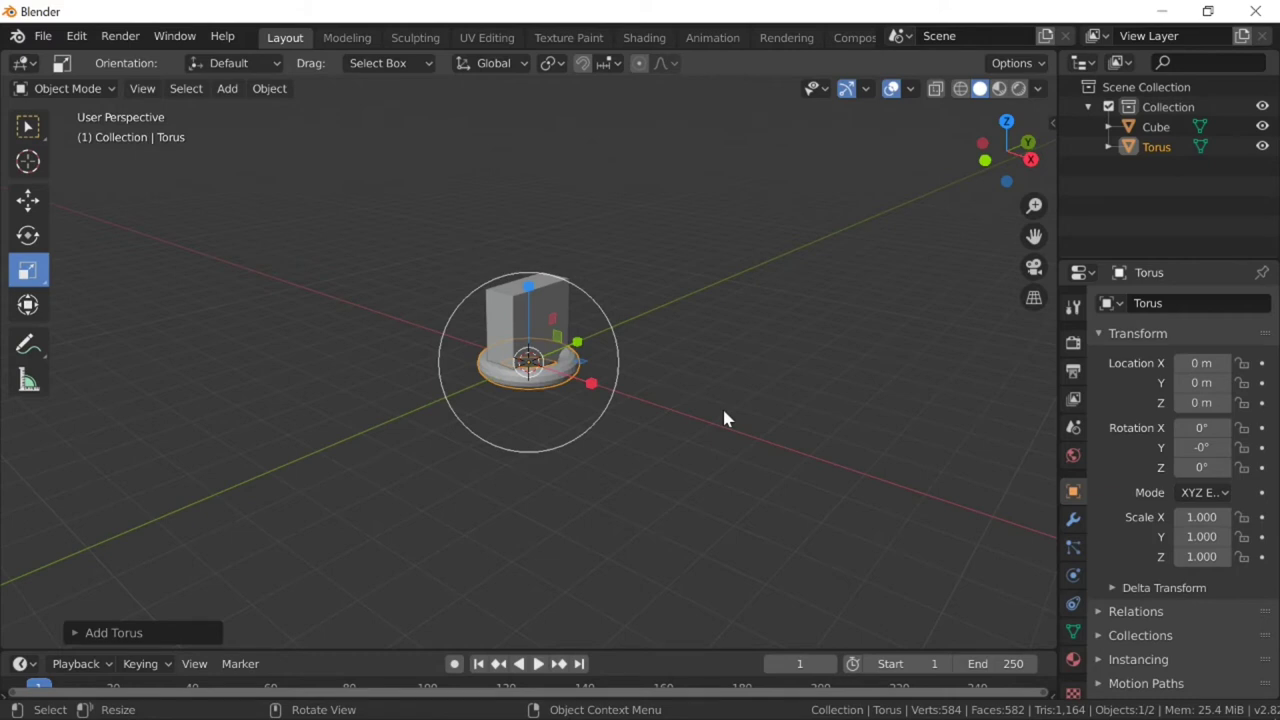
pyautogui.click(40, 200)
pyautogui.moveTo(531, 291); pyautogui.dragTo(531, 214)
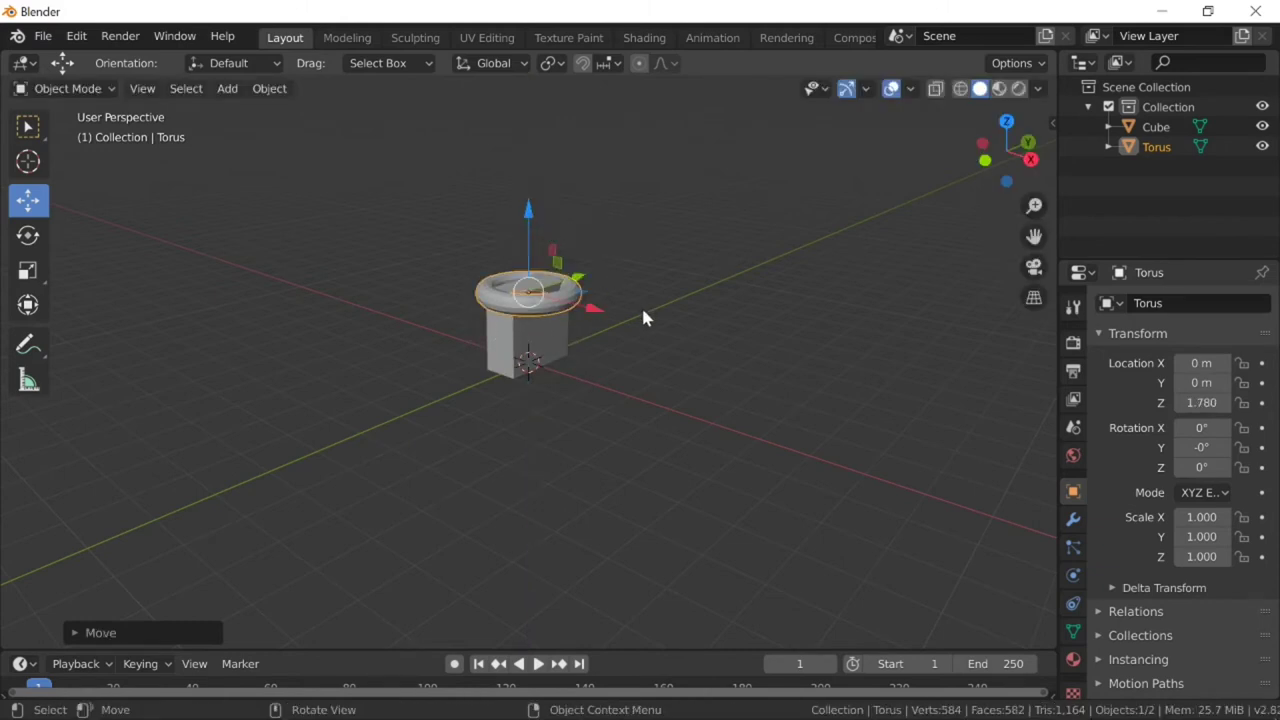
# Rotate the torus about 90° on the Y axis so it stands upright.
pyautogui.click(30, 235)
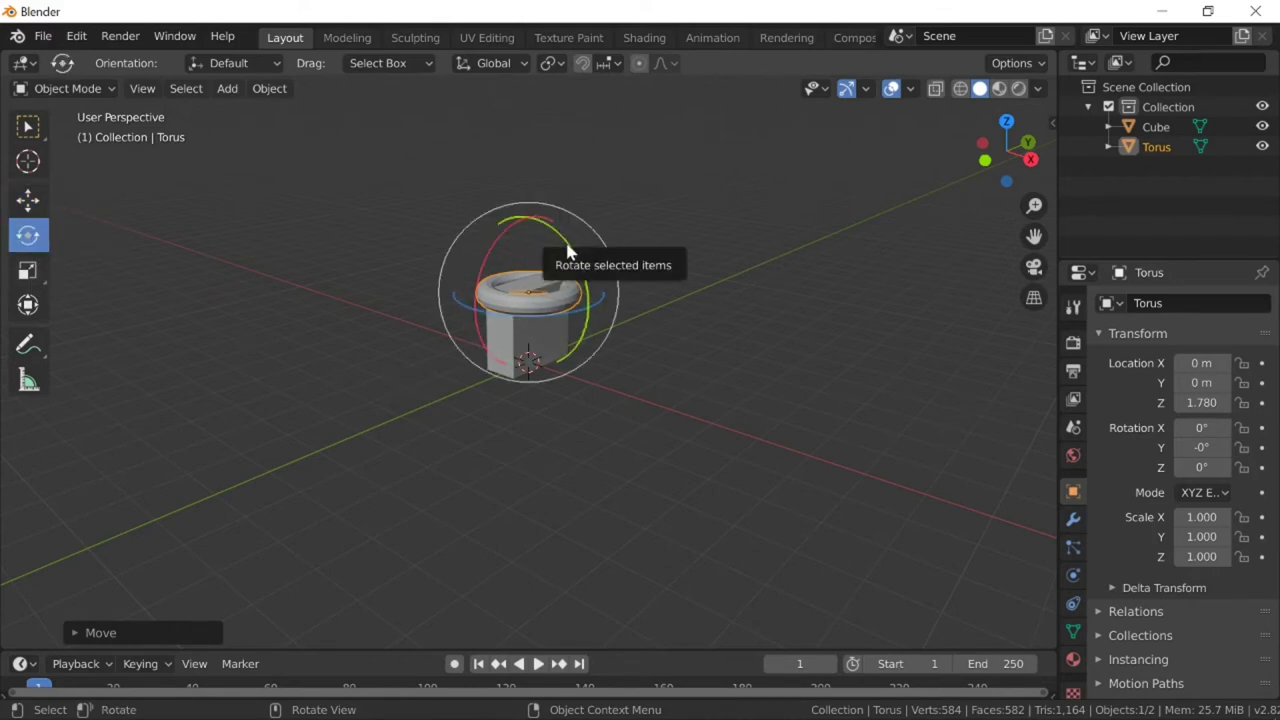
pyautogui.moveTo(567, 246); pyautogui.dragTo(577, 325)
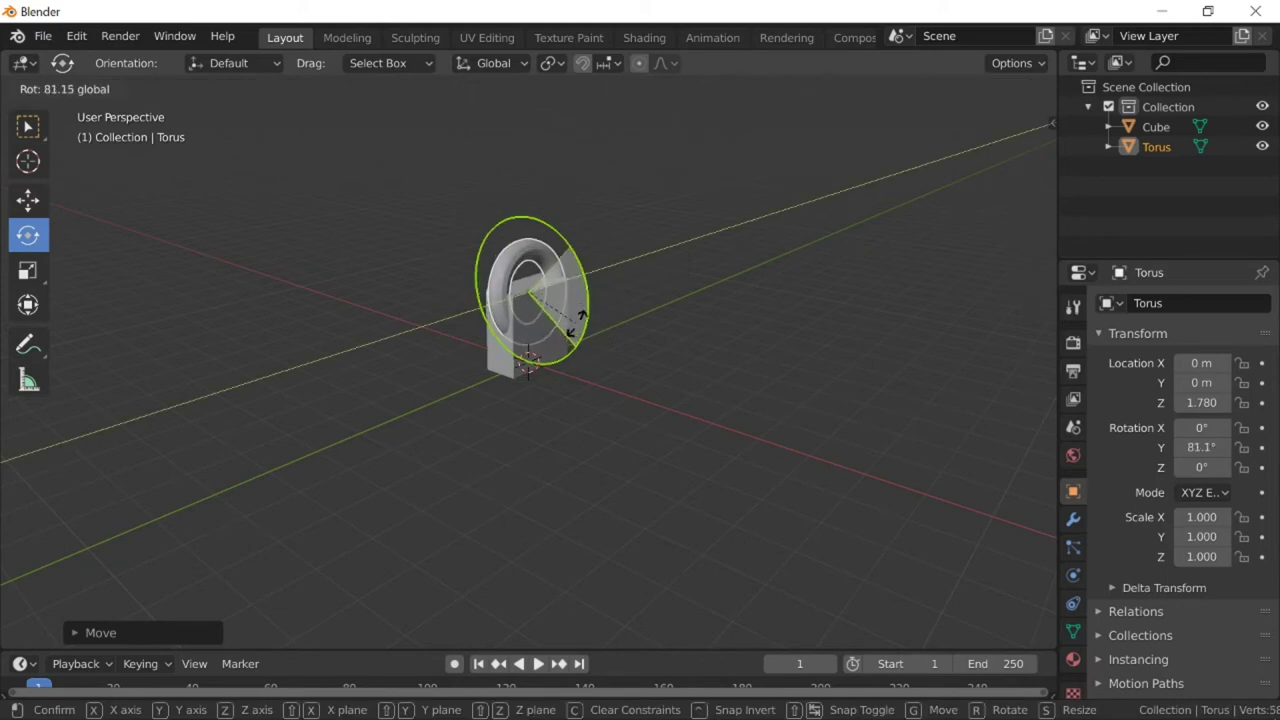
pyautogui.moveTo(577, 328); pyautogui.dragTo(577, 342)
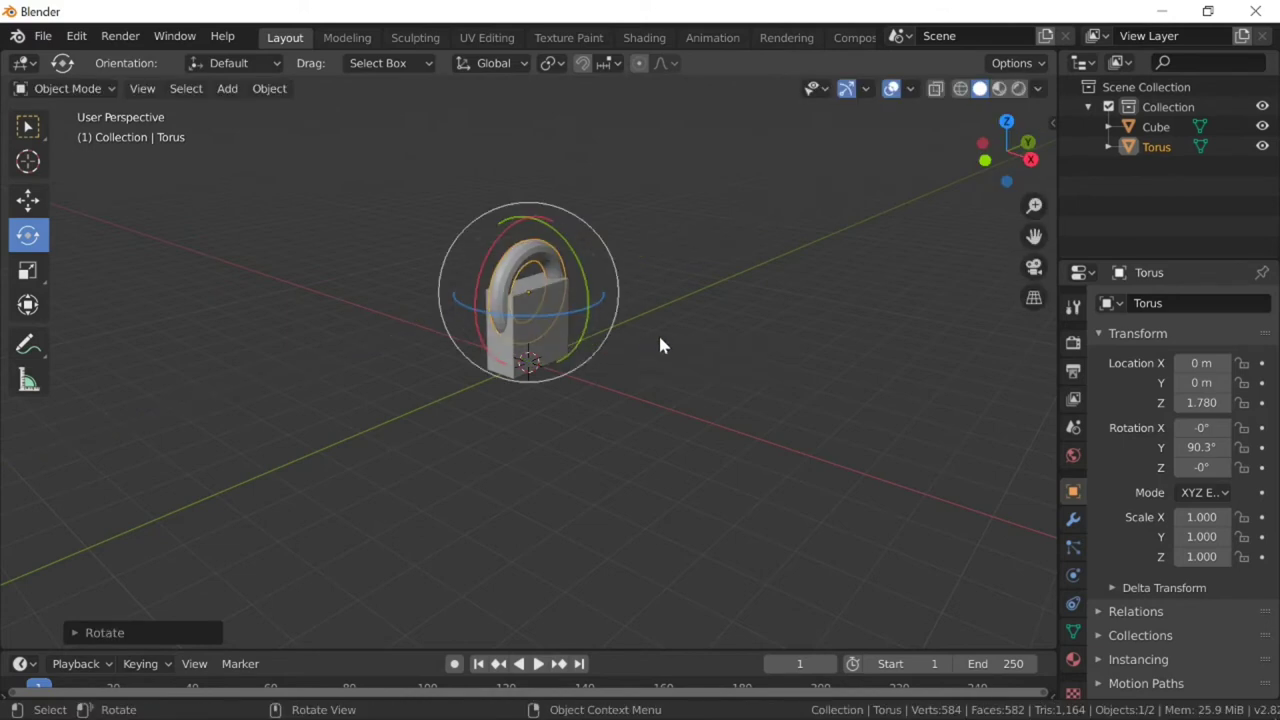
# Scale the torus uniformly down to 0.686.
pyautogui.click(27, 270)
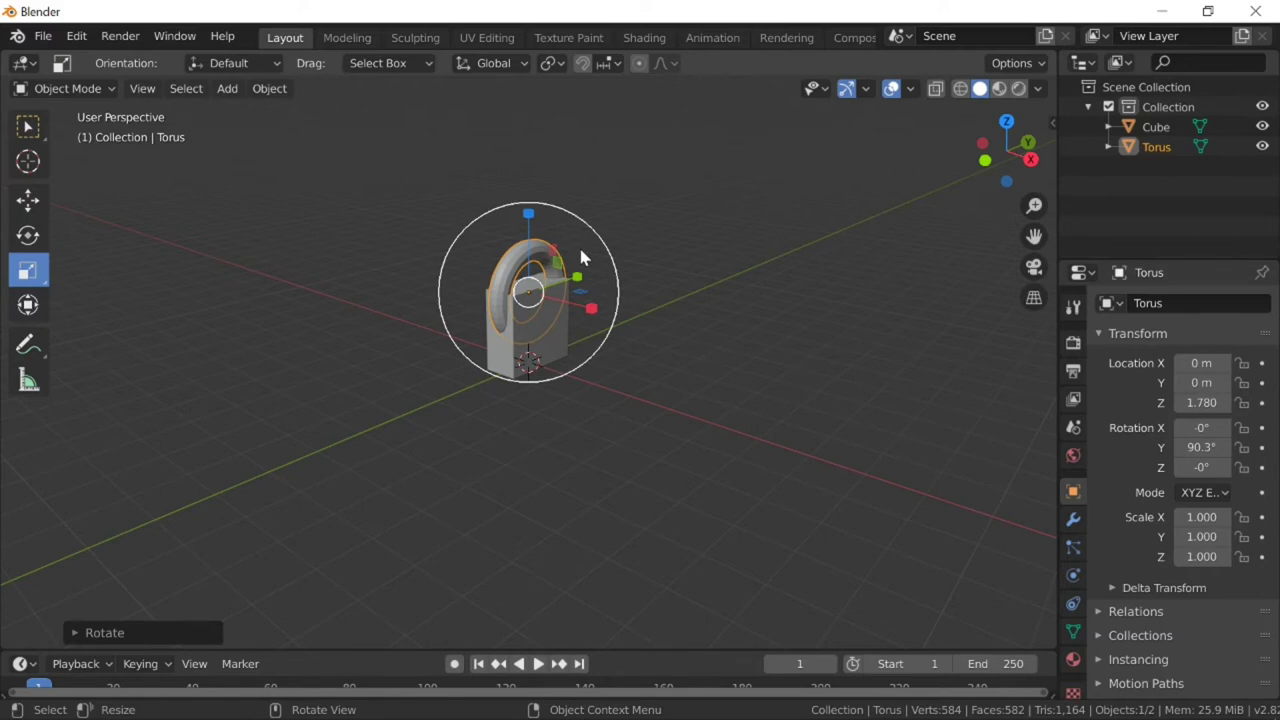
pyautogui.moveTo(583, 258); pyautogui.dragTo(563, 264)
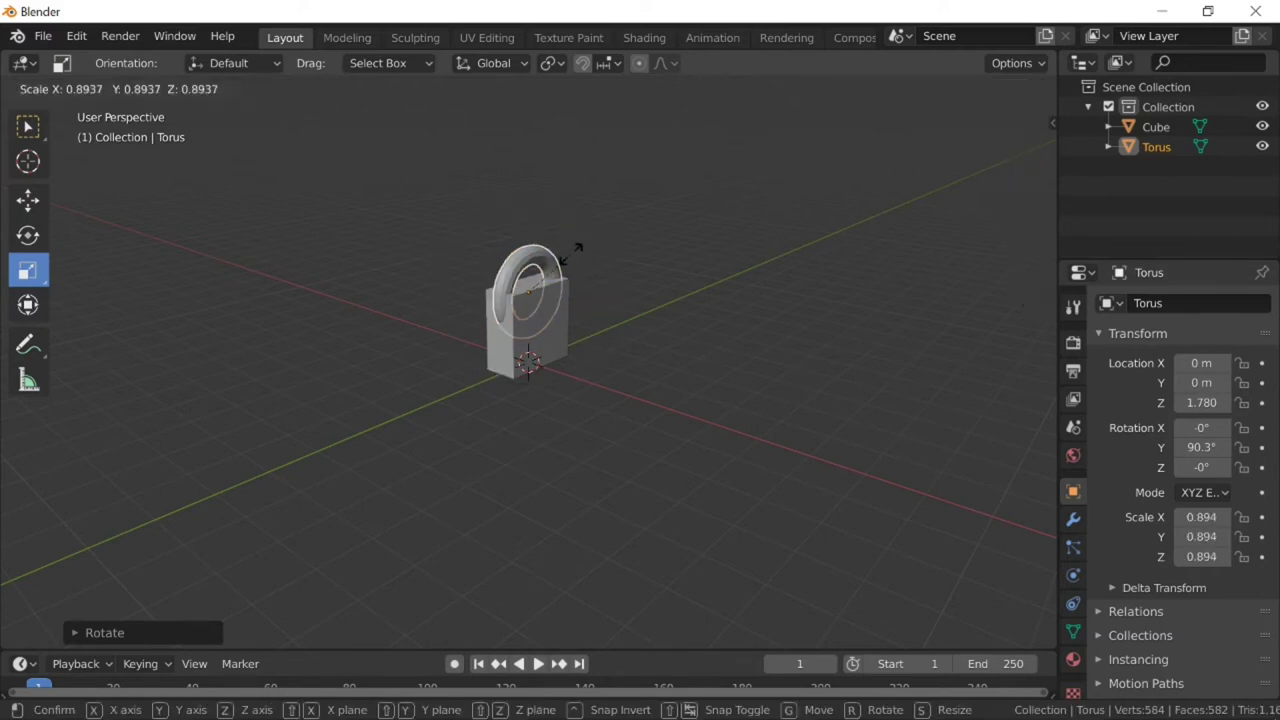
pyautogui.click(562, 262)
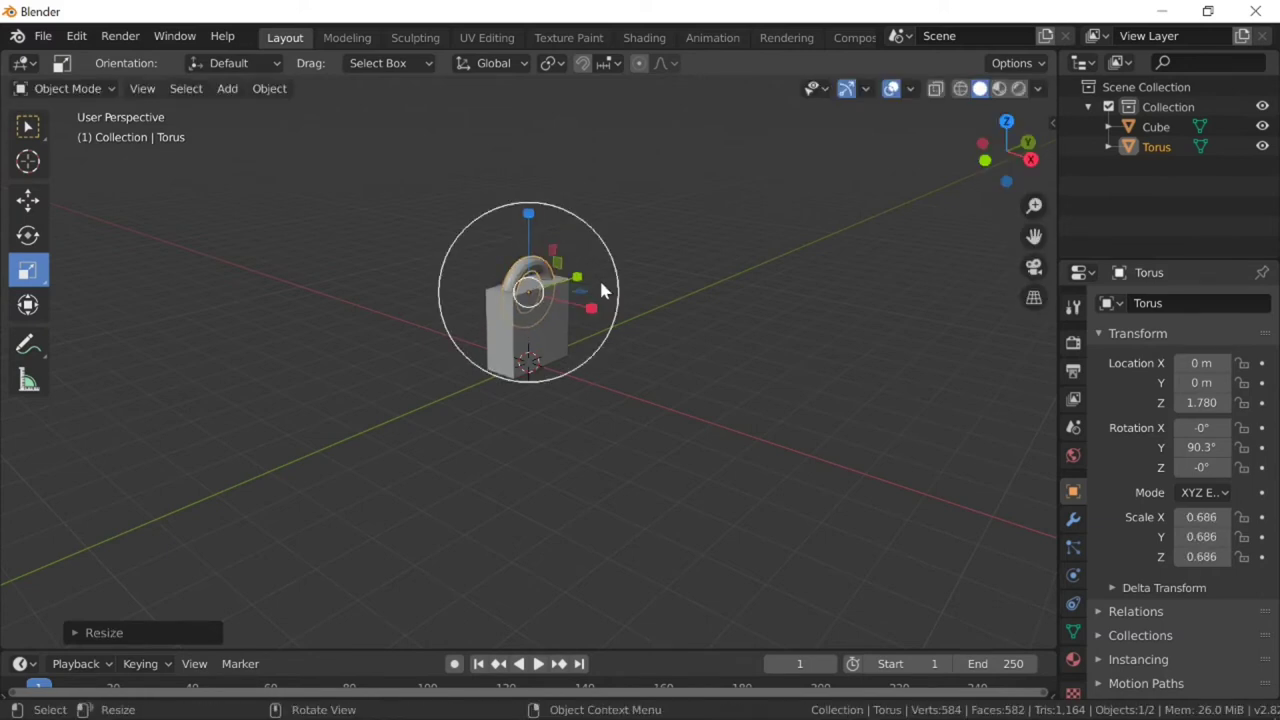
# Raise the torus to Z 2.040 so it rests on the cube body.
pyautogui.click(27, 200)
pyautogui.moveTo(525, 218); pyautogui.dragTo(524, 203)
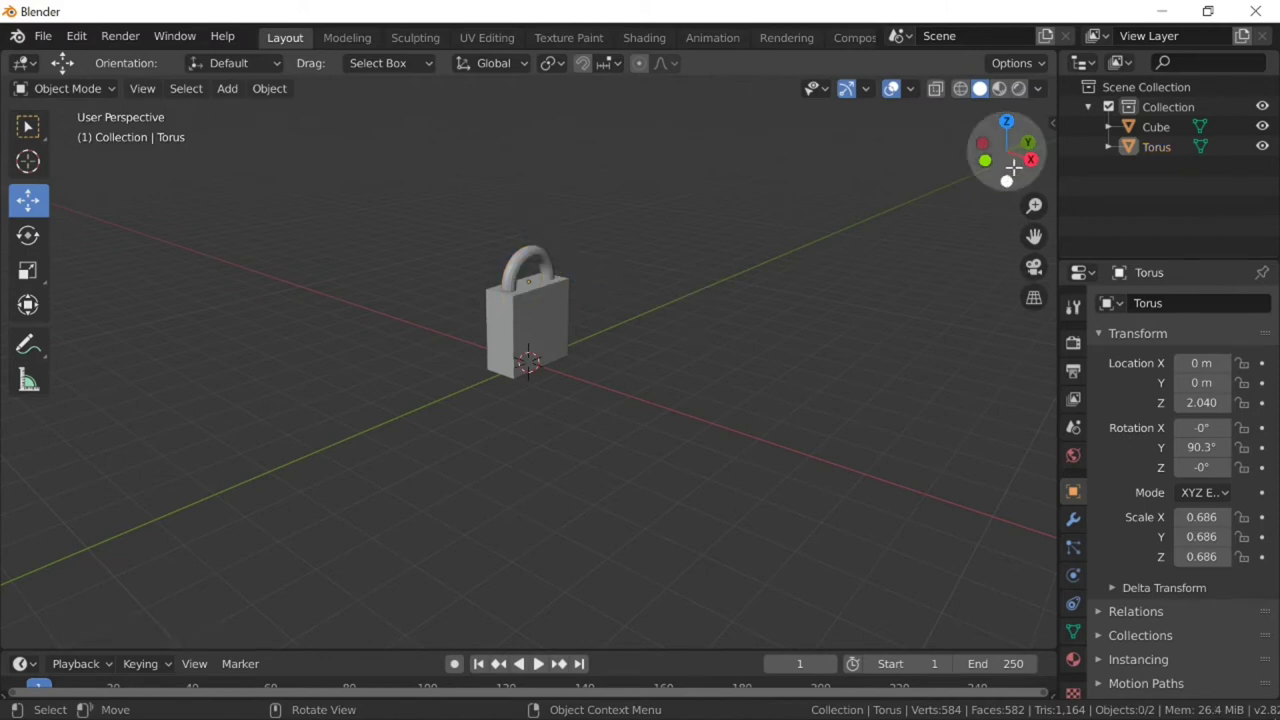
pyautogui.moveTo(1005, 150); pyautogui.dragTo(985, 160)
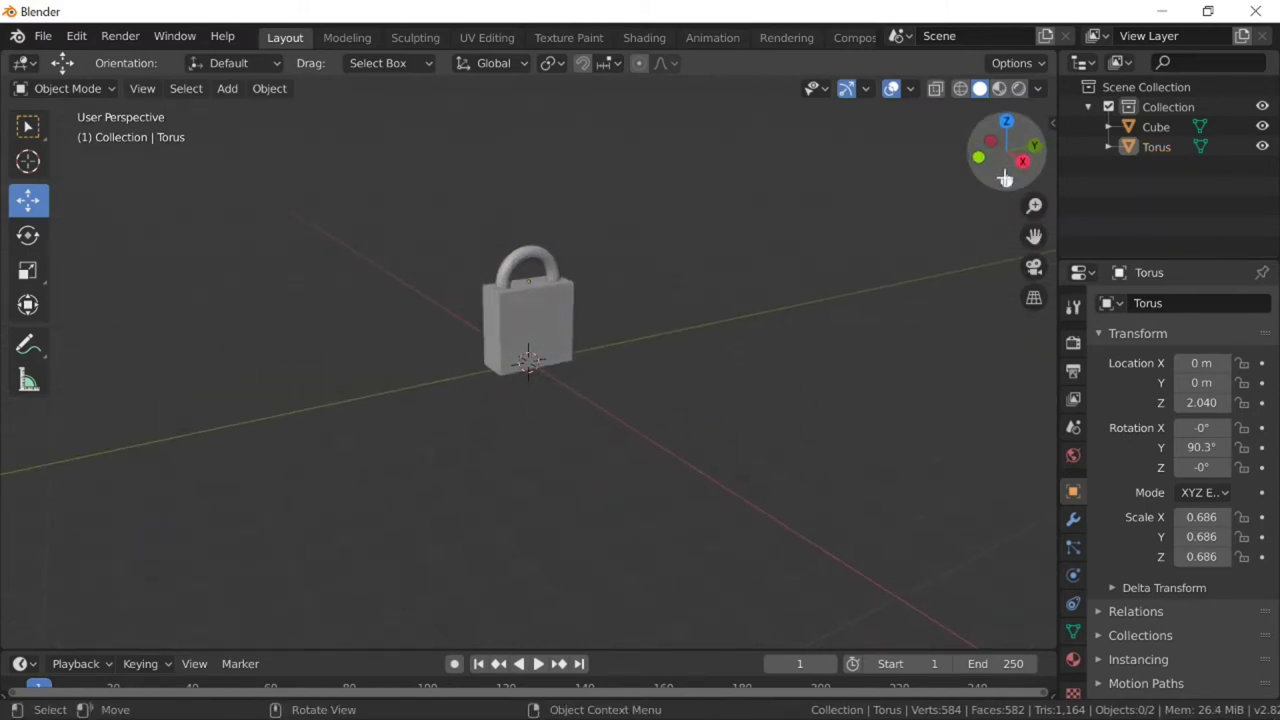
pyautogui.moveTo(1034, 205); pyautogui.dragTo(993, 187)
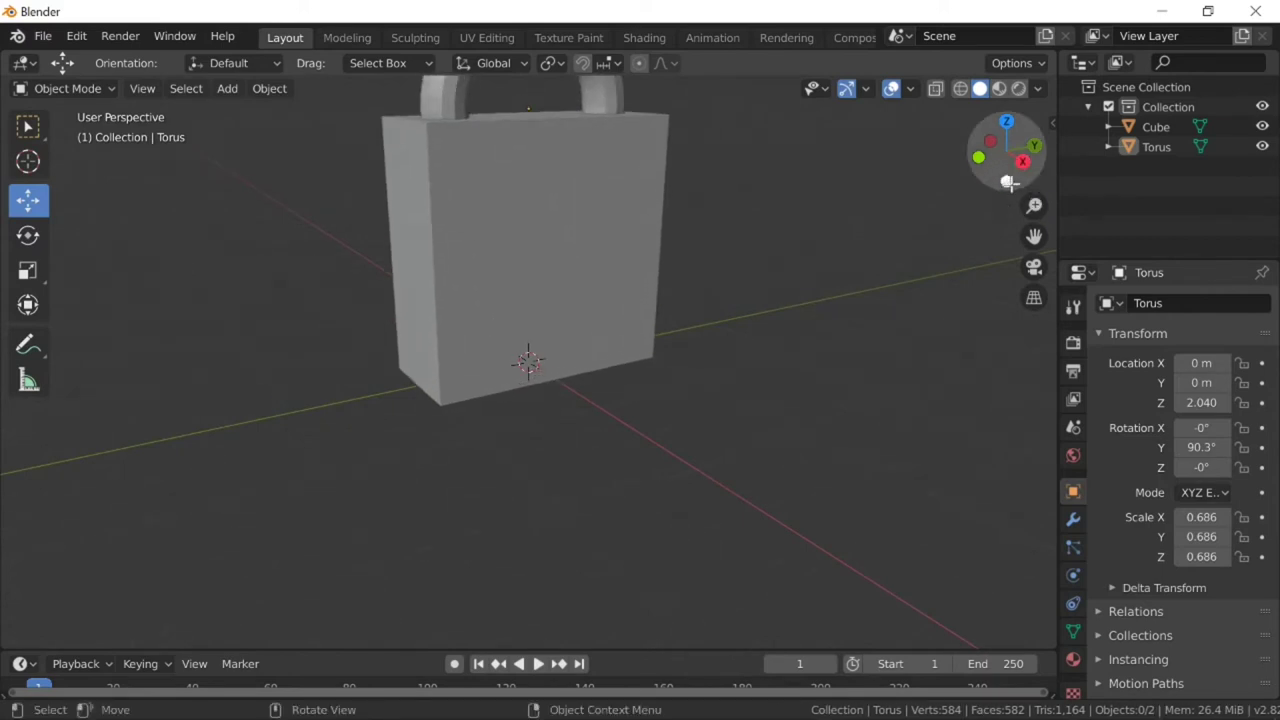
pyautogui.moveTo(1034, 235); pyautogui.dragTo(1058, 380)
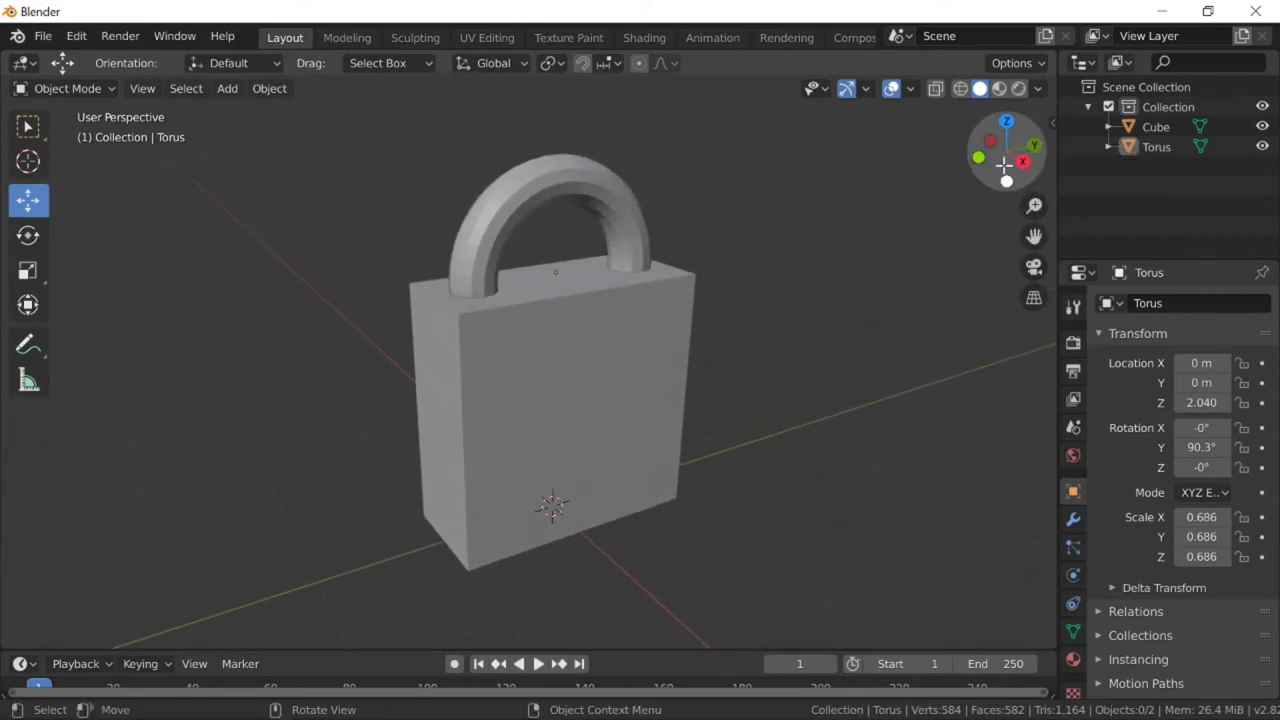
pyautogui.moveTo(1033, 175)
pyautogui.mouseDown()
pyautogui.moveTo(1000, 180)
pyautogui.moveTo(730, 360)
pyautogui.mouseUp()
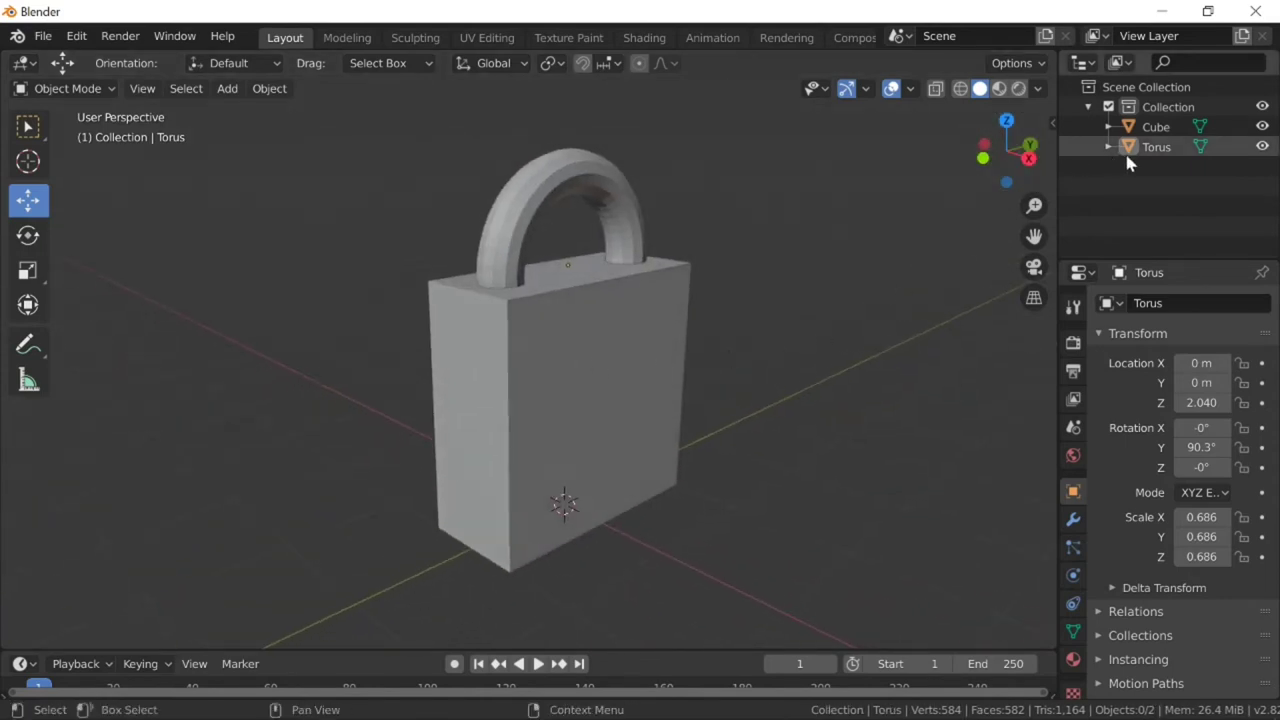
# Copy and paste the Cube in the Outliner, creating Cube.001.
pyautogui.click(1156, 130)
pyautogui.rightClick(1150, 130)
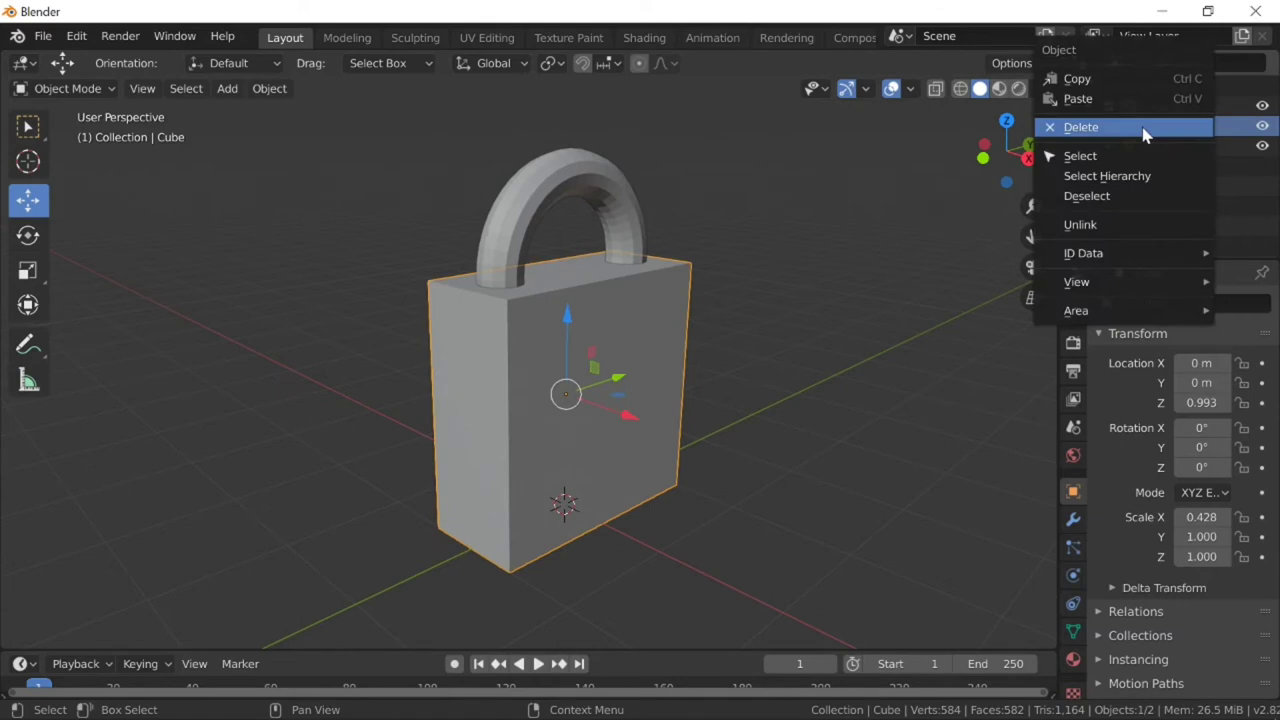
pyautogui.click(1115, 80)
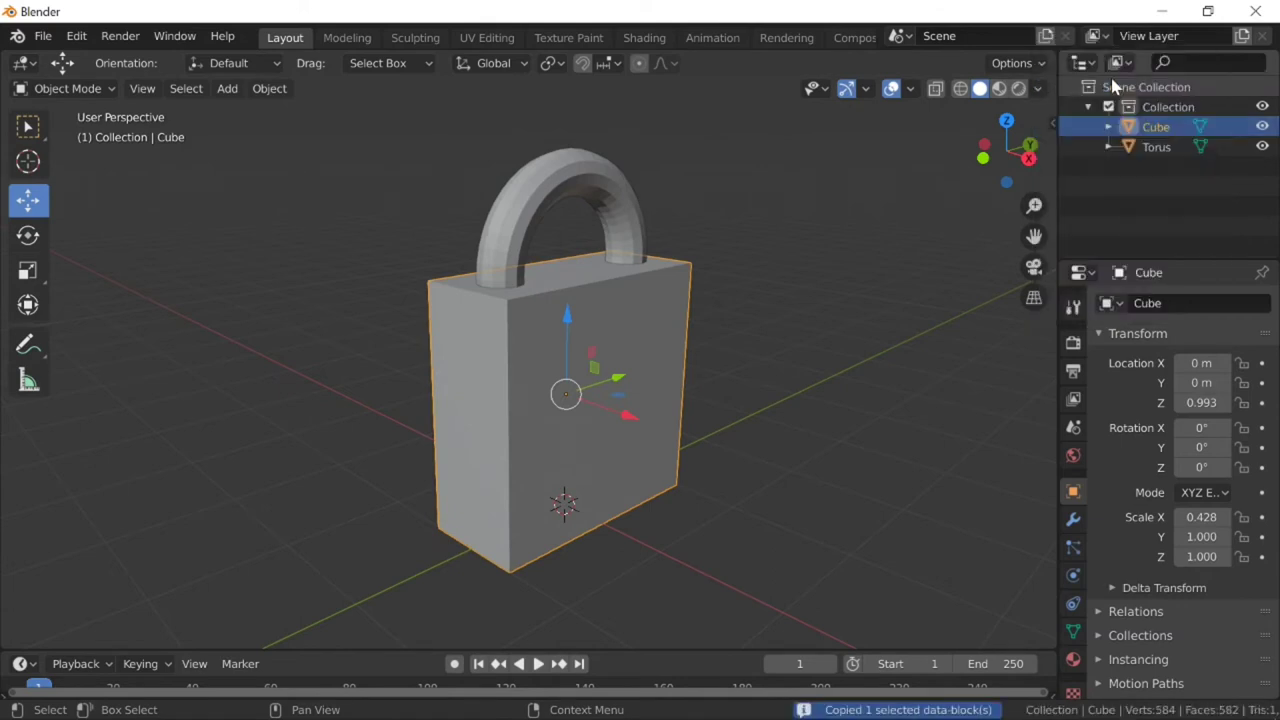
pyautogui.rightClick(1158, 133)
pyautogui.click(1157, 148)
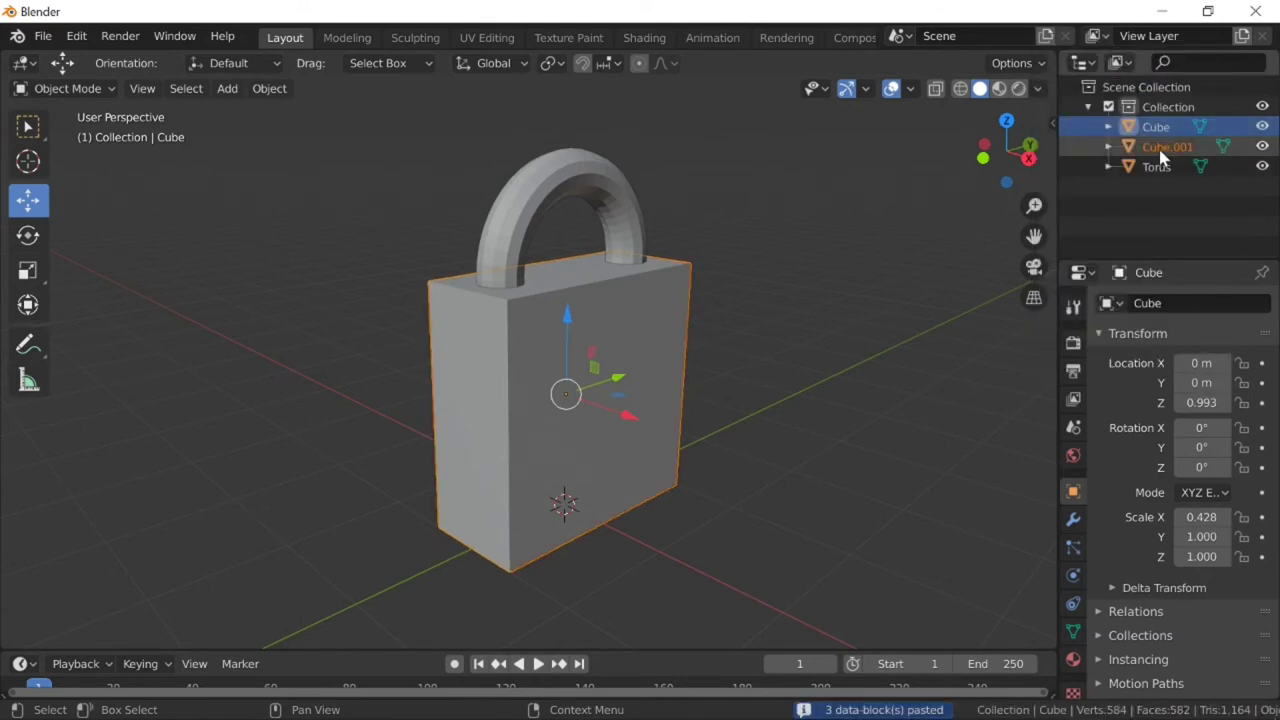
pyautogui.click(1162, 152)
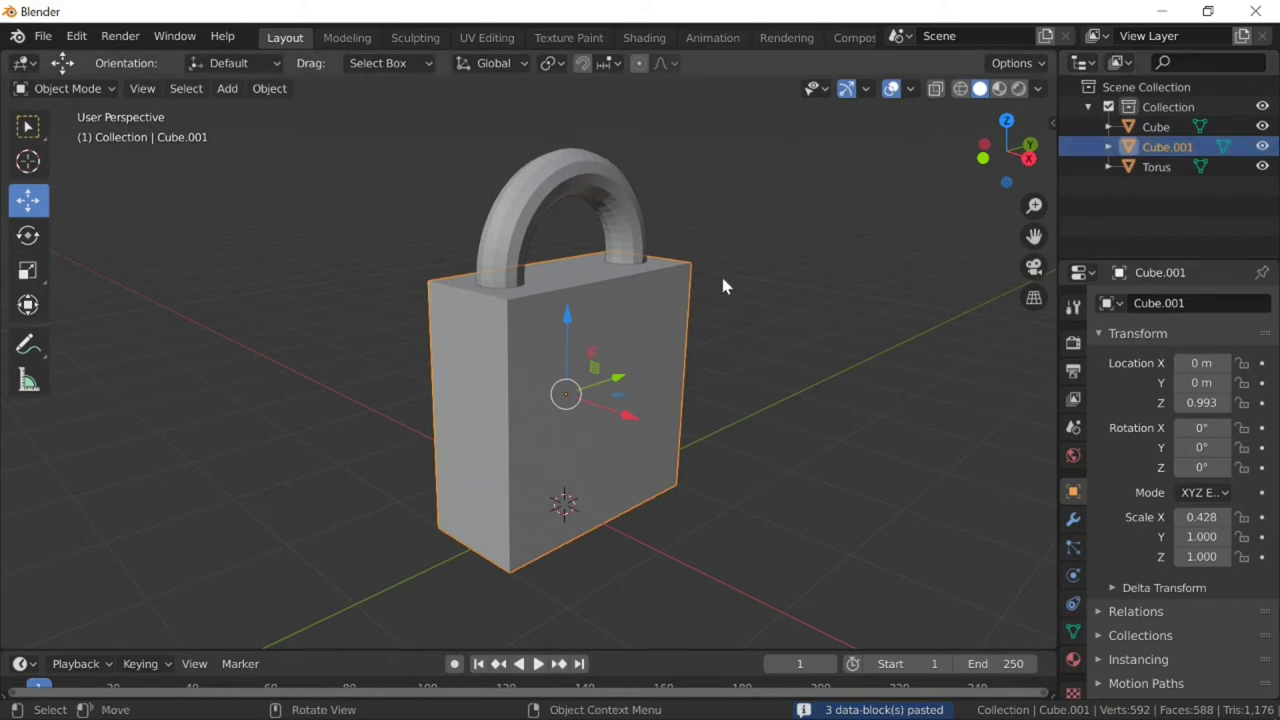
# Move Cube.001 to X 0.225 and scale it to 0.317 × 0.742 × 0.742.
pyautogui.moveTo(634, 414); pyautogui.dragTo(657, 419)
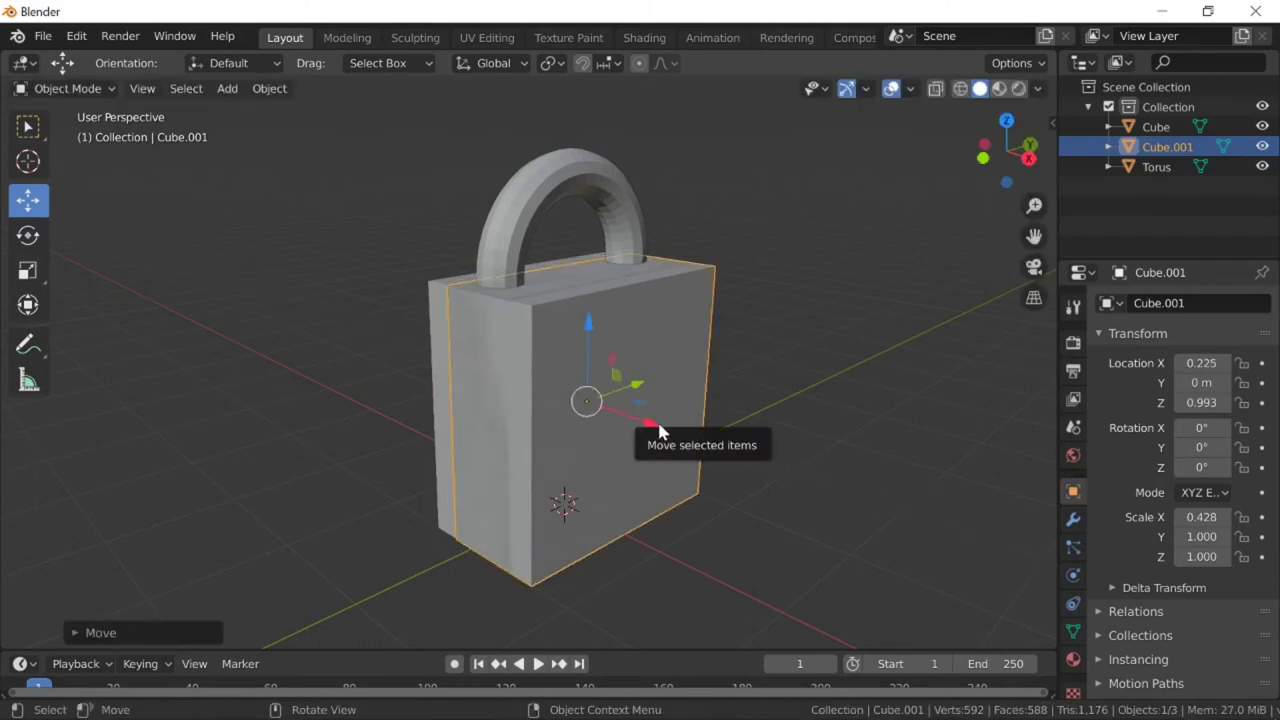
pyautogui.click(31, 271)
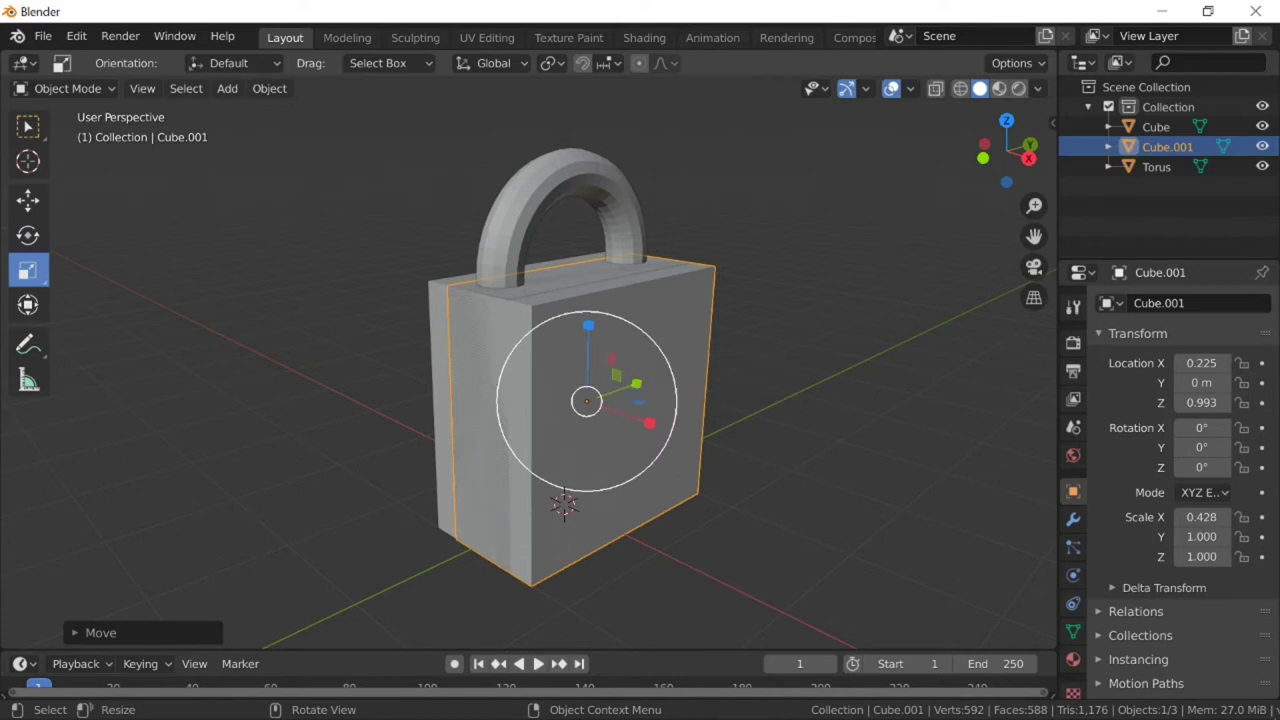
pyautogui.press('s')
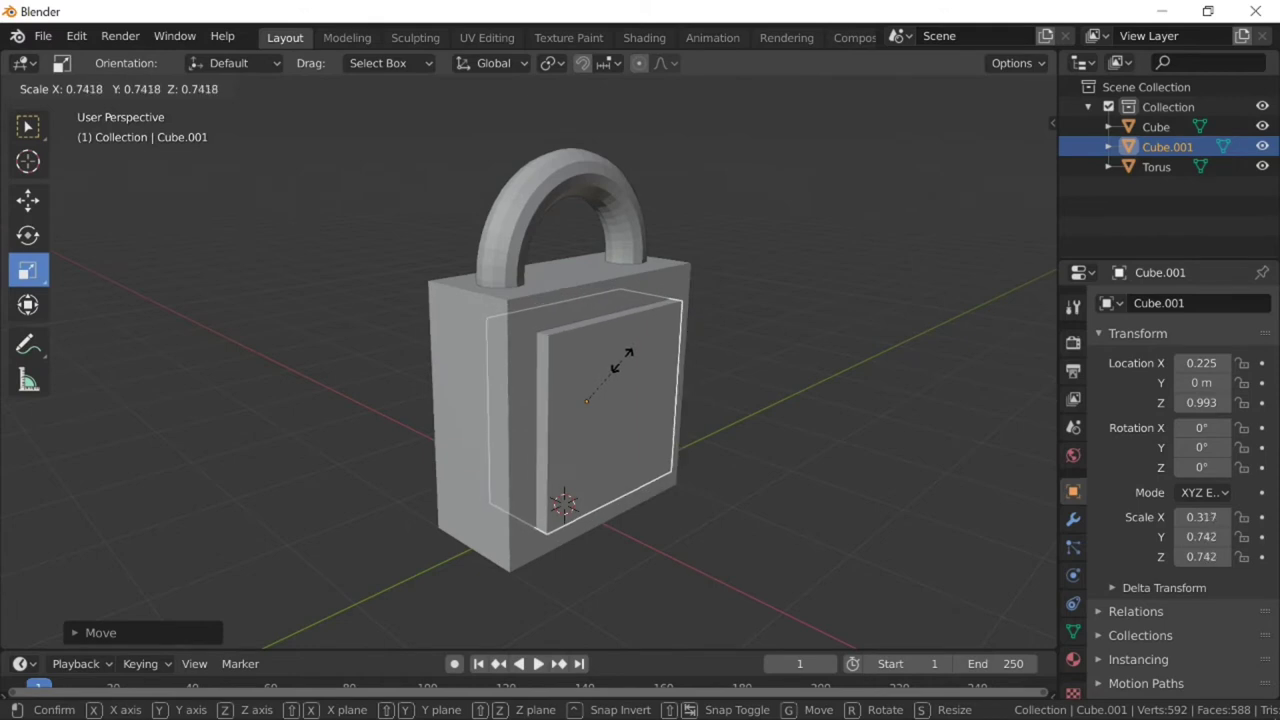
pyautogui.click(622, 360)
pyautogui.click(820, 396)
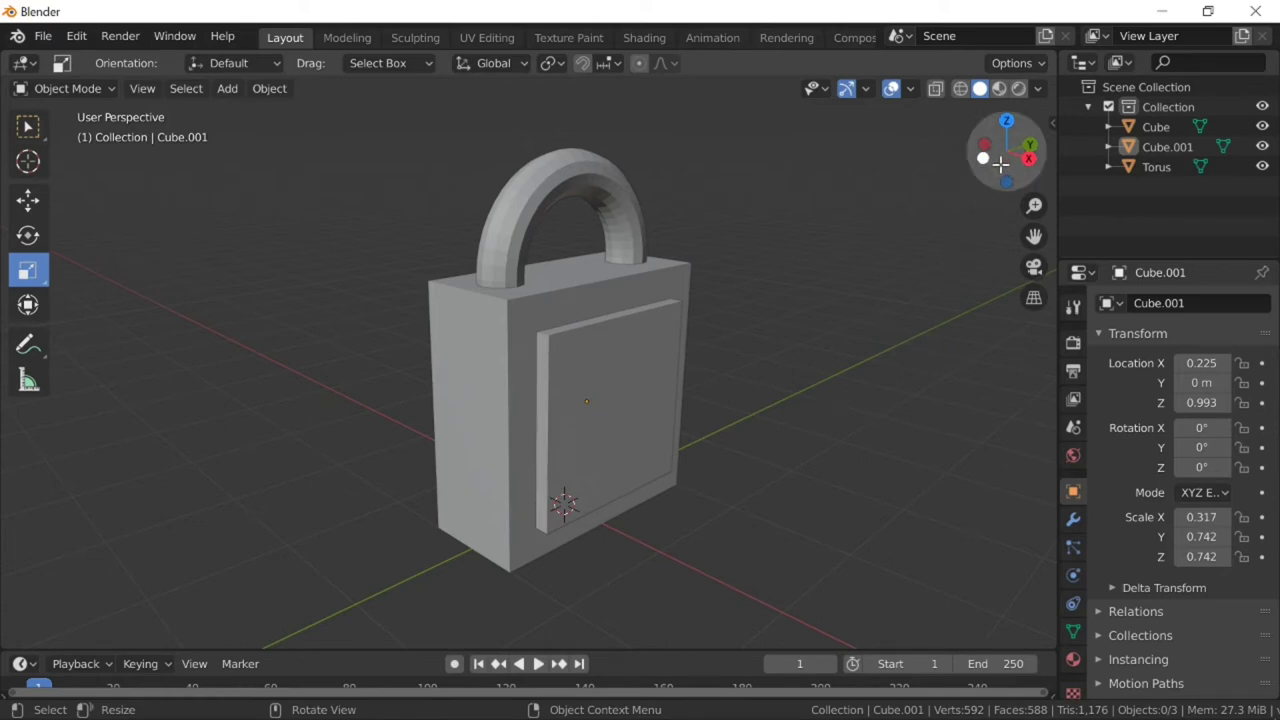
pyautogui.moveTo(1006, 150); pyautogui.dragTo(900, 152)
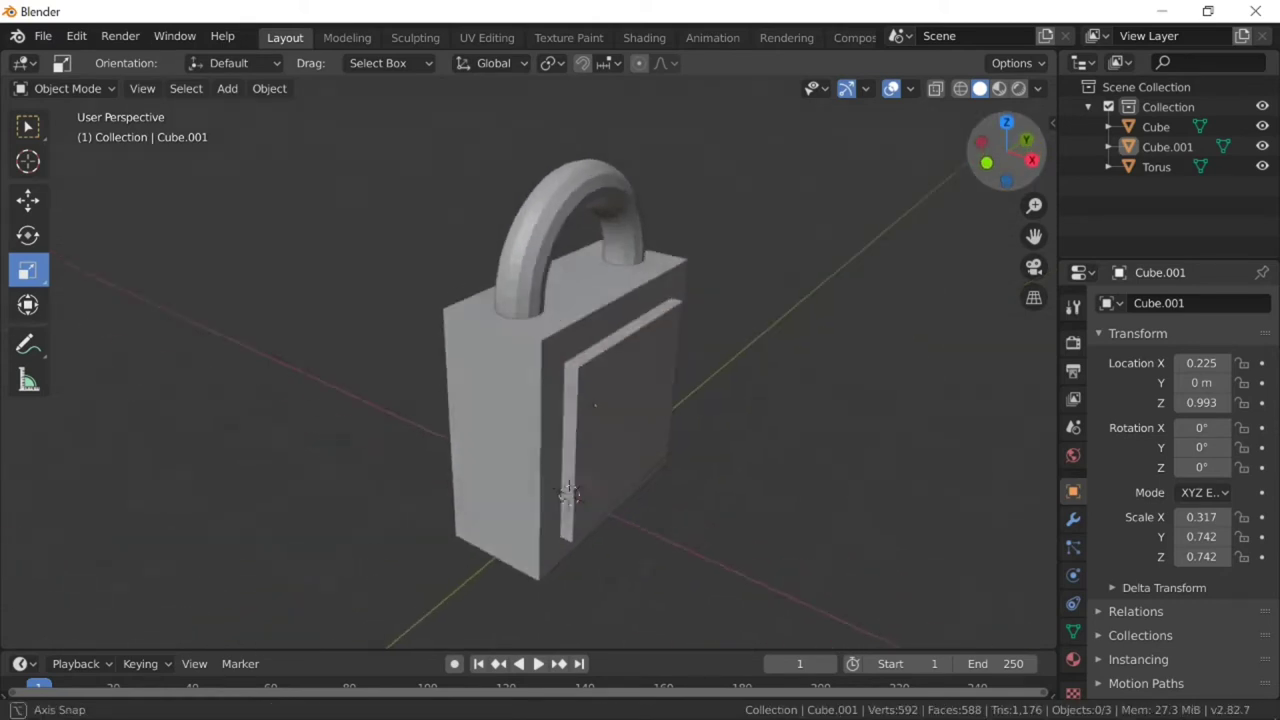
pyautogui.moveTo(1006, 150)
pyautogui.mouseDown()
pyautogui.moveTo(960, 150)
pyautogui.moveTo(939, 233)
pyautogui.mouseUp()
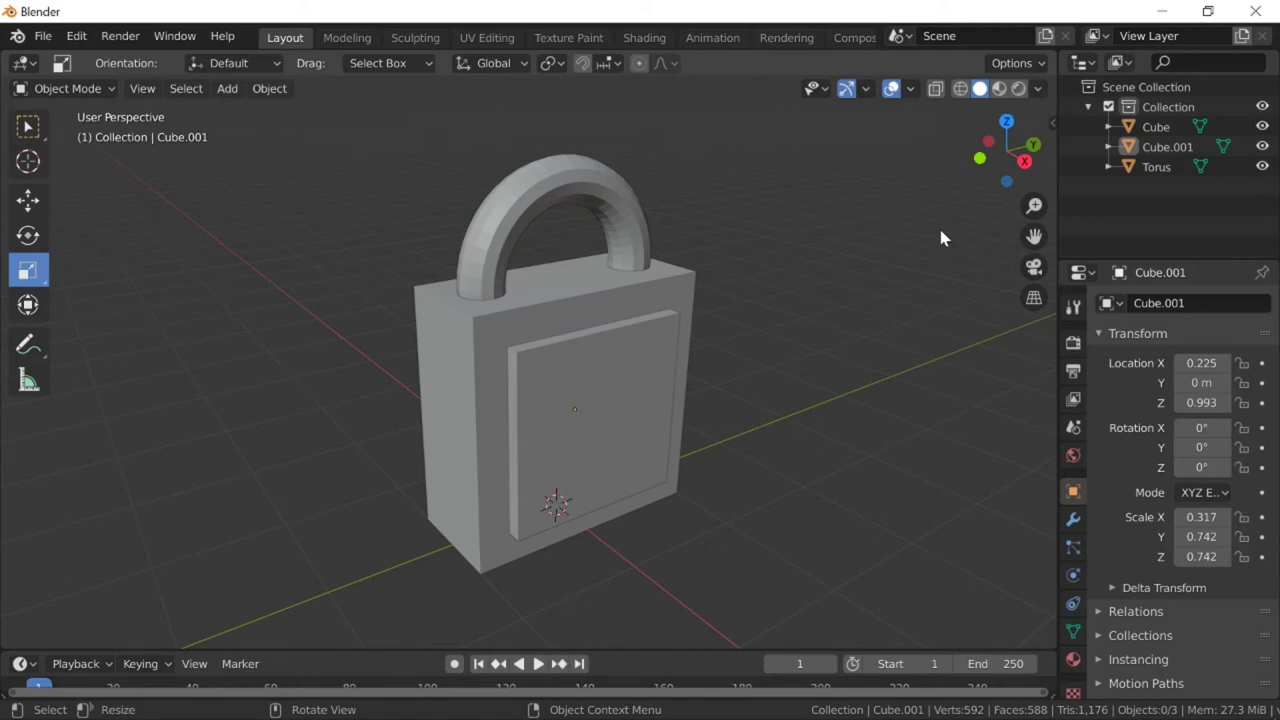
# Join Cube.001 into Cube, then apply All Transforms to the joined body.
pyautogui.click(1160, 127)
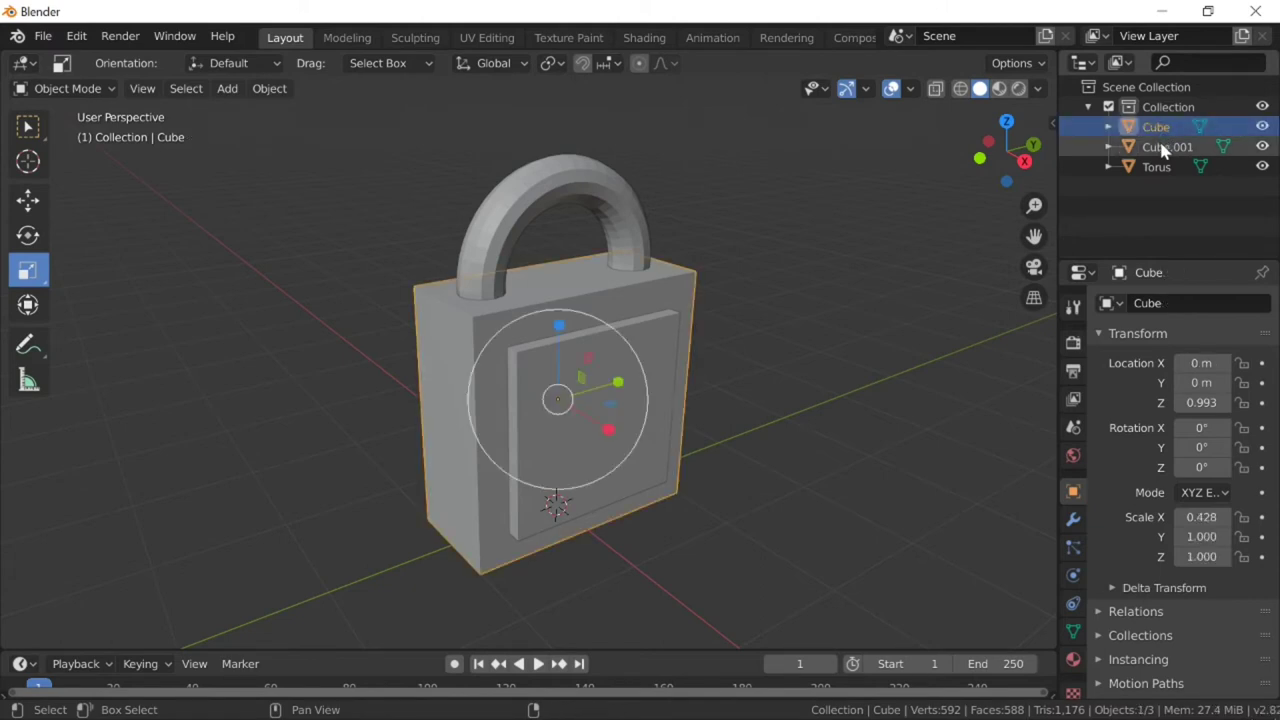
pyautogui.keyDown('ctrl'); pyautogui.click(1160, 147); pyautogui.keyUp('ctrl')
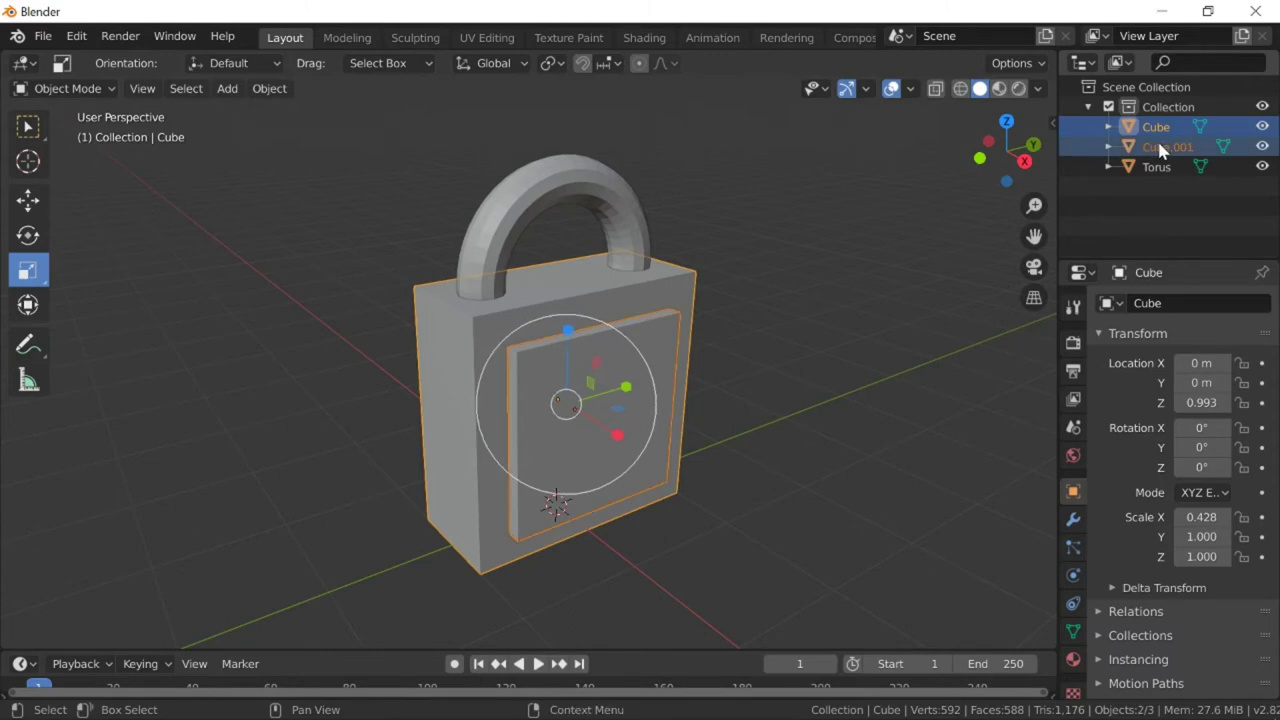
pyautogui.click(266, 89)
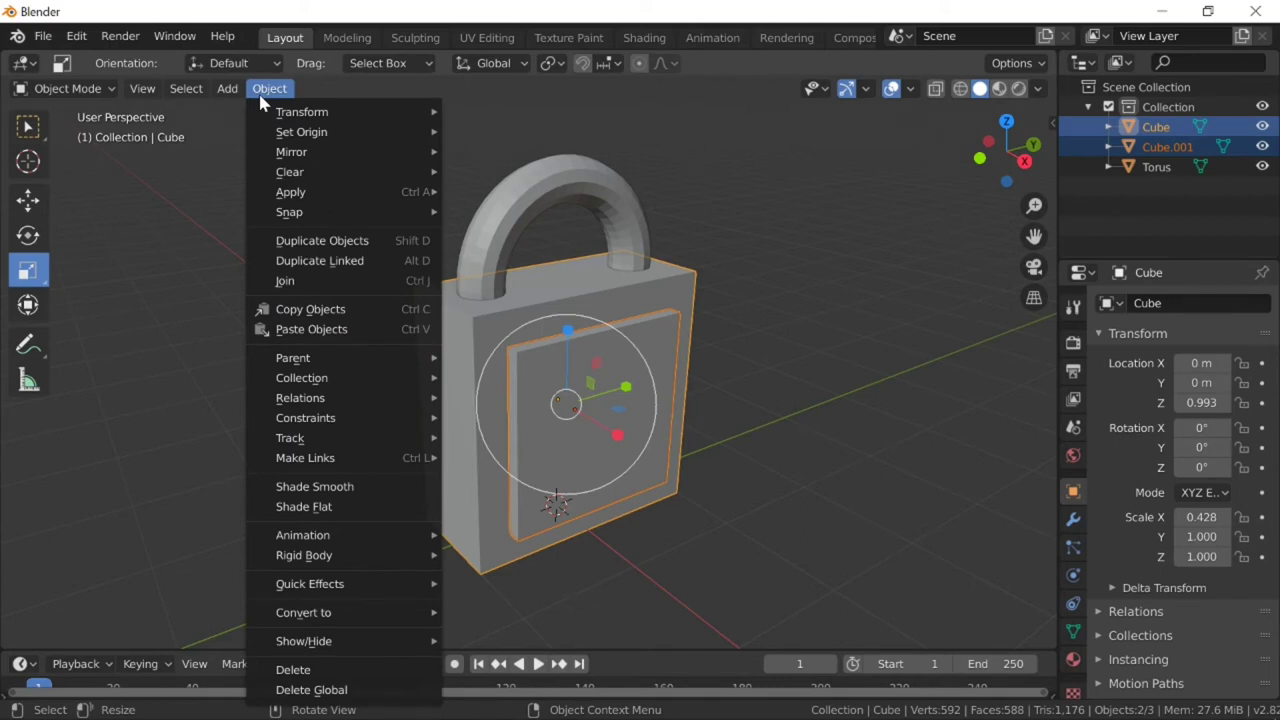
pyautogui.click(322, 282)
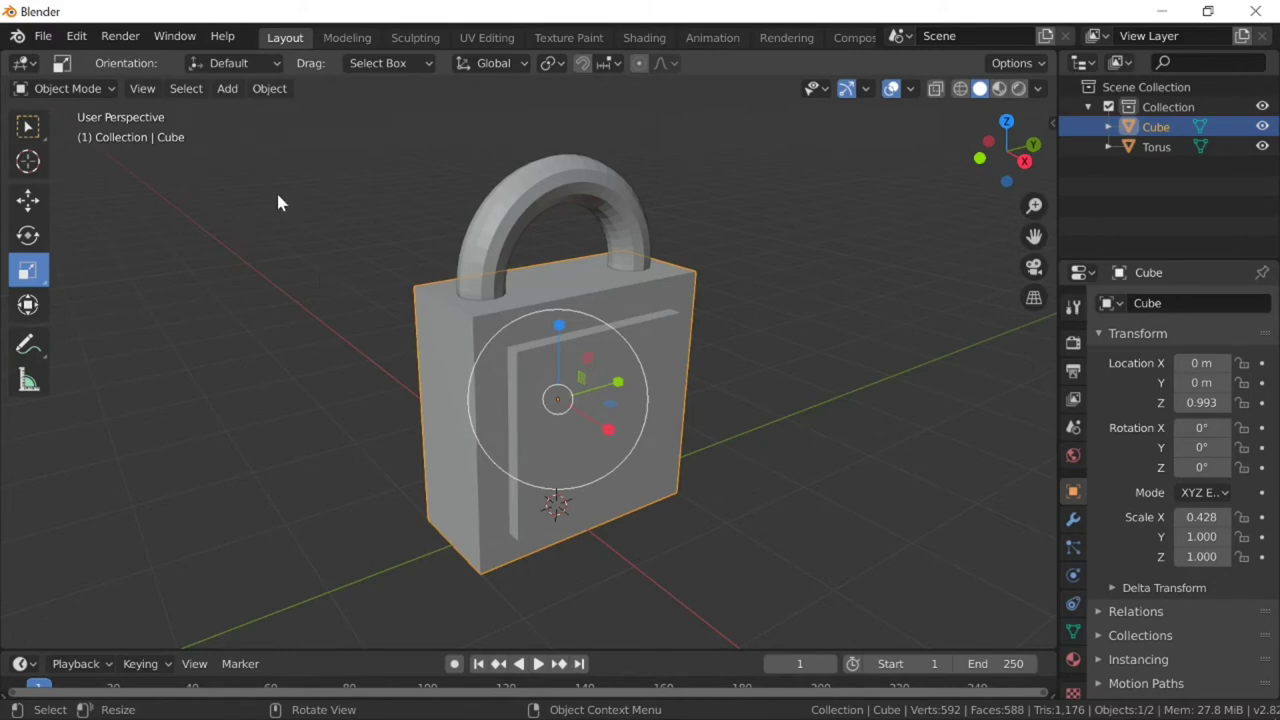
pyautogui.click(271, 92)
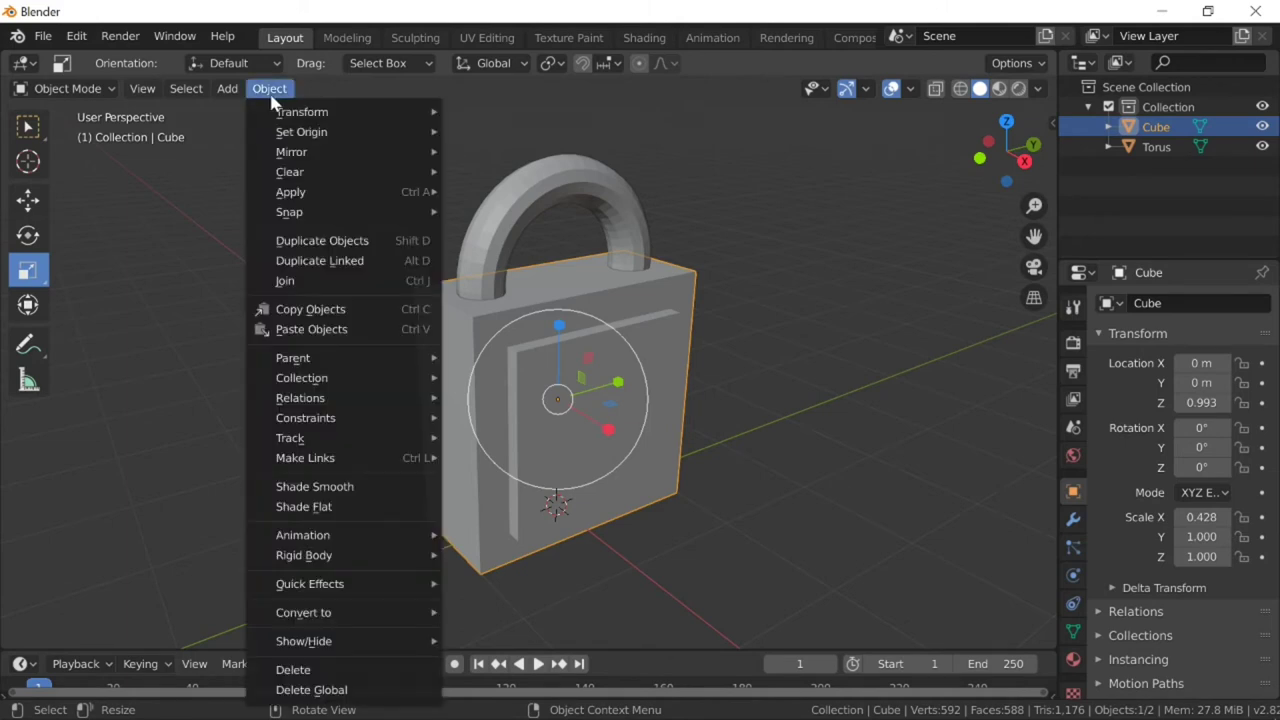
pyautogui.moveTo(291, 192)
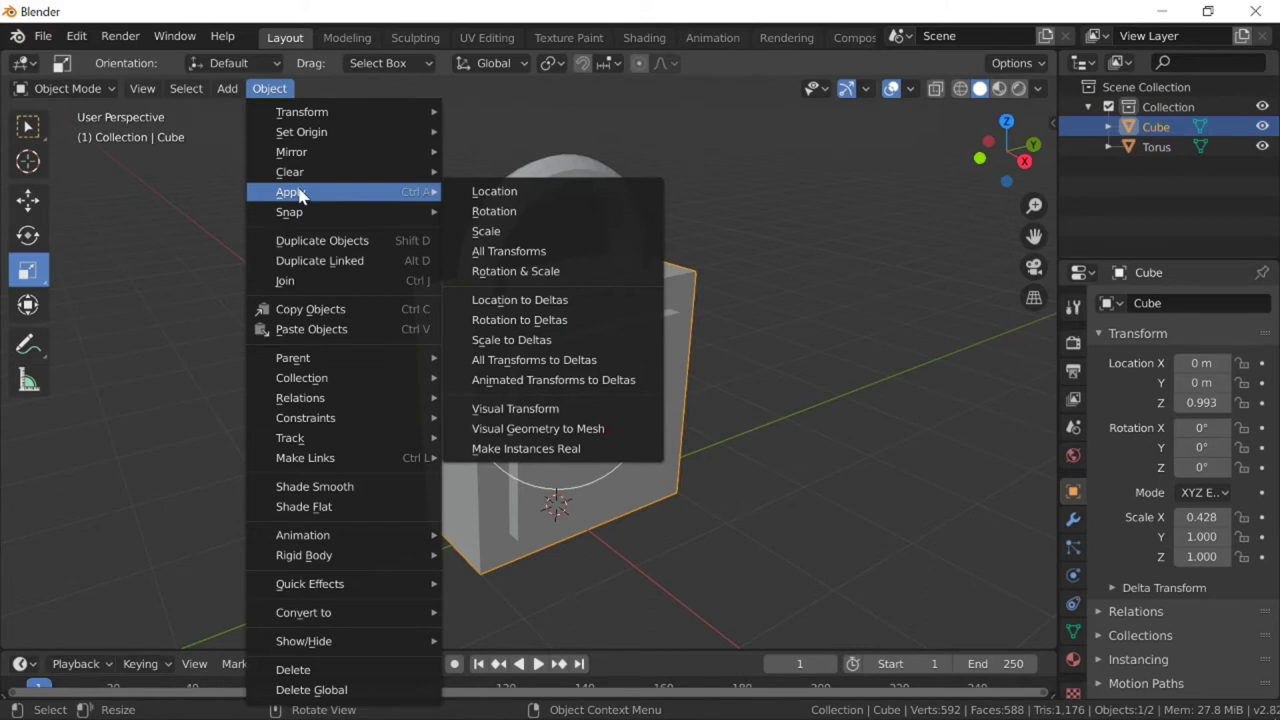
pyautogui.click(616, 256)
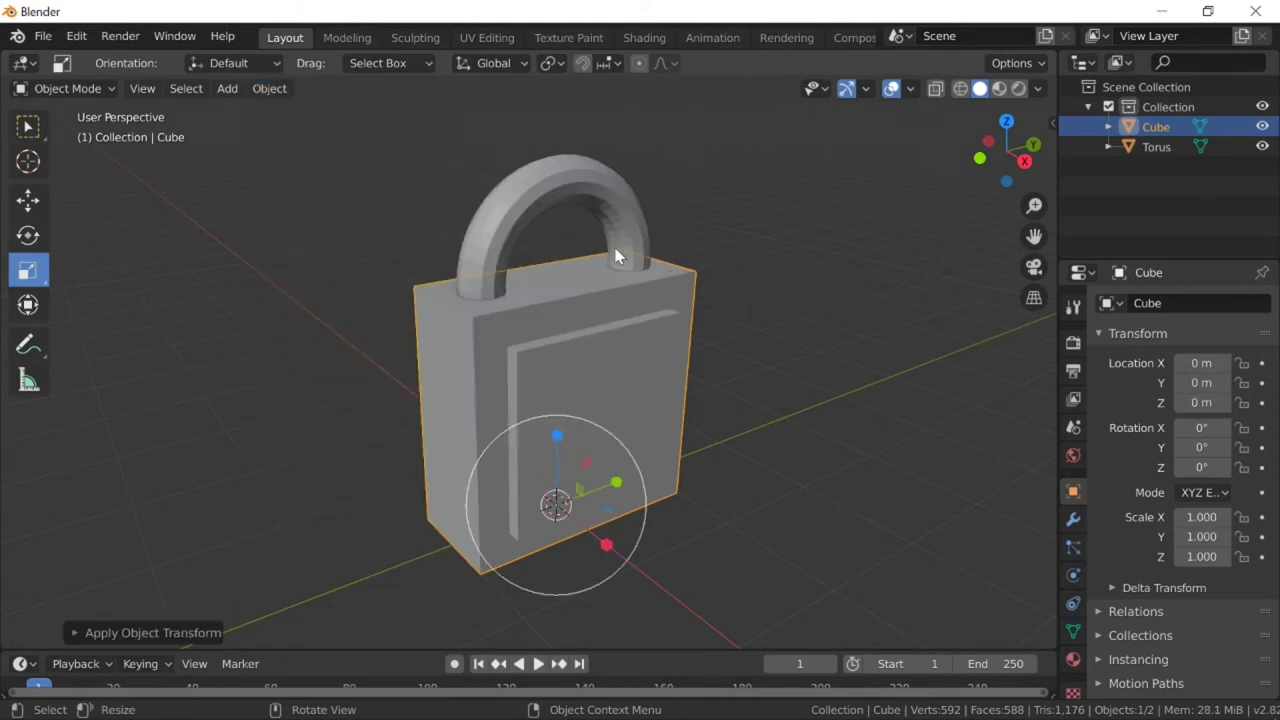
# Apply All Transforms to the Torus, then deselect it.
pyautogui.click(1165, 149)
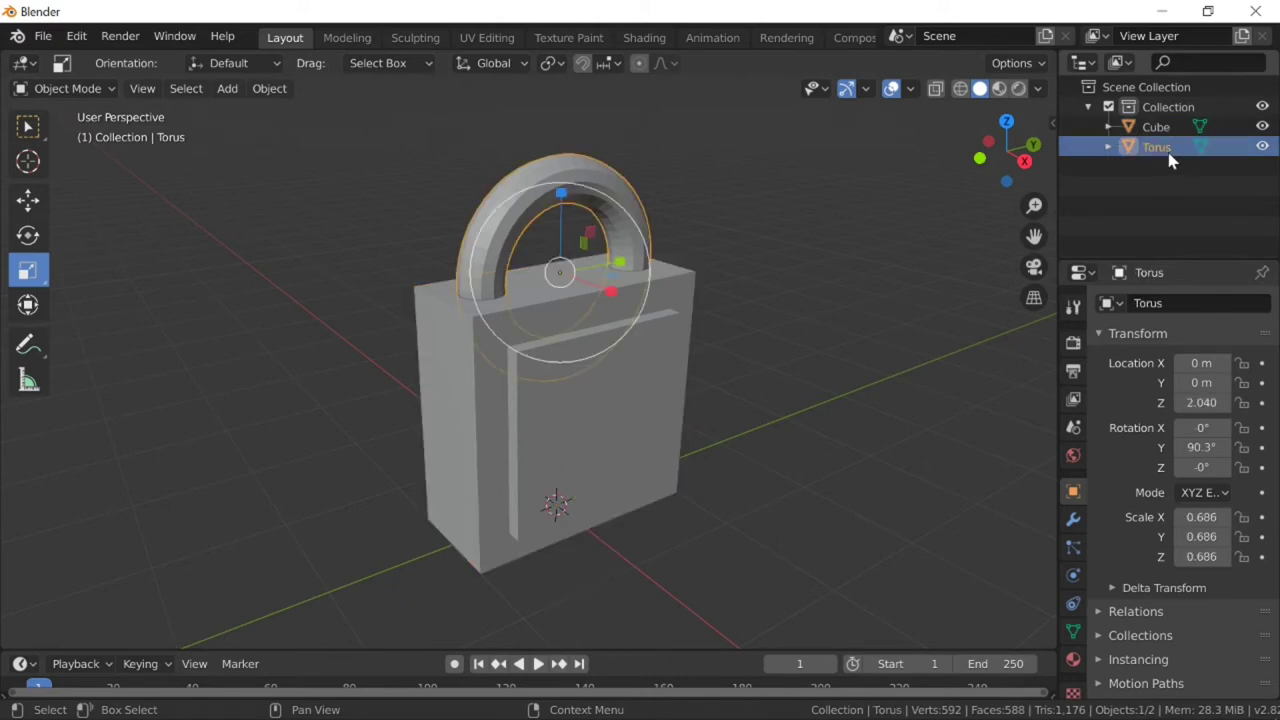
pyautogui.click(268, 88)
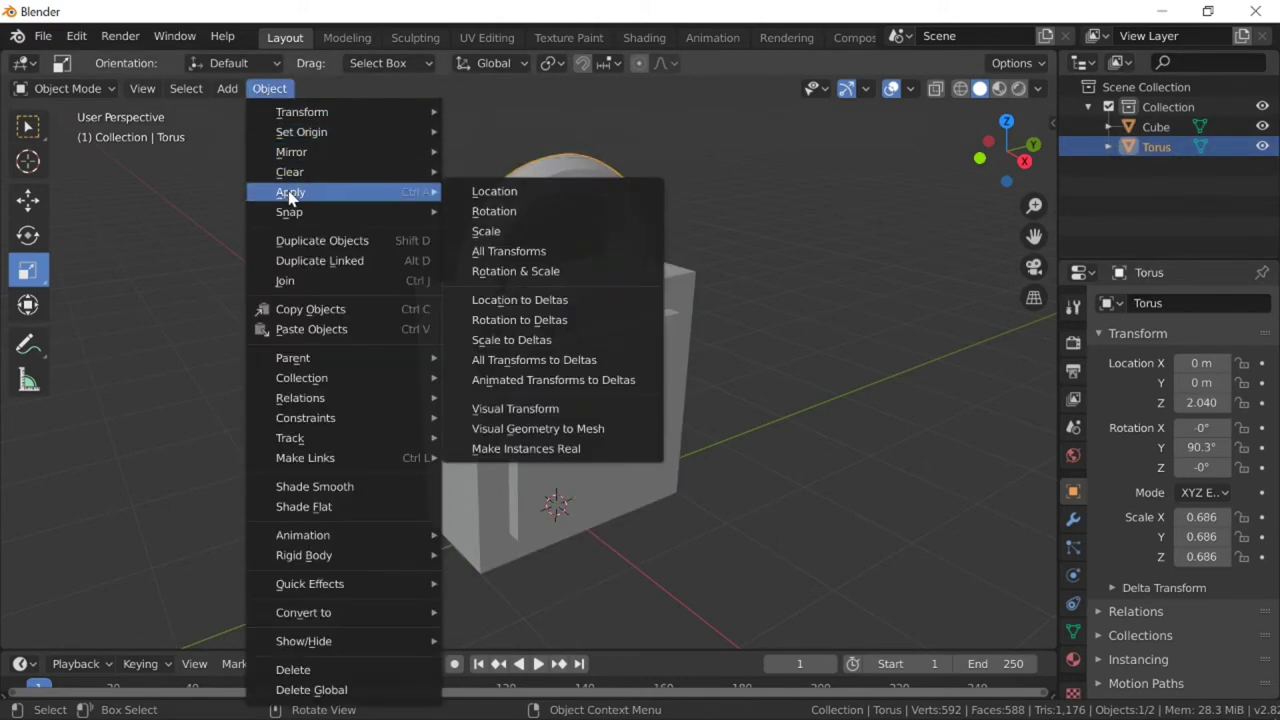
pyautogui.click(583, 260)
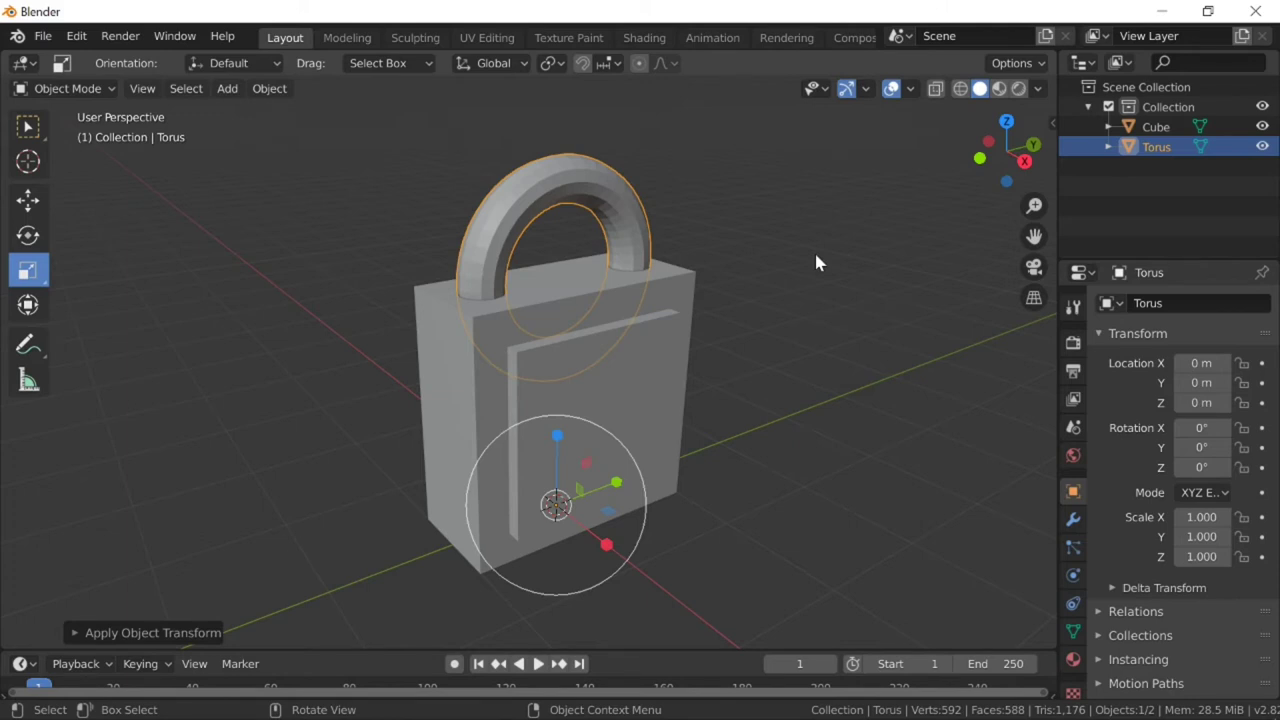
pyautogui.click(27, 127)
pyautogui.click(828, 330)
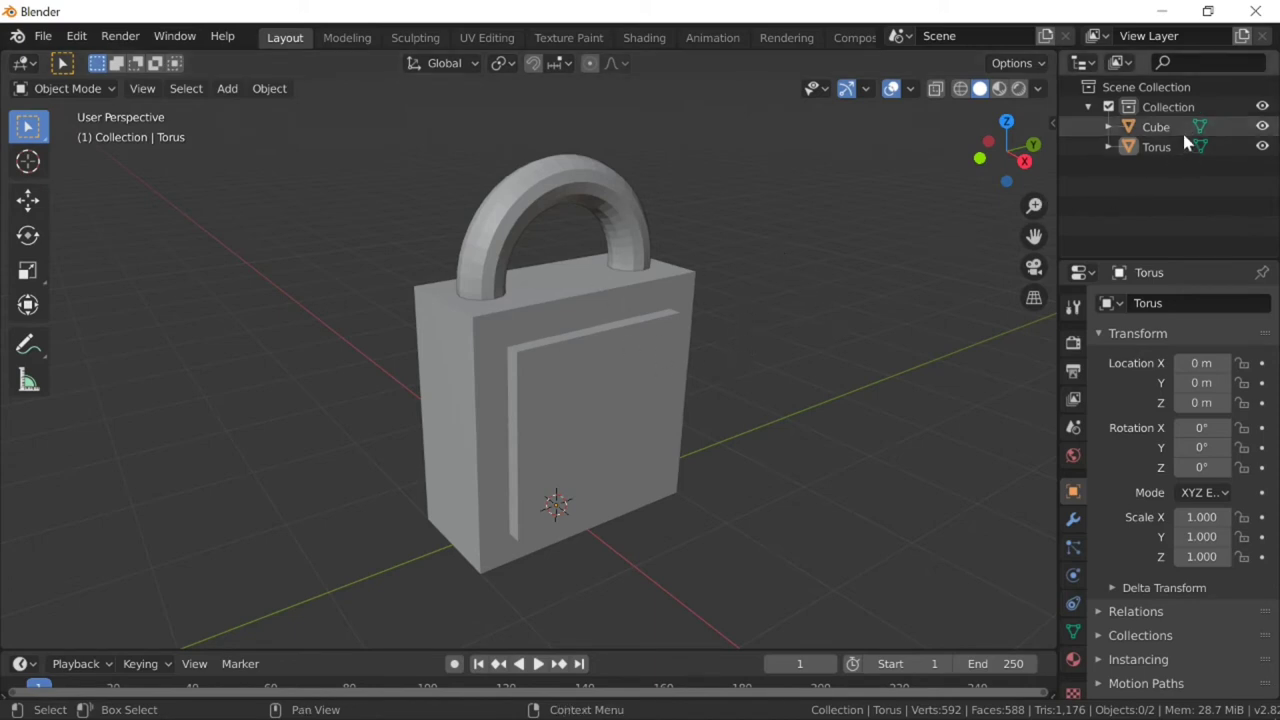
# Select the Cube and set up a COLLADA export to the Desktop named shield1.
pyautogui.click(1157, 127)
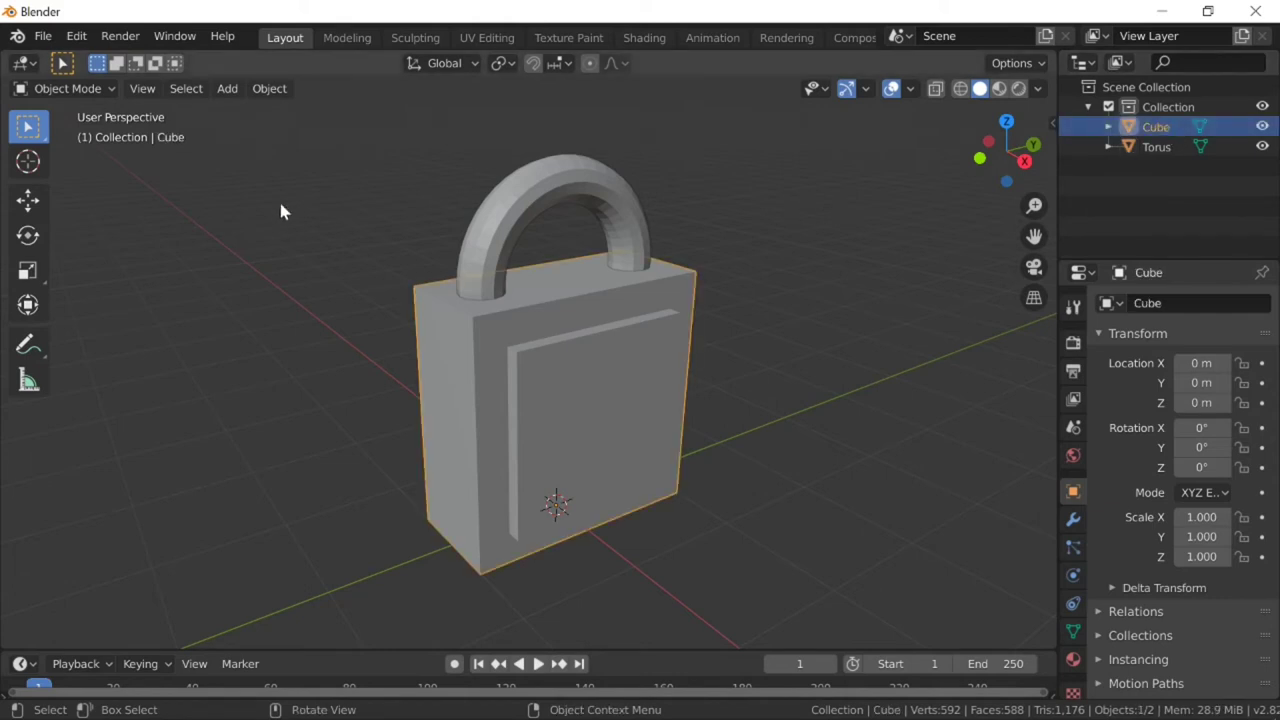
pyautogui.click(47, 38)
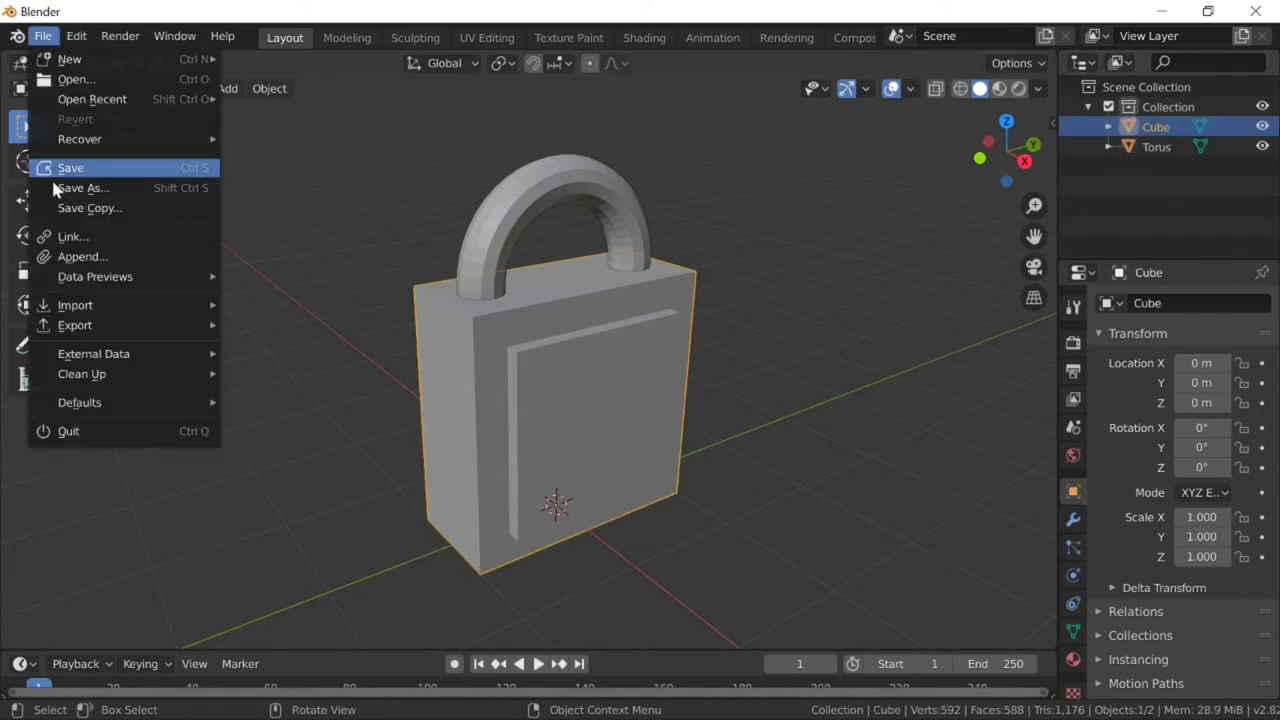
pyautogui.moveTo(75, 325)
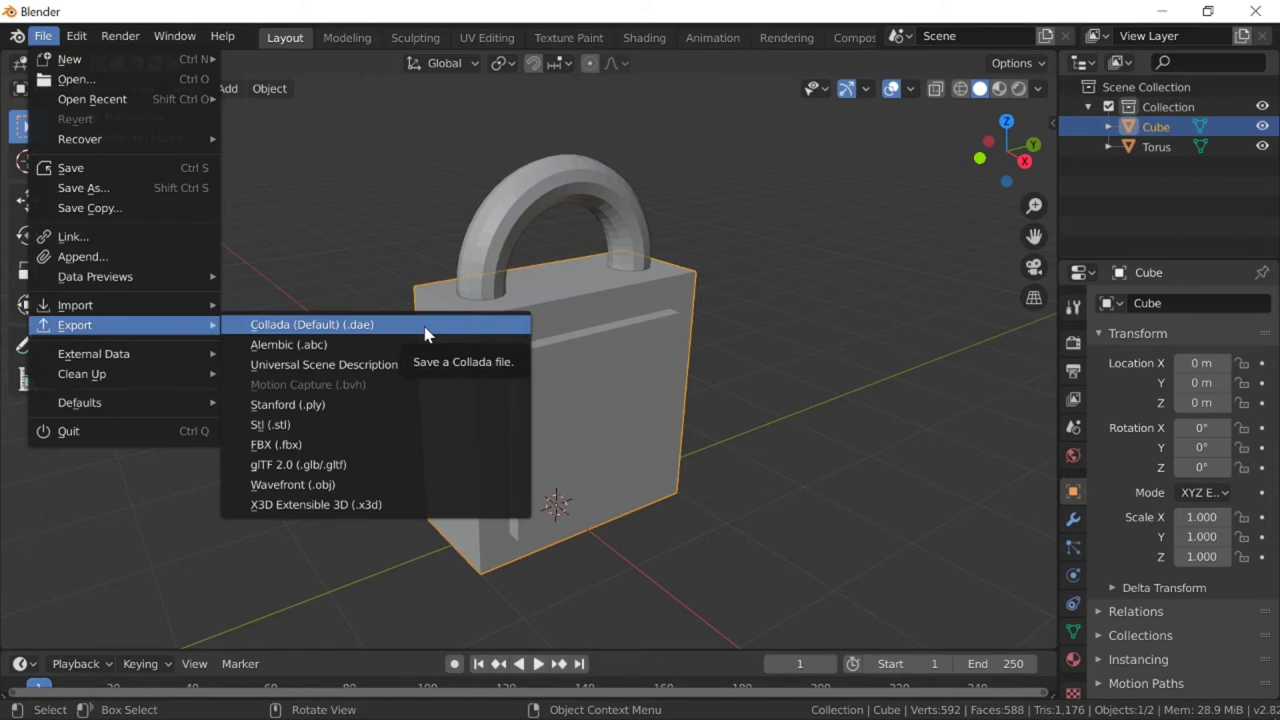
pyautogui.click(425, 326)
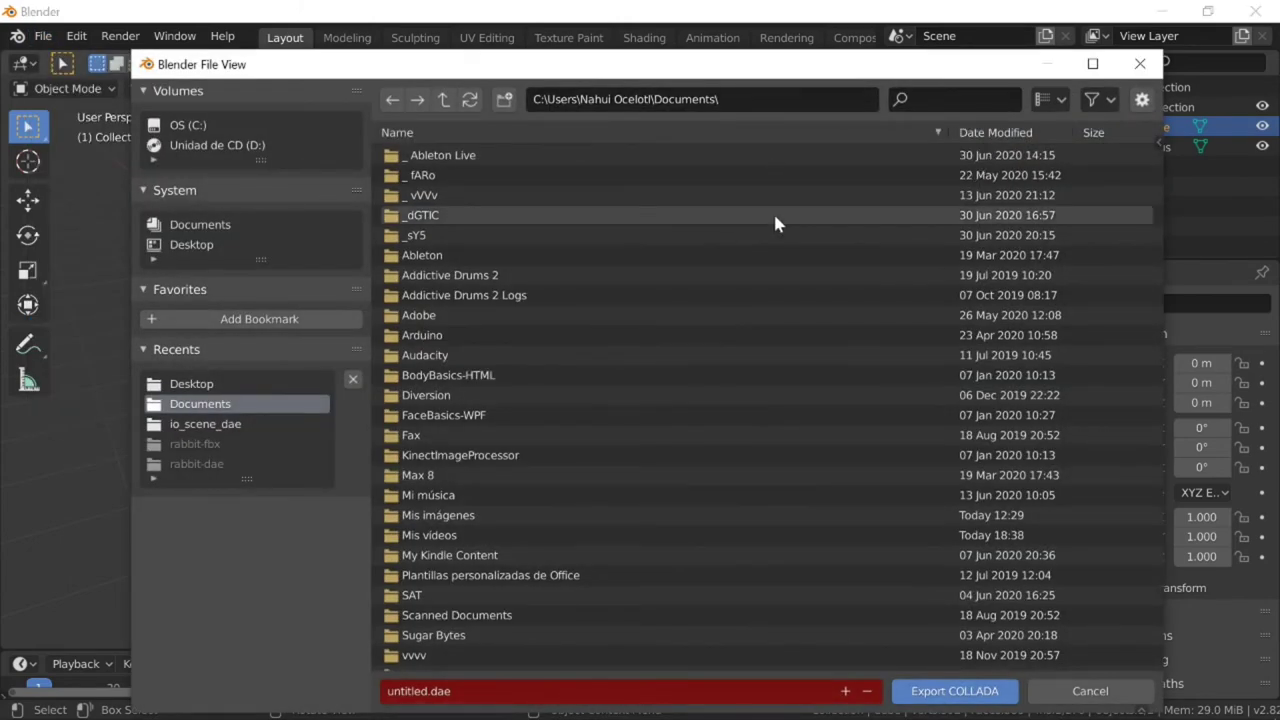
pyautogui.click(273, 246)
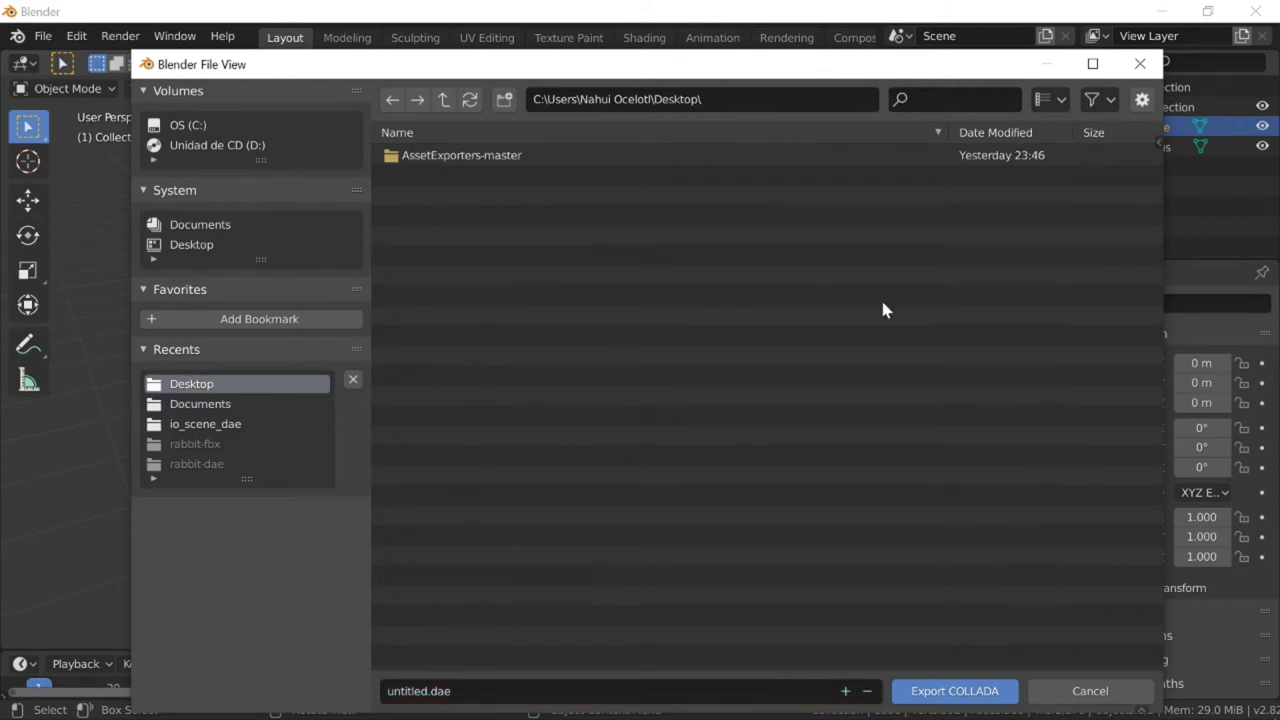
pyautogui.click(457, 691)
pyautogui.click(437, 691)
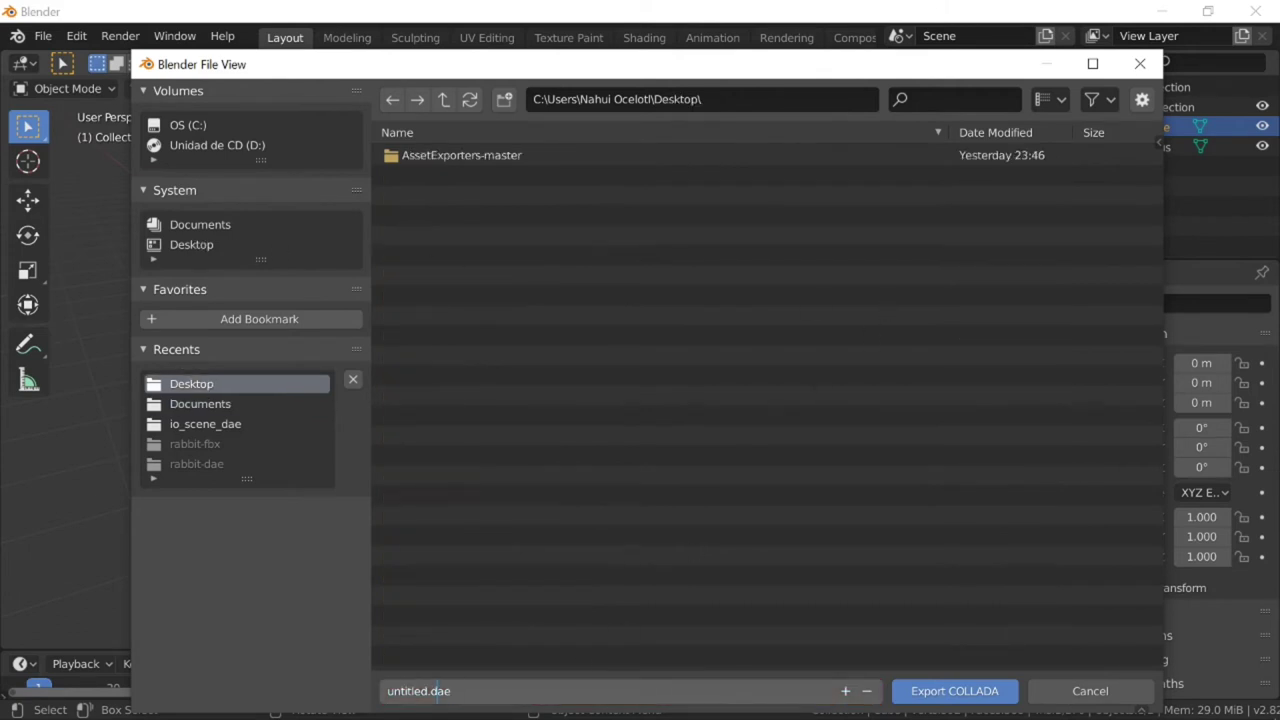
pyautogui.moveTo(428, 691); pyautogui.dragTo(387, 691)
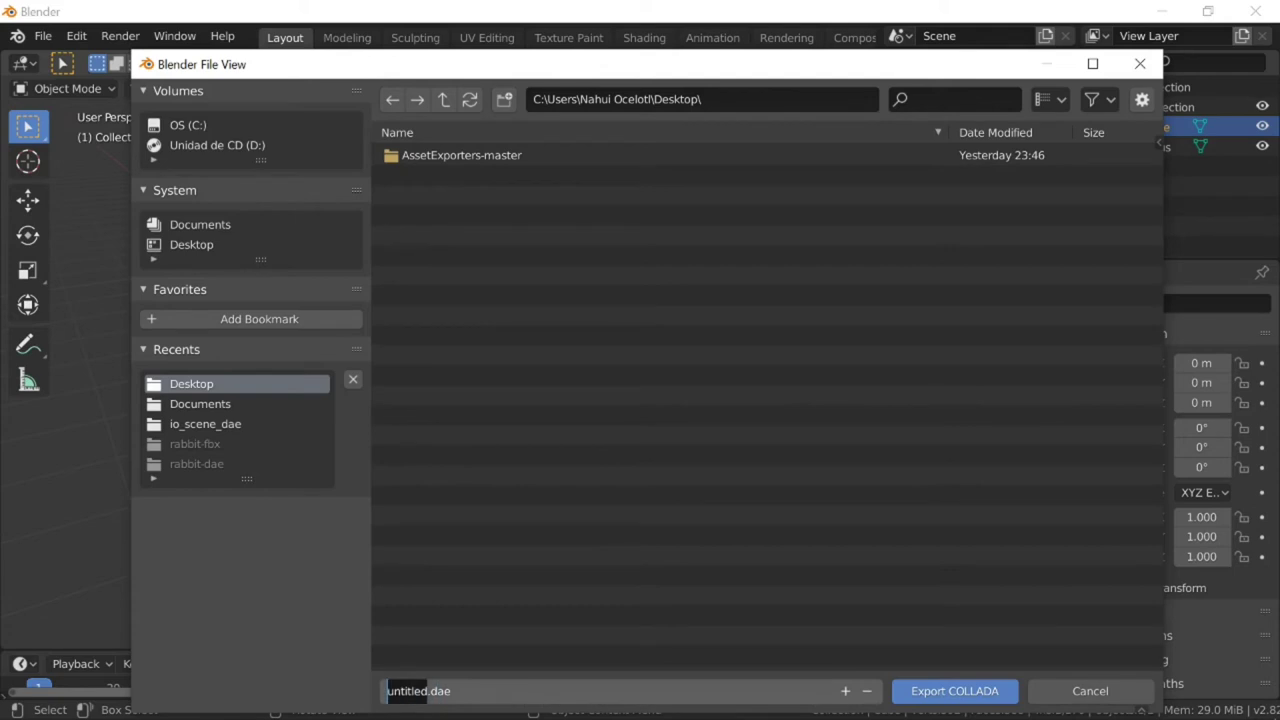
pyautogui.write('shield')
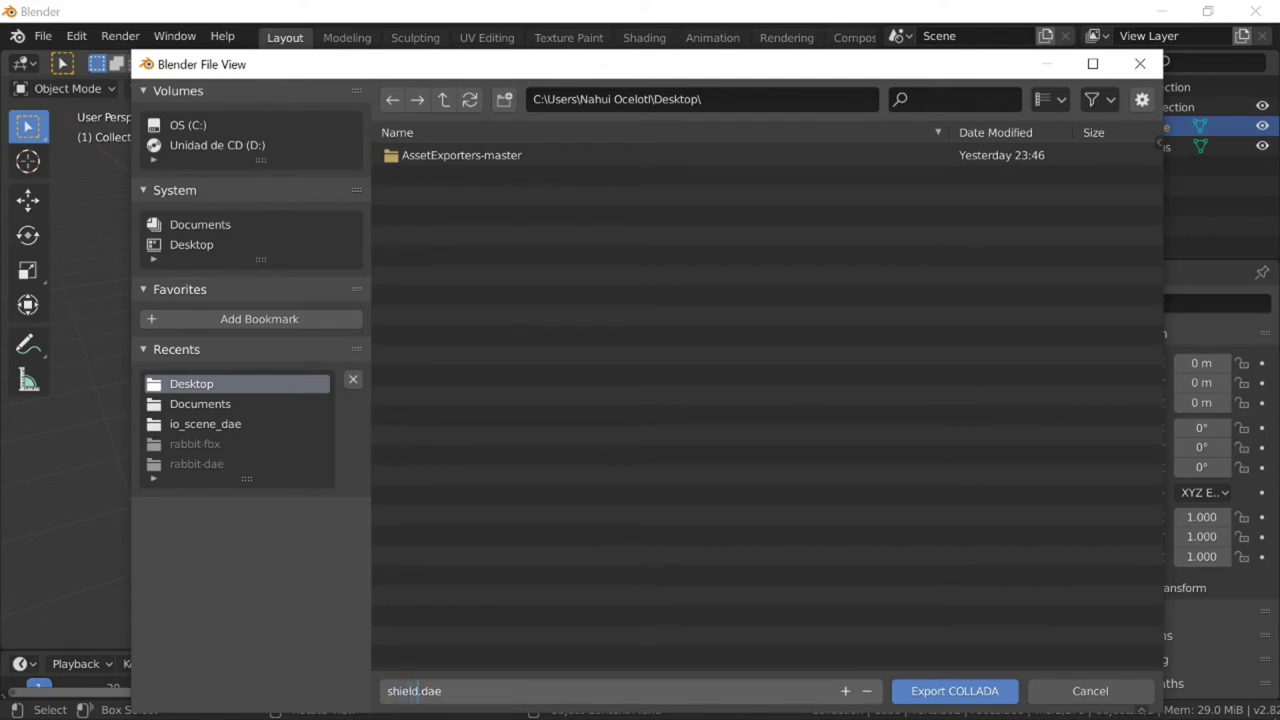
pyautogui.write('1')
pyautogui.press('Return')
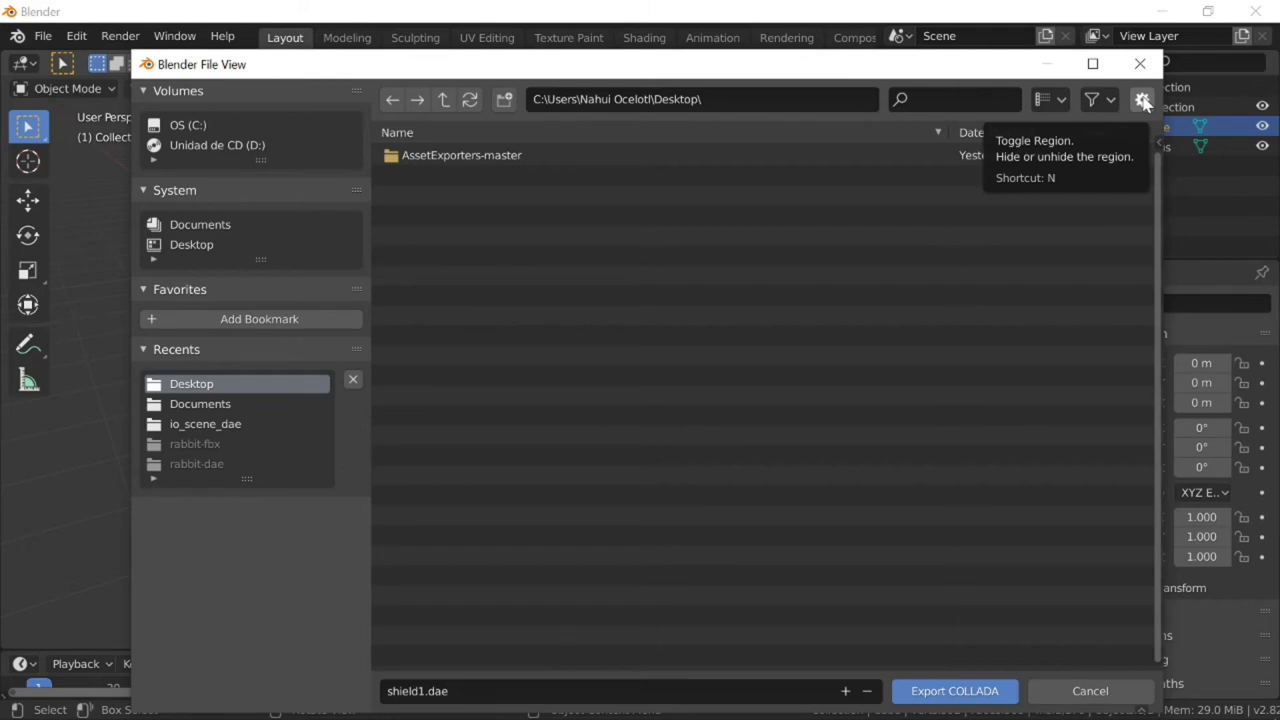
# Enable Selection Only and export shield1.dae.
pyautogui.click(1143, 101)
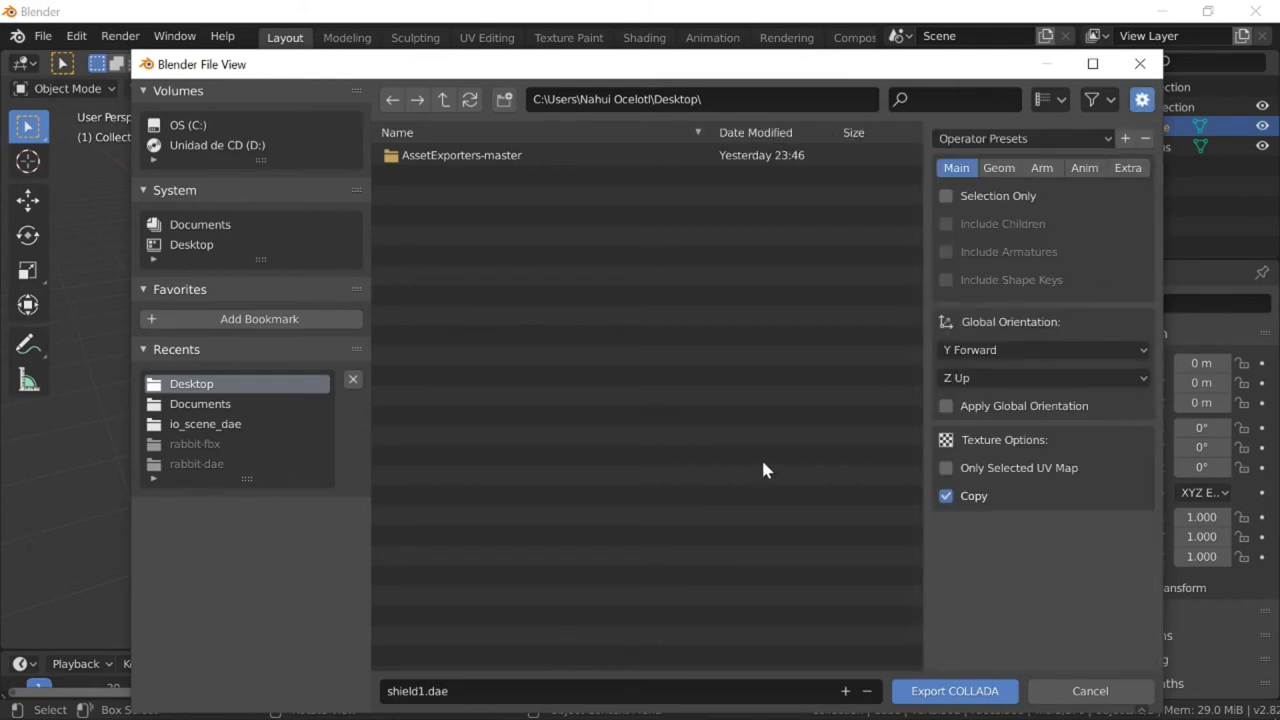
pyautogui.click(946, 197)
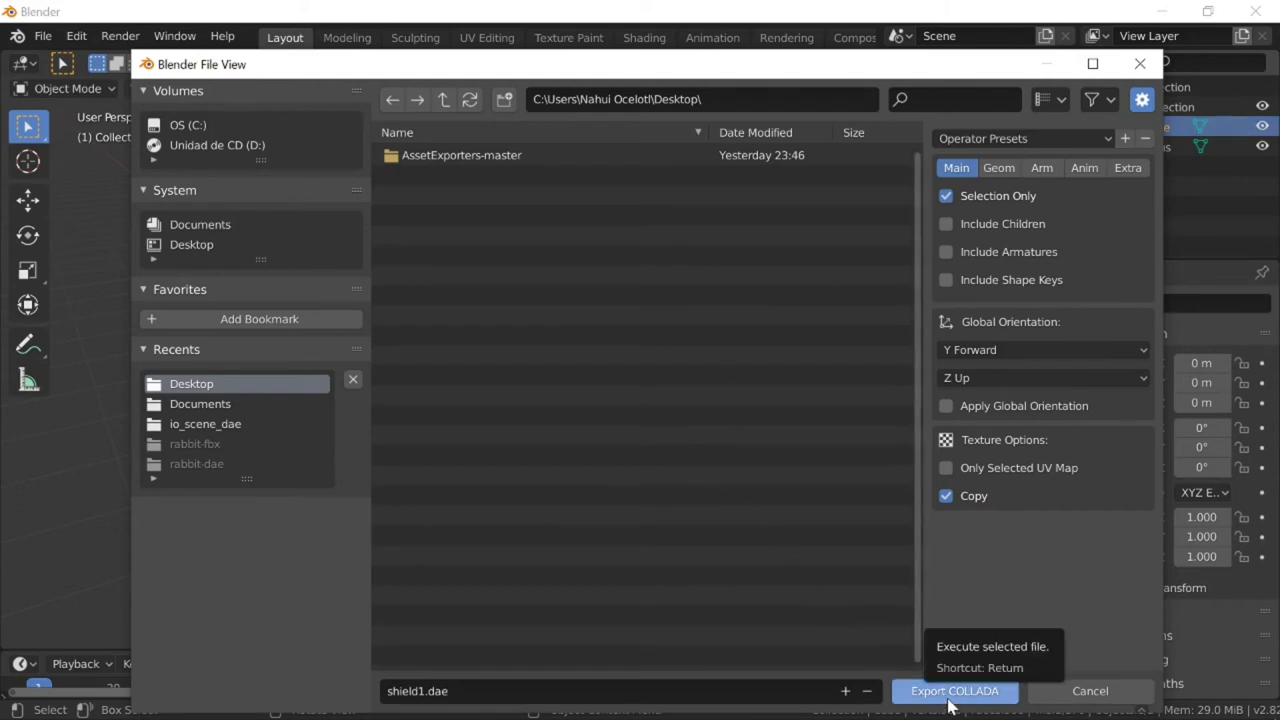
pyautogui.click(950, 691)
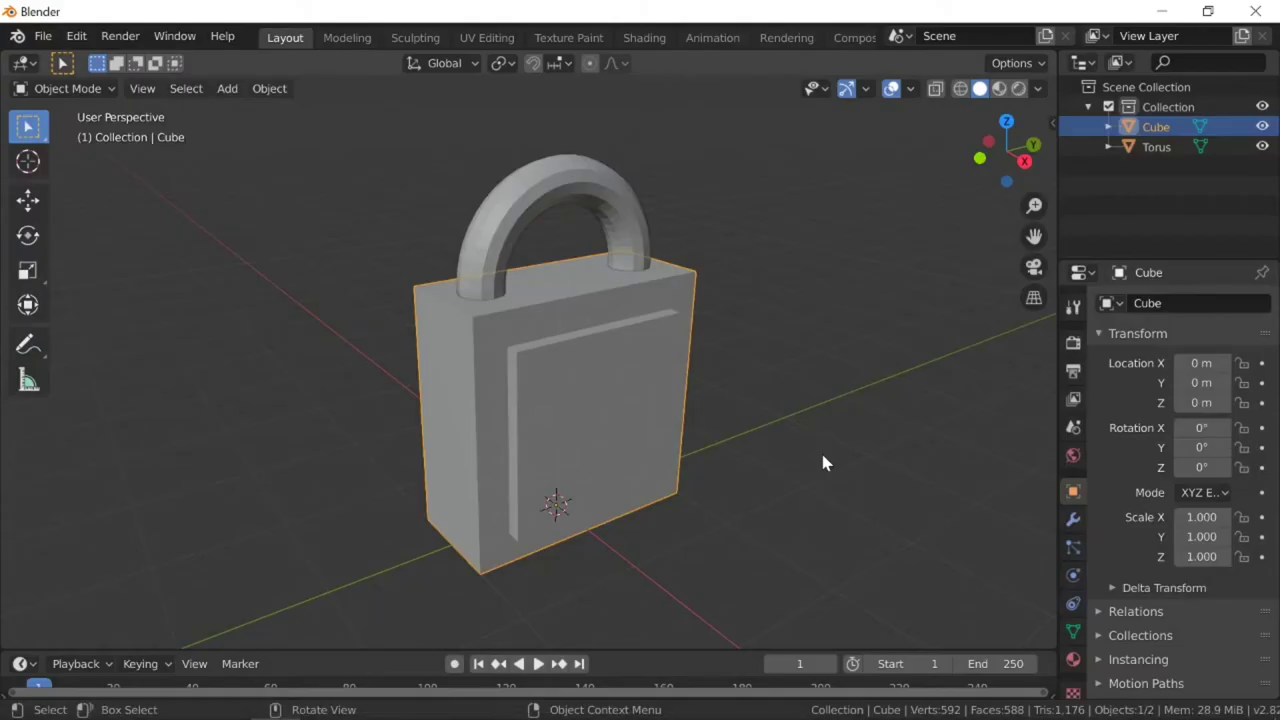
# Select the Torus and export it as COLLADA to the Desktop as shield2.dae.
pyautogui.click(1157, 149)
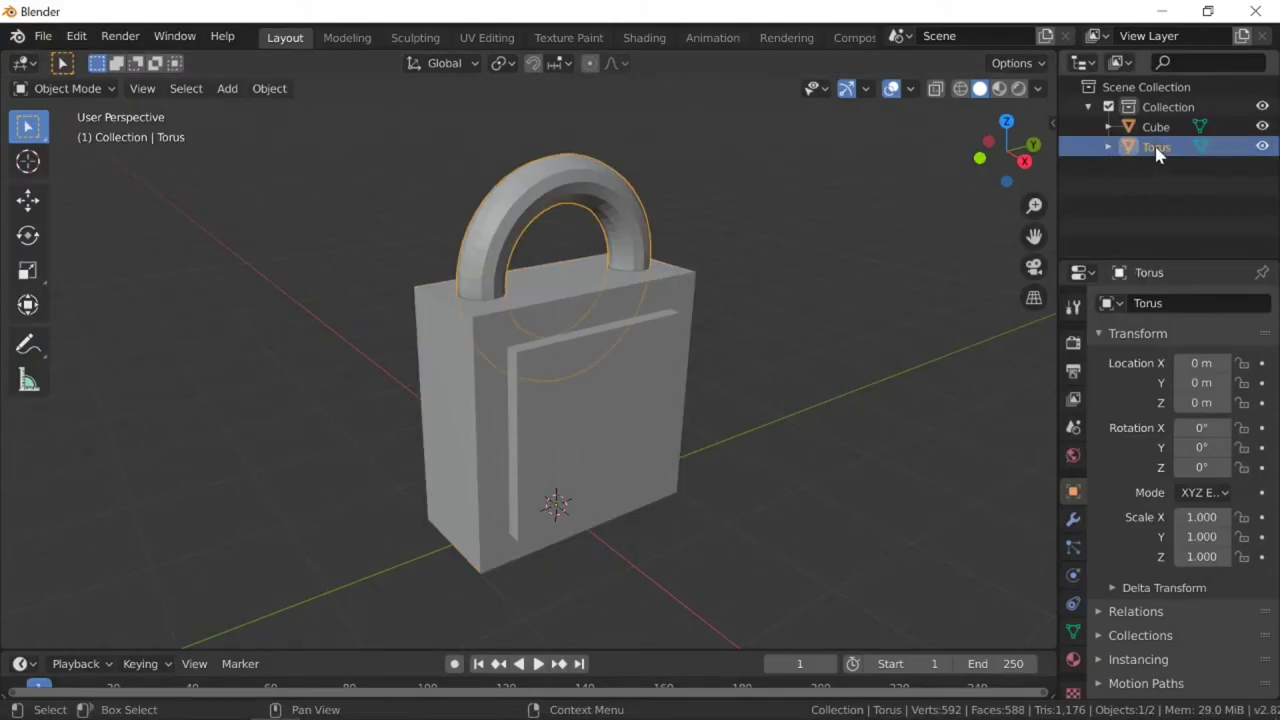
pyautogui.click(50, 42)
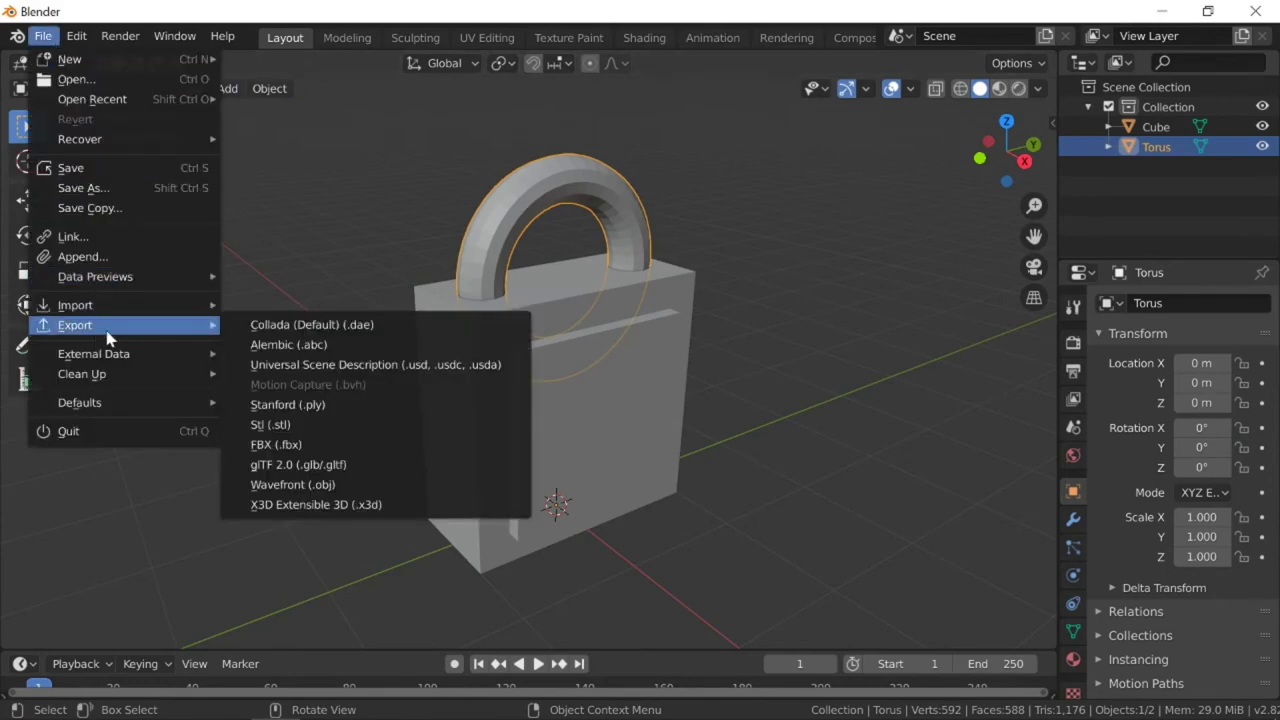
pyautogui.click(360, 326)
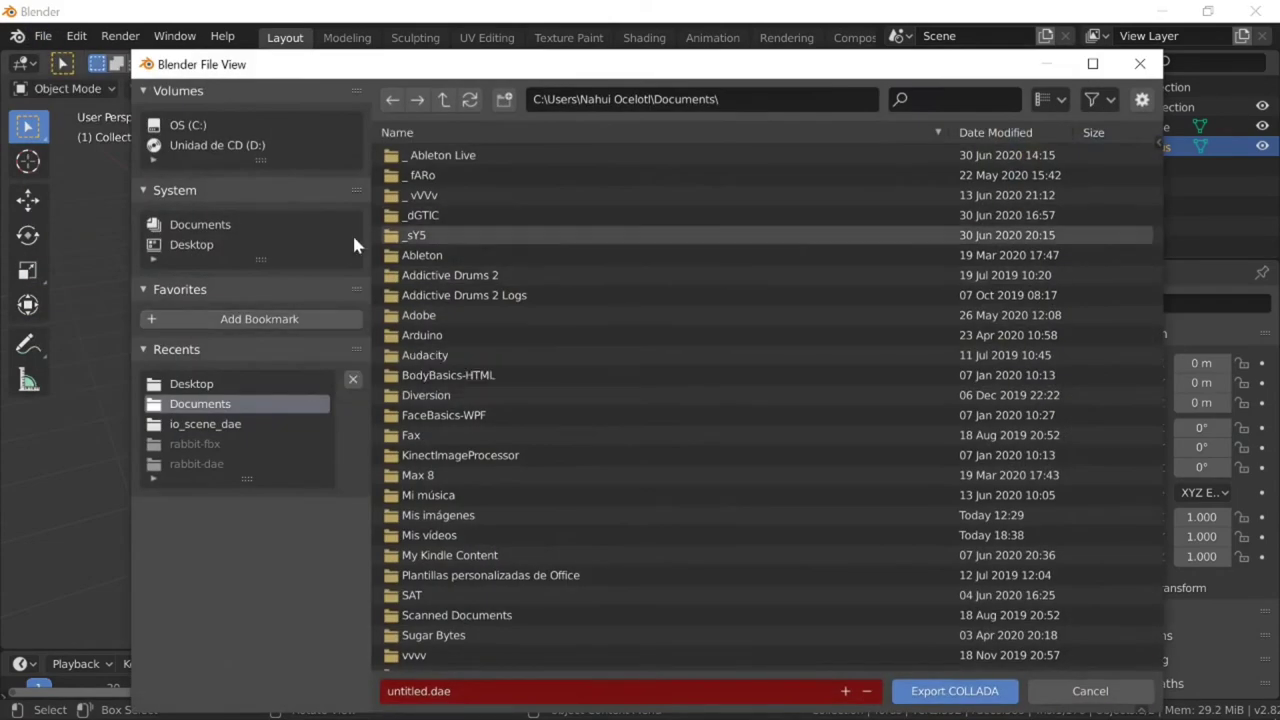
pyautogui.click(208, 245)
pyautogui.click(448, 690)
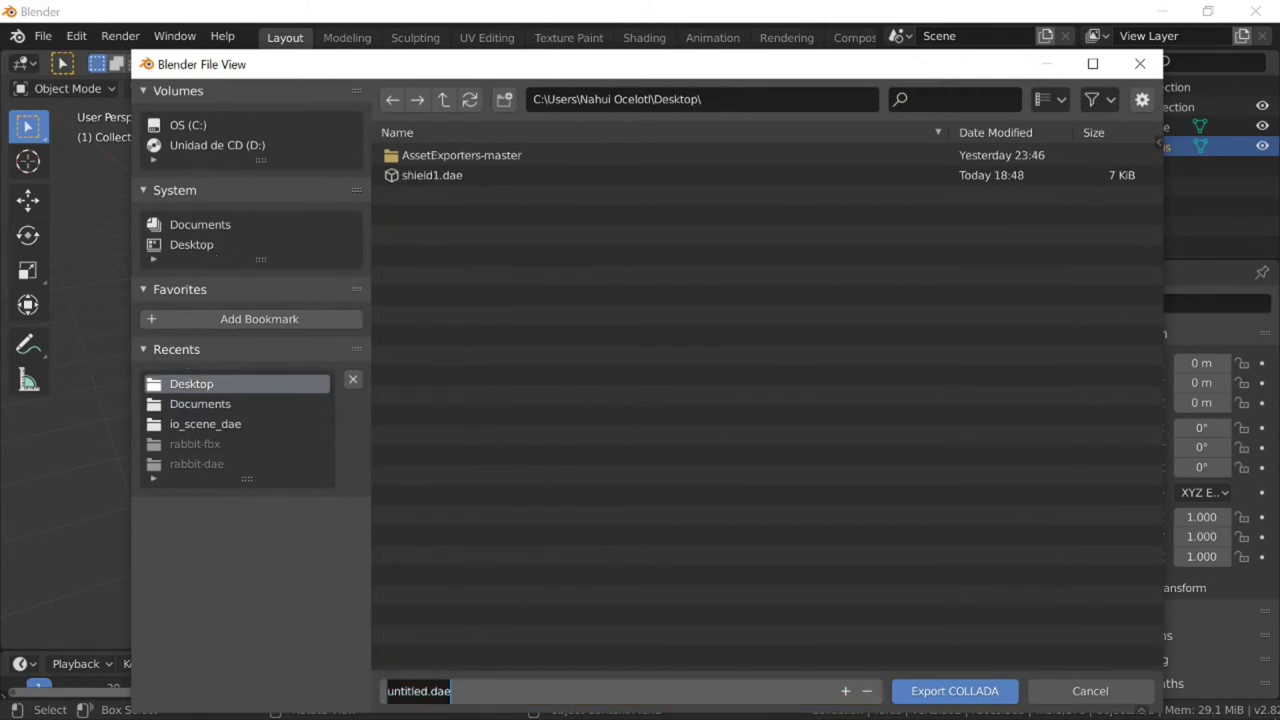
pyautogui.press('Home')
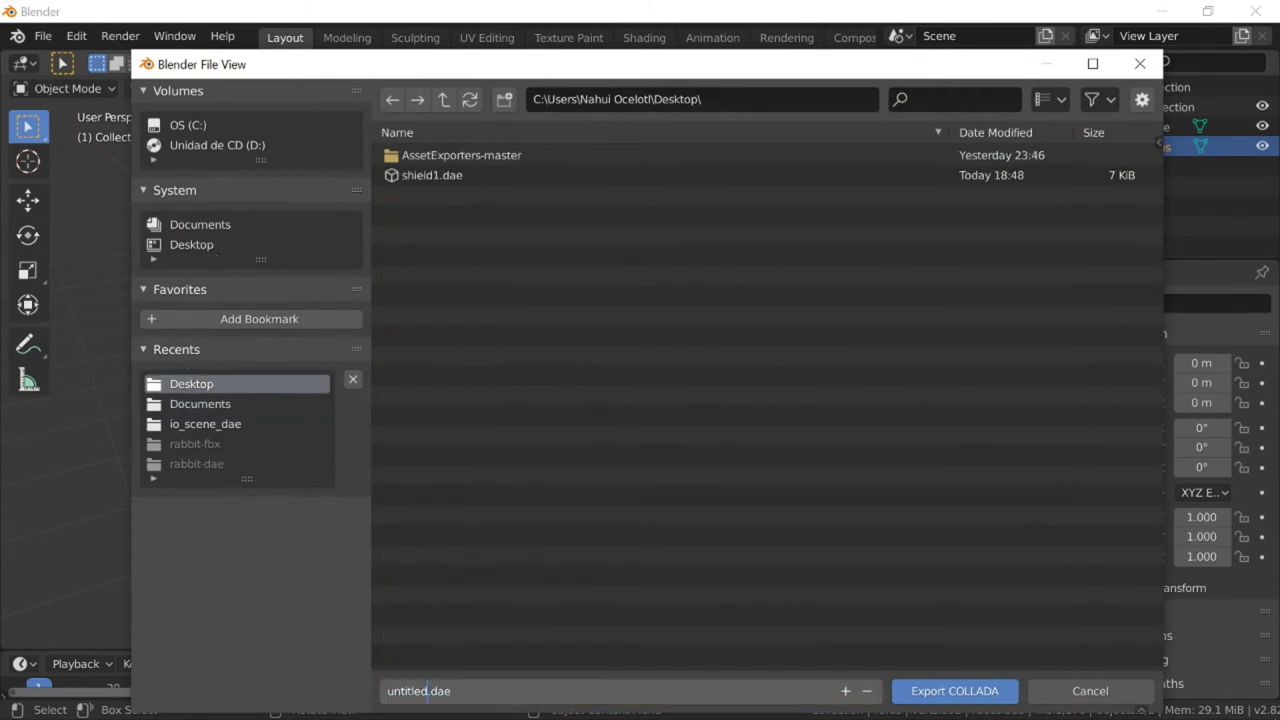
pyautogui.hotkey('shift', 'Right')
pyautogui.hotkey('shift', 'Right')
pyautogui.hotkey('shift', 'Right')
pyautogui.hotkey('shift', 'Right')
pyautogui.hotkey('shift', 'Right')
pyautogui.hotkey('shift', 'Right')
pyautogui.write('shield2')
pyautogui.click(966, 703)
pyautogui.click(955, 691)
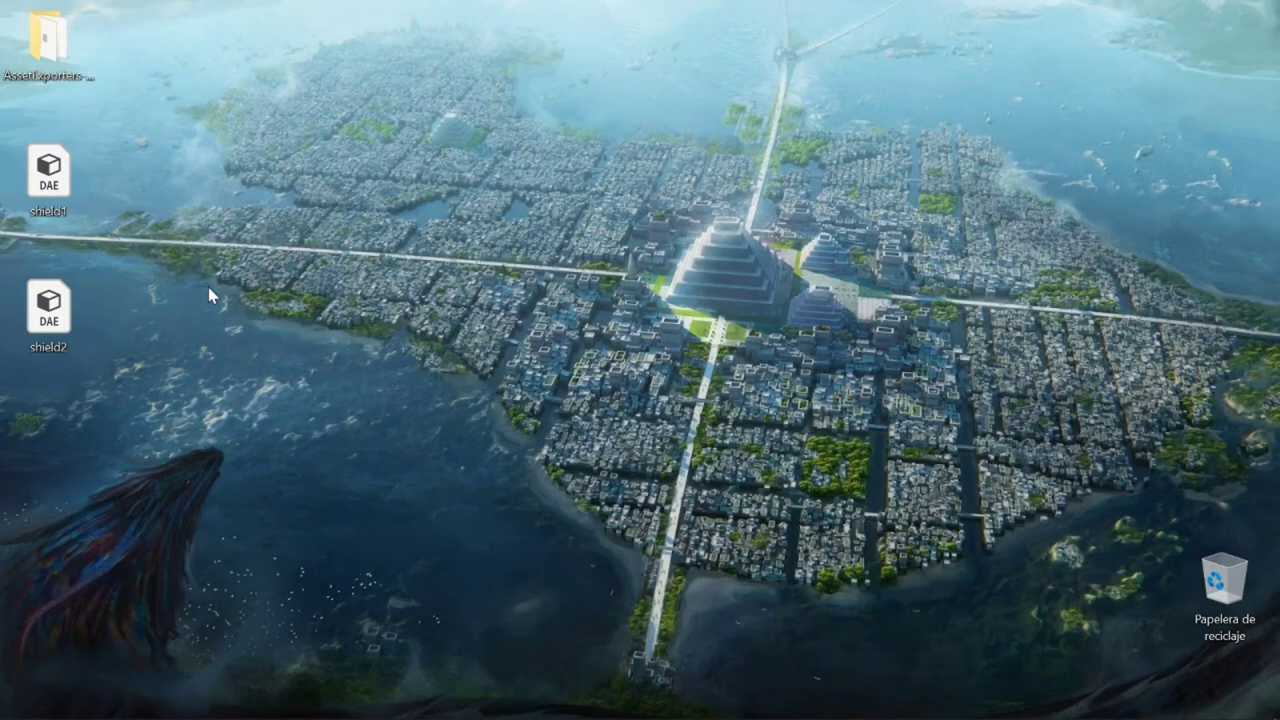
# Search Google for github, open github.com, and load the vvvv.js developer's profile page.
pyautogui.click(70, 70)
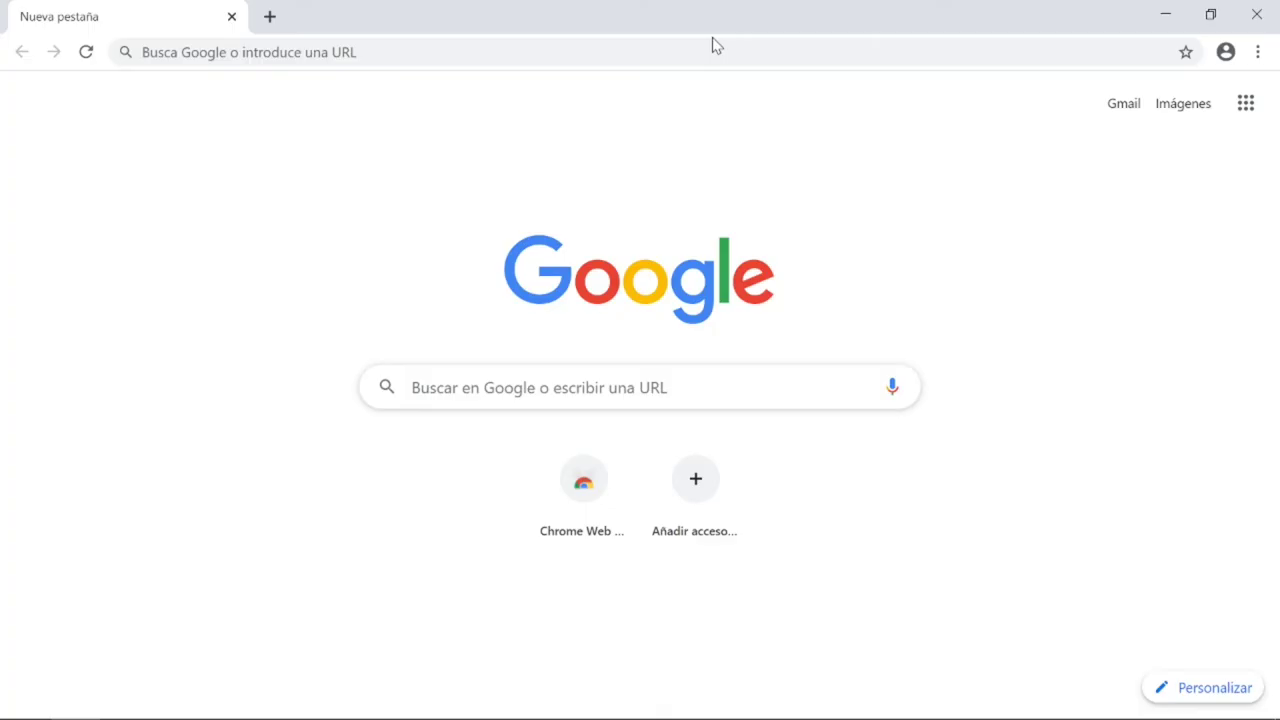
pyautogui.click(714, 45)
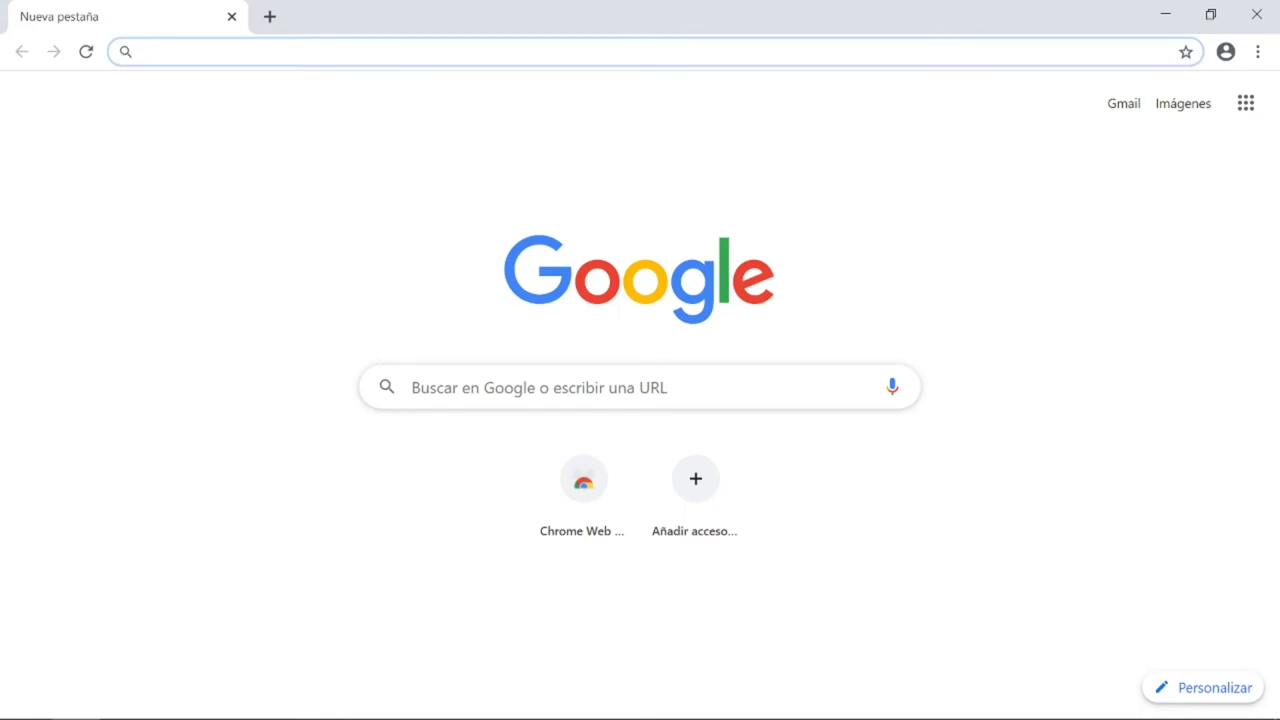
pyautogui.write('github')
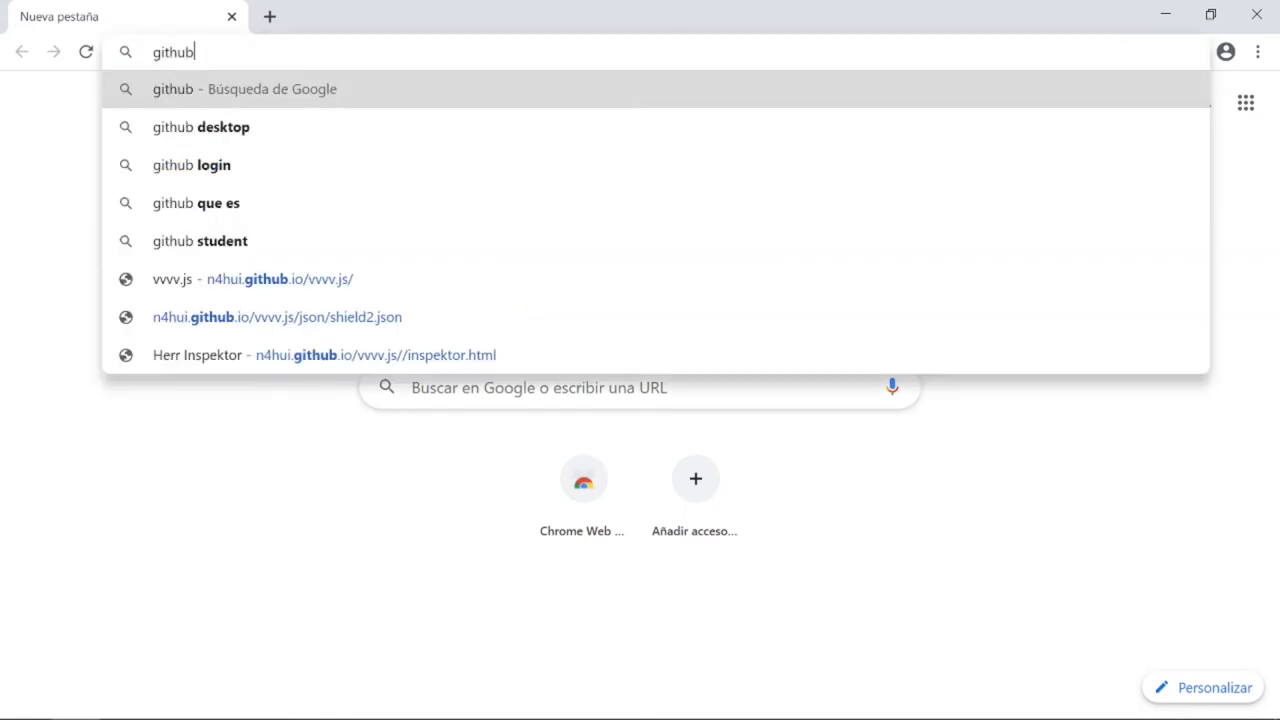
pyautogui.press('Return')
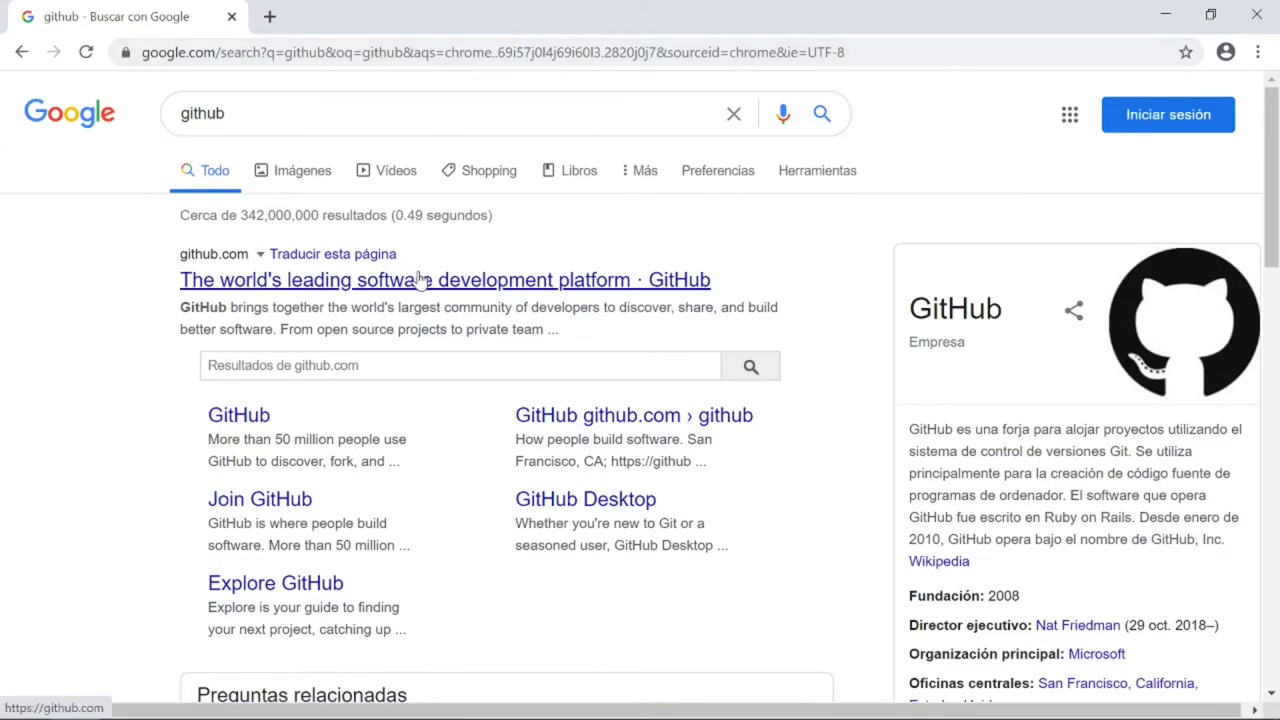
pyautogui.click(420, 279)
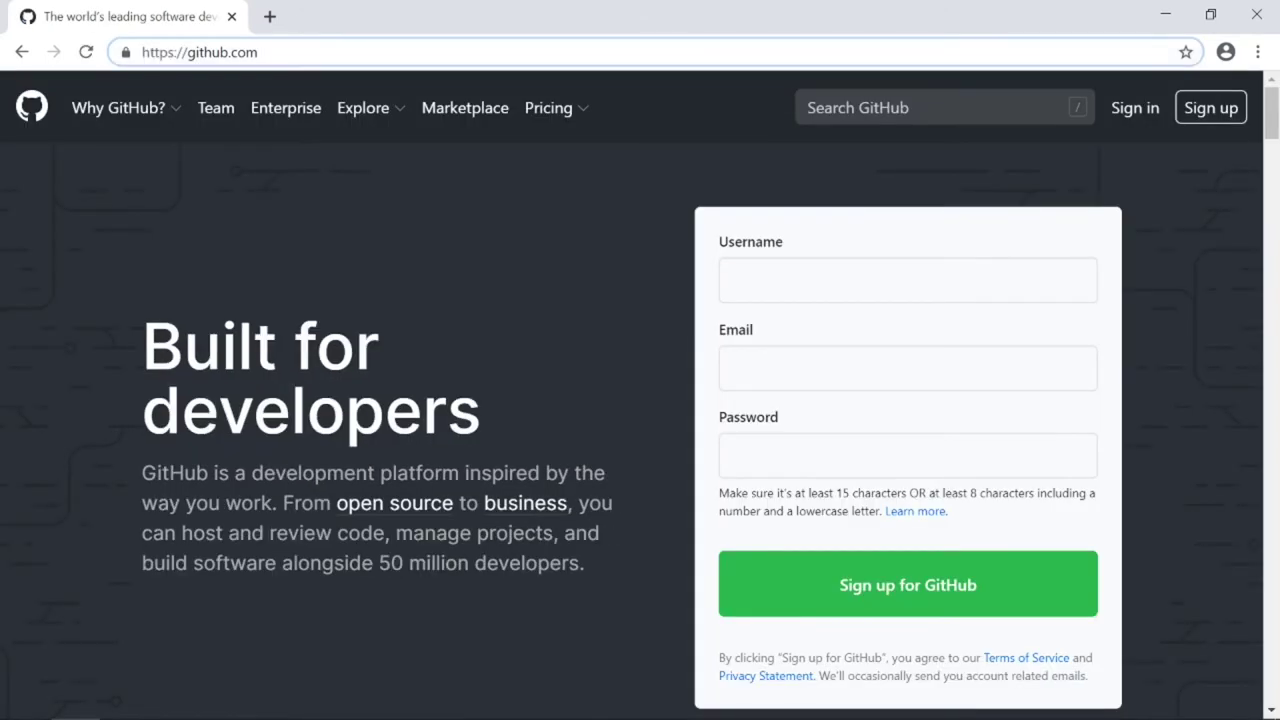
pyautogui.write('/te')
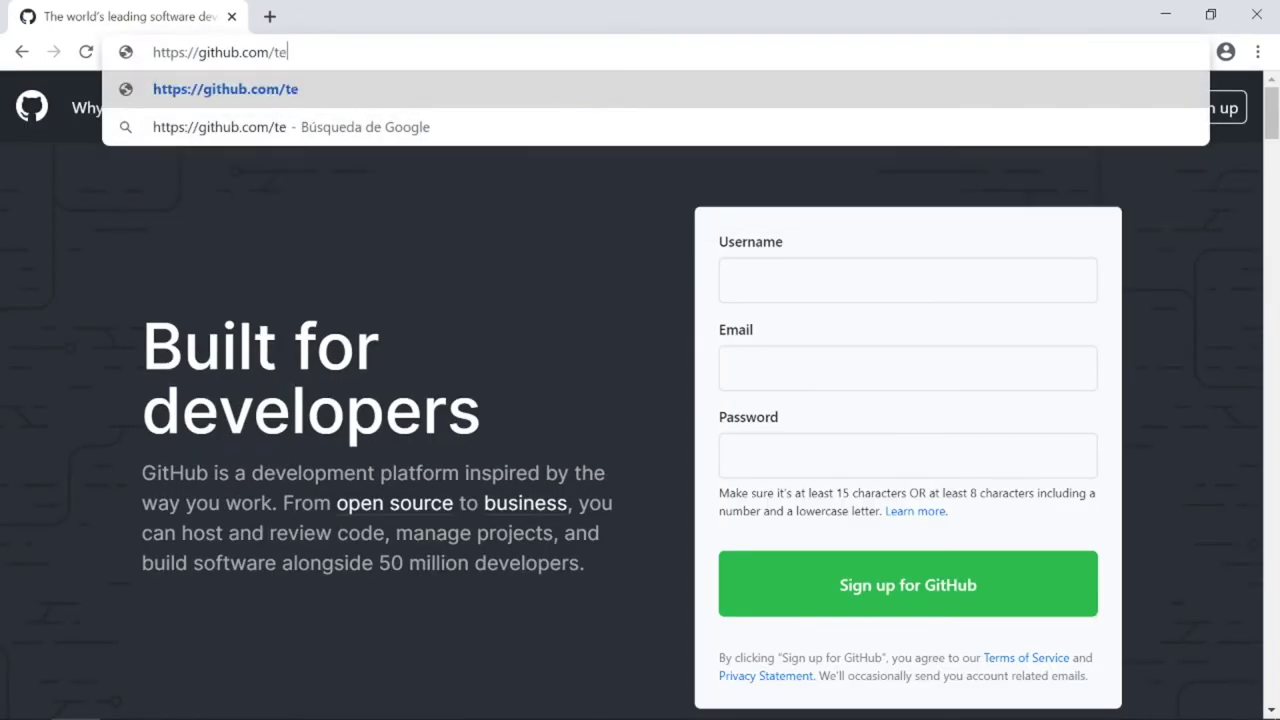
pyautogui.write('kcor')
pyautogui.press('Return')
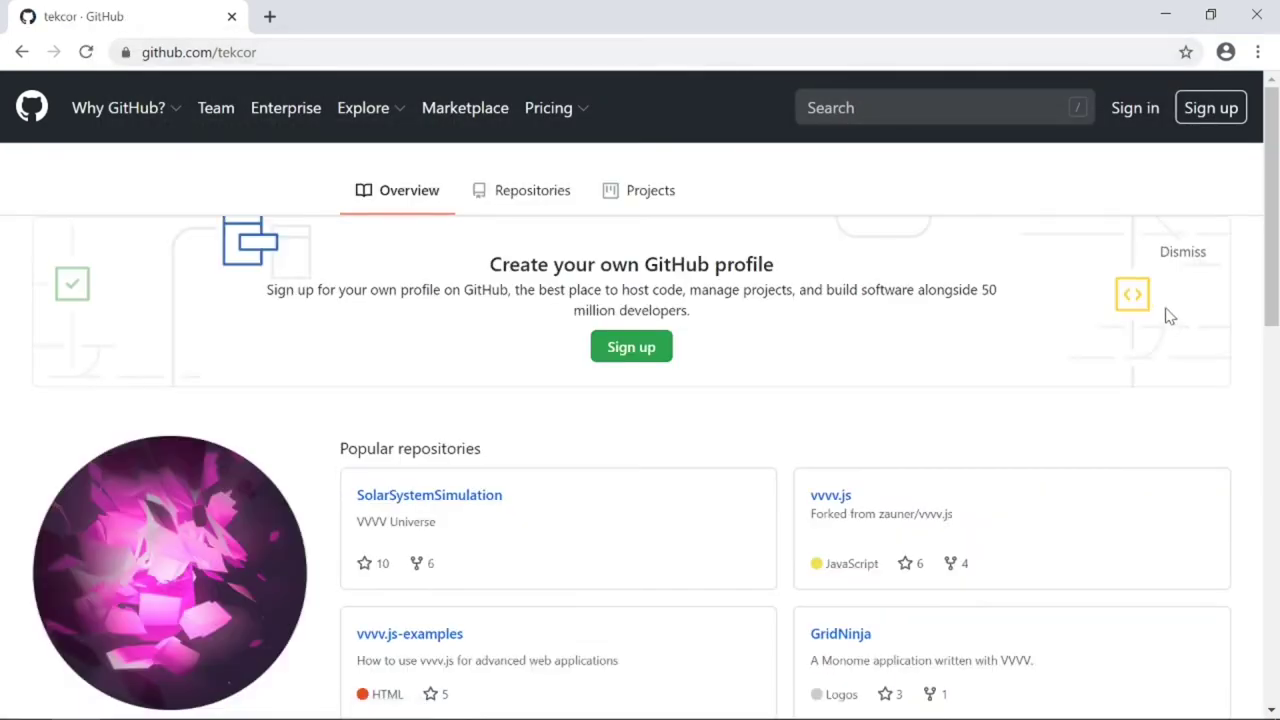
pyautogui.moveTo(1277, 175); pyautogui.dragTo(1277, 275)
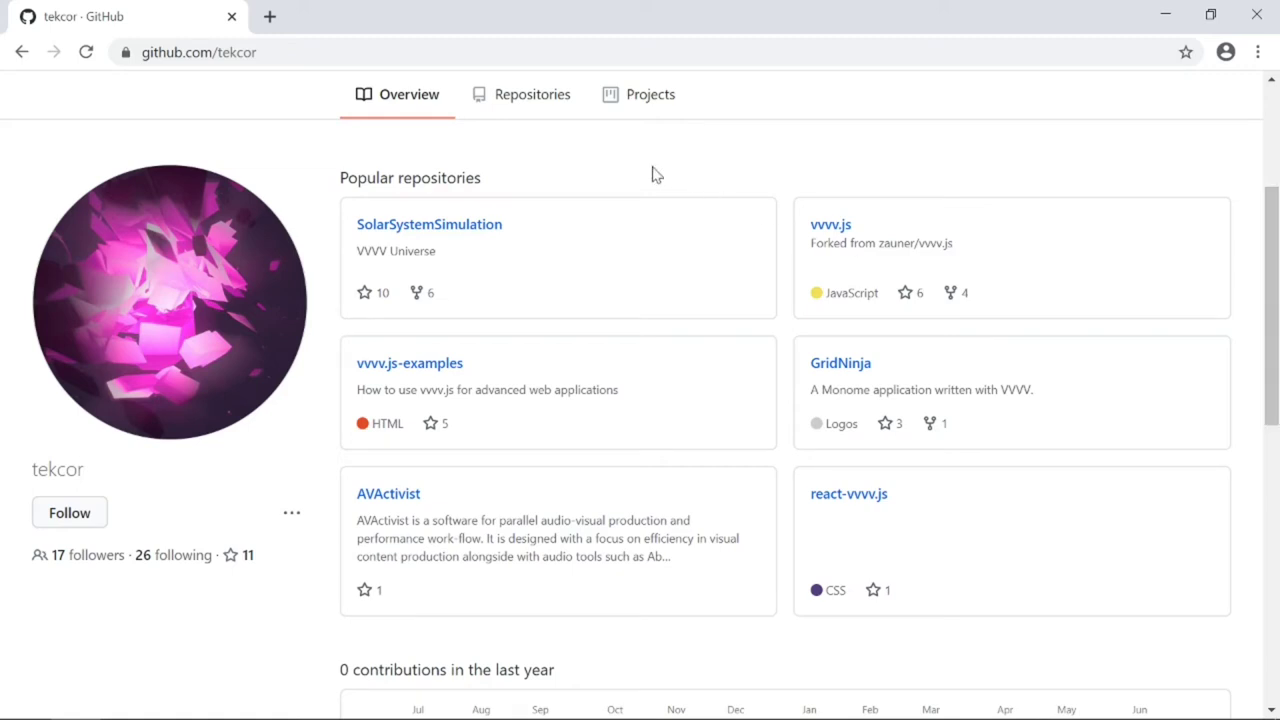
# Find AssetExporters in the profile's repository list and download it as a ZIP.
pyautogui.click(532, 100)
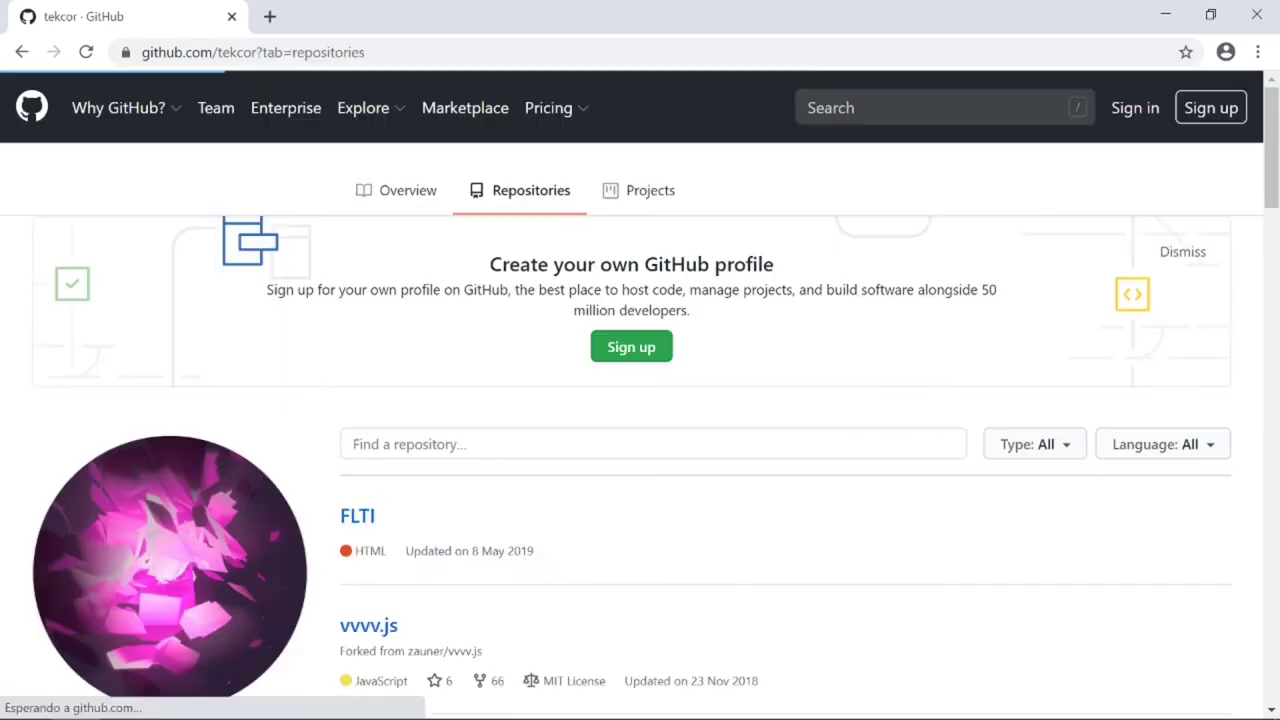
pyautogui.scroll(-1, 1275, 135)
pyautogui.moveTo(1275, 135); pyautogui.dragTo(1275, 300)
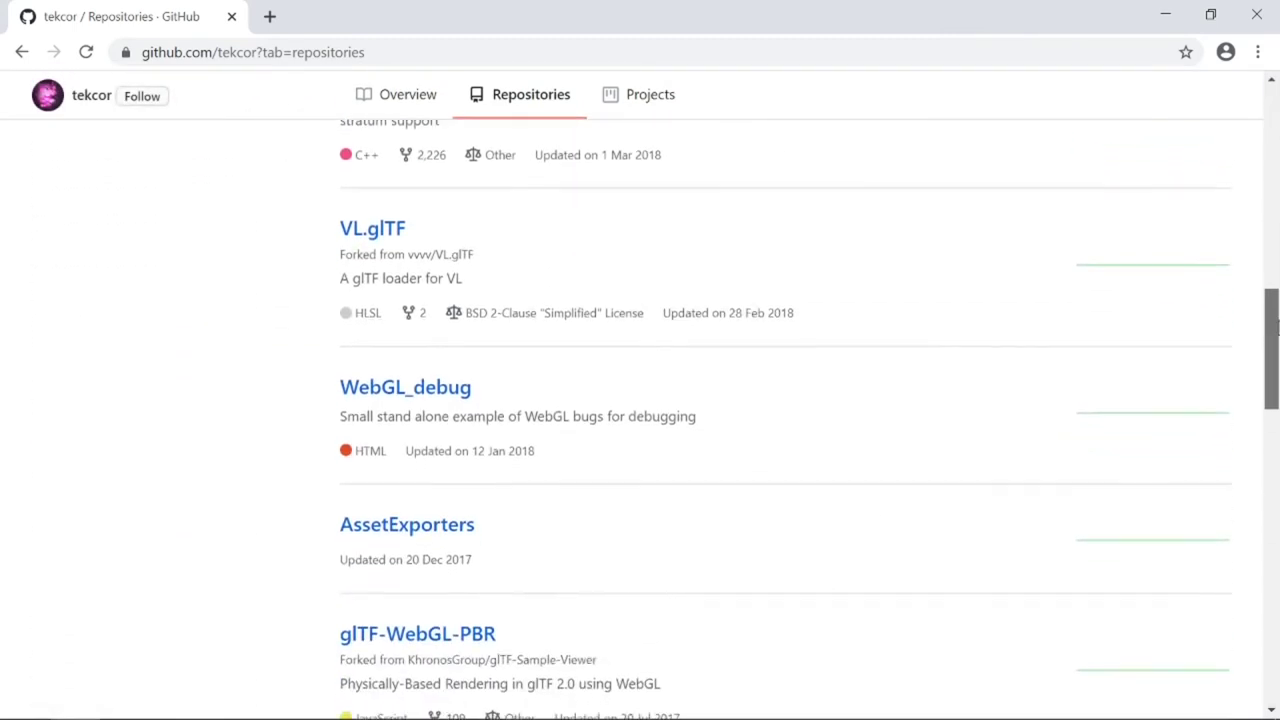
pyautogui.moveTo(1275, 303); pyautogui.dragTo(1275, 371)
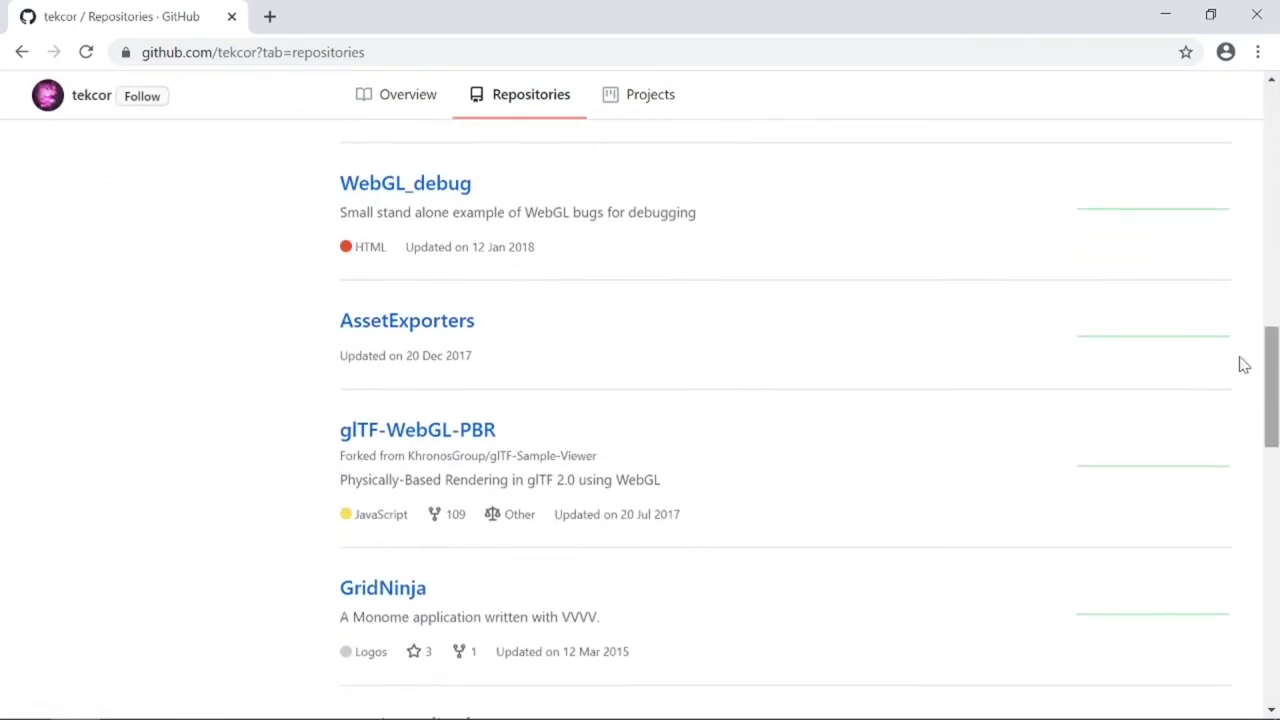
pyautogui.click(473, 321)
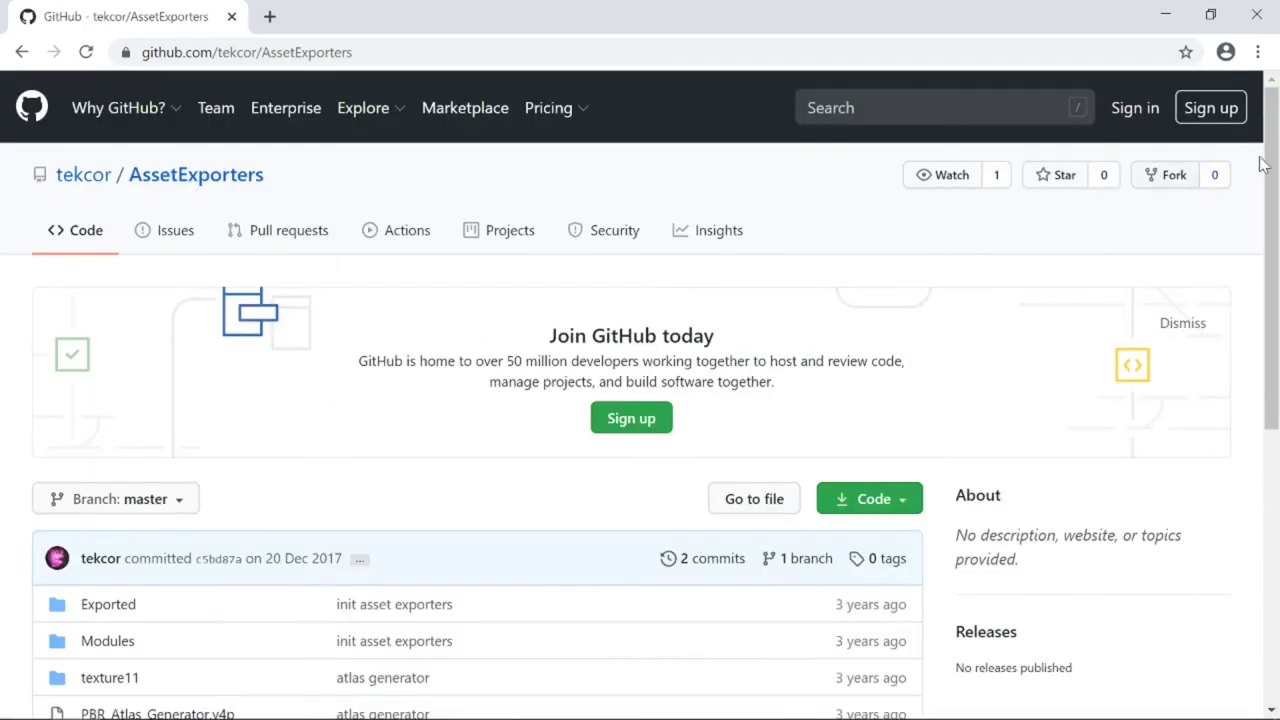
pyautogui.moveTo(1266, 165)
pyautogui.mouseDown()
pyautogui.moveTo(1275, 403)
pyautogui.moveTo(1274, 280)
pyautogui.mouseUp()
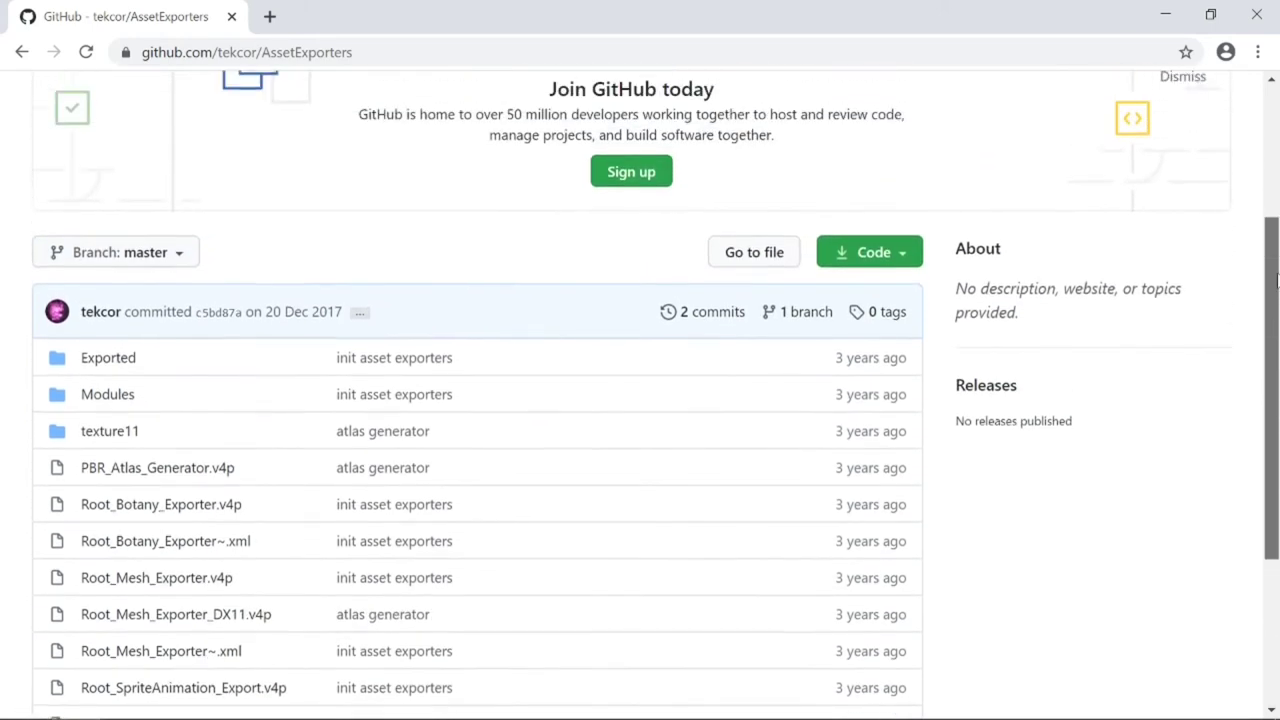
pyautogui.click(900, 283)
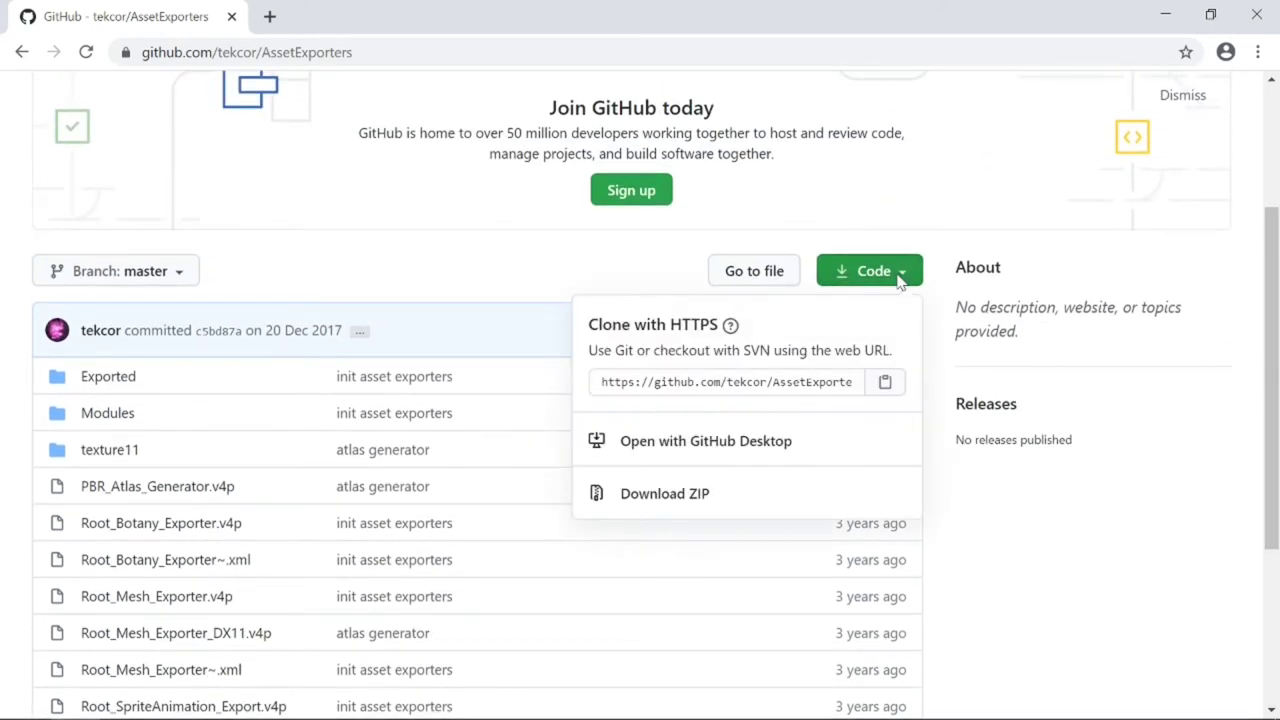
pyautogui.click(657, 500)
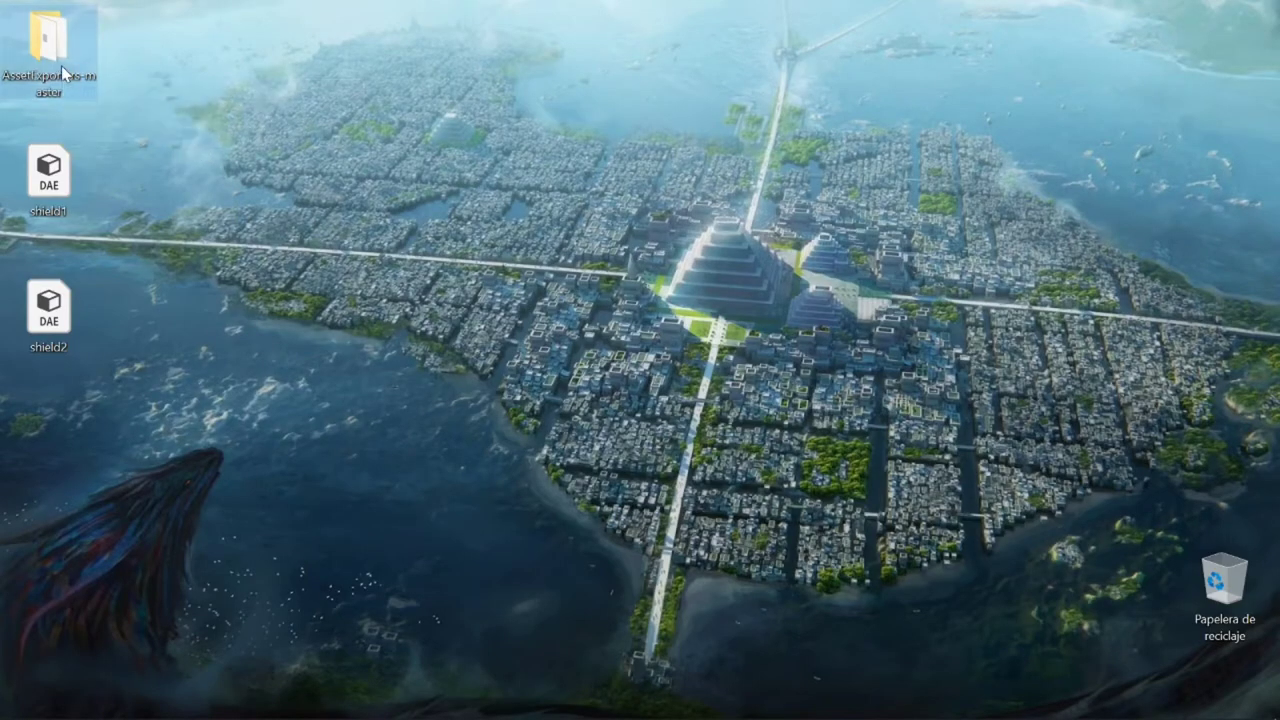
# Go to the vvvv.org website and scroll through its Downloads page.
pyautogui.doubleClick(61, 65)
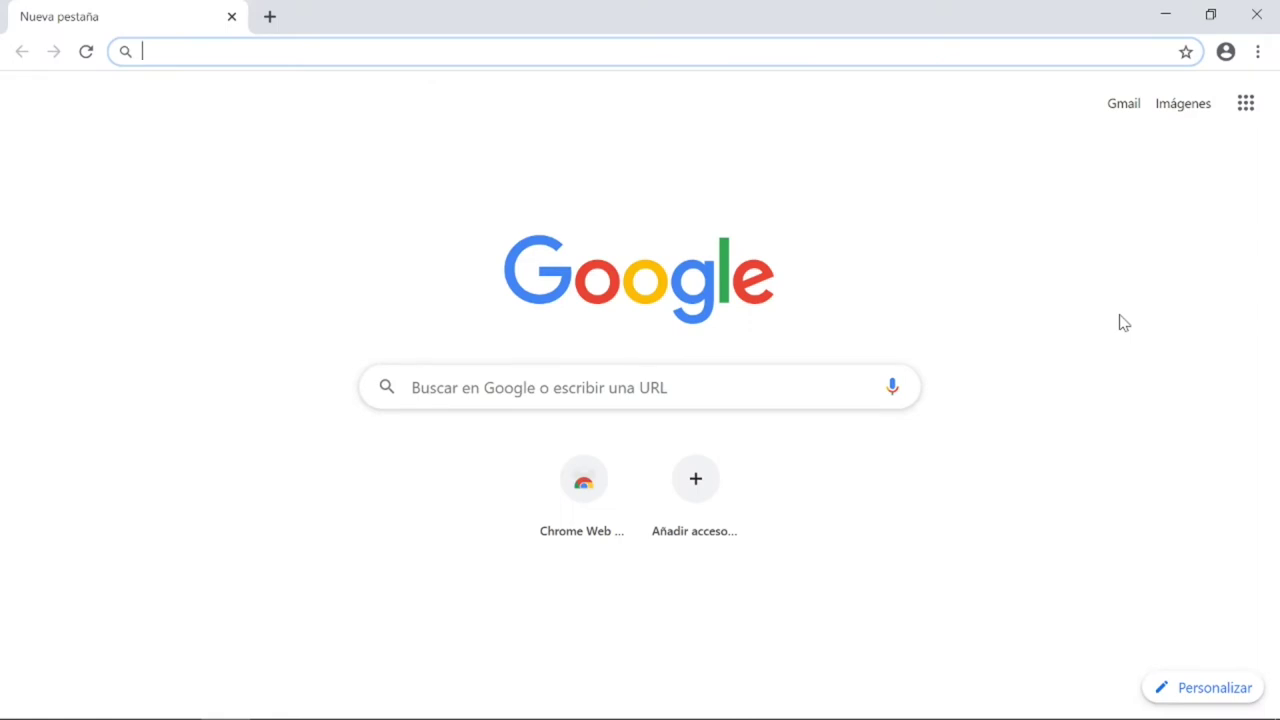
pyautogui.write('vww')
pyautogui.write('.')
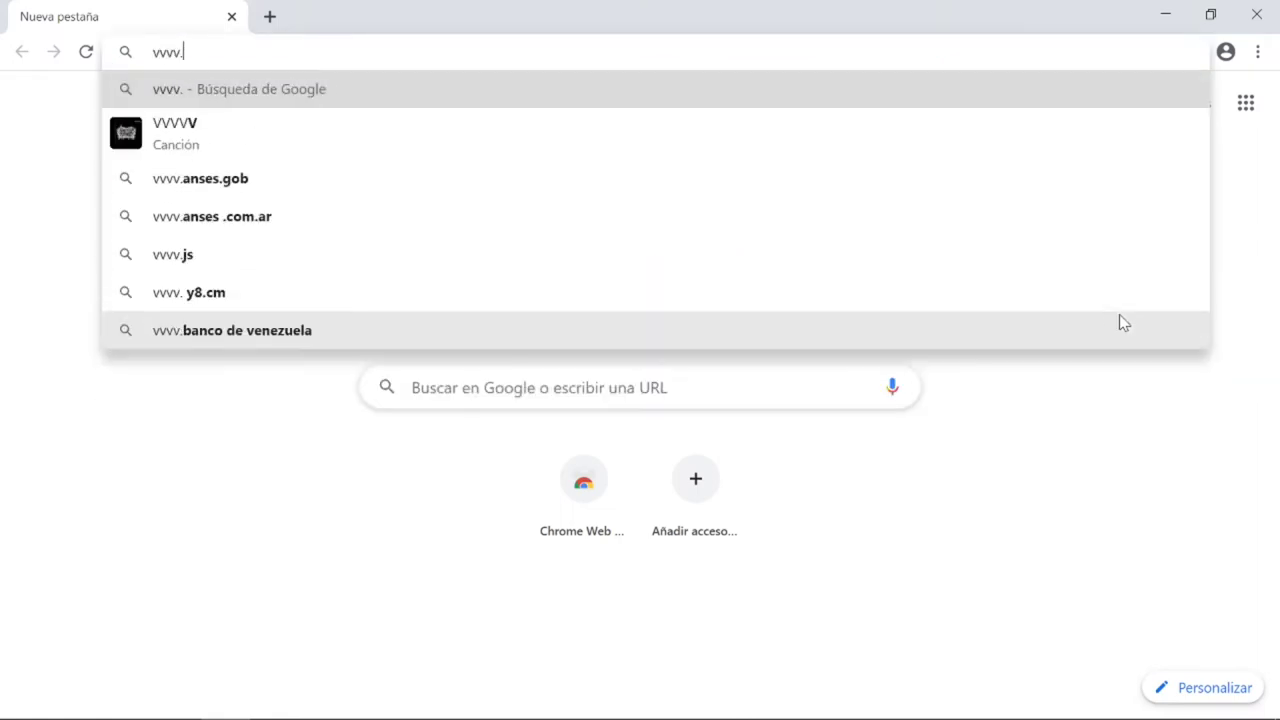
pyautogui.write('org')
pyautogui.press('Return')
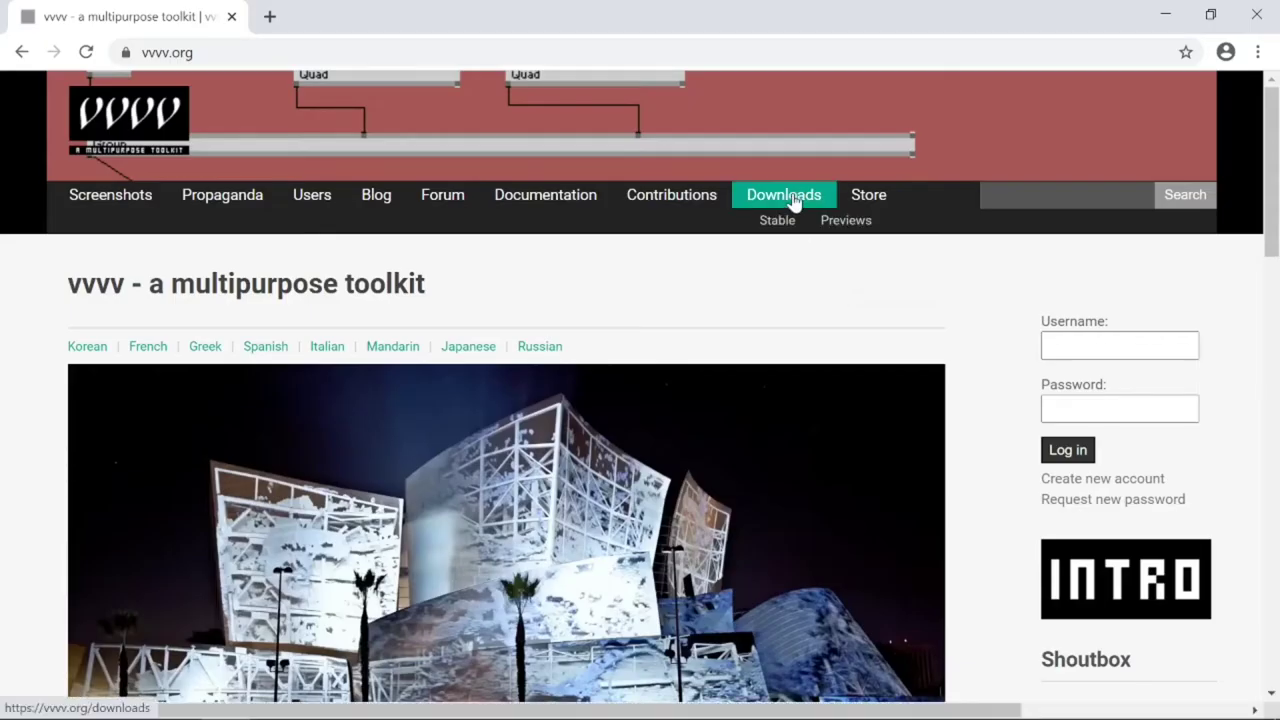
pyautogui.click(795, 203)
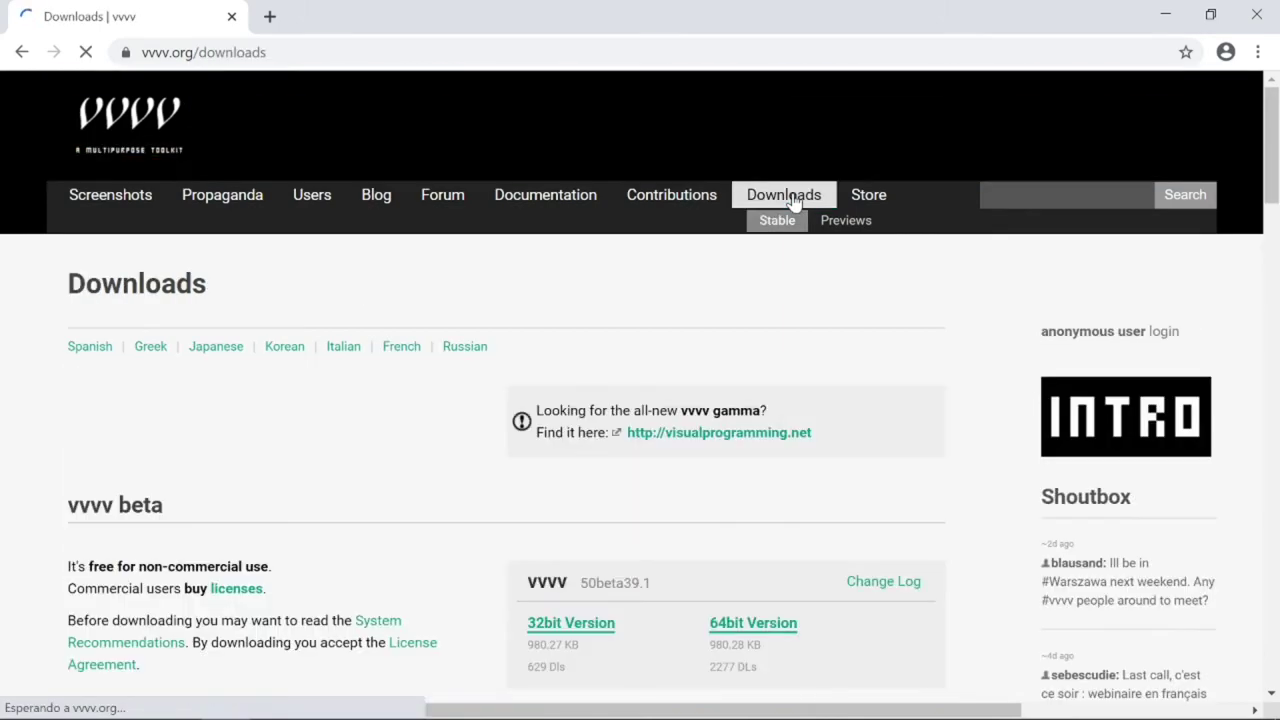
pyautogui.scroll(-1, 940, 300)
pyautogui.scroll(-3, 948, 306)
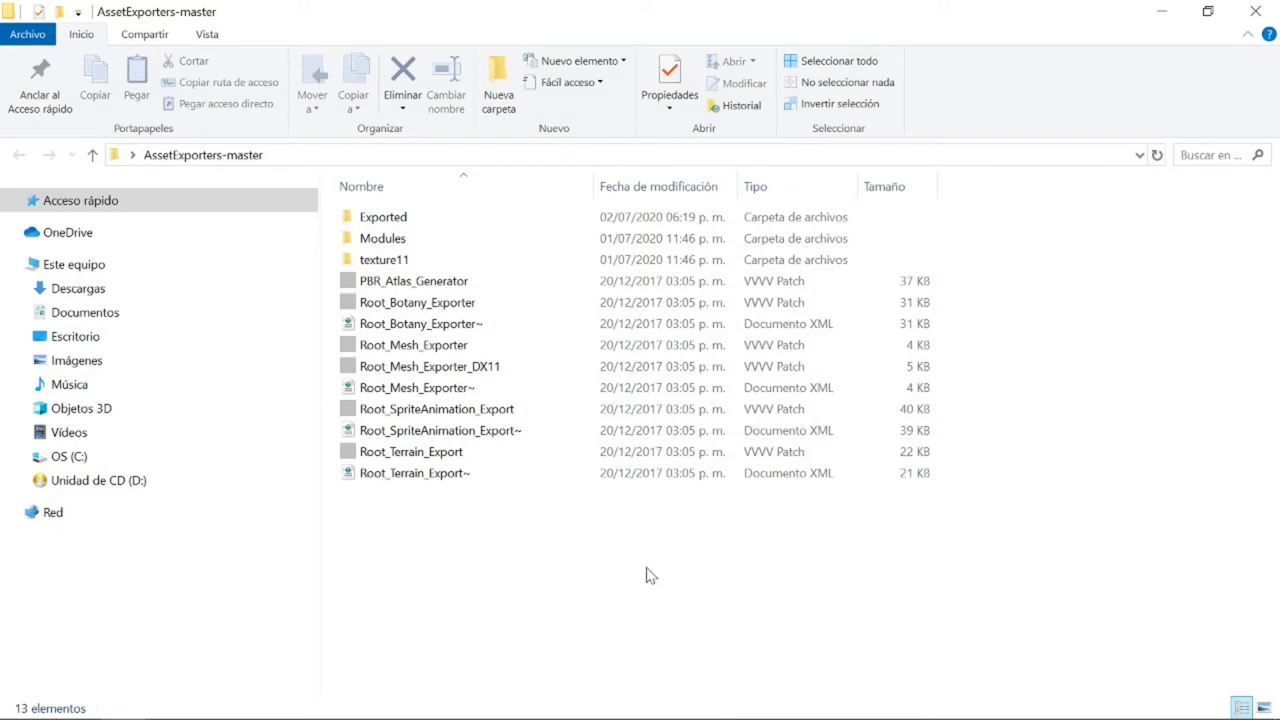
# Open Root_Mesh_Exporter.v4p in vvvv and trigger the Export of the mesh to JSON.
pyautogui.click(442, 350)
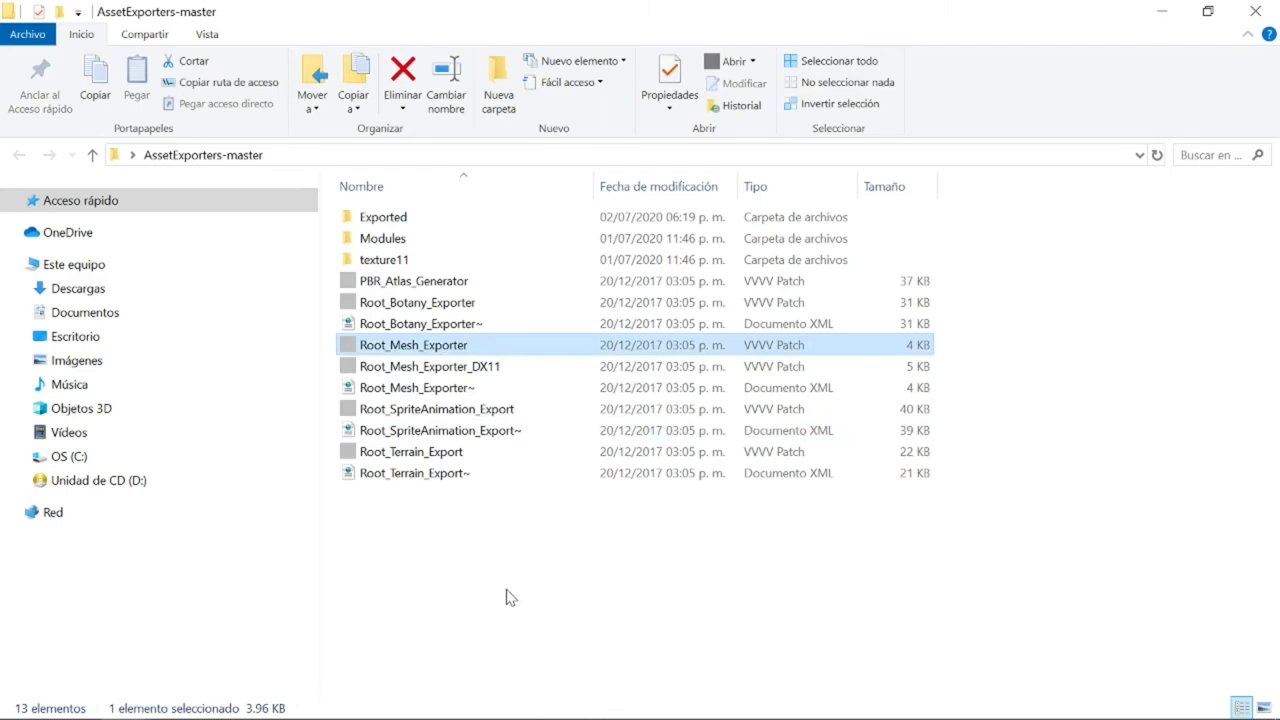
pyautogui.doubleClick(483, 347)
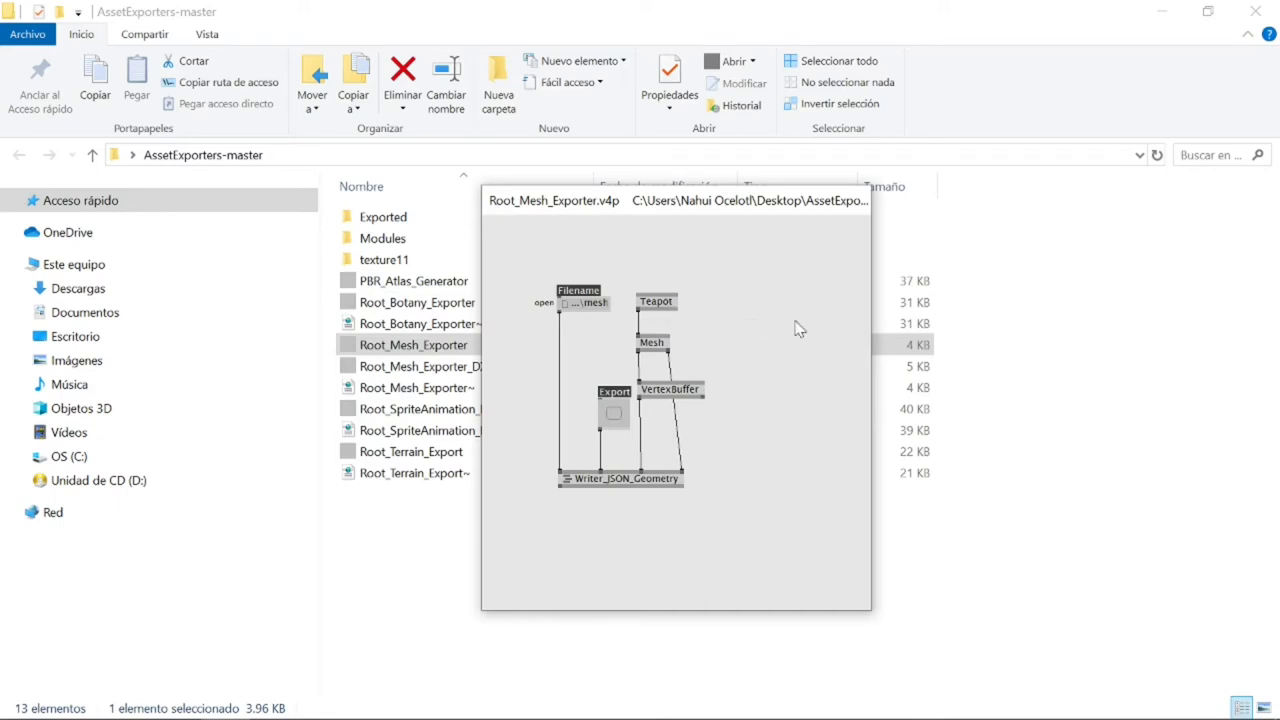
pyautogui.click(615, 418)
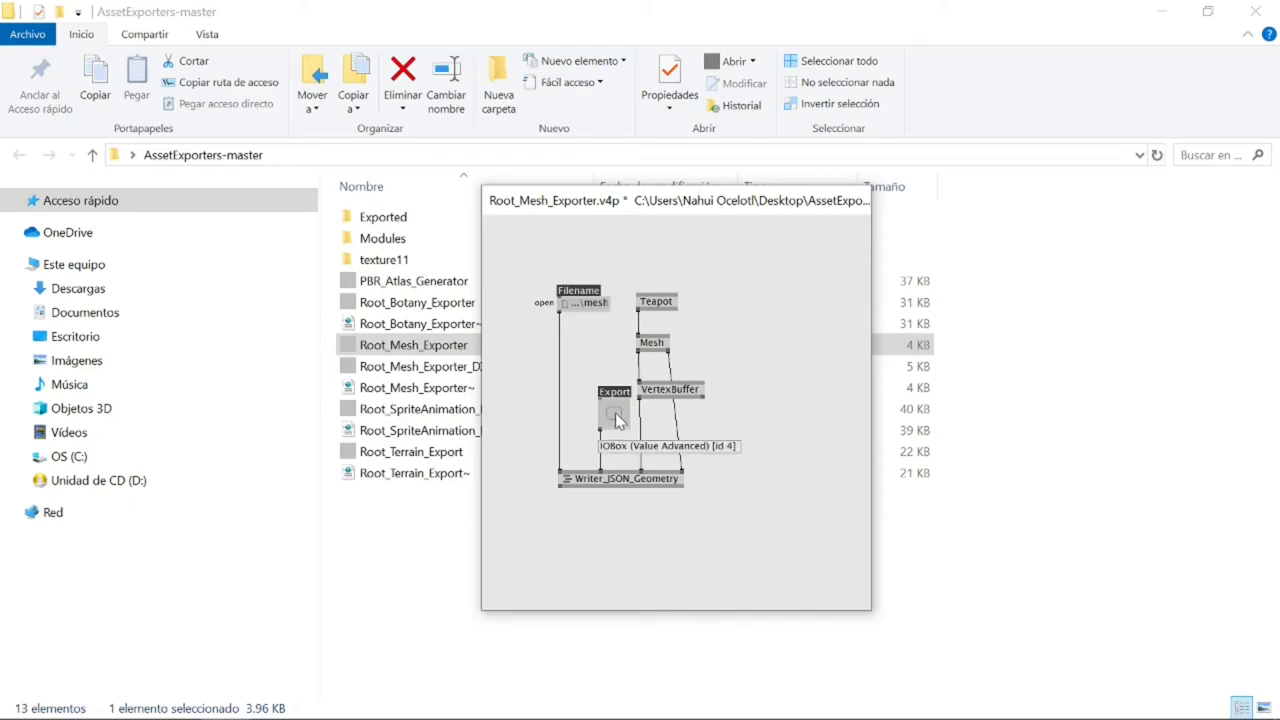
# Rename the exported mesh file in the Exported folder to teapot.
pyautogui.doubleClick(400, 222)
pyautogui.click(380, 224)
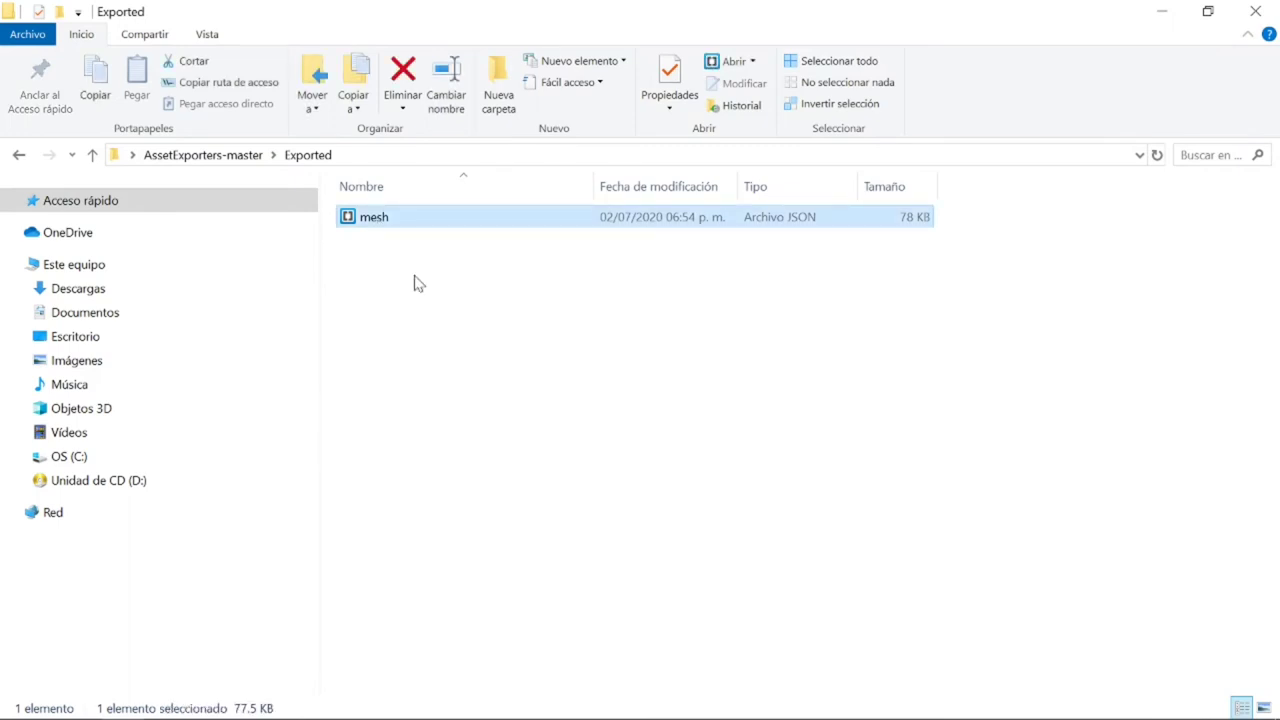
pyautogui.click(389, 223)
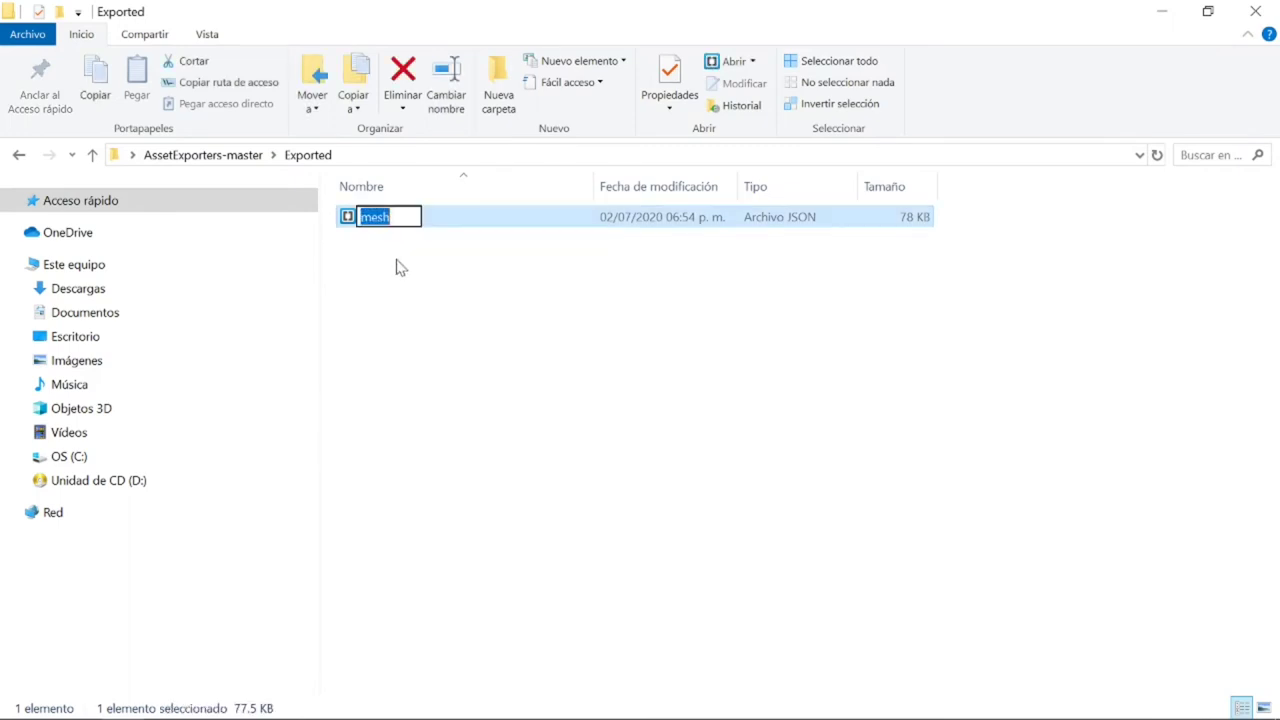
pyautogui.write('teapo')
pyautogui.write('t')
pyautogui.press('Return')
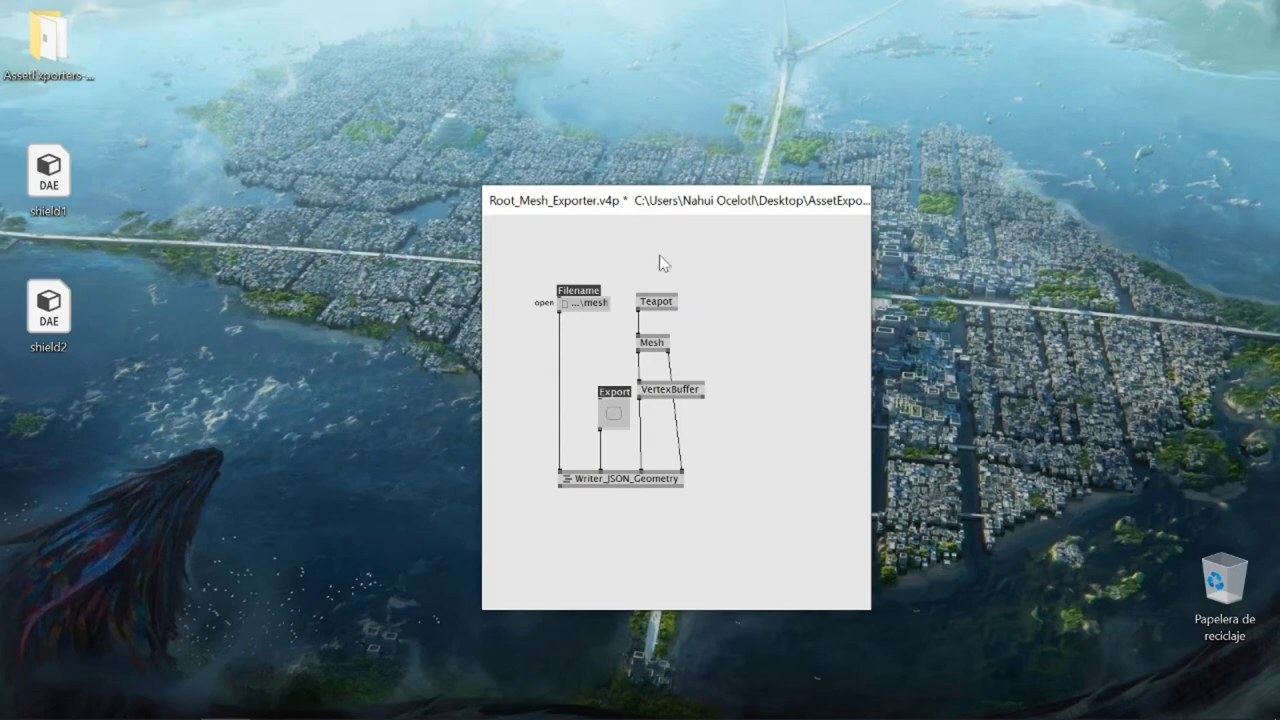
# Delete the Teapot node and add ColladaFile and Collada Mesh nodes.
pyautogui.press('Delete')
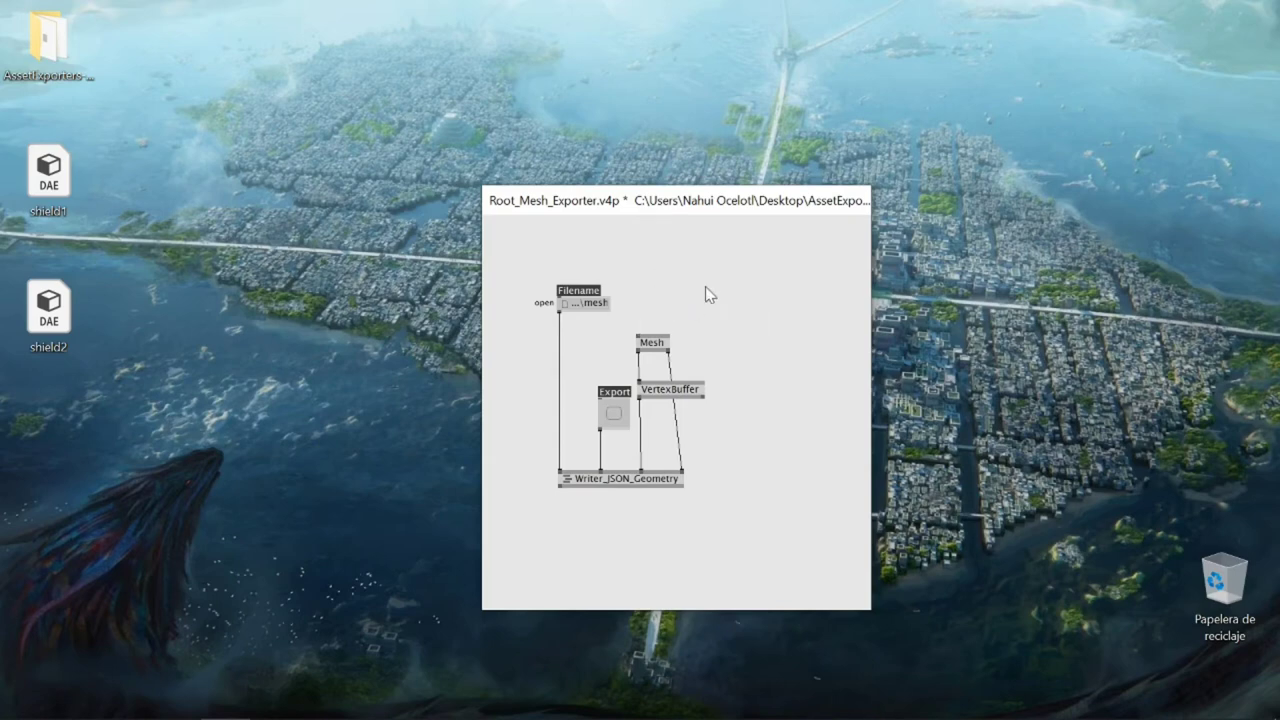
pyautogui.doubleClick(695, 268)
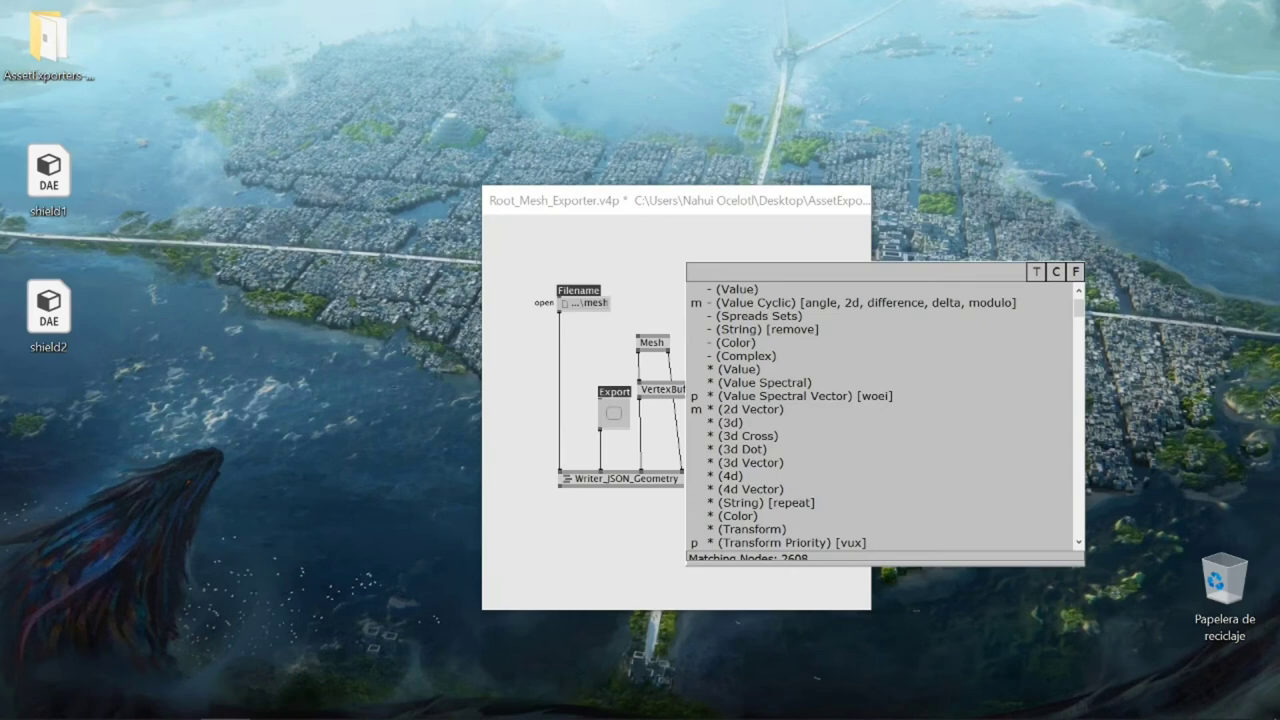
pyautogui.write('collada')
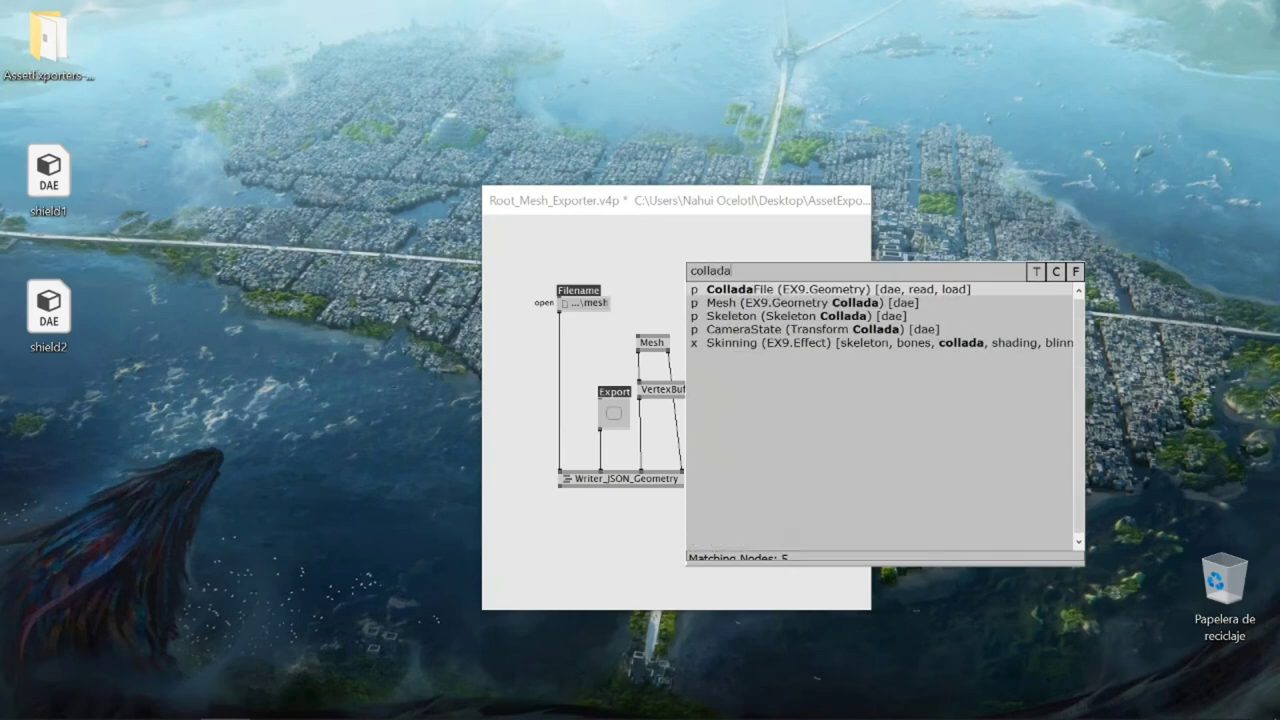
pyautogui.click(723, 293)
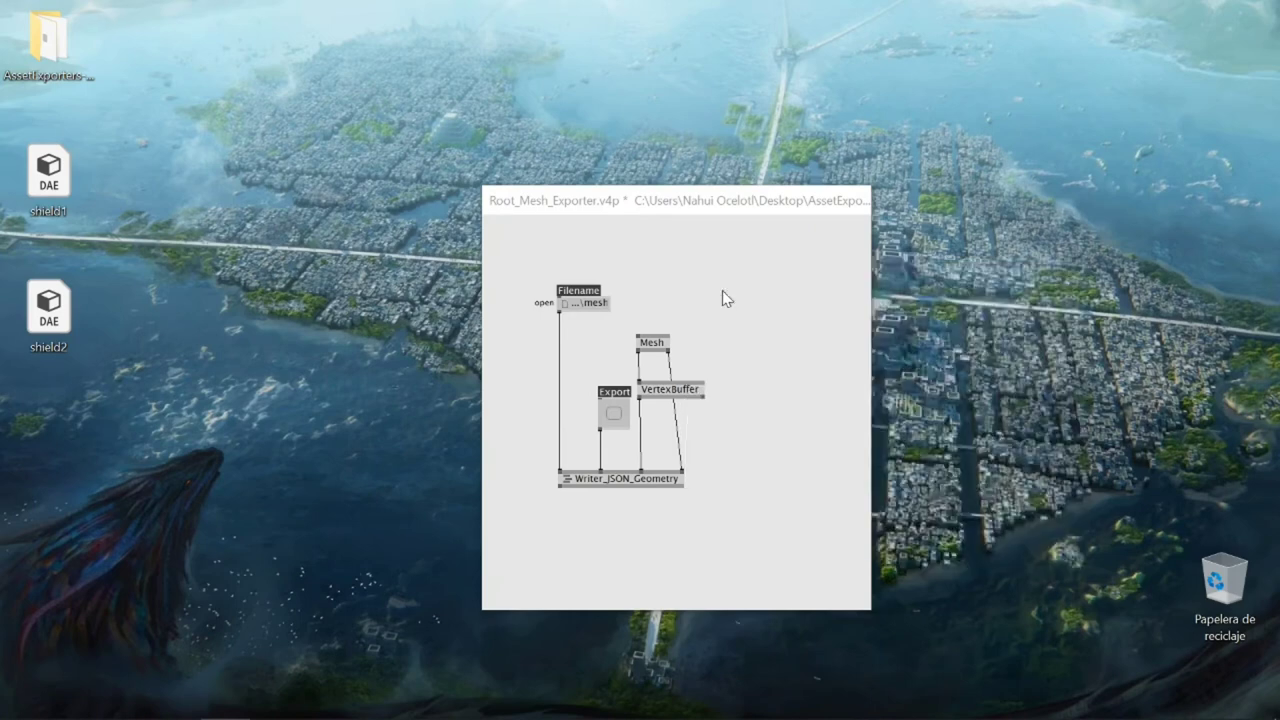
pyautogui.doubleClick(725, 303)
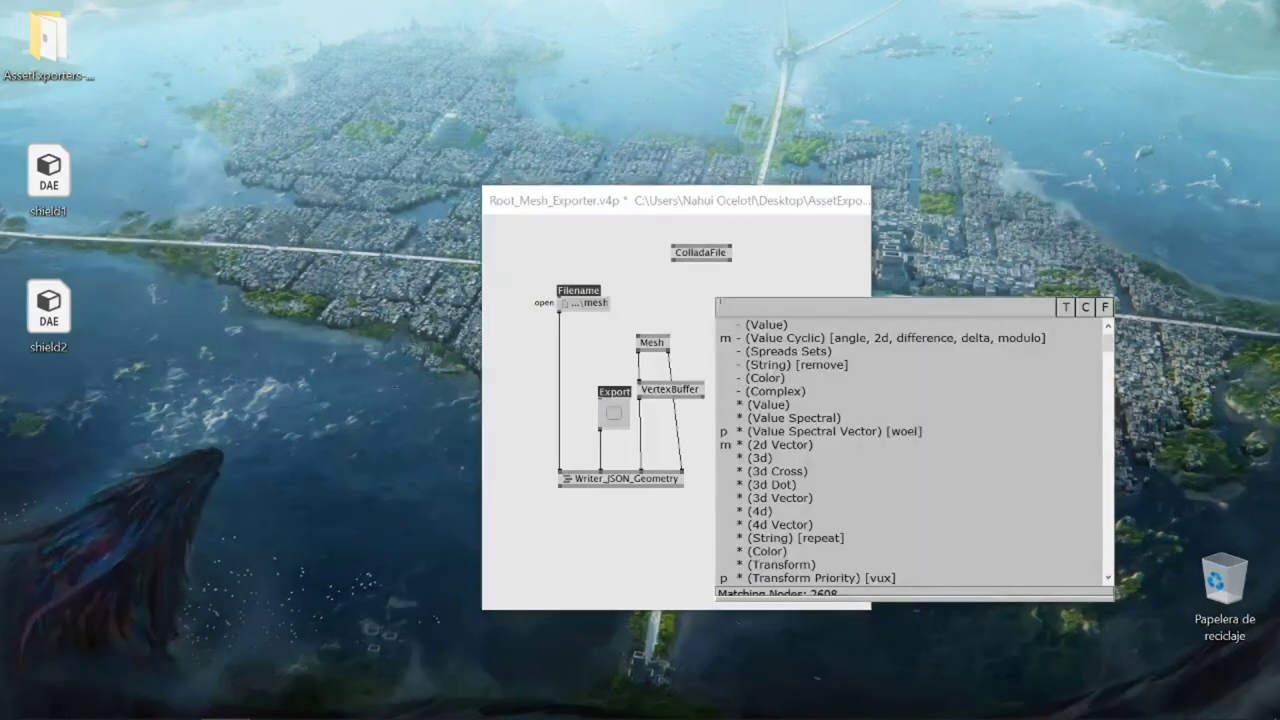
pyautogui.write('collada')
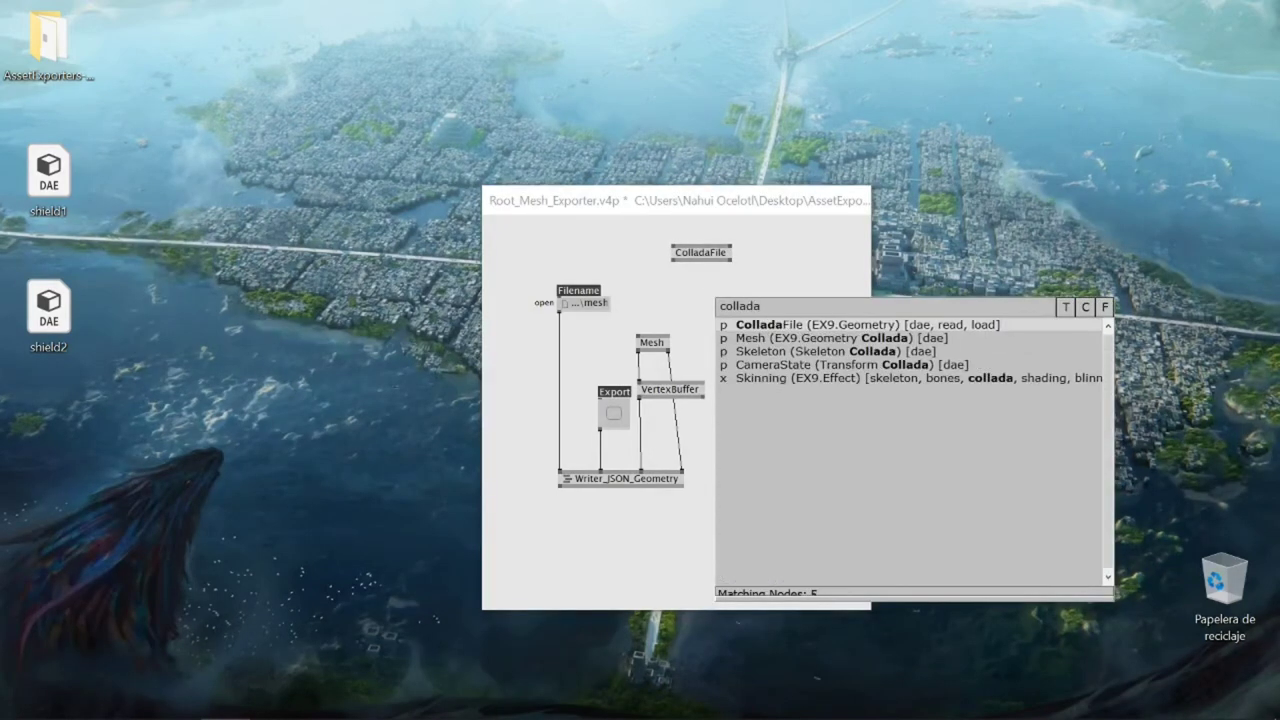
pyautogui.click(745, 338)
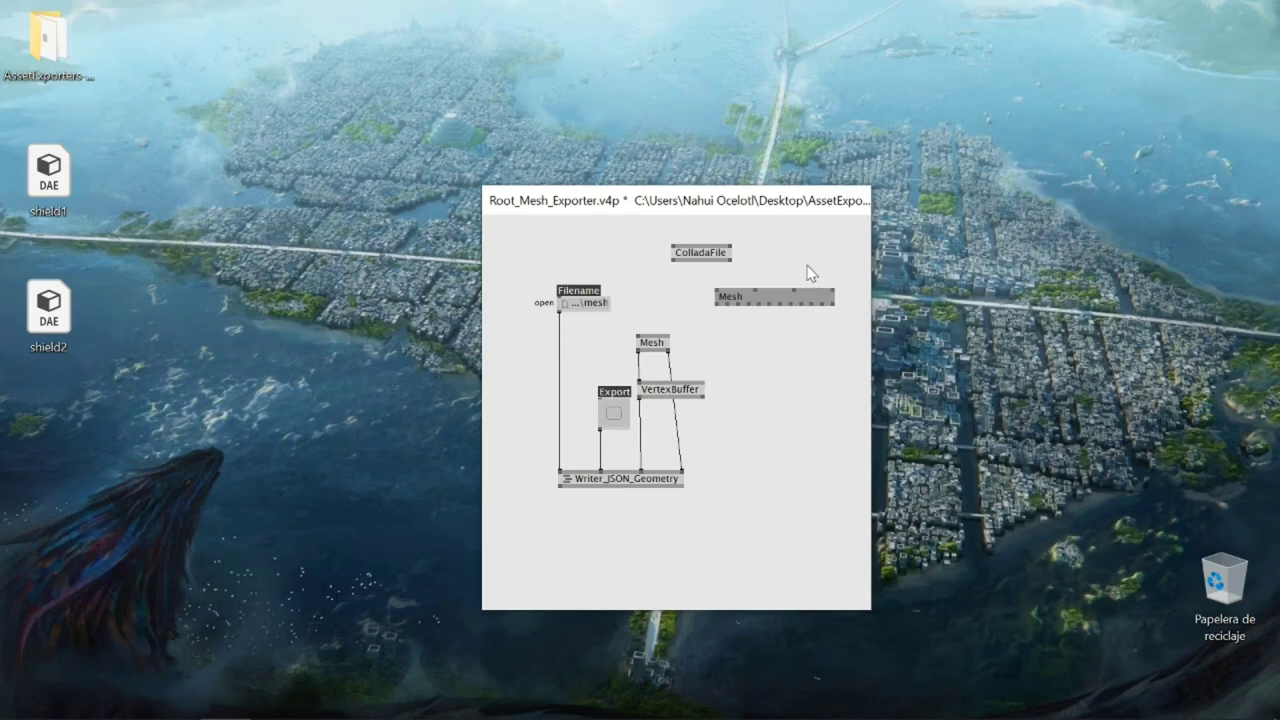
# Wire ColladaFile into Collada Mesh and that into the Mesh node, arranged in a column.
pyautogui.click(672, 261)
pyautogui.click(716, 289)
pyautogui.moveTo(730, 296); pyautogui.dragTo(687, 286)
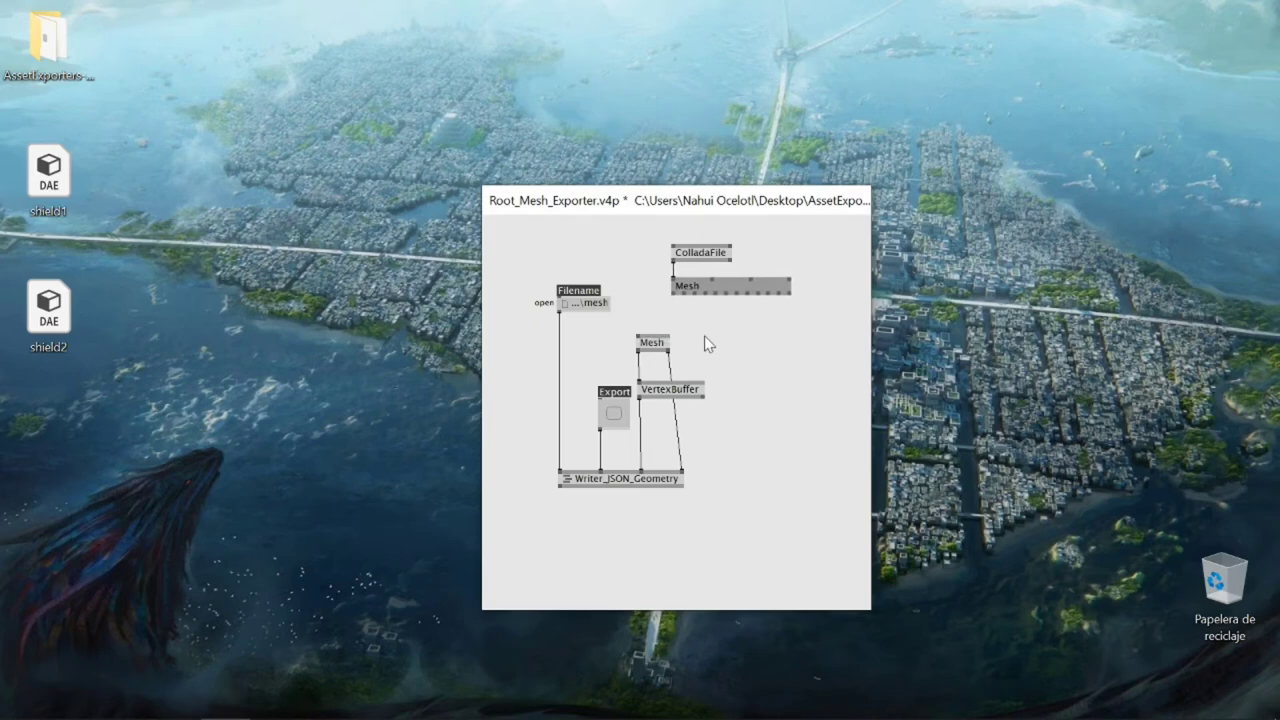
pyautogui.click(673, 293)
pyautogui.click(638, 334)
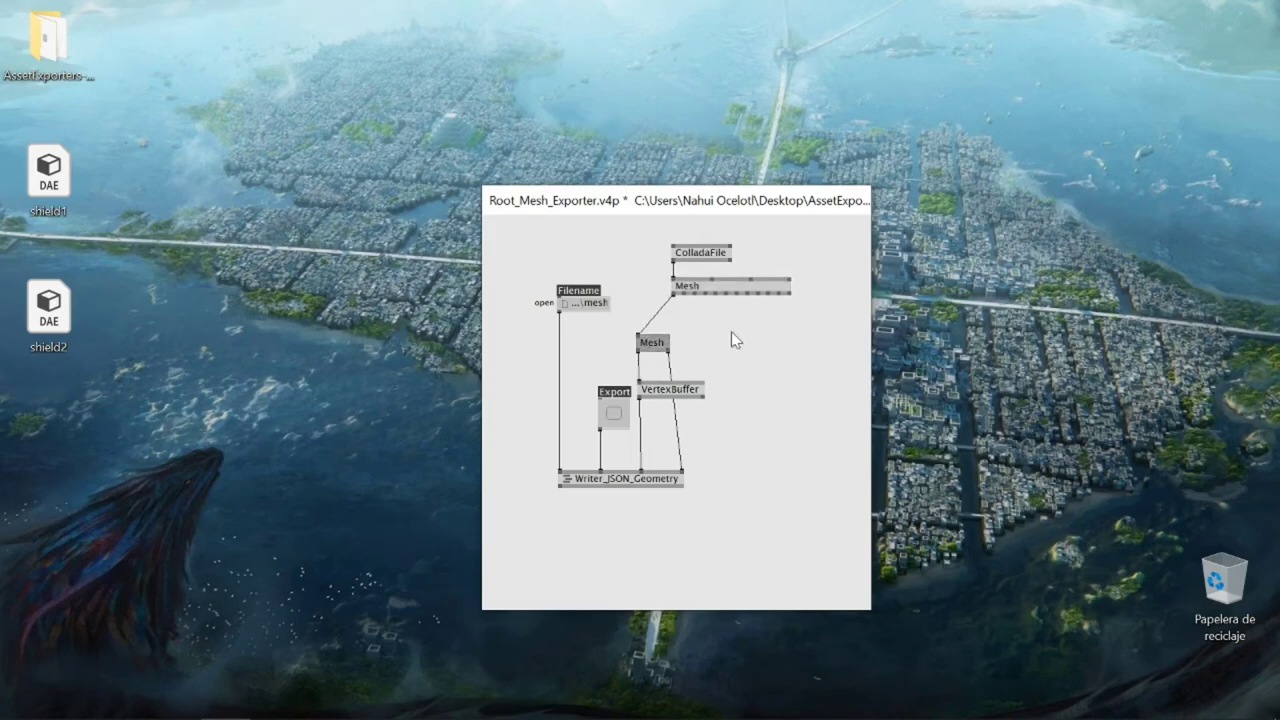
pyautogui.moveTo(800, 340); pyautogui.dragTo(668, 238)
pyautogui.moveTo(763, 297); pyautogui.dragTo(724, 308)
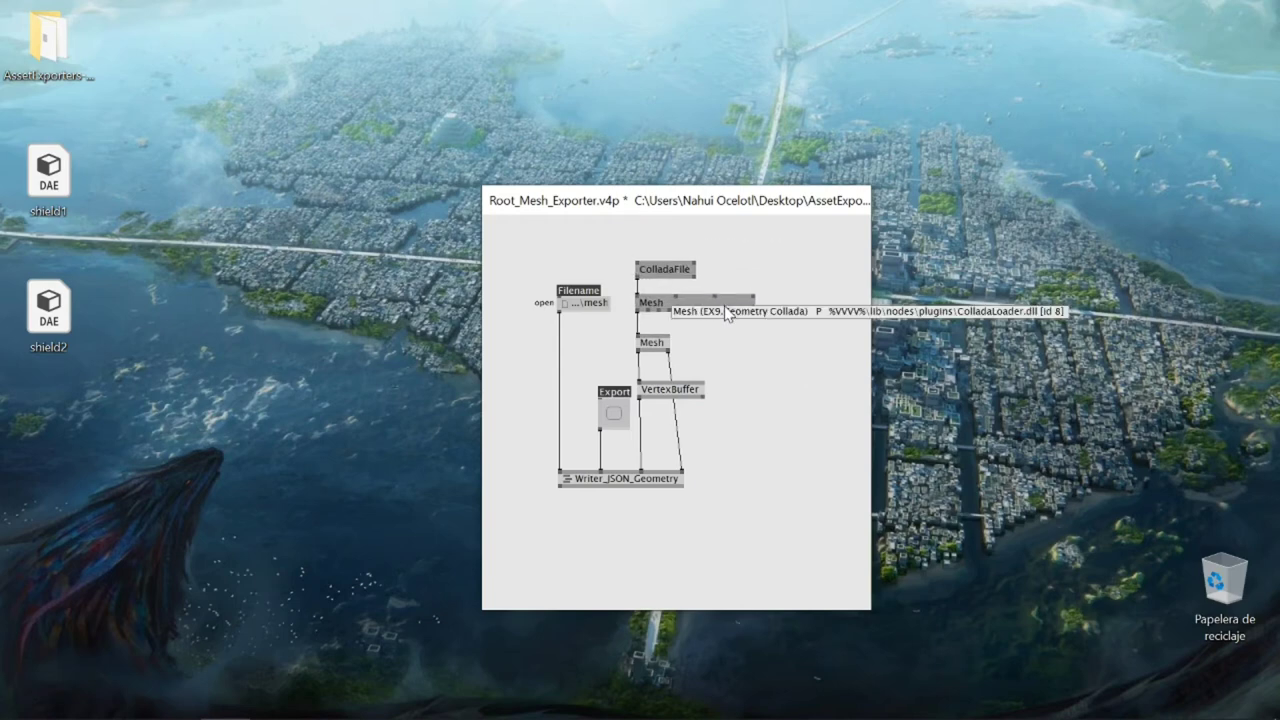
# Load shield1.dae from the Desktop into ColladaFile, export it, and rename the export shield1.
pyautogui.rightClick(640, 266)
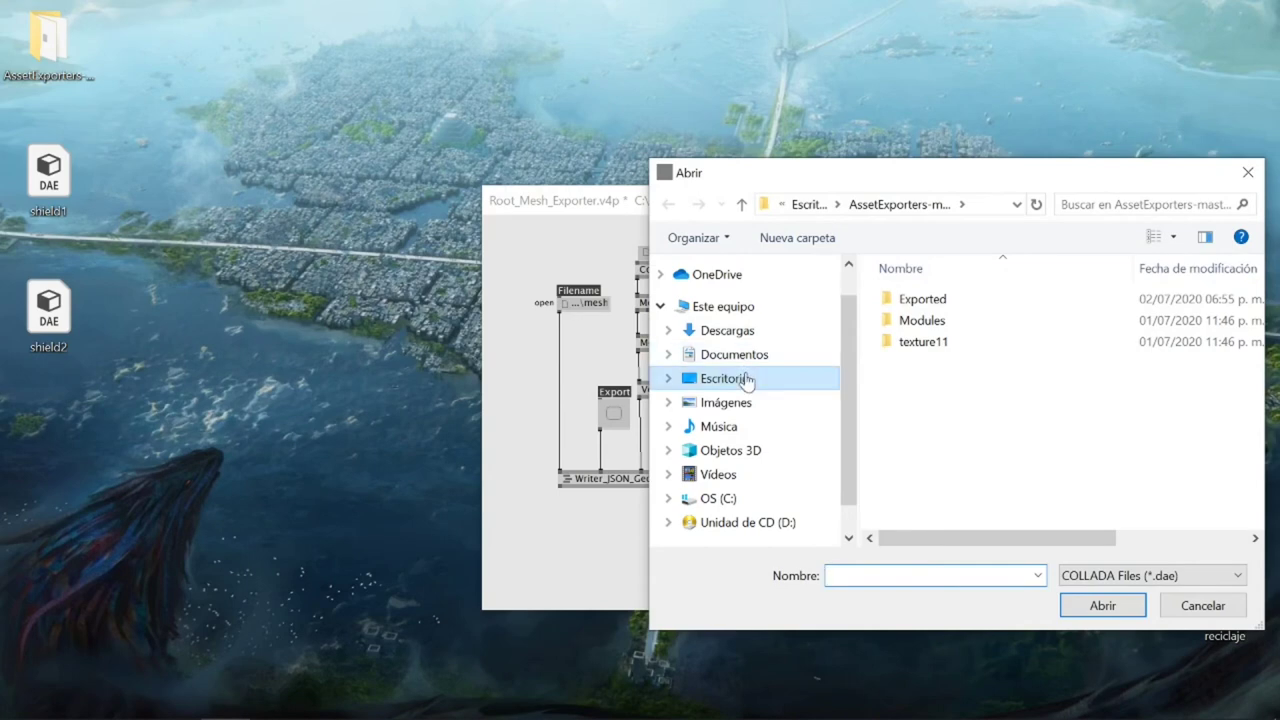
pyautogui.click(738, 378)
pyautogui.click(1071, 373)
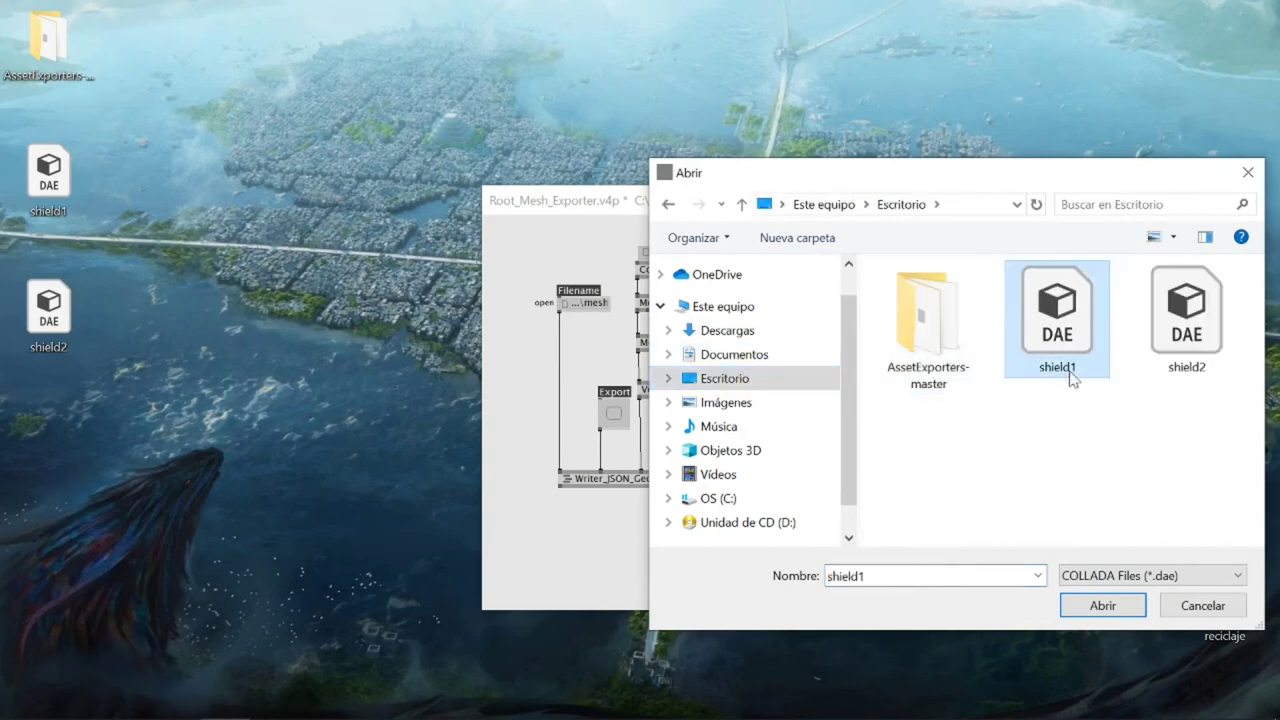
pyautogui.click(1102, 606)
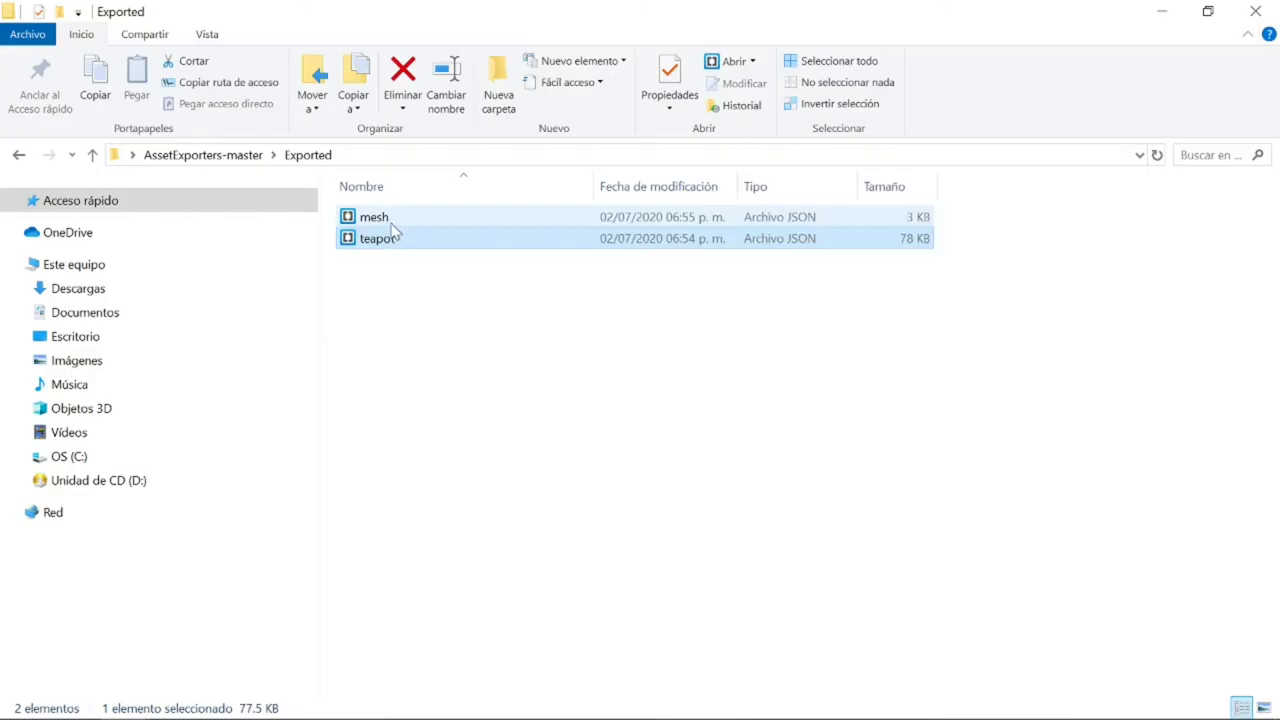
pyautogui.click(378, 218)
pyautogui.click(378, 218)
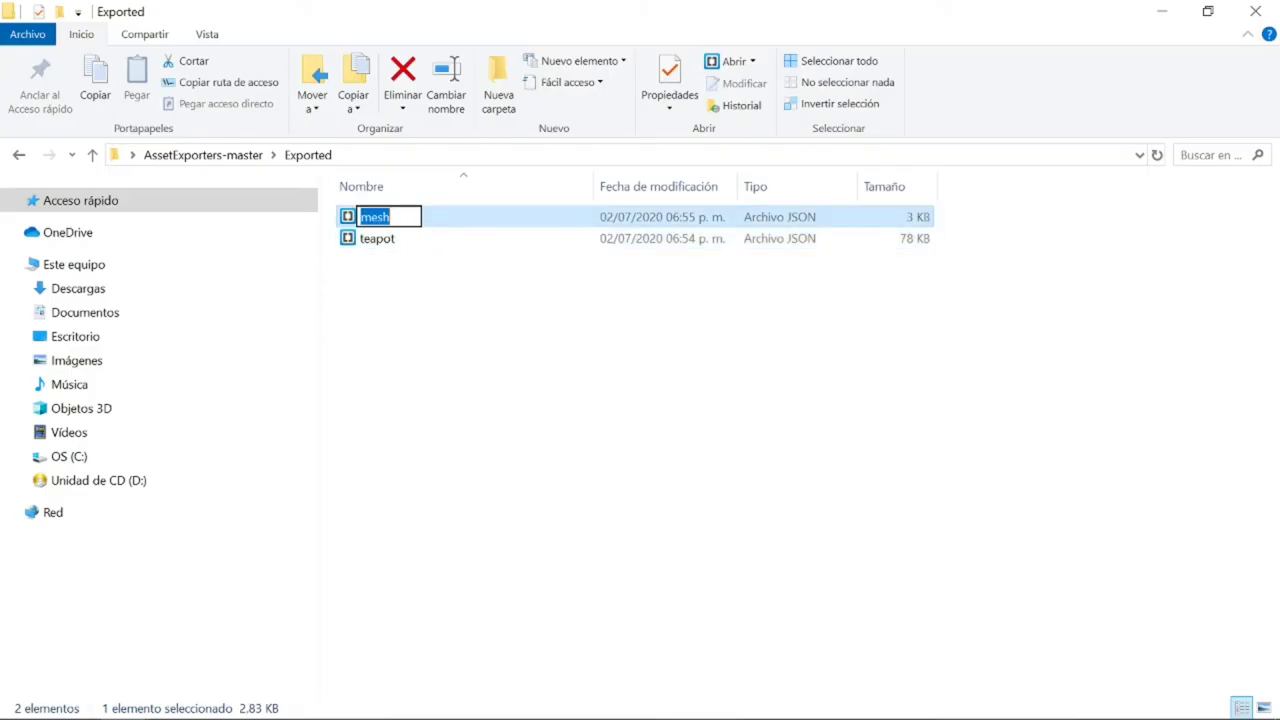
pyautogui.write('shield1')
pyautogui.press('Return')
# Load shield2.dae, export it, and rename the new export shield2.
pyautogui.click(1162, 11)
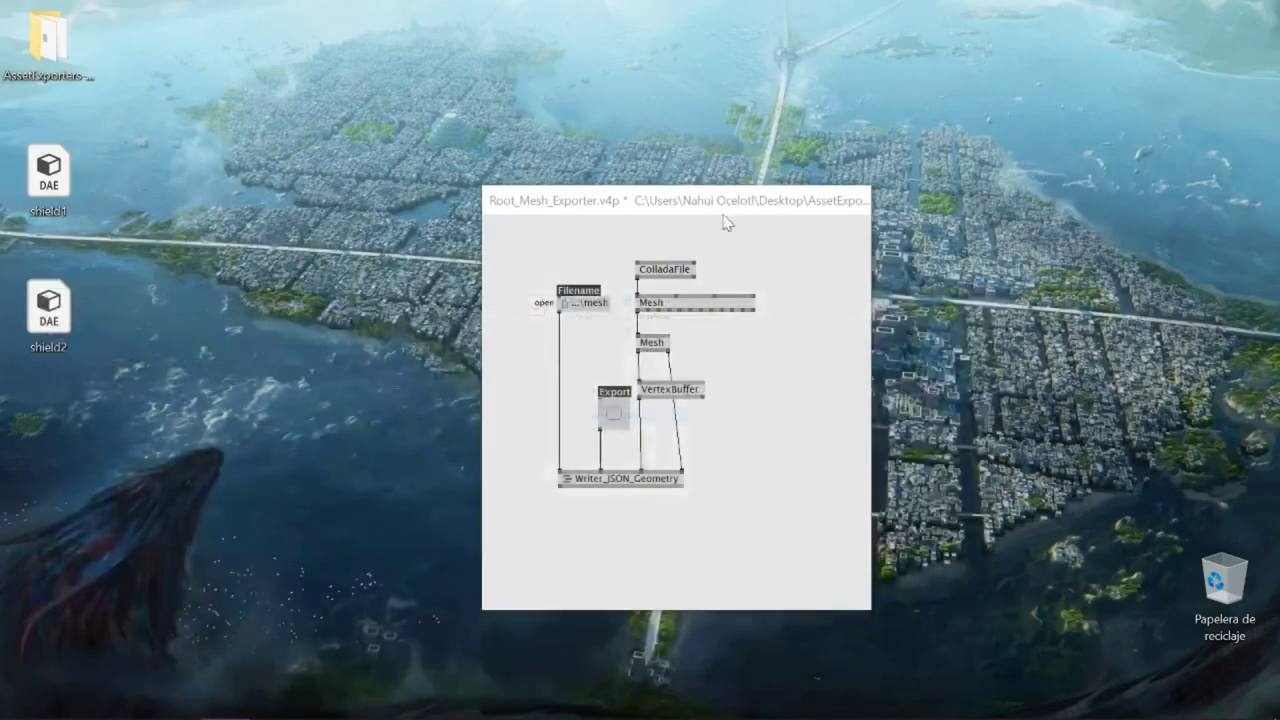
pyautogui.rightClick(640, 266)
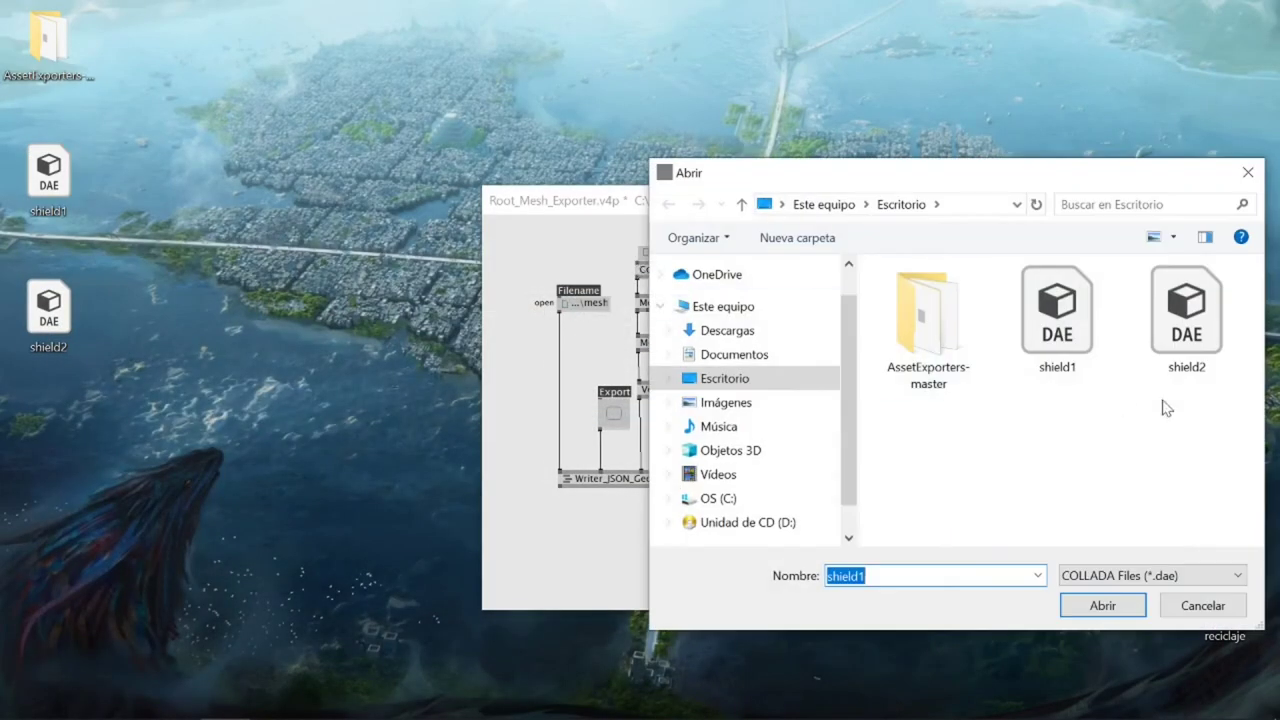
pyautogui.click(1207, 352)
pyautogui.click(1138, 598)
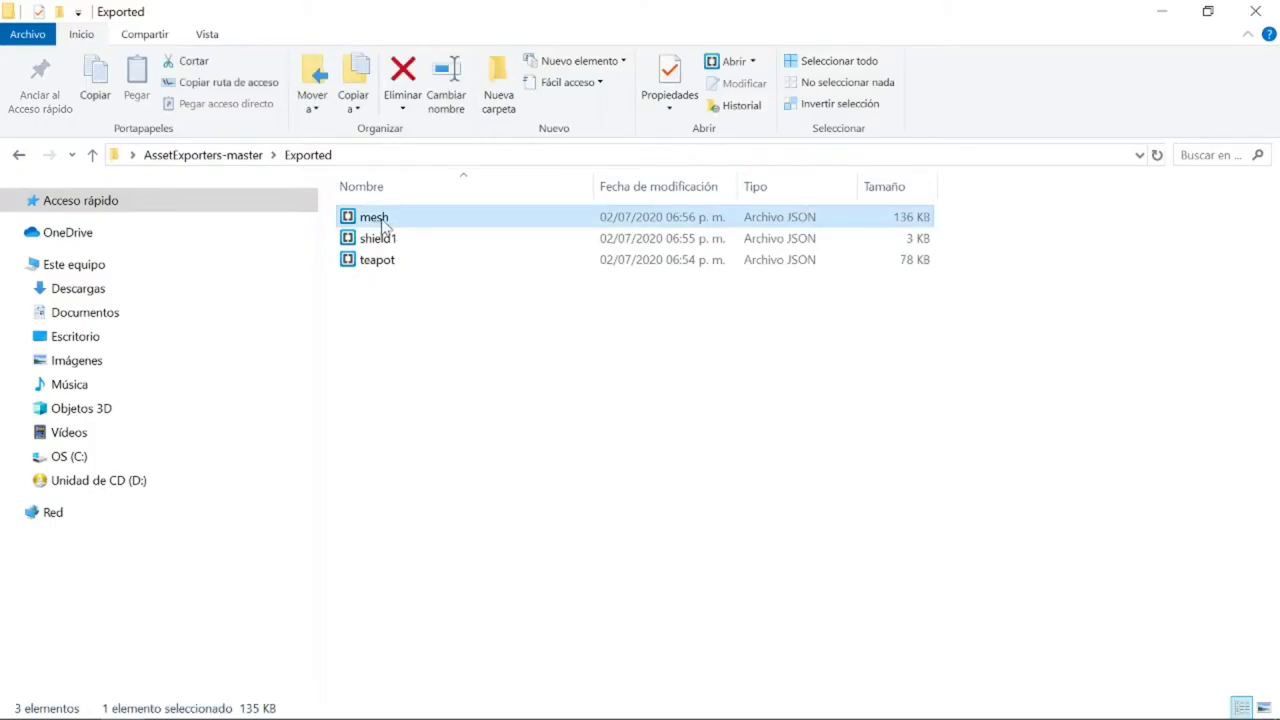
pyautogui.click(378, 218)
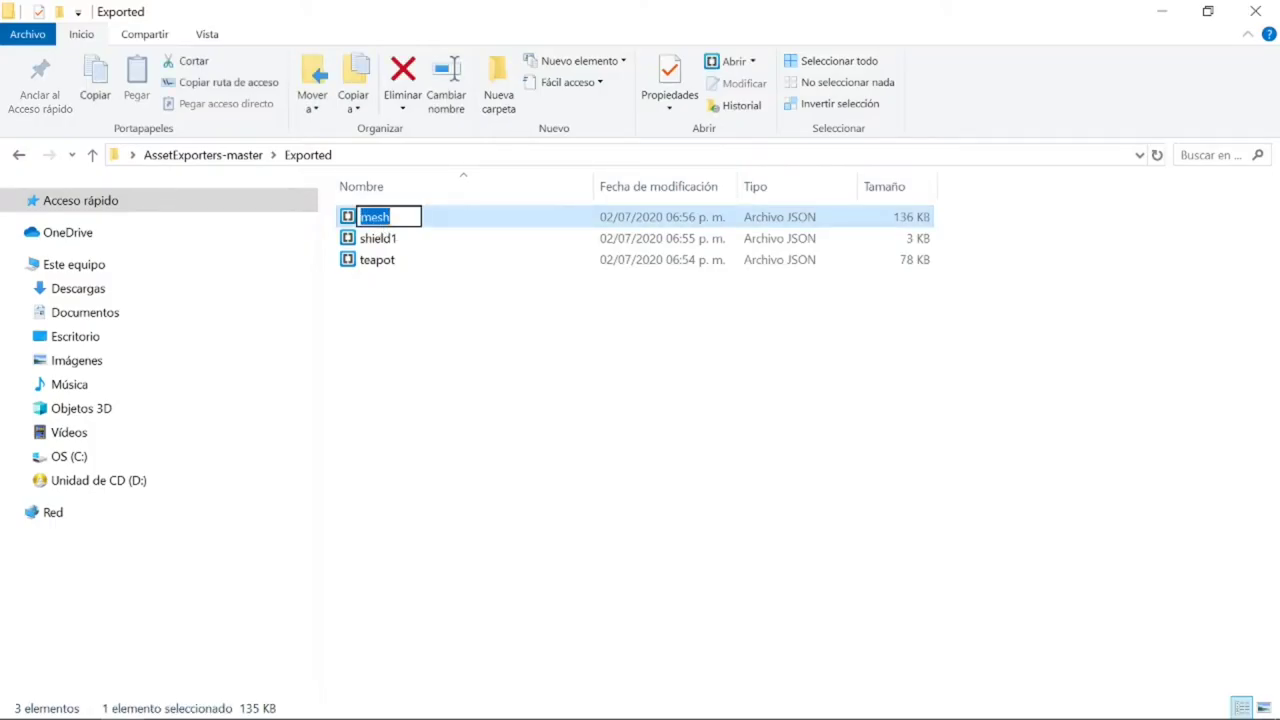
pyautogui.write('shield2')
pyautogui.press('Return')
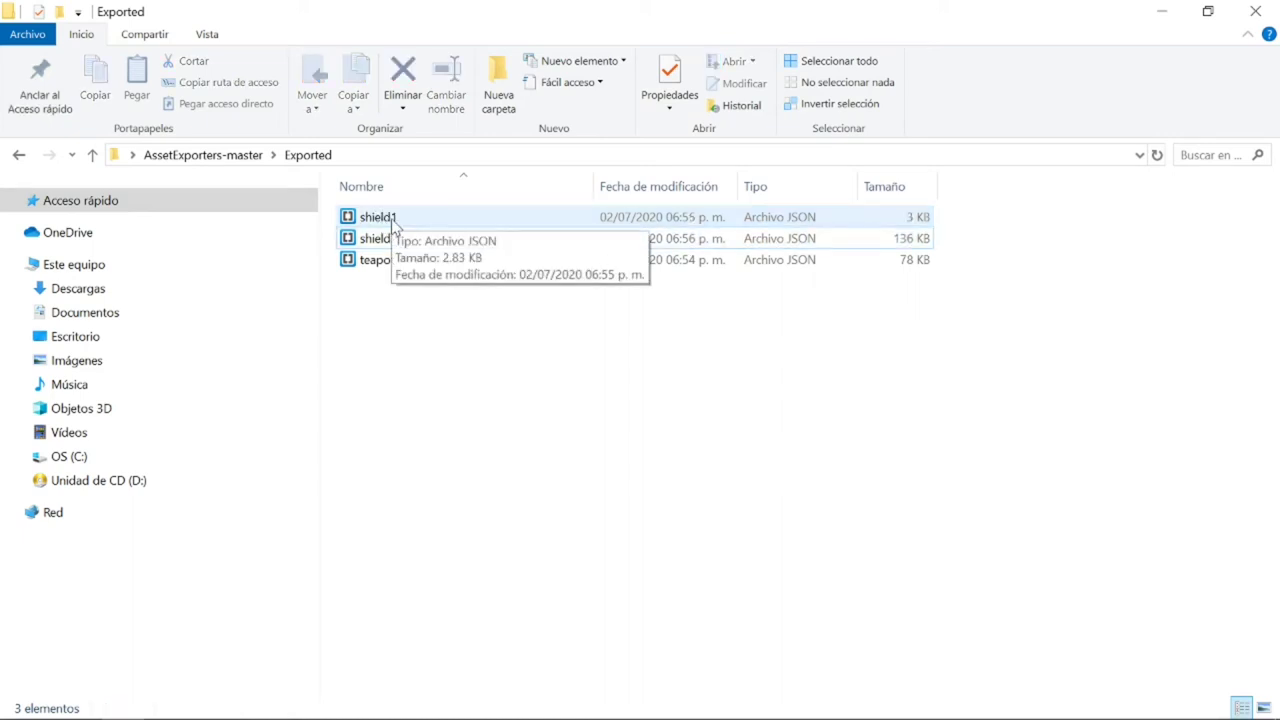
pyautogui.doubleClick(388, 218)
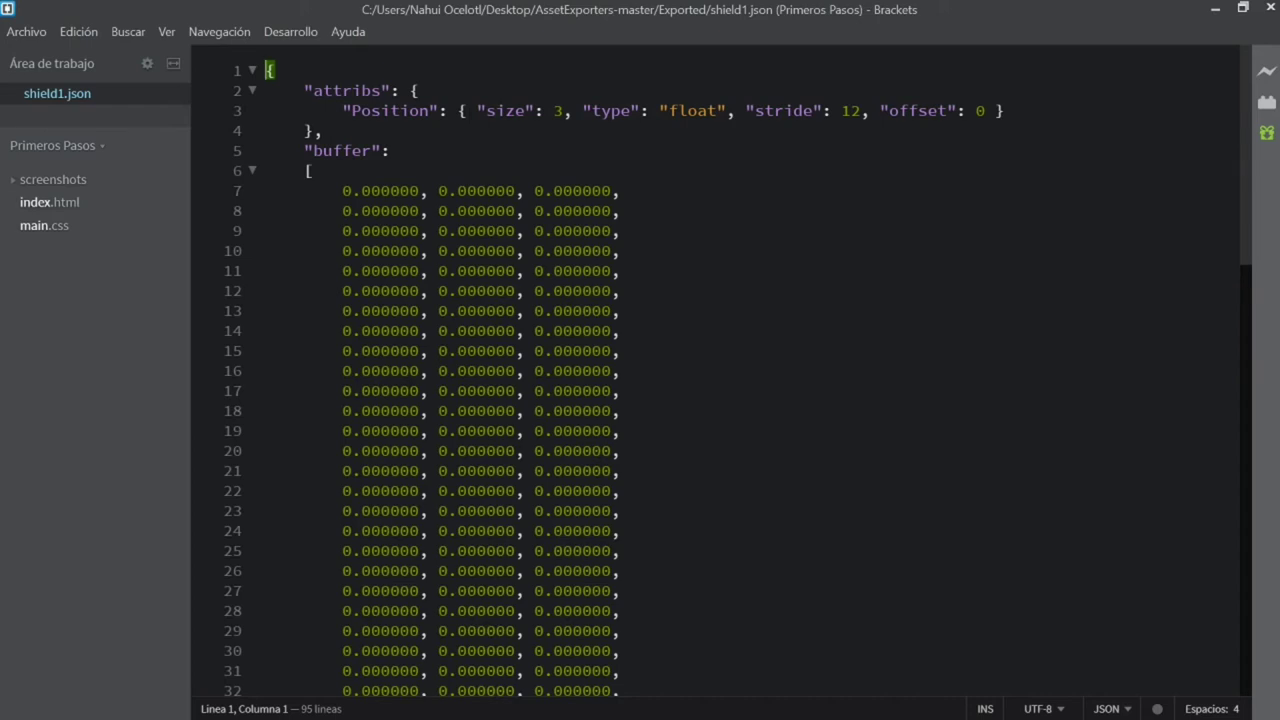
pyautogui.moveTo(1246, 88)
pyautogui.mouseDown()
pyautogui.moveTo(1245, 560)
pyautogui.moveTo(1240, 50)
pyautogui.mouseUp()
pyautogui.click(1266, 8)
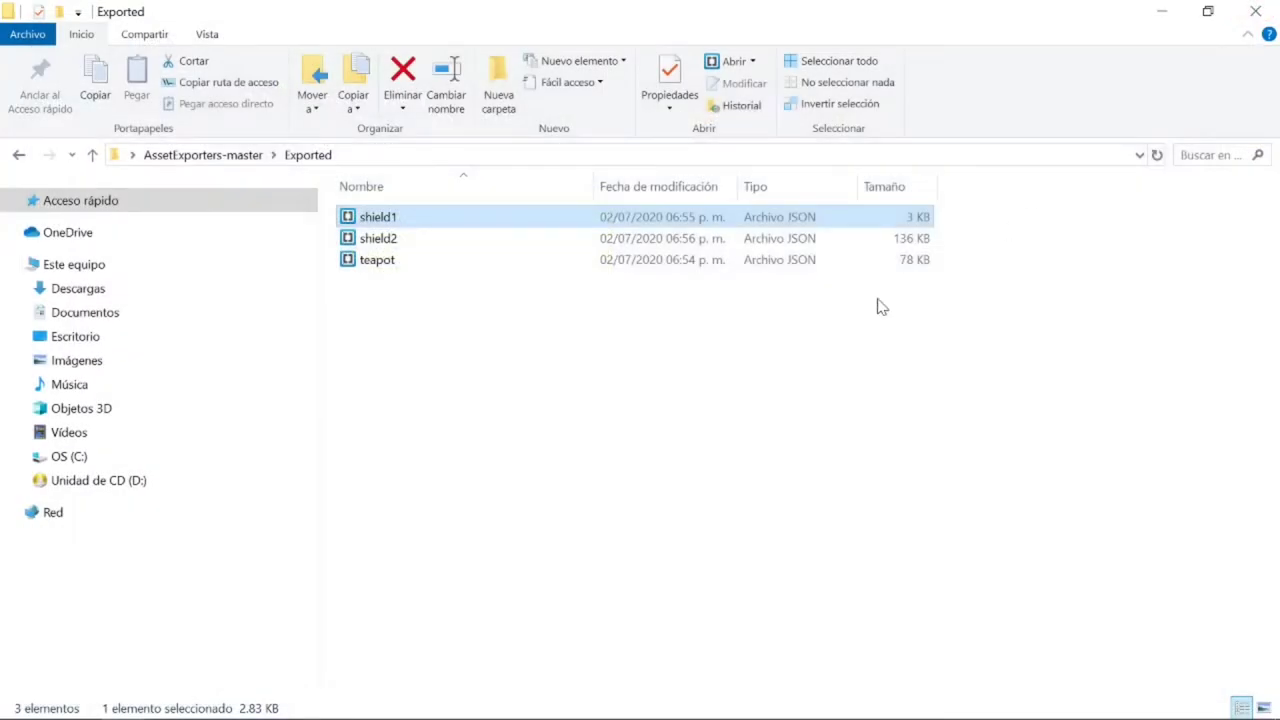
# Load n4hui.github.io/vvvv.js and open its 'vvvv.js patch' editor.
pyautogui.click(880, 305)
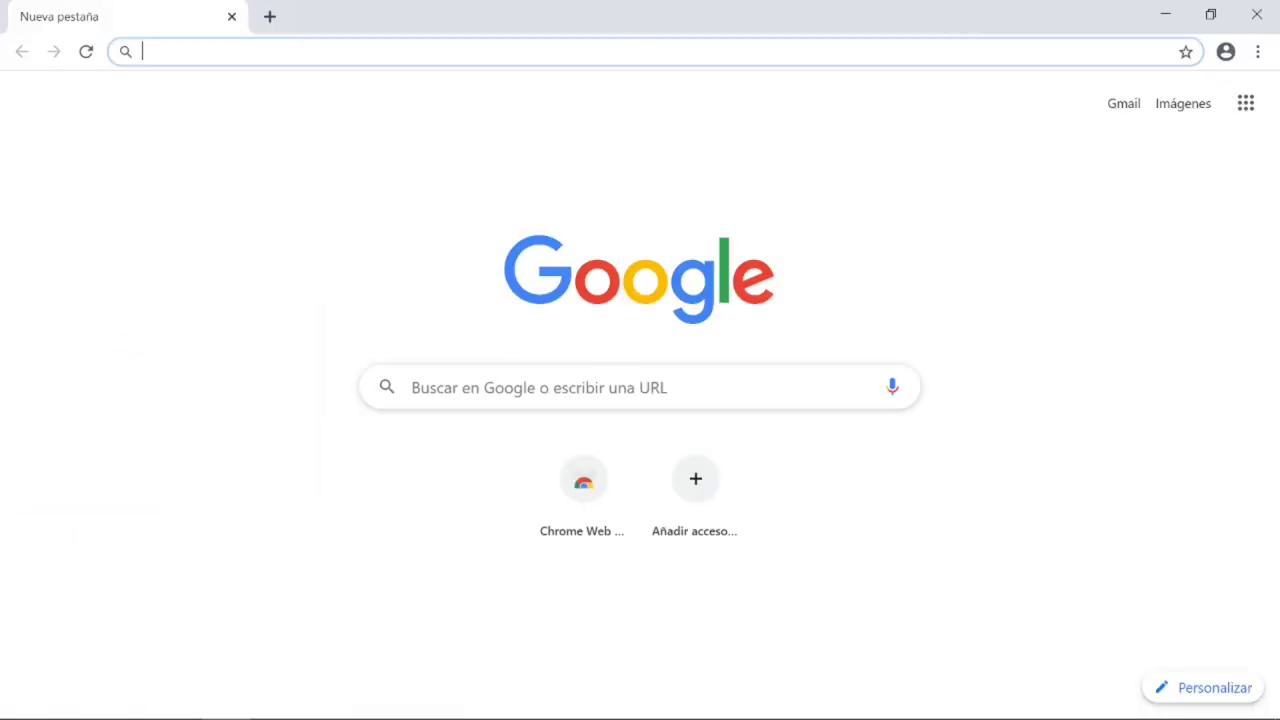
pyautogui.write('n4')
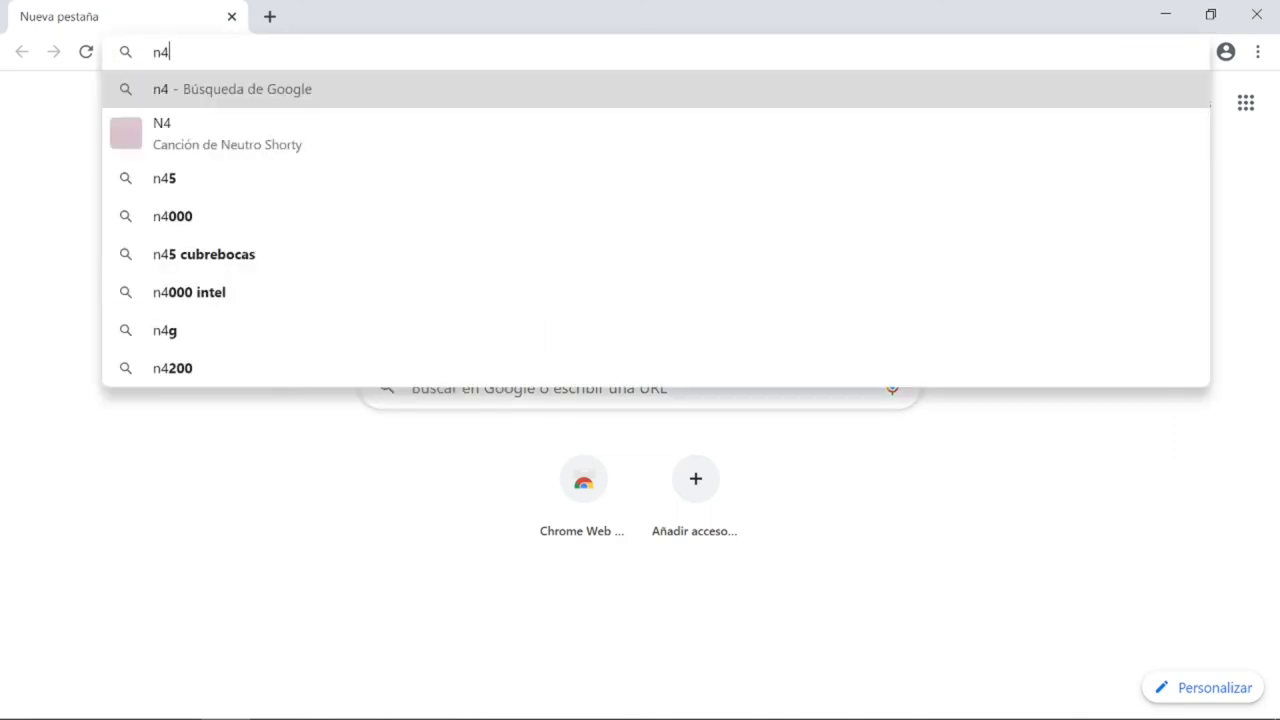
pyautogui.write('hui')
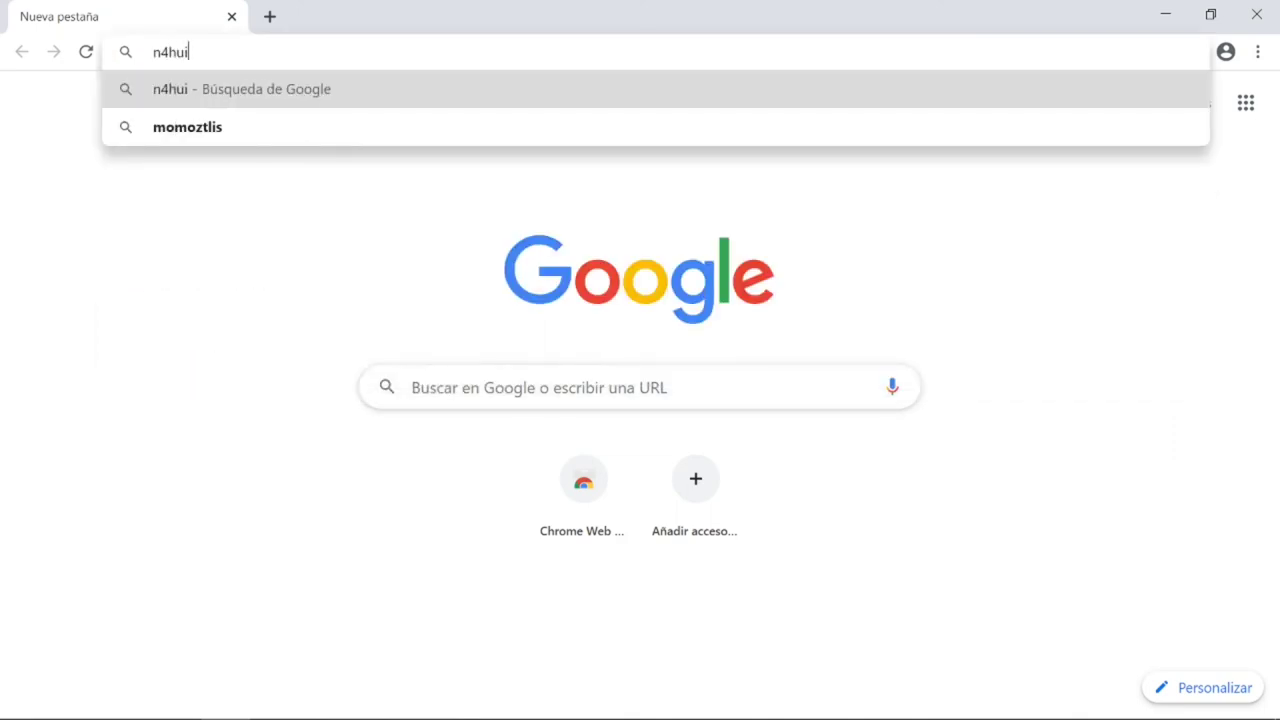
pyautogui.write('.github.')
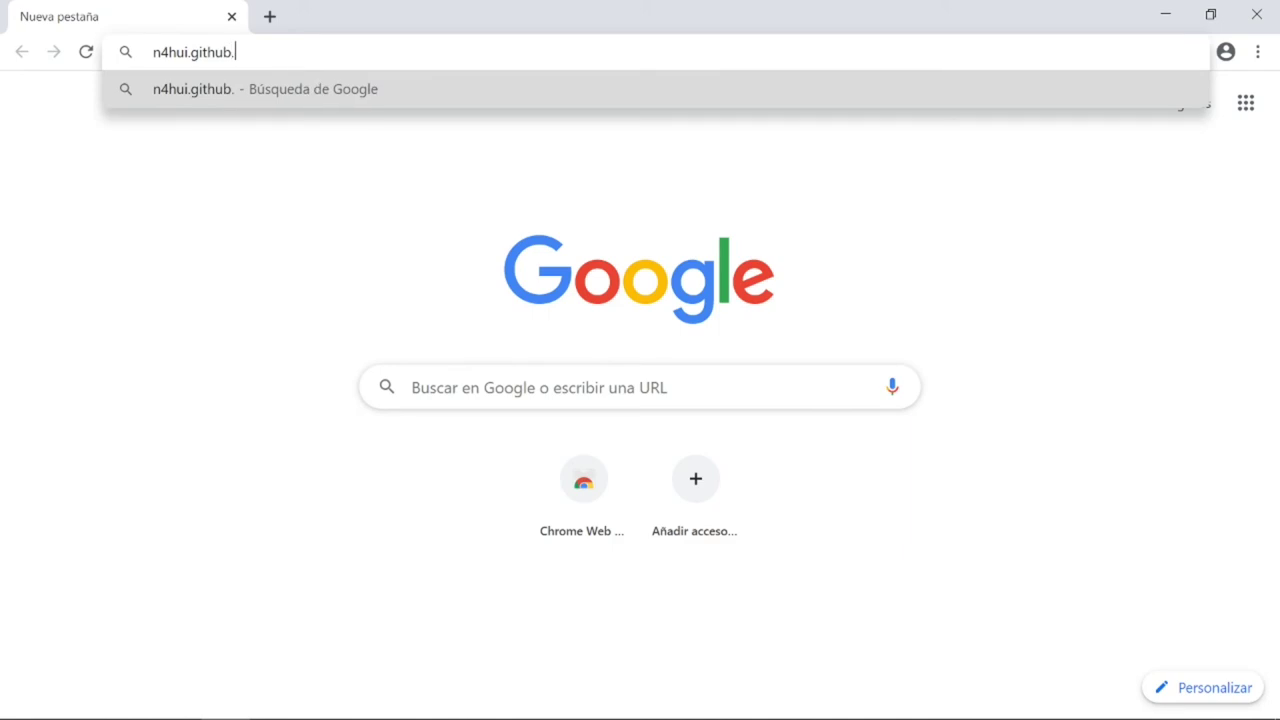
pyautogui.write('io/vvv')
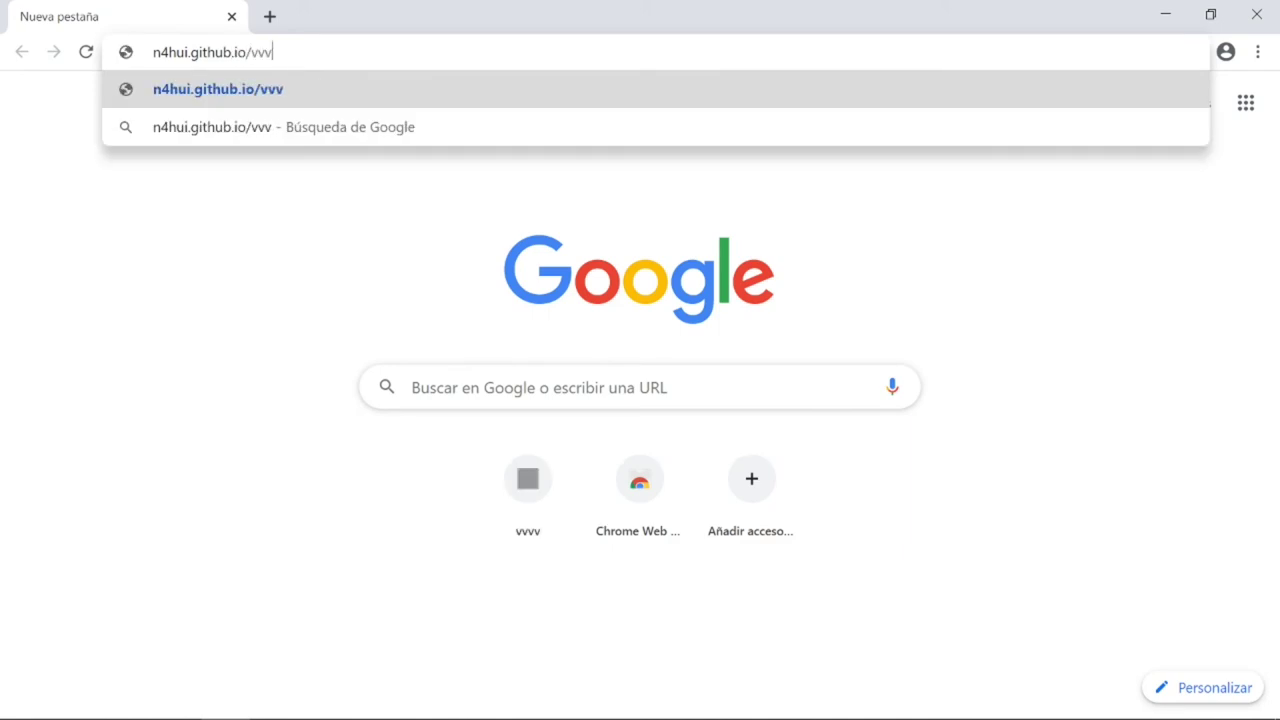
pyautogui.write('v.js')
pyautogui.press('Return')
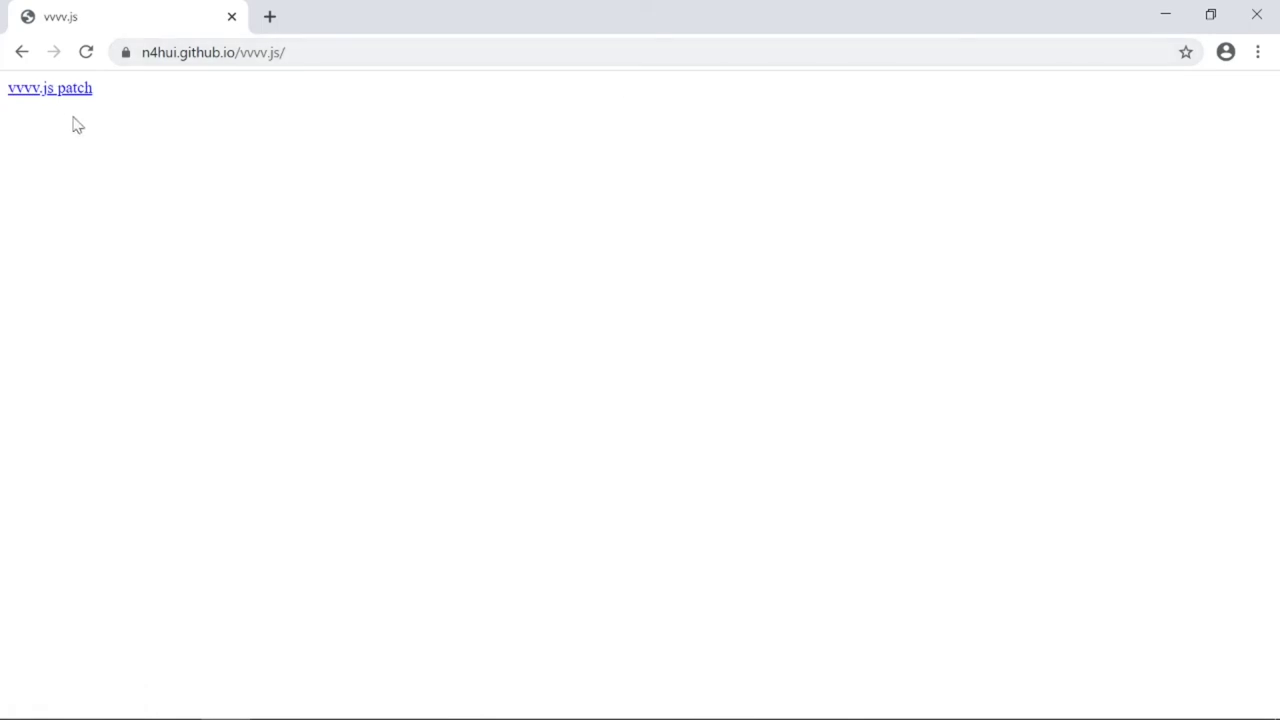
pyautogui.click(66, 92)
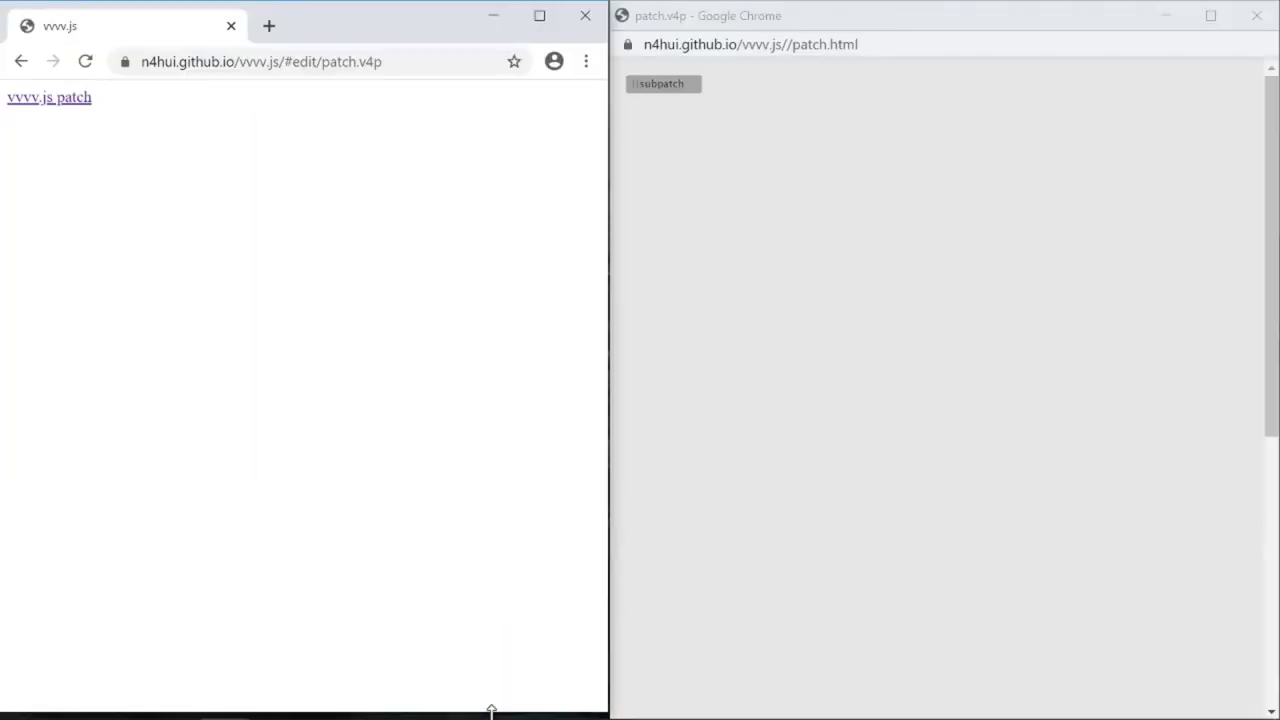
# Add a Renderer node and a Perspective node linked into it.
pyautogui.click(731, 86)
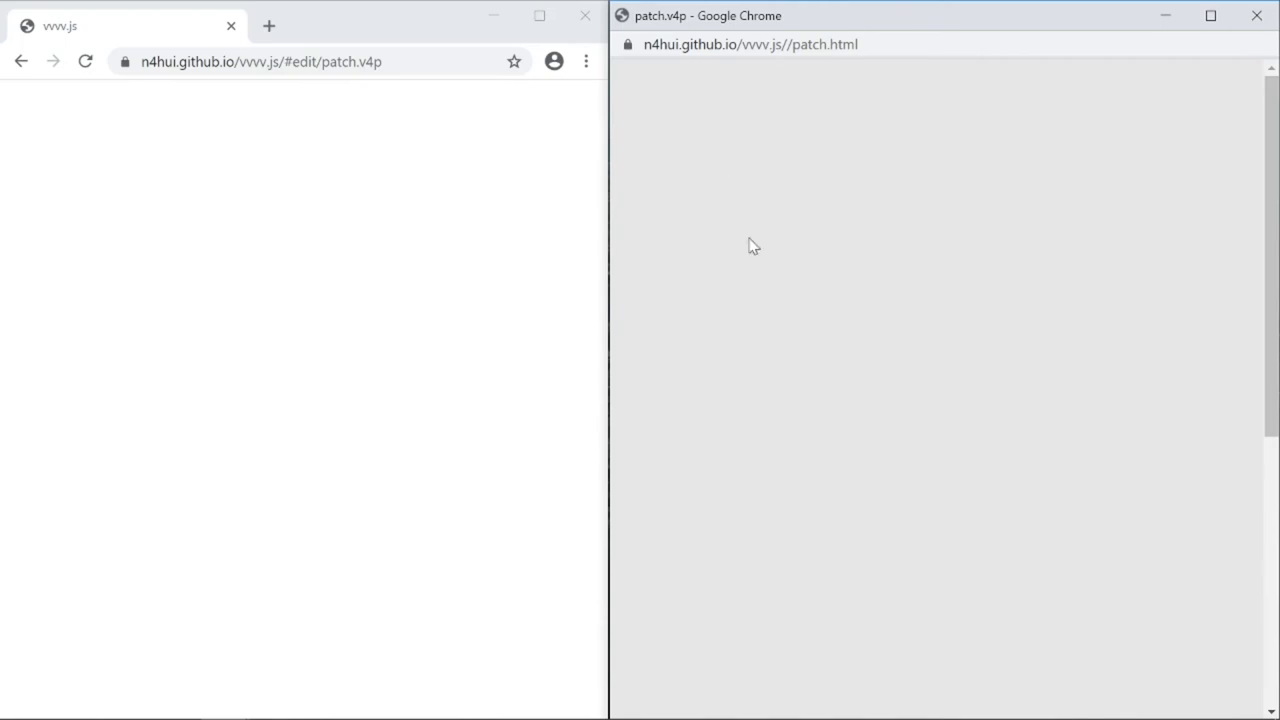
pyautogui.doubleClick(845, 439)
pyautogui.write('rendere')
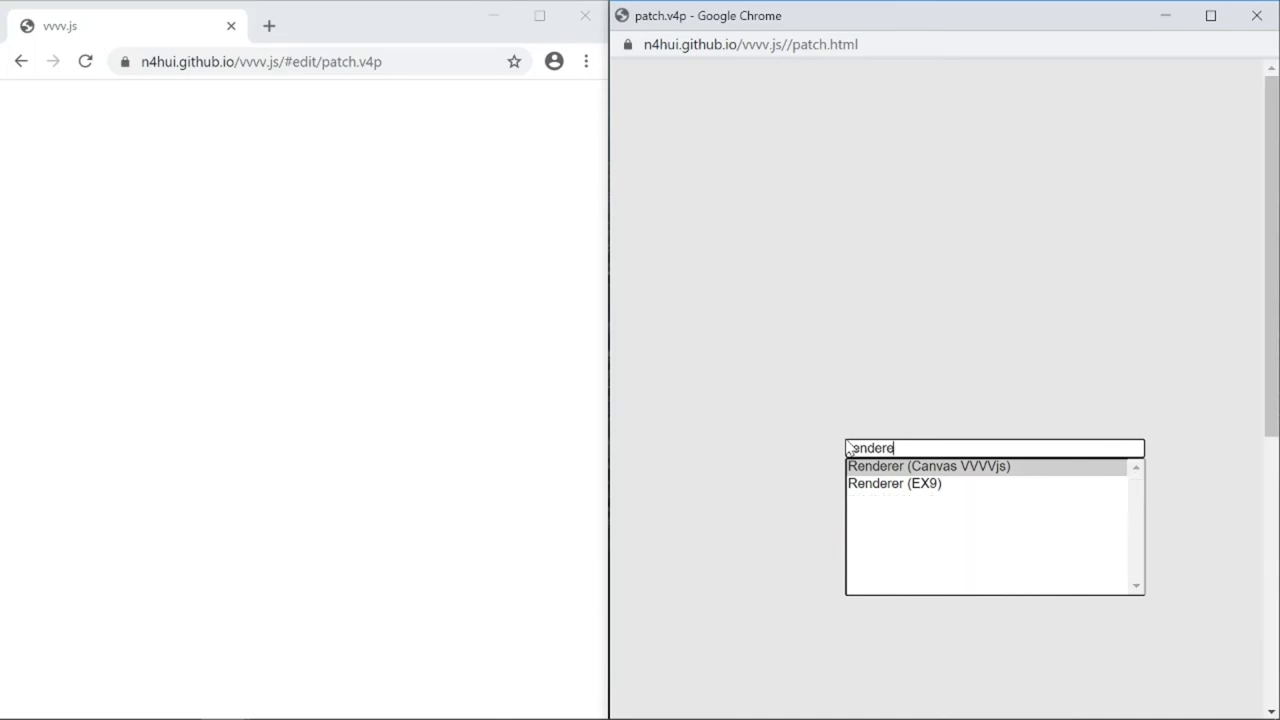
pyautogui.write('r')
pyautogui.press('Return')
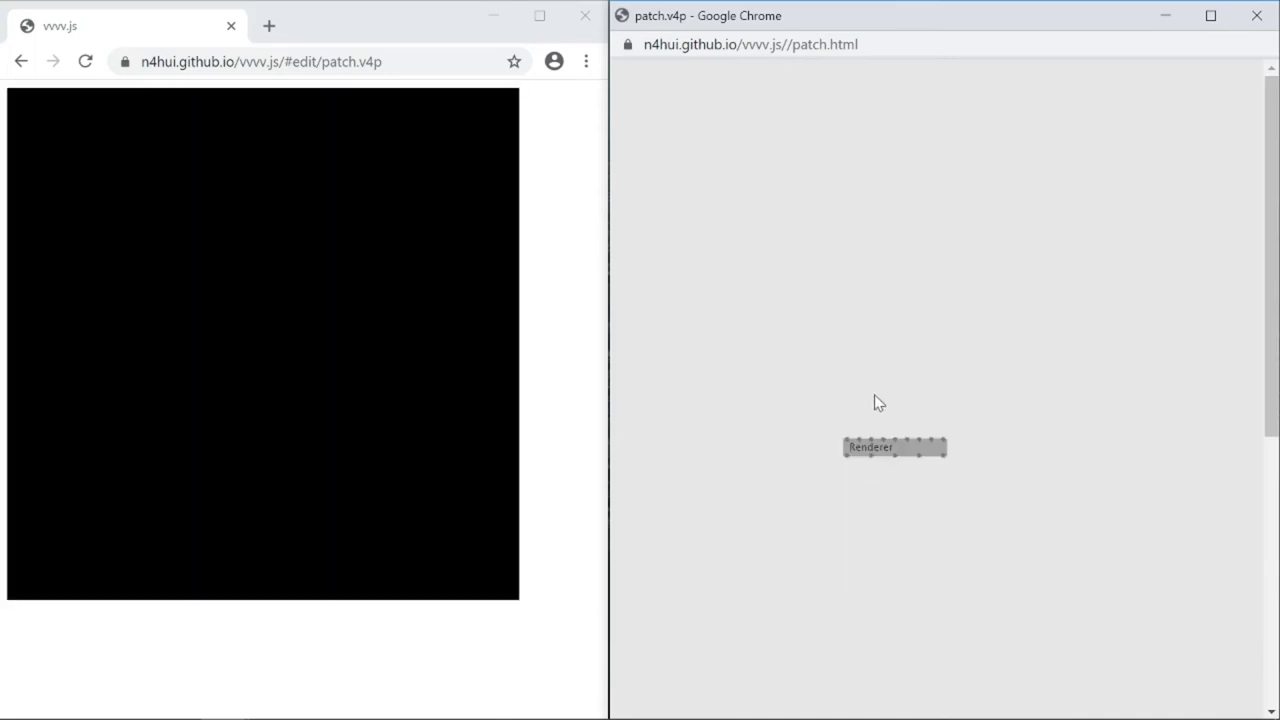
pyautogui.doubleClick(905, 407)
pyautogui.write('per')
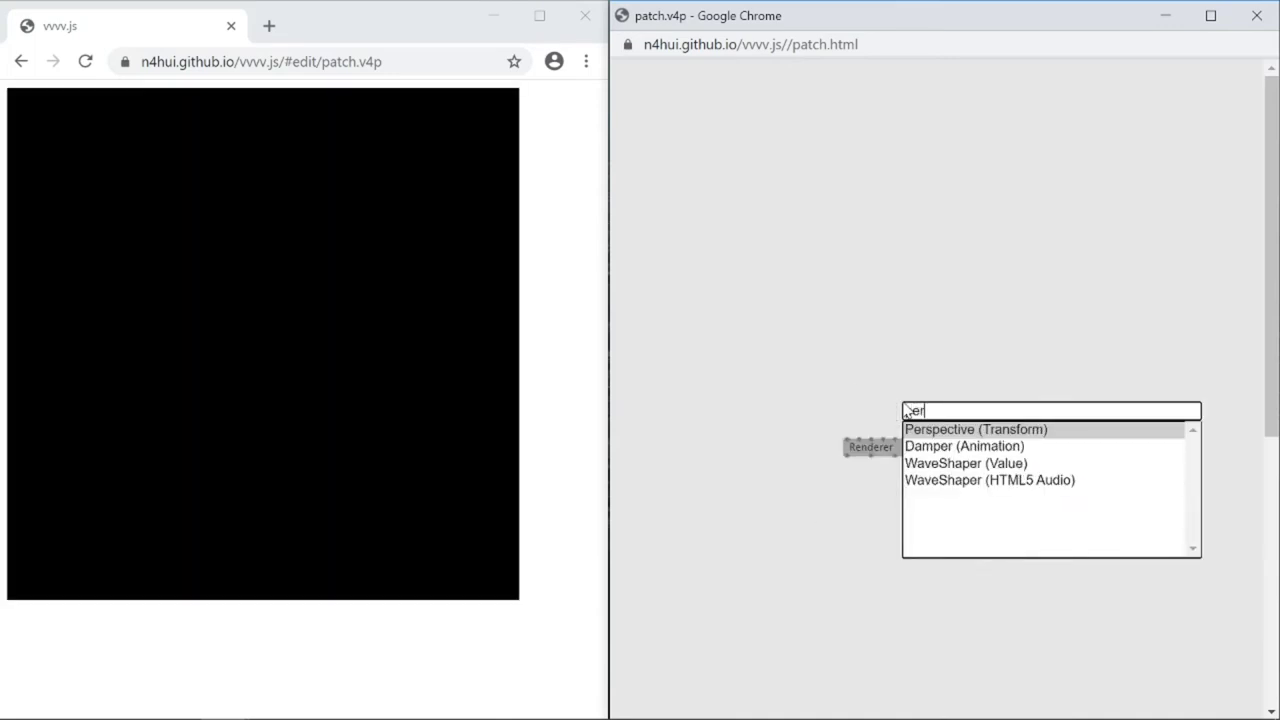
pyautogui.write('sp')
pyautogui.click(927, 430)
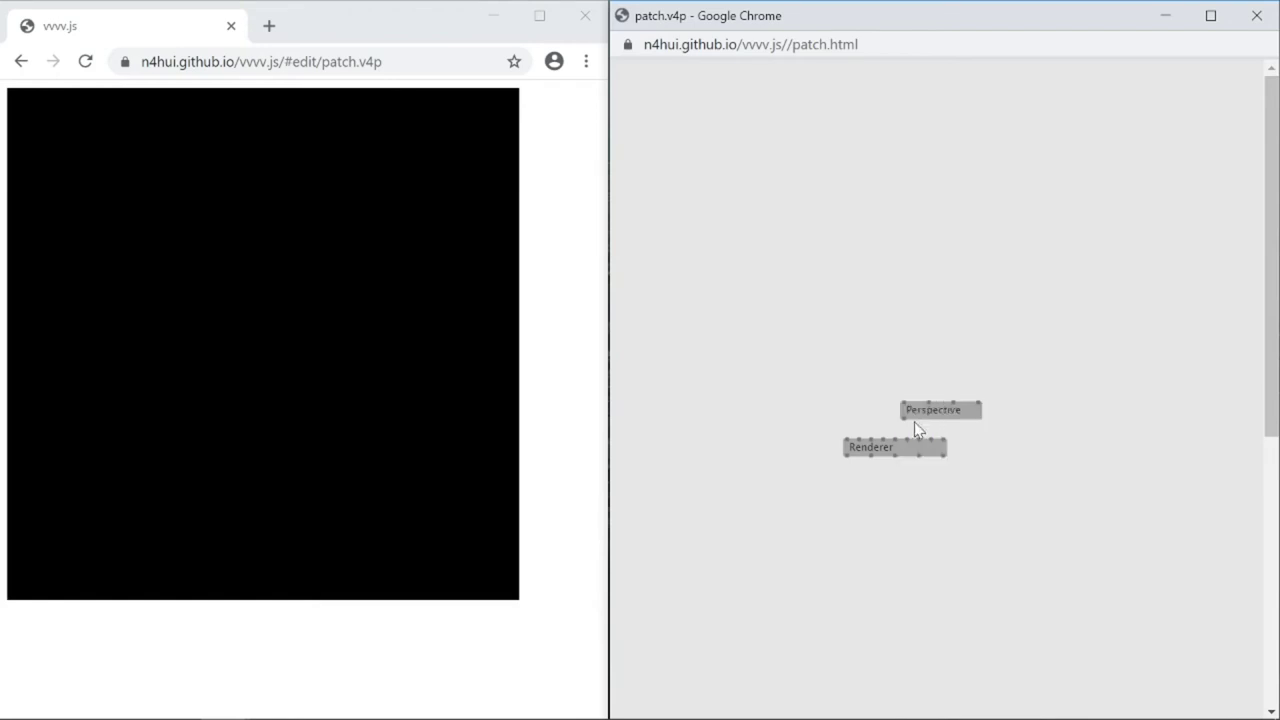
pyautogui.click(904, 418)
pyautogui.click(943, 441)
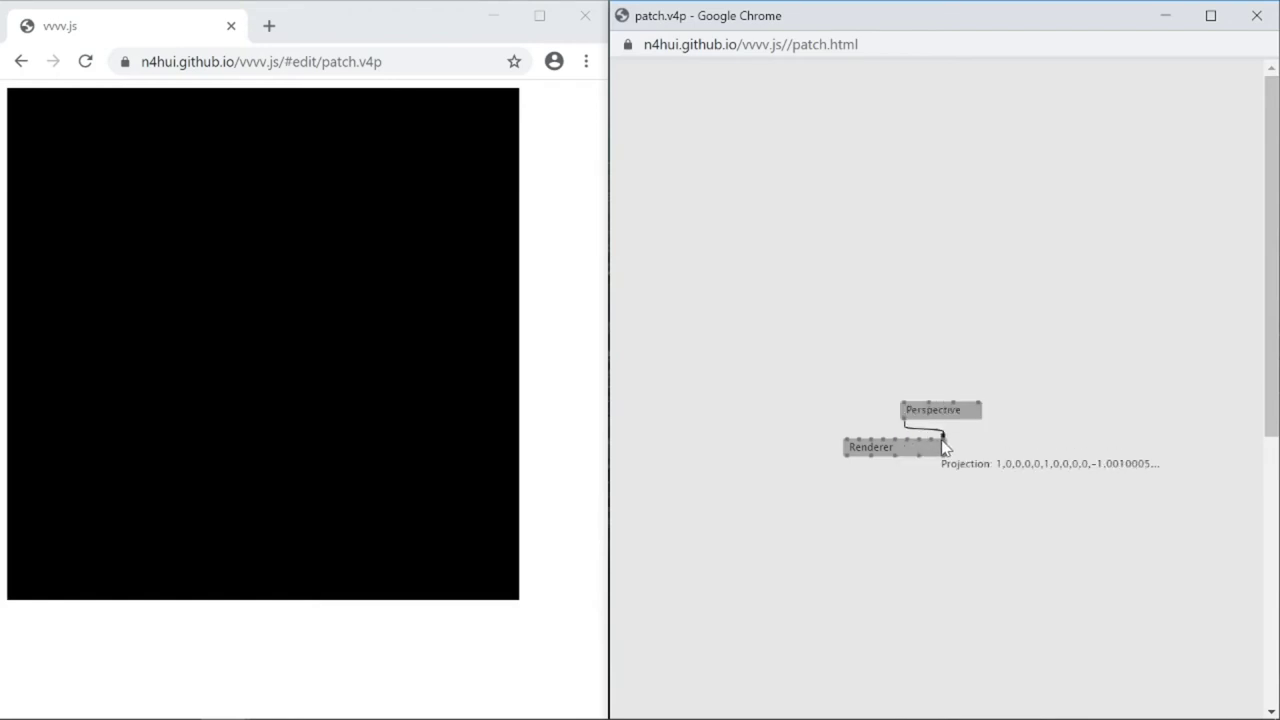
pyautogui.moveTo(940, 407); pyautogui.dragTo(975, 415)
# Add a Translate node connected to a Renderer input.
pyautogui.doubleClick(981, 364)
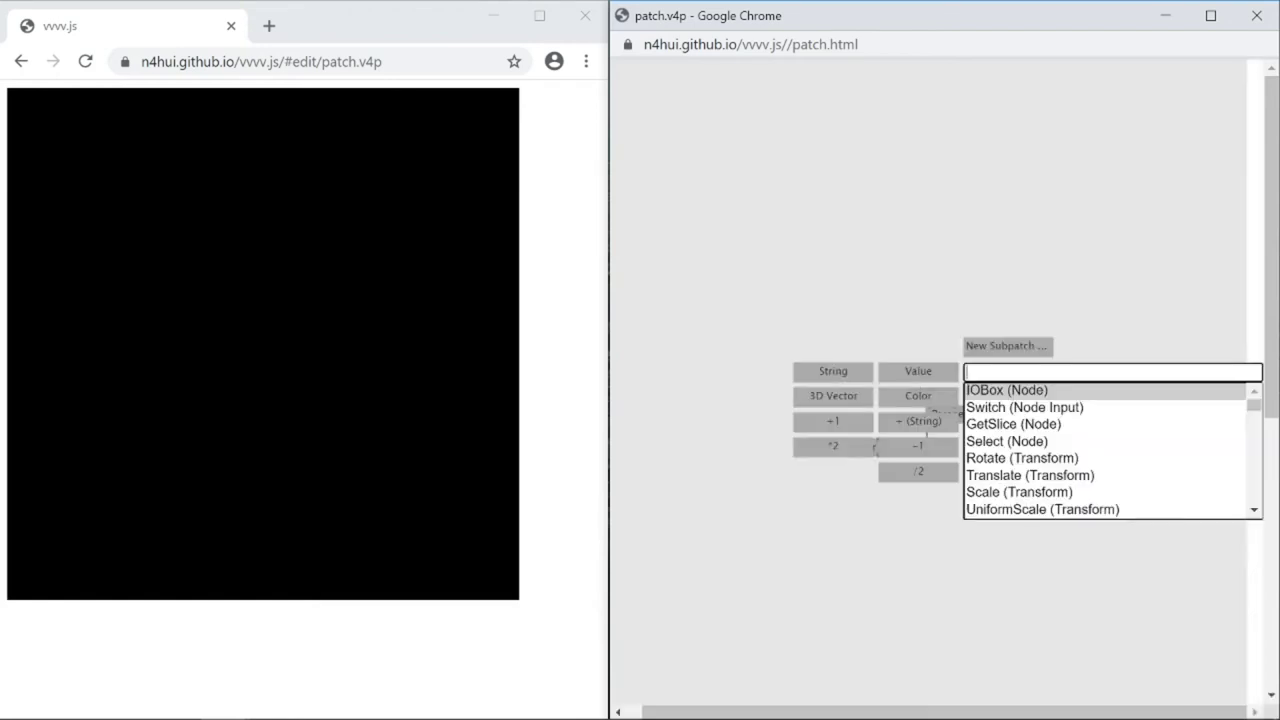
pyautogui.write('translate')
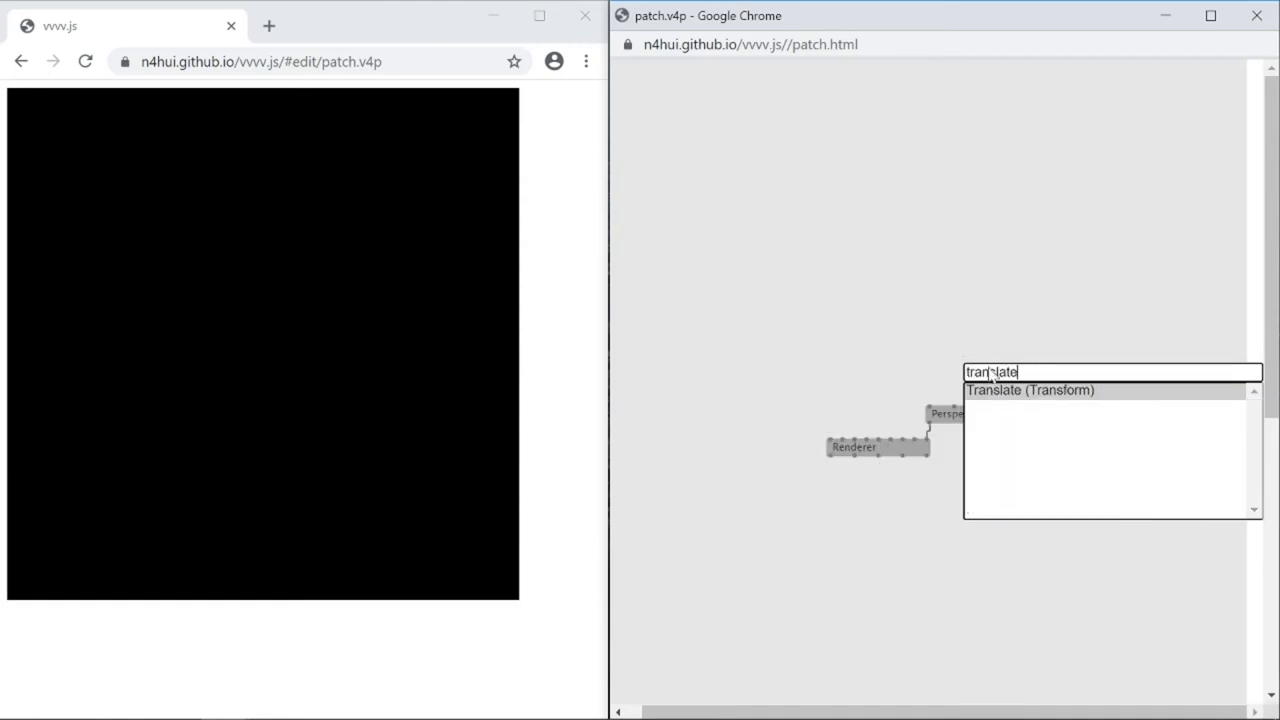
pyautogui.click(1024, 392)
pyautogui.click(981, 379)
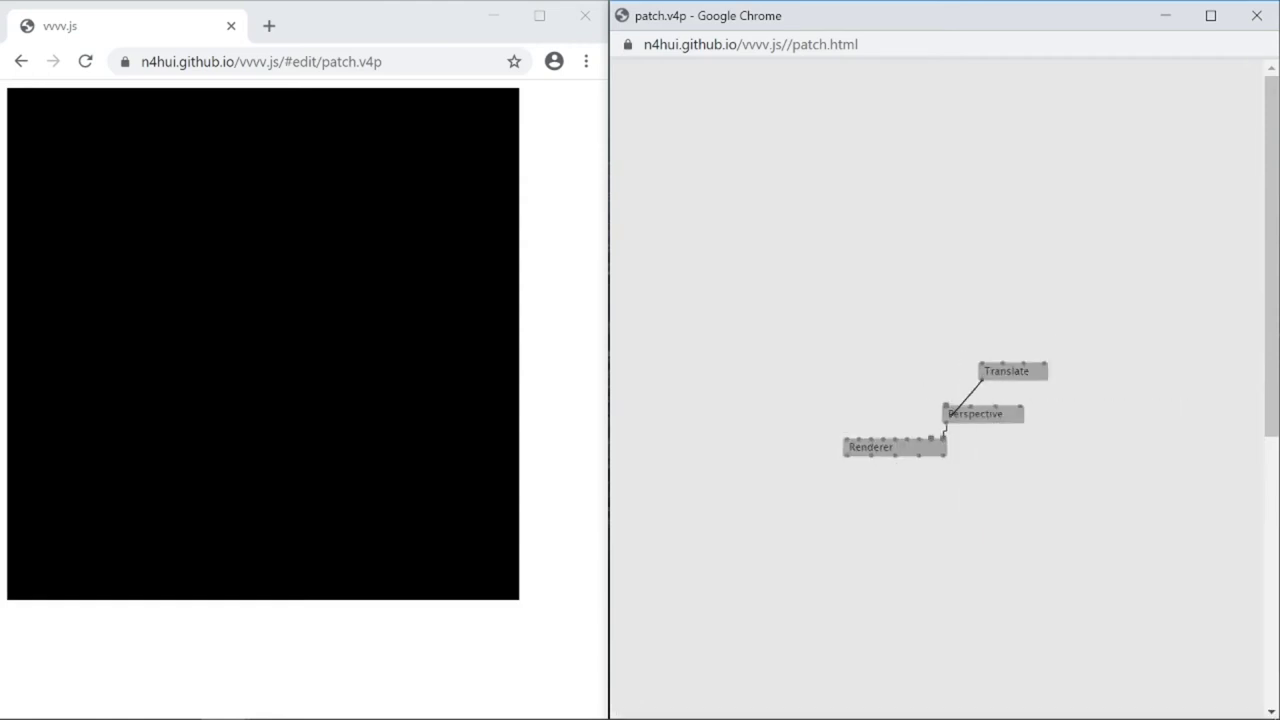
pyautogui.click(932, 440)
pyautogui.moveTo(1000, 371); pyautogui.dragTo(950, 381)
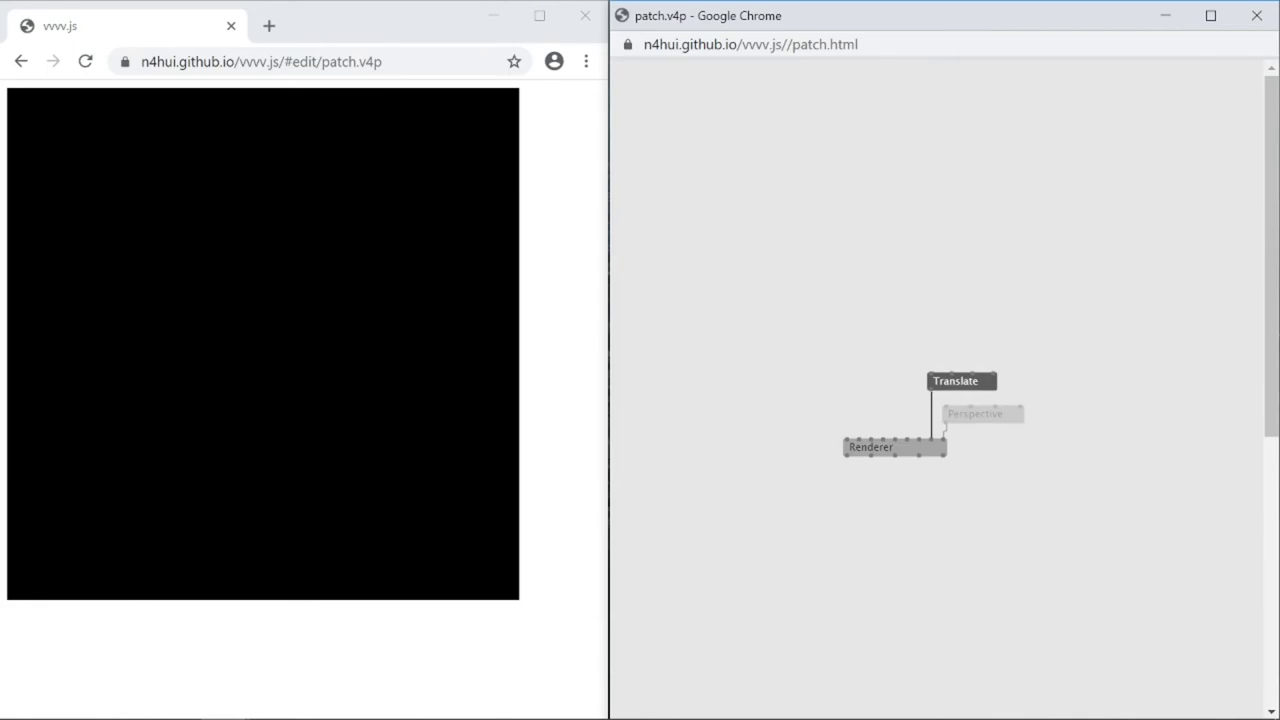
pyautogui.rightClick(992, 373)
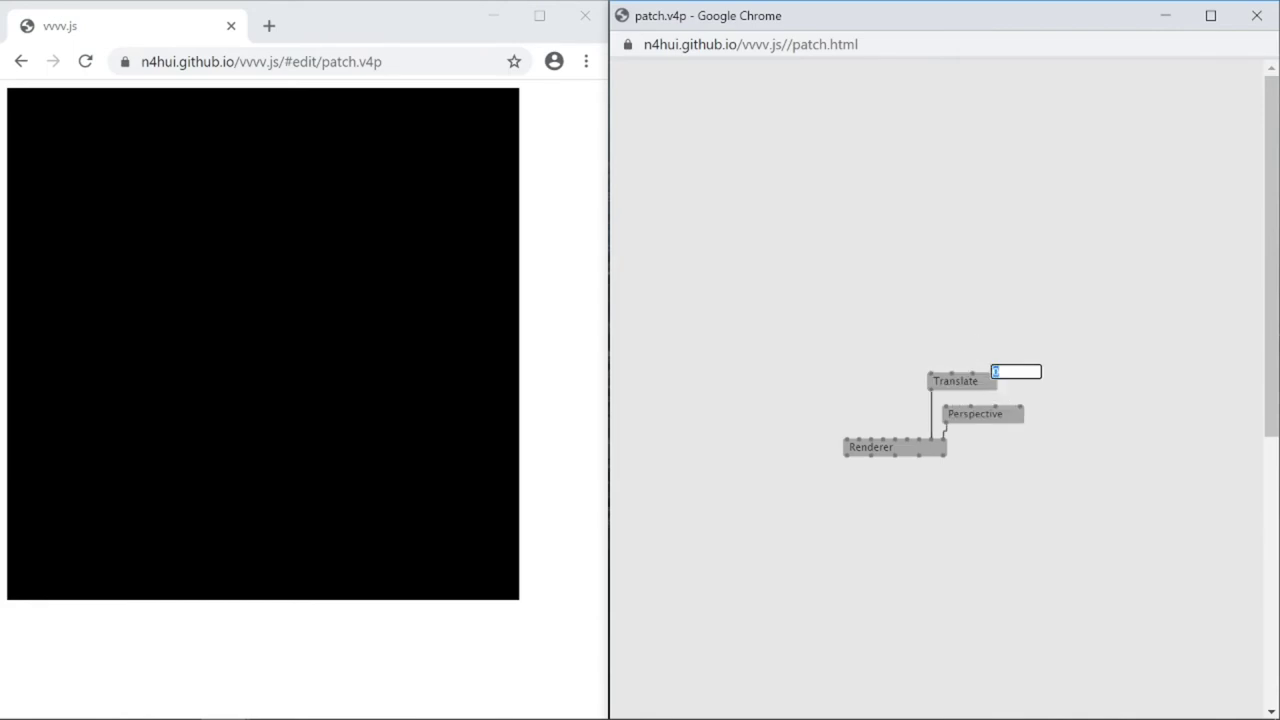
pyautogui.press('Return')
# Add a Group feeding the Renderer, with a GouraudDirectional shader wired into the Group.
pyautogui.doubleClick(901, 325)
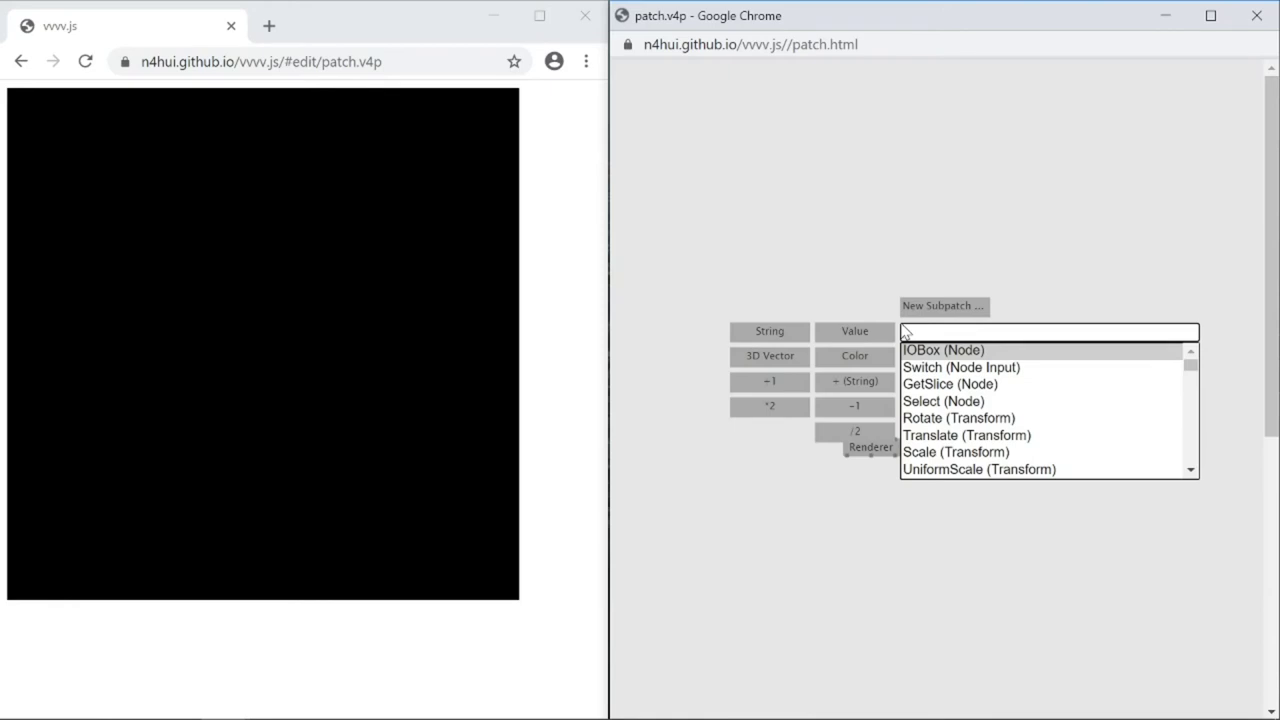
pyautogui.write('gro')
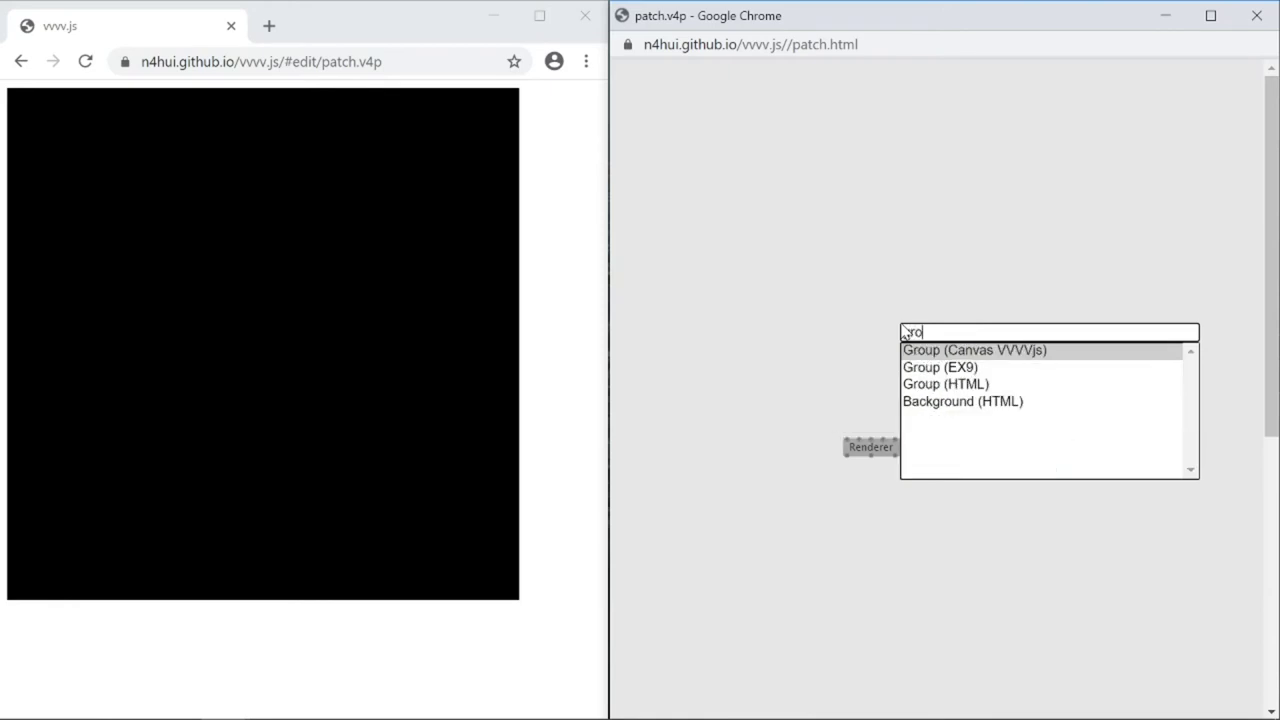
pyautogui.write('up')
pyautogui.click(929, 368)
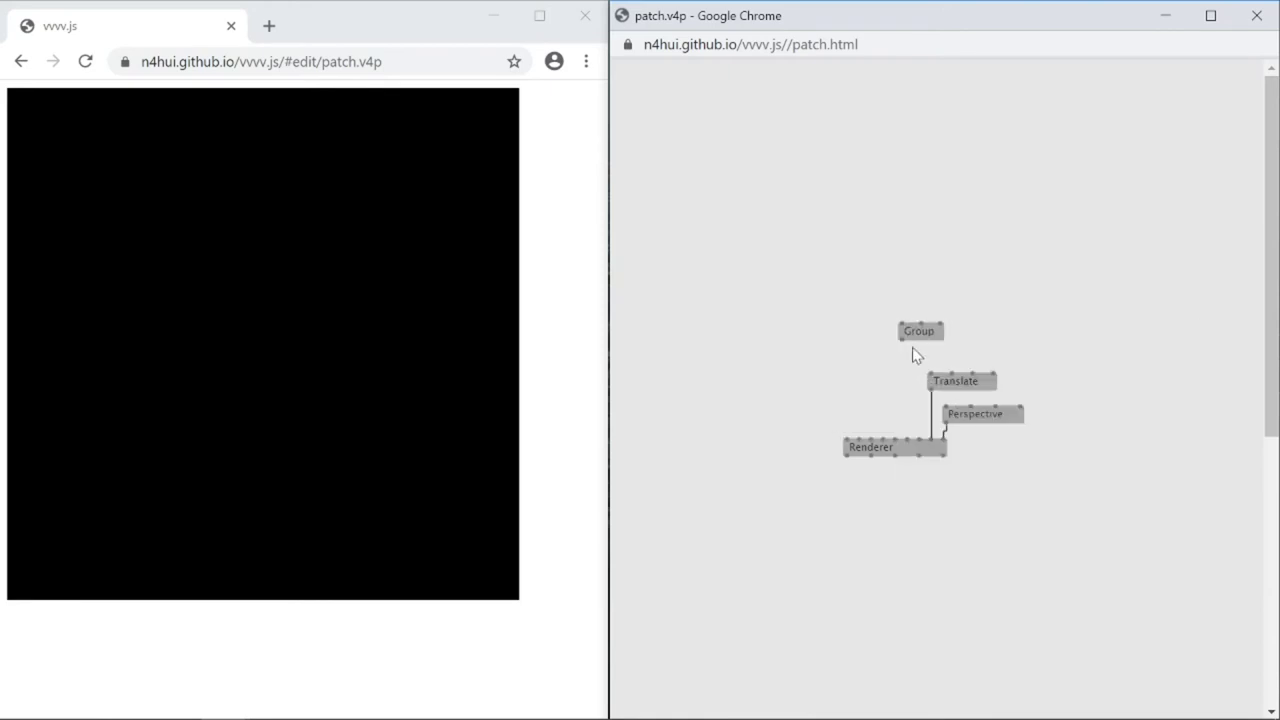
pyautogui.click(903, 339)
pyautogui.moveTo(915, 331); pyautogui.dragTo(821, 381)
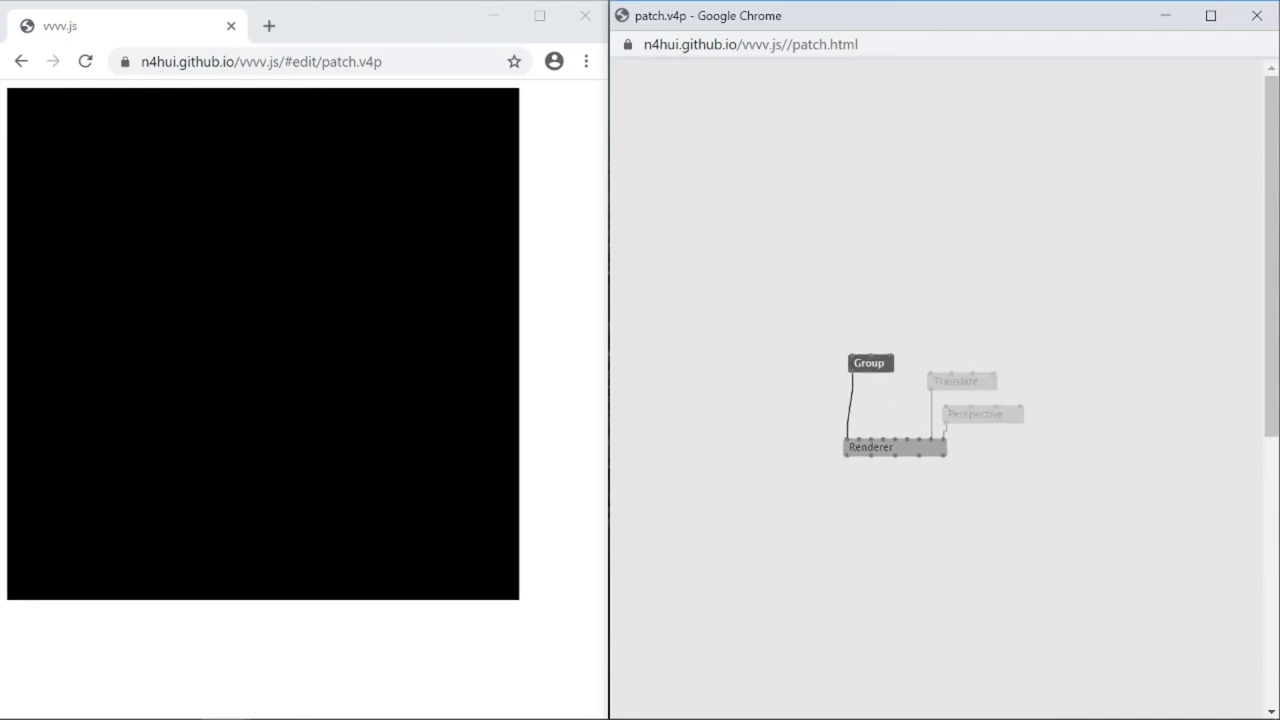
pyautogui.doubleClick(730, 287)
pyautogui.write('goura')
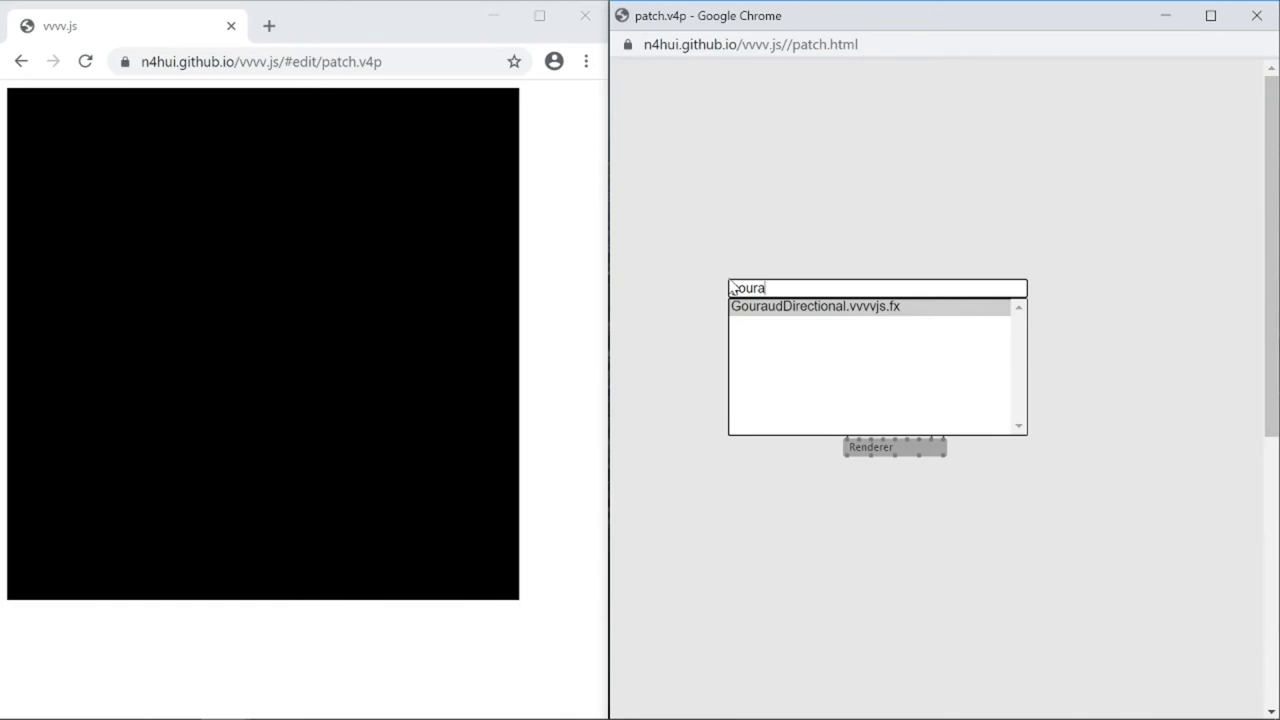
pyautogui.click(758, 313)
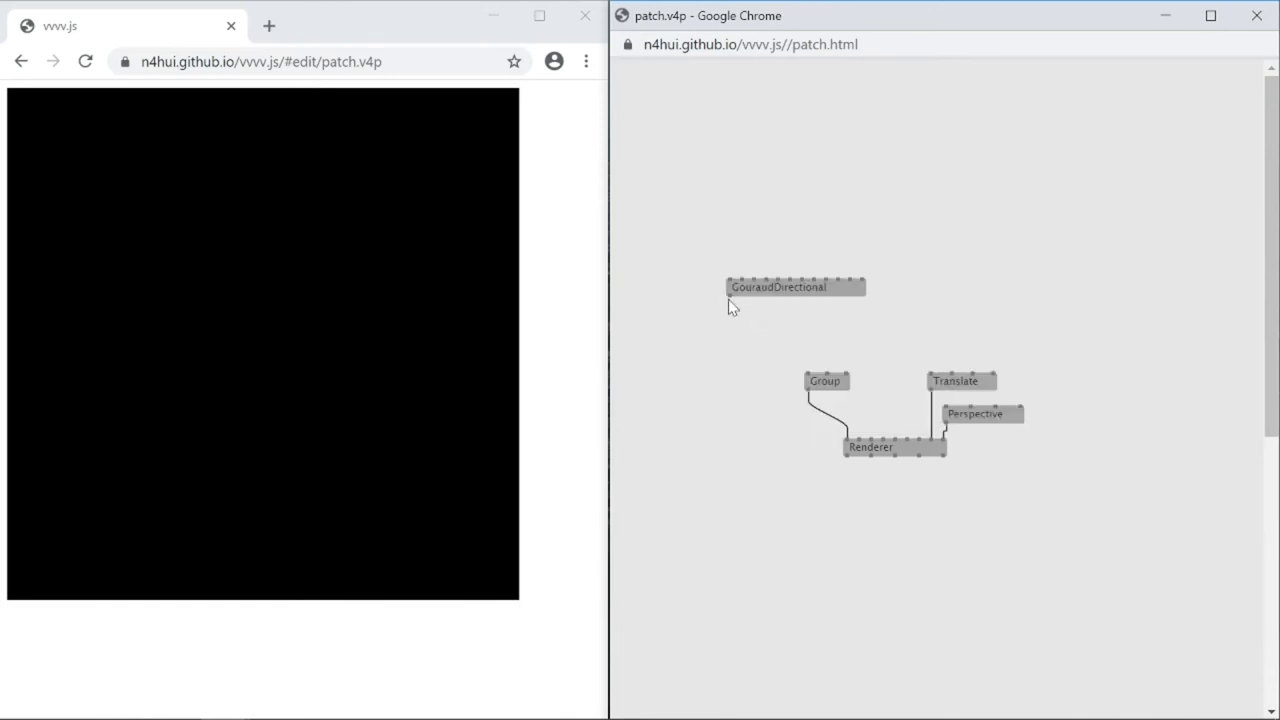
pyautogui.click(730, 292)
pyautogui.click(827, 374)
pyautogui.moveTo(790, 287); pyautogui.dragTo(731, 333)
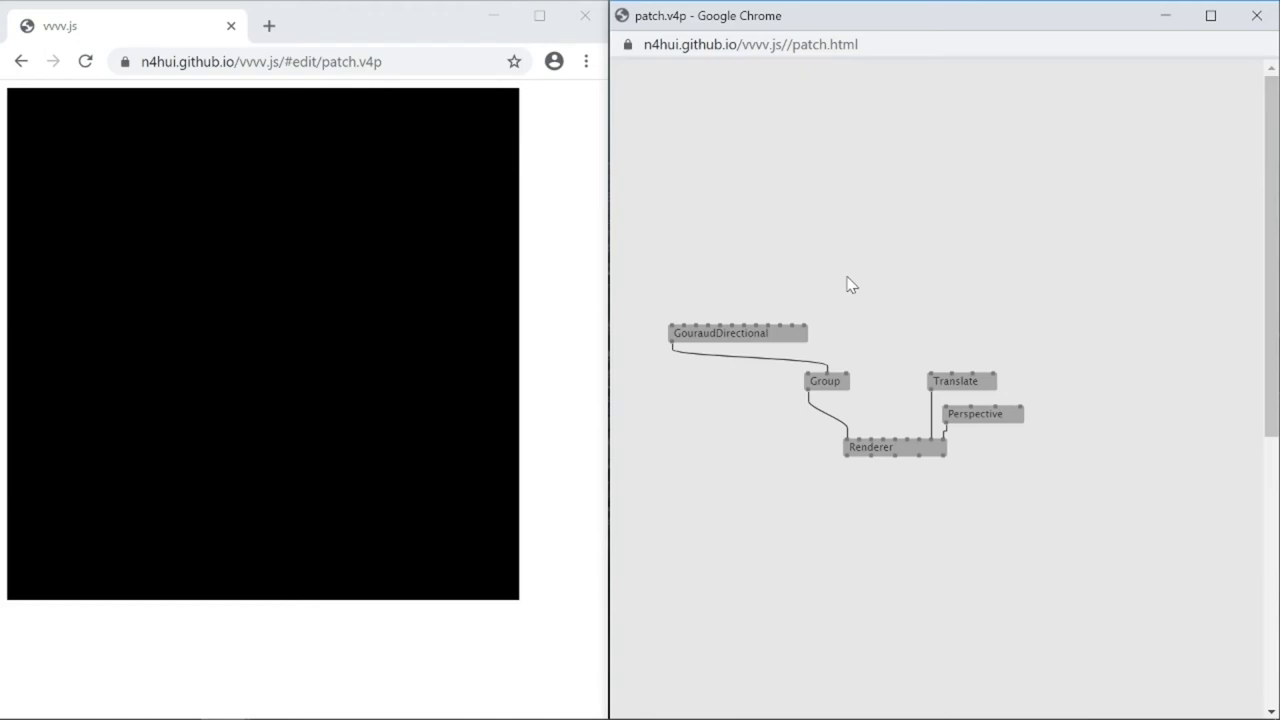
# Add a GeometryFile node fed by a widened Value path box above it.
pyautogui.doubleClick(735, 165)
pyautogui.write('ge')
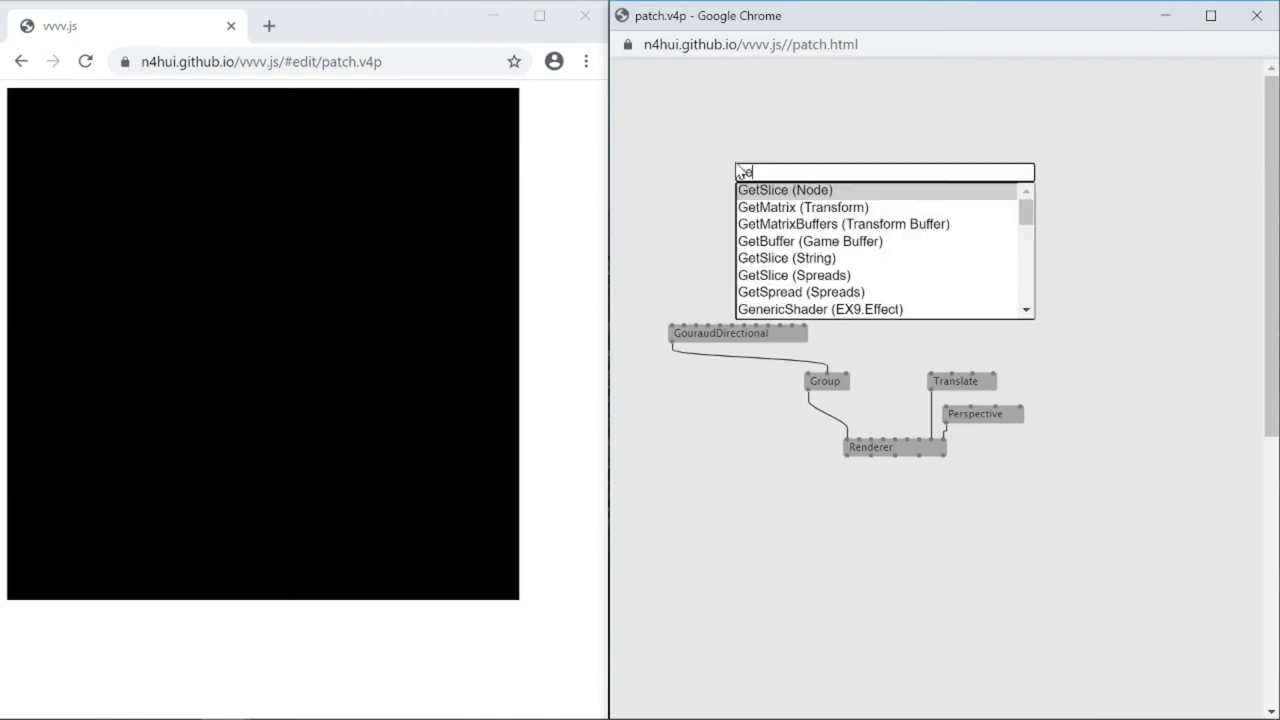
pyautogui.write('ome')
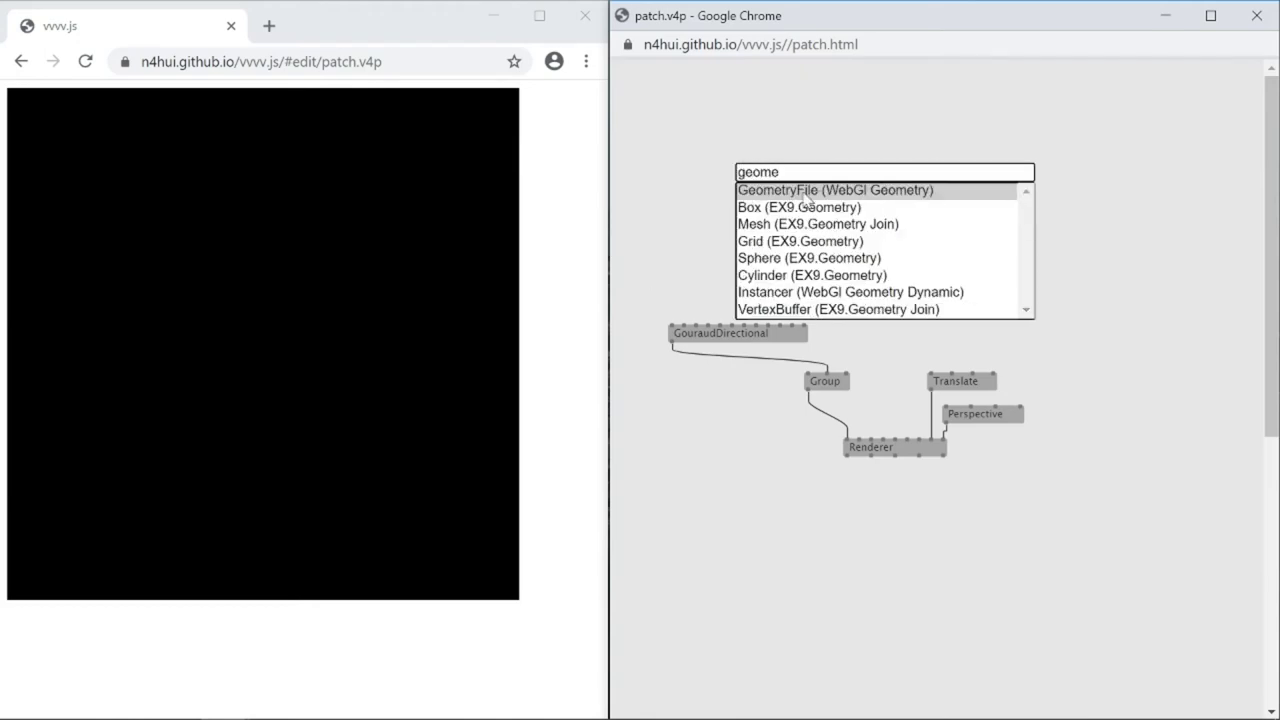
pyautogui.click(820, 192)
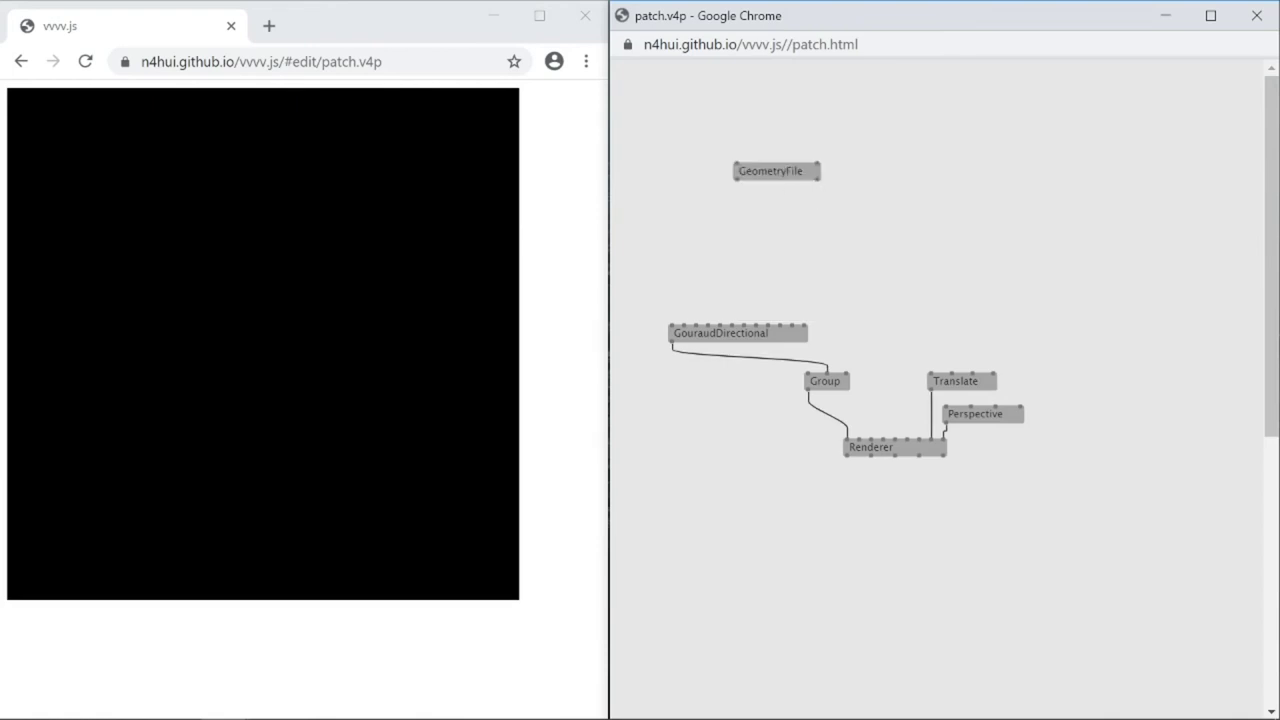
pyautogui.moveTo(745, 168); pyautogui.dragTo(647, 157)
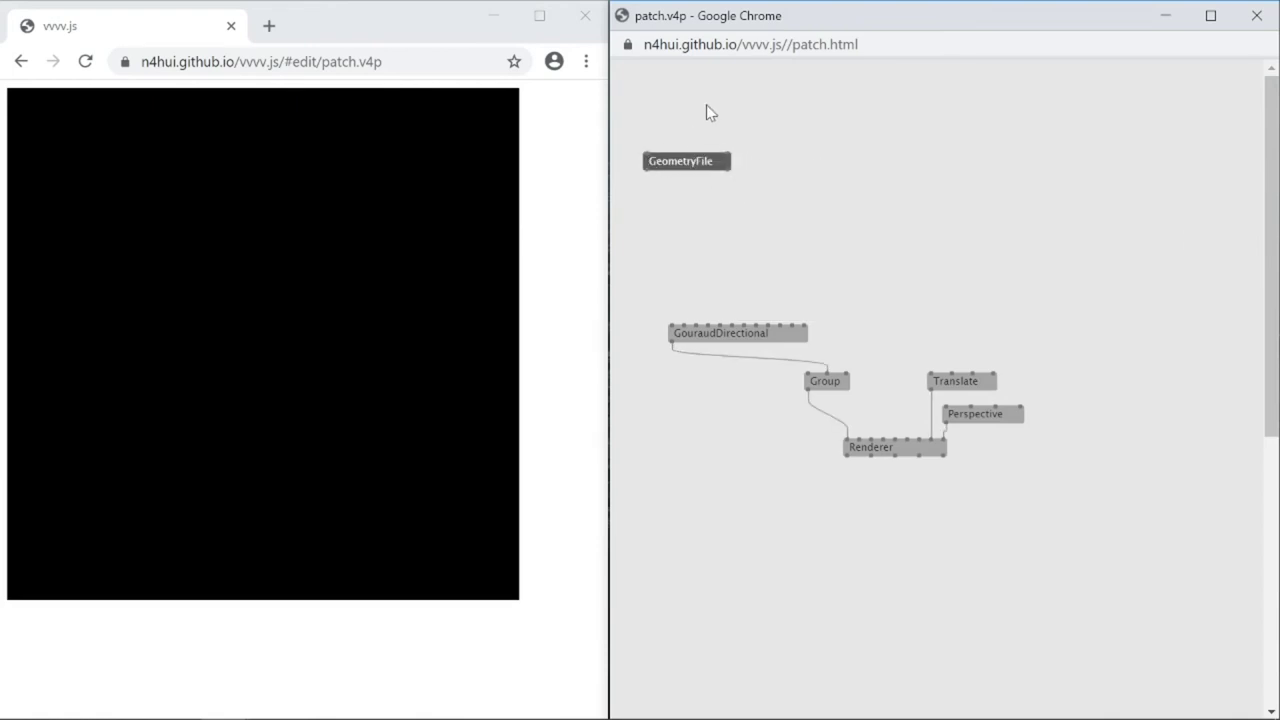
pyautogui.doubleClick(706, 104)
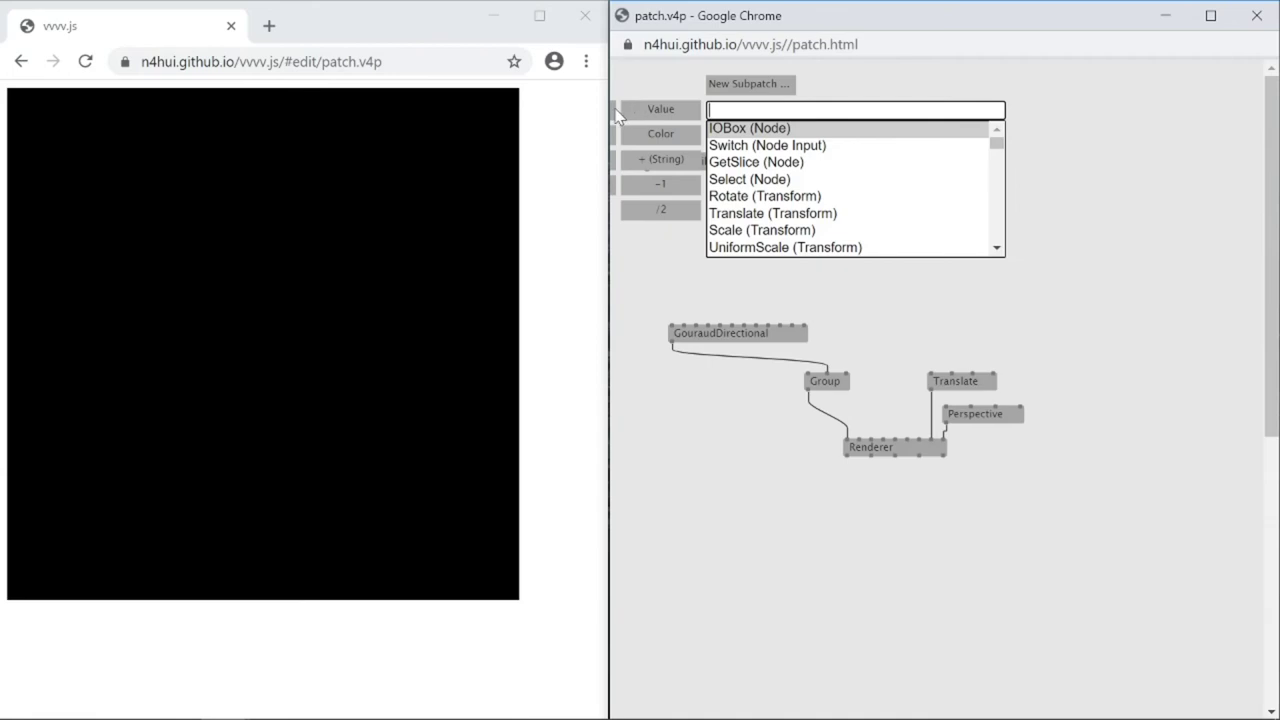
pyautogui.click(624, 111)
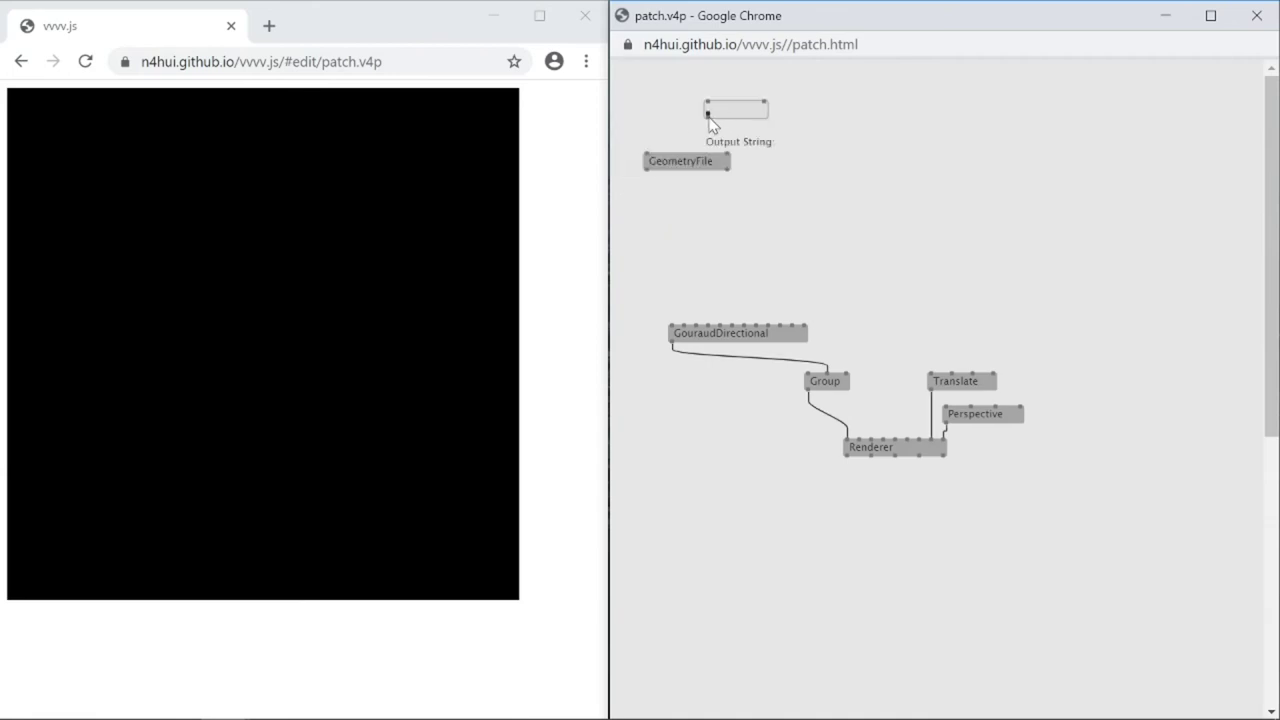
pyautogui.click(707, 117)
pyautogui.click(646, 153)
pyautogui.moveTo(766, 108); pyautogui.dragTo(692, 111)
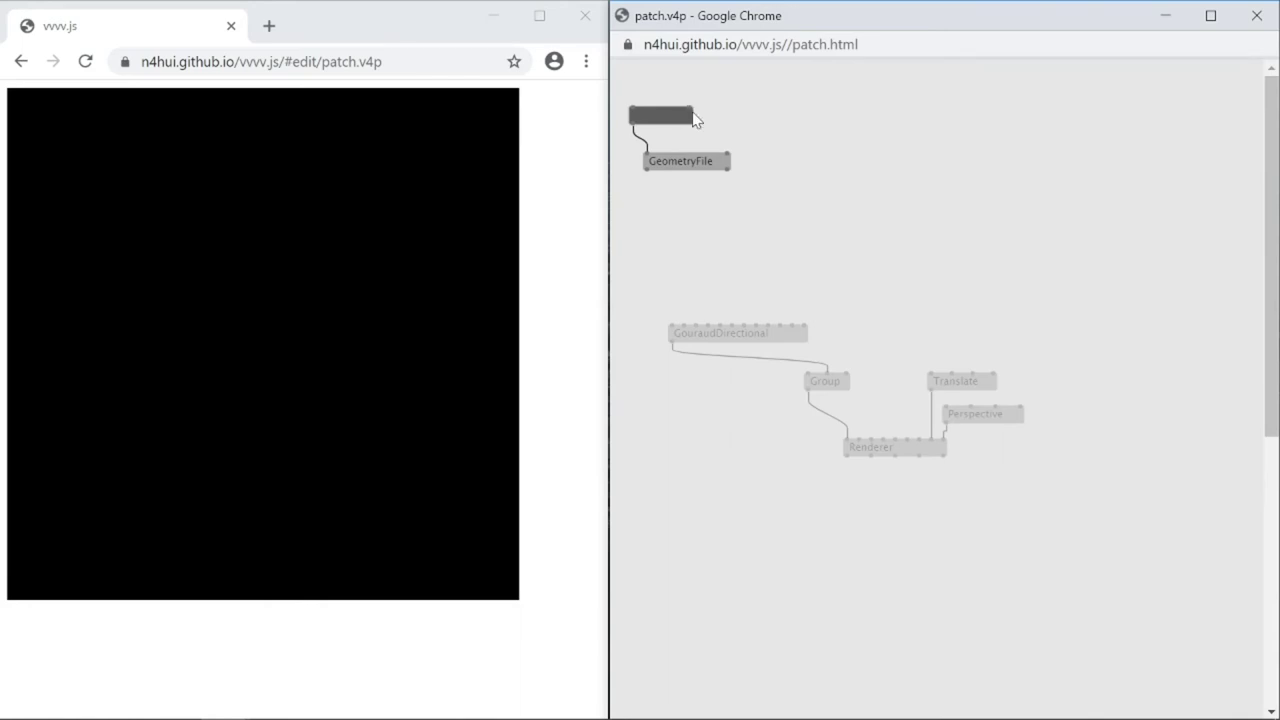
pyautogui.moveTo(693, 111); pyautogui.dragTo(858, 112)
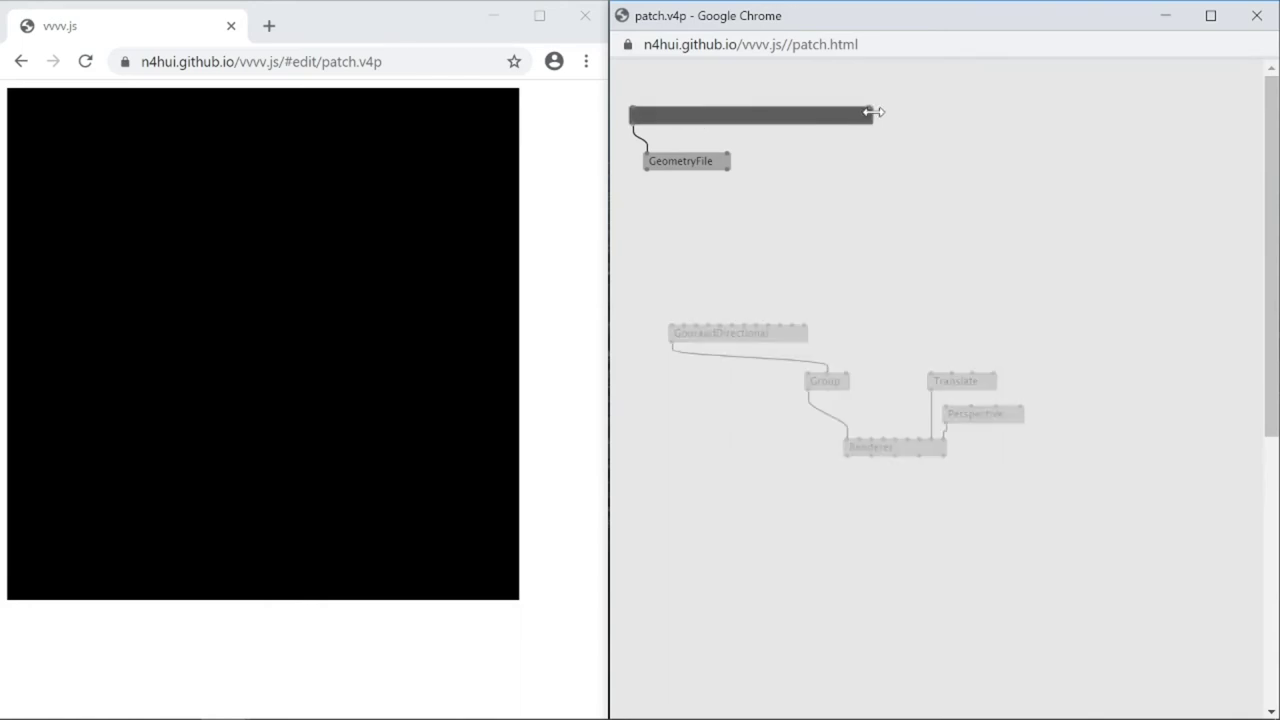
# Link GeometryFile into GouraudDirectional's mesh input and set the path to json/teapot.json.
pyautogui.click(647, 169)
pyautogui.click(683, 325)
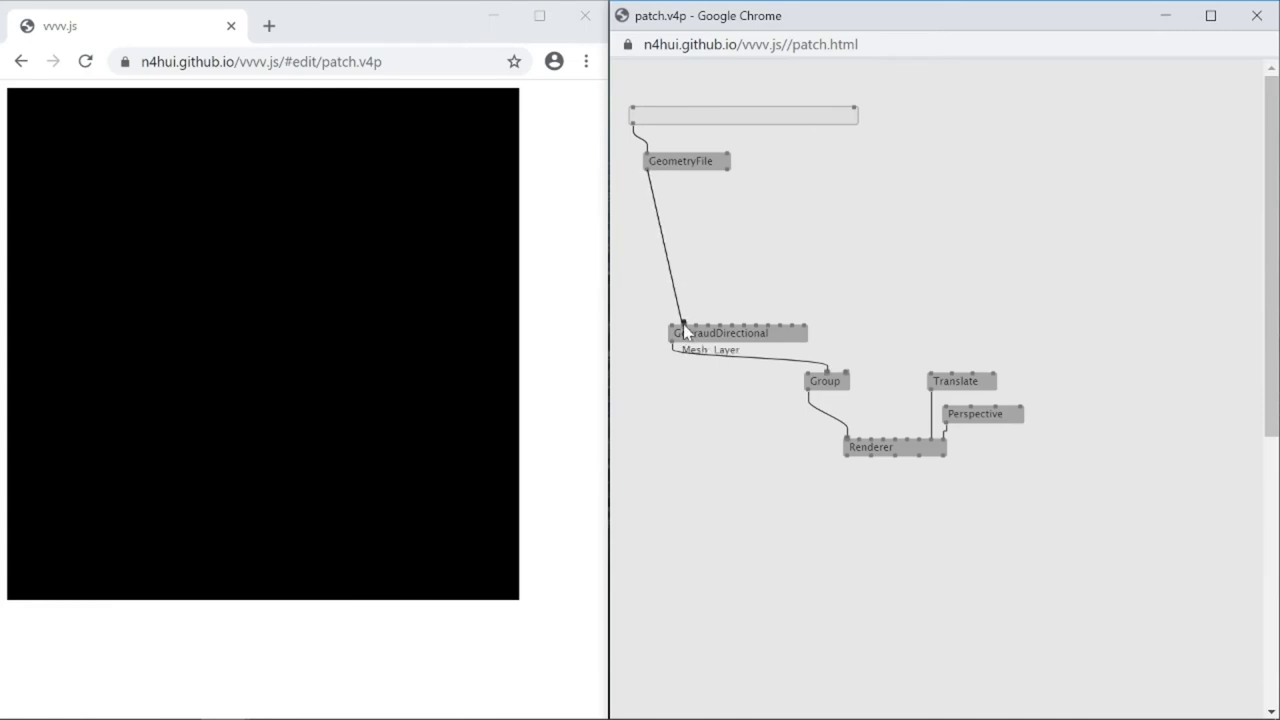
pyautogui.moveTo(686, 161); pyautogui.dragTo(691, 164)
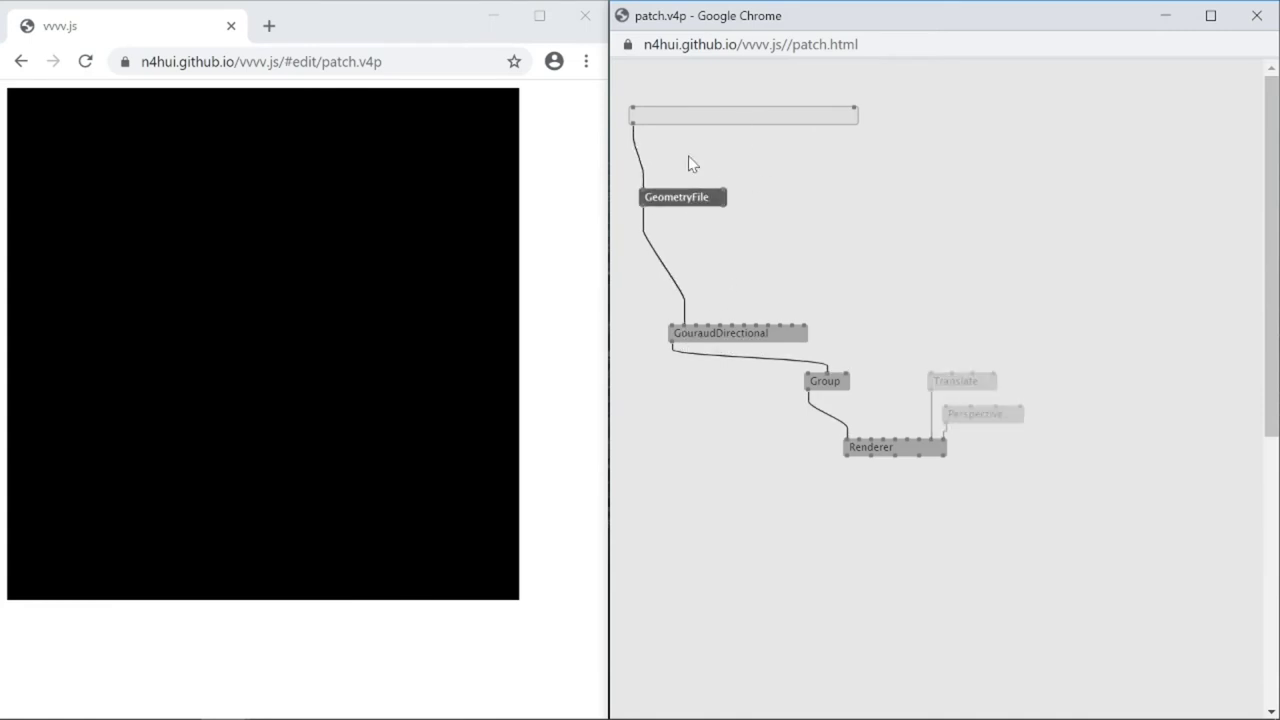
pyautogui.click(702, 119)
pyautogui.doubleClick(701, 123)
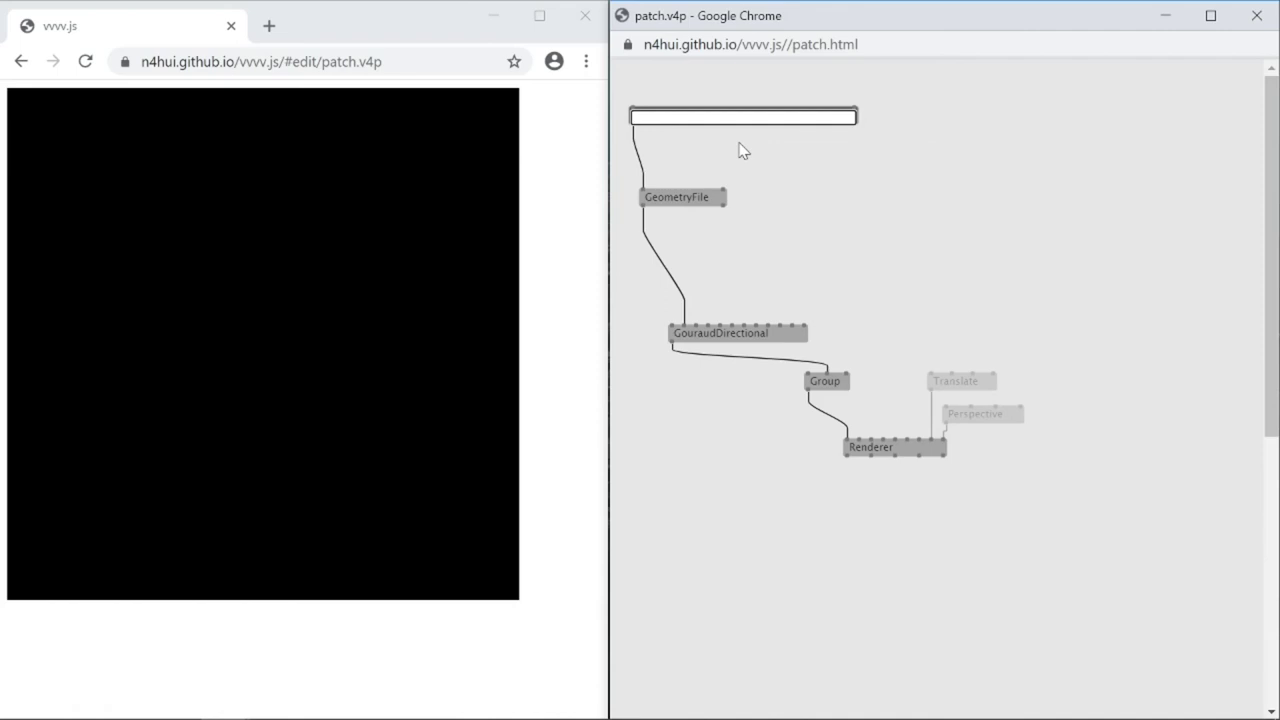
pyautogui.write('json')
pyautogui.write('/teapot')
pyautogui.write('.js')
pyautogui.write('on')
pyautogui.press('Return')
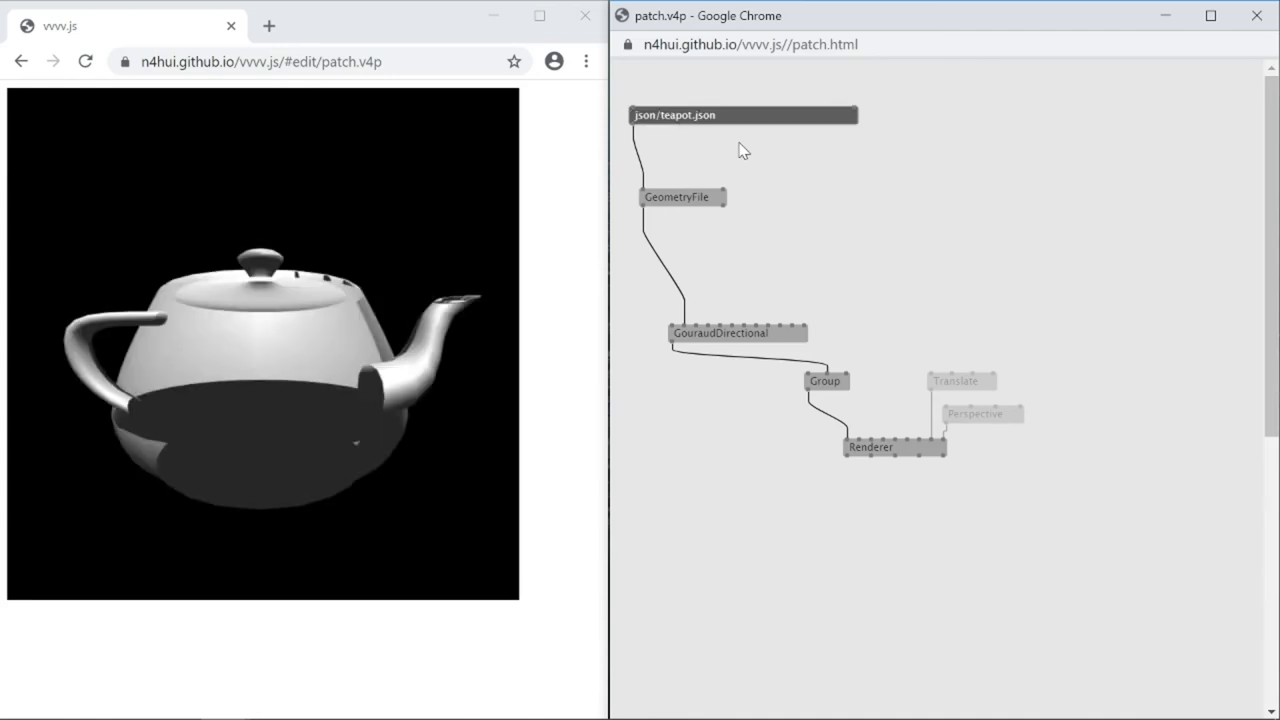
pyautogui.click(843, 238)
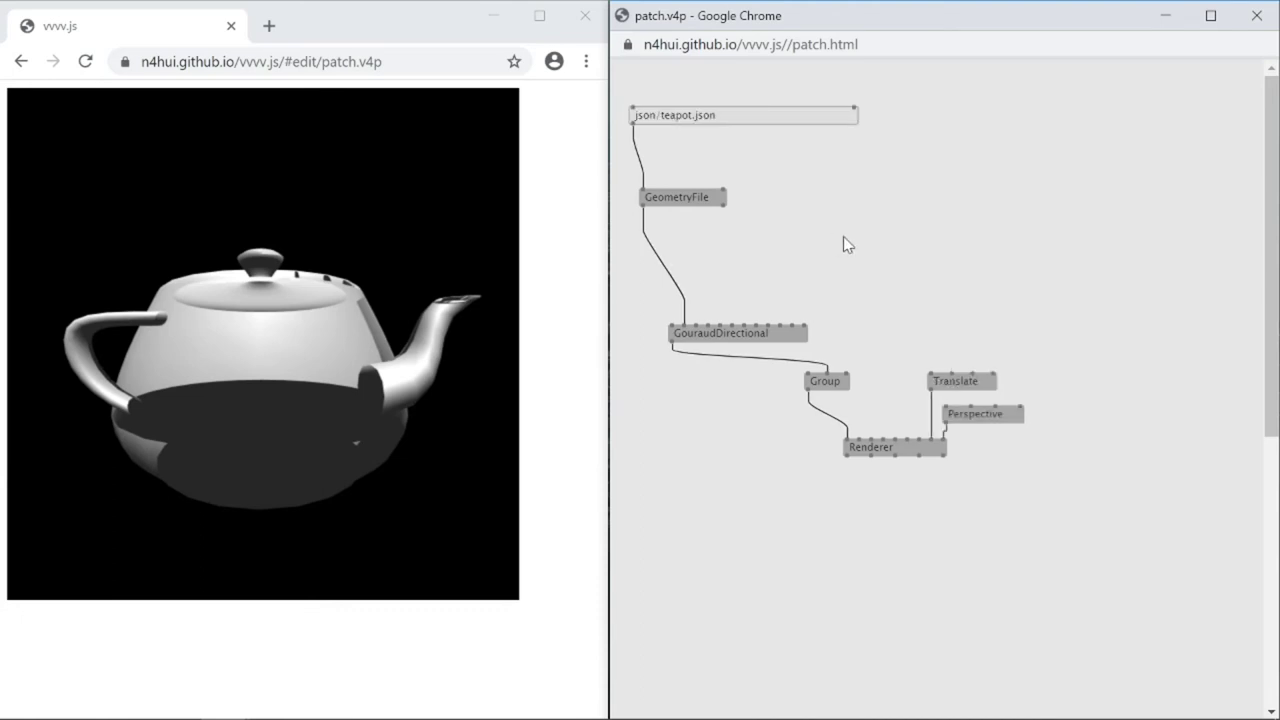
# In the Renderer inspector, set Windowed to DX16 and Antialiasing to 1.
pyautogui.click(901, 458)
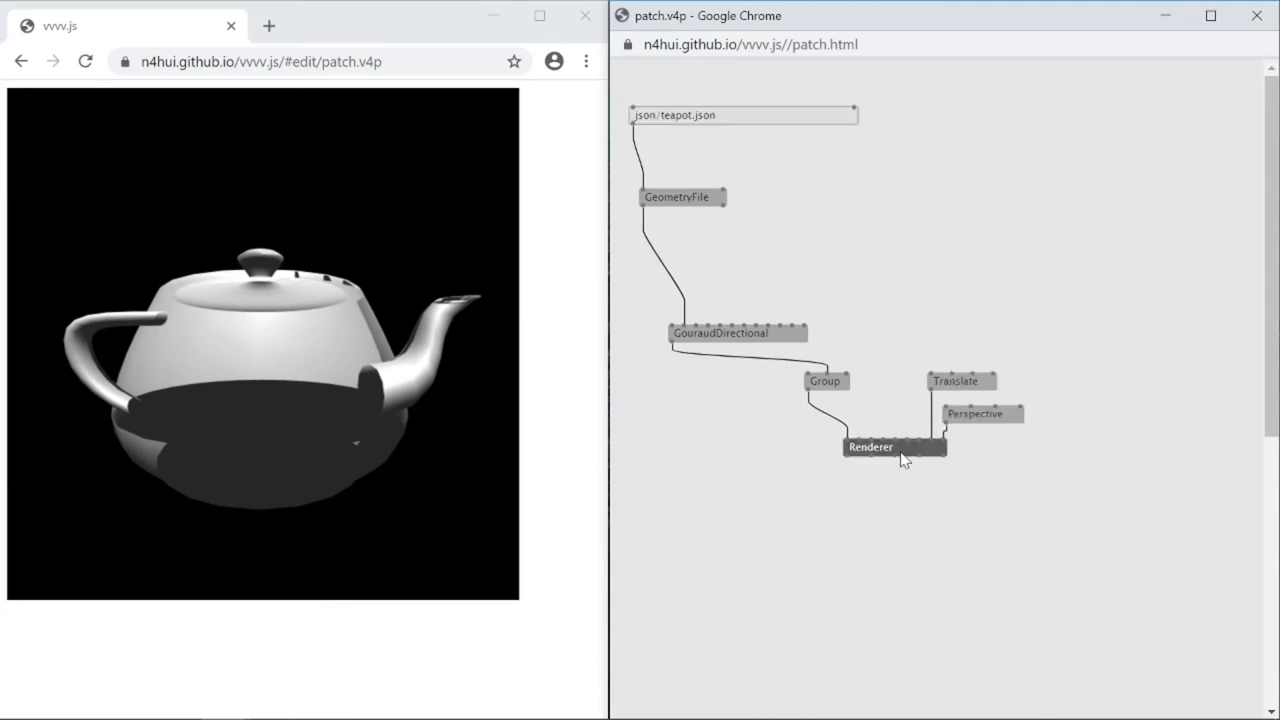
pyautogui.hotkey('ctrl', 'i')
pyautogui.click(199, 104)
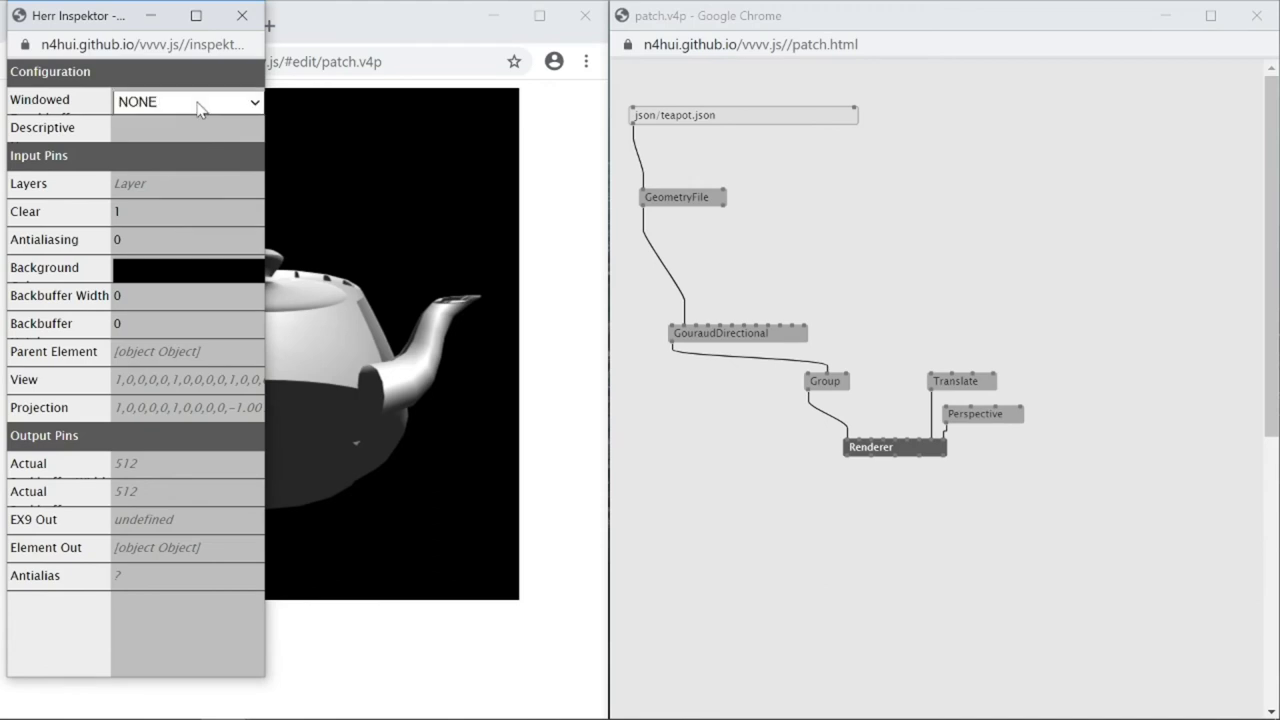
pyautogui.click(198, 104)
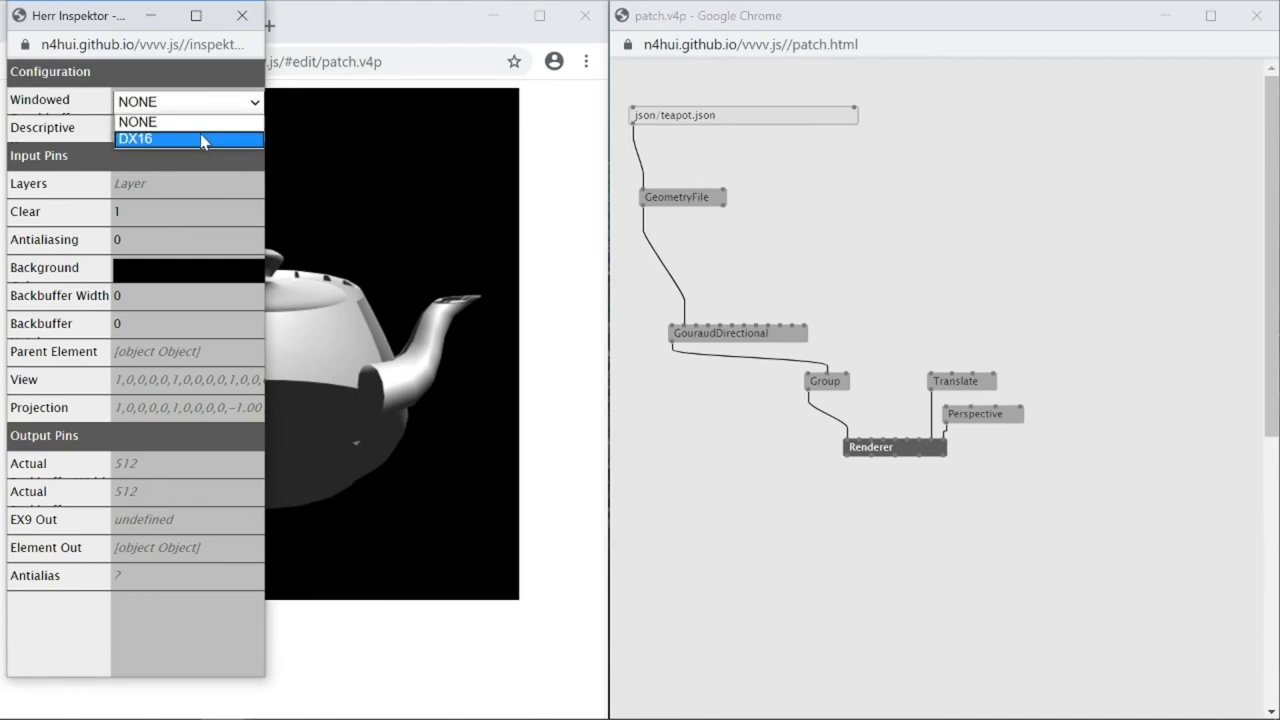
pyautogui.click(200, 133)
pyautogui.click(188, 240)
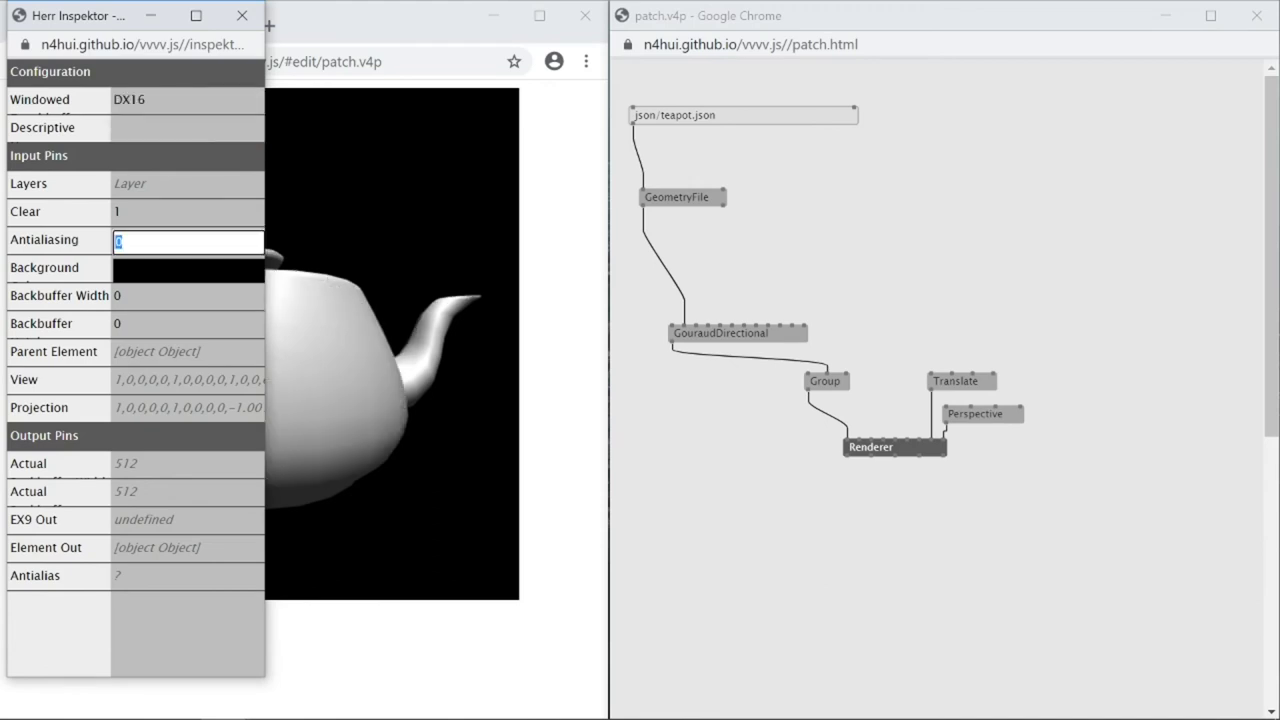
pyautogui.write('1')
pyautogui.press('Return')
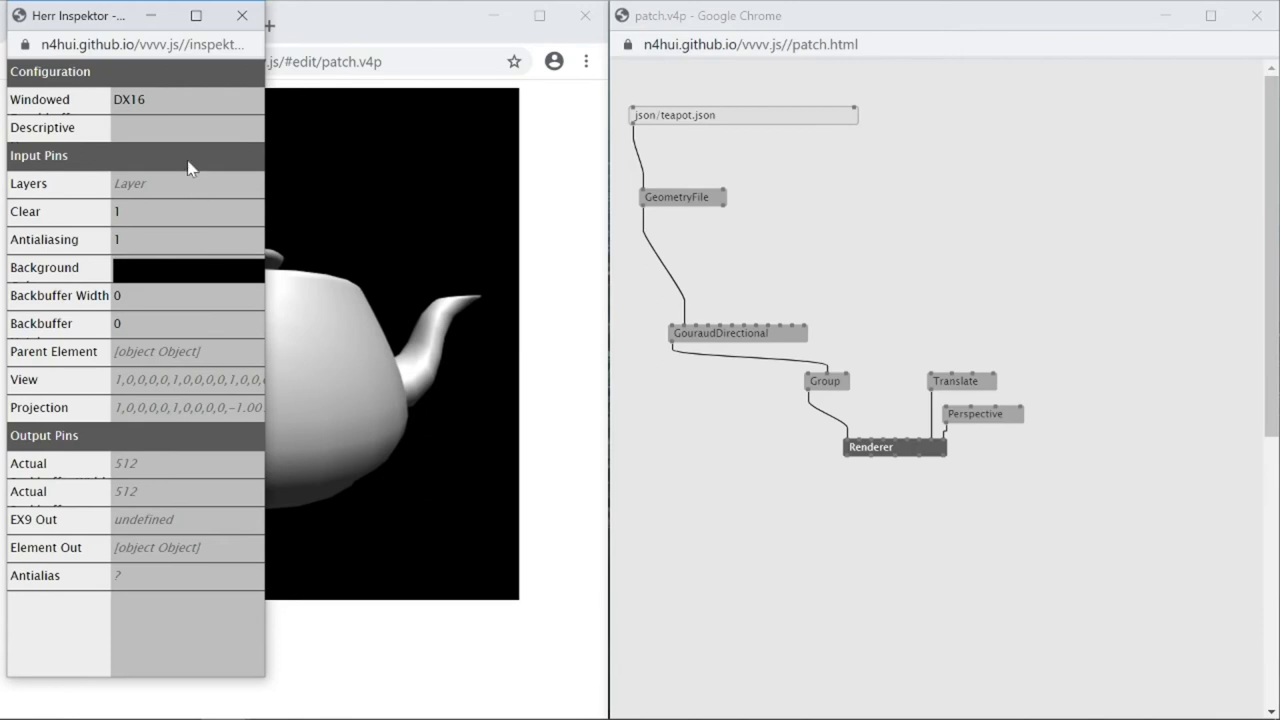
pyautogui.click(150, 15)
# Change the path box from json/teapot.json to json/shield1.json.
pyautogui.doubleClick(700, 116)
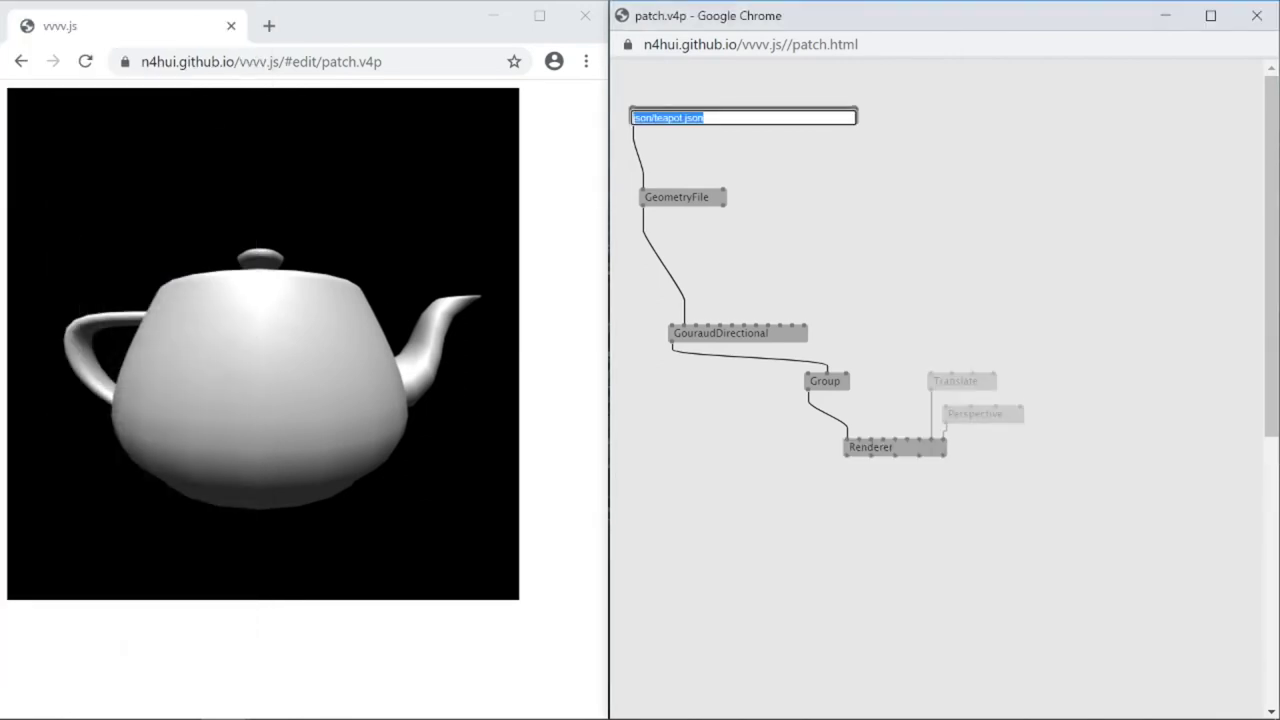
pyautogui.press('End')
pyautogui.press('Left')
pyautogui.press('Left')
pyautogui.press('Left')
pyautogui.hotkey('shift', 'Left')
pyautogui.hotkey('shift', 'Left')
pyautogui.hotkey('shift', 'Left')
pyautogui.hotkey('shift', 'Left')
pyautogui.hotkey('shift', 'Left')
pyautogui.hotkey('shift', 'Left')
pyautogui.write('shiel')
pyautogui.write('d1')
pyautogui.press('Return')
pyautogui.click(805, 180)
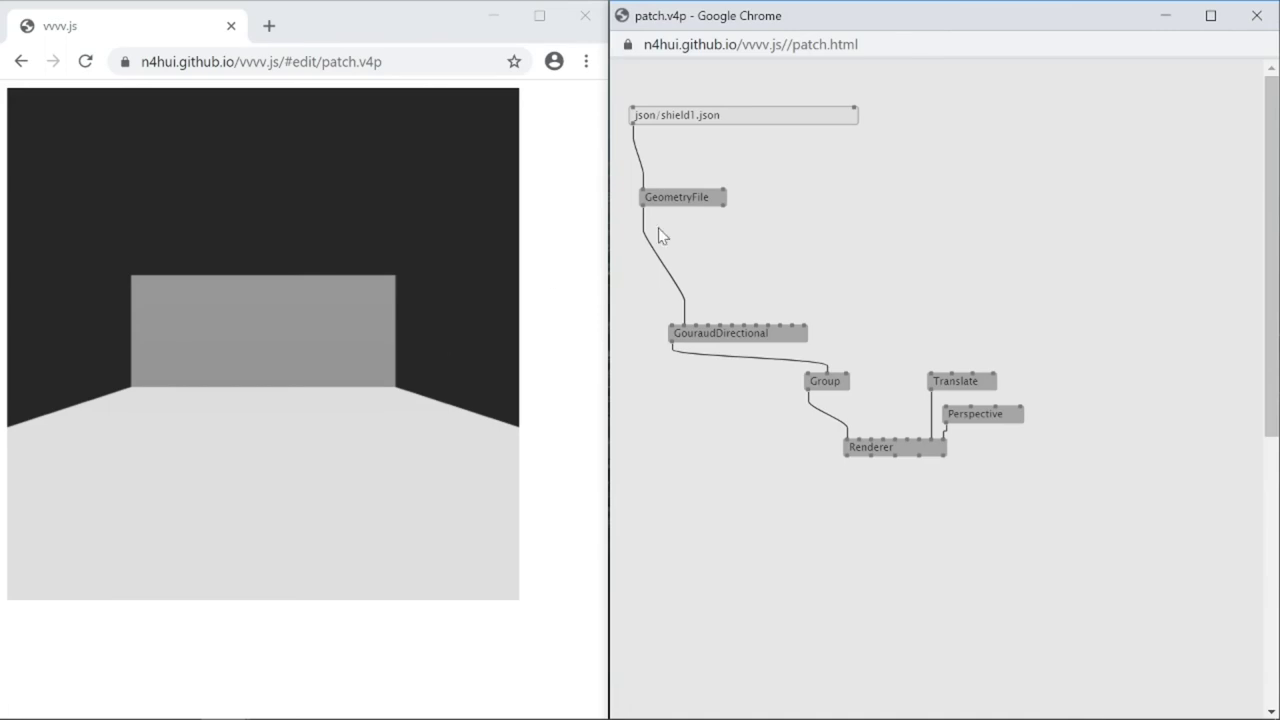
# Add a UniformScale node, link it into GouraudDirectional's transform input, and set its scale to 0.5.
pyautogui.doubleClick(771, 203)
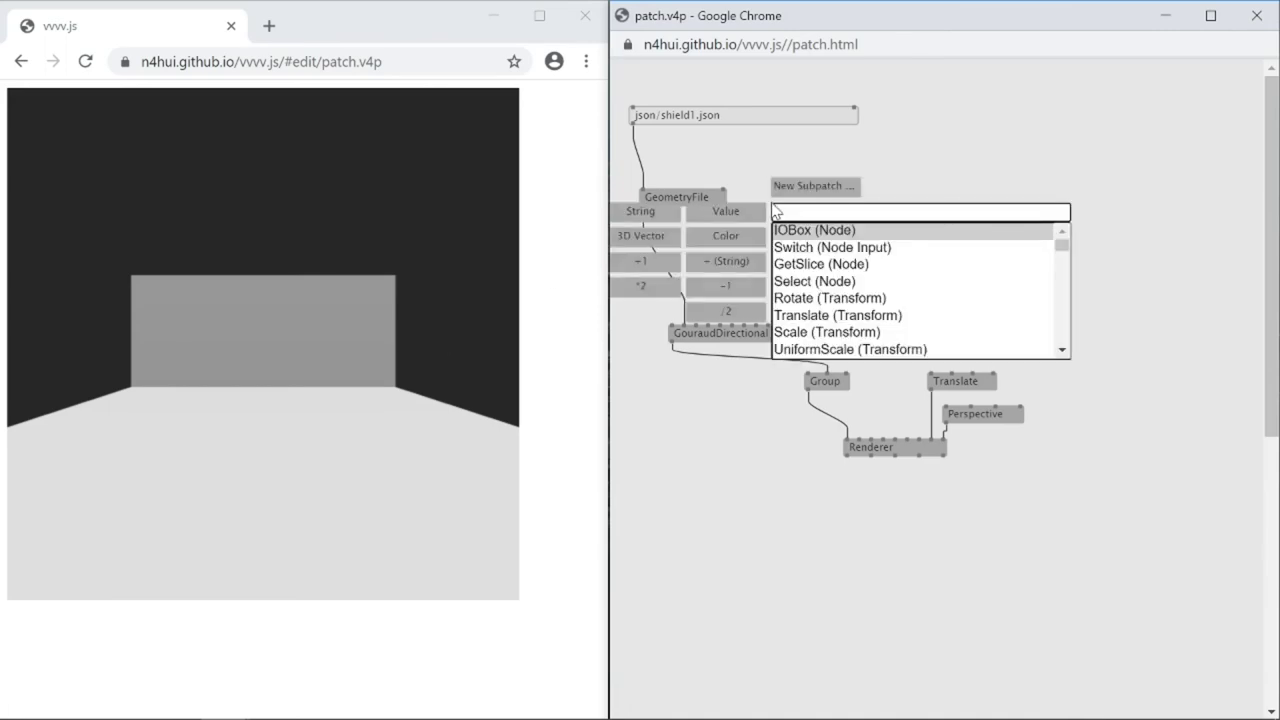
pyautogui.write('uniform')
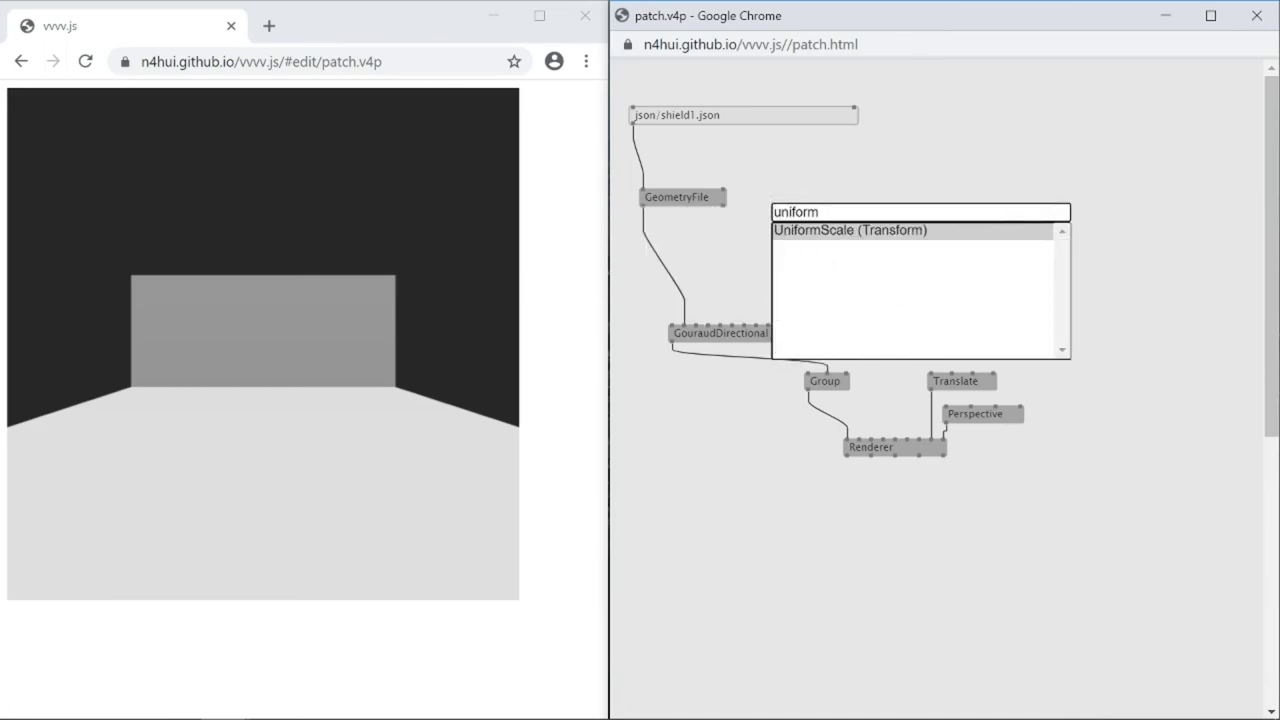
pyautogui.click(803, 231)
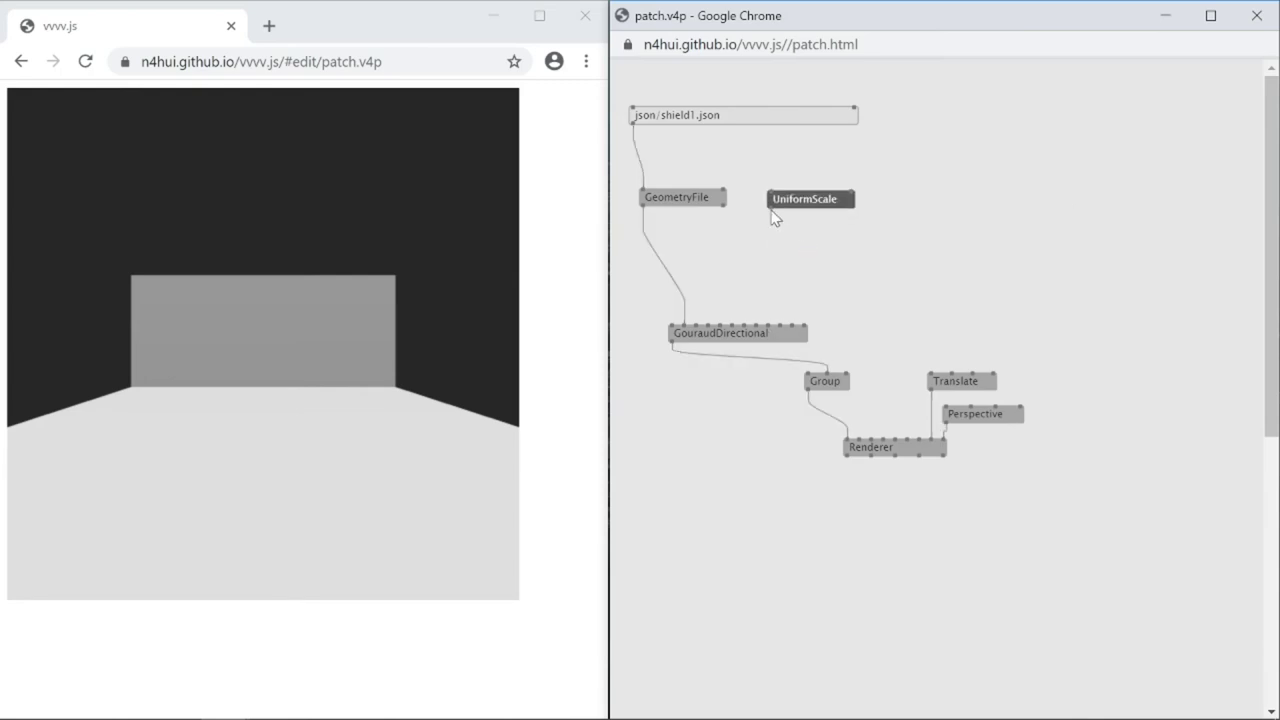
pyautogui.click(771, 209)
pyautogui.click(697, 326)
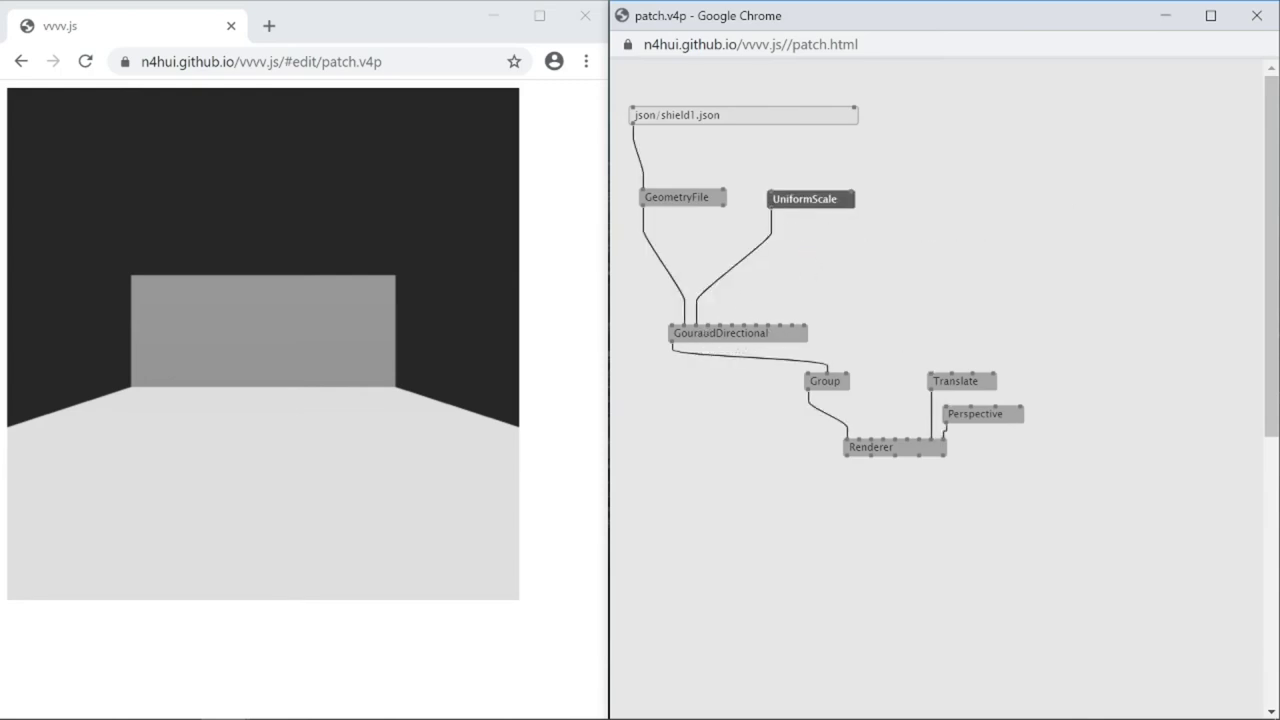
pyautogui.rightClick(853, 195)
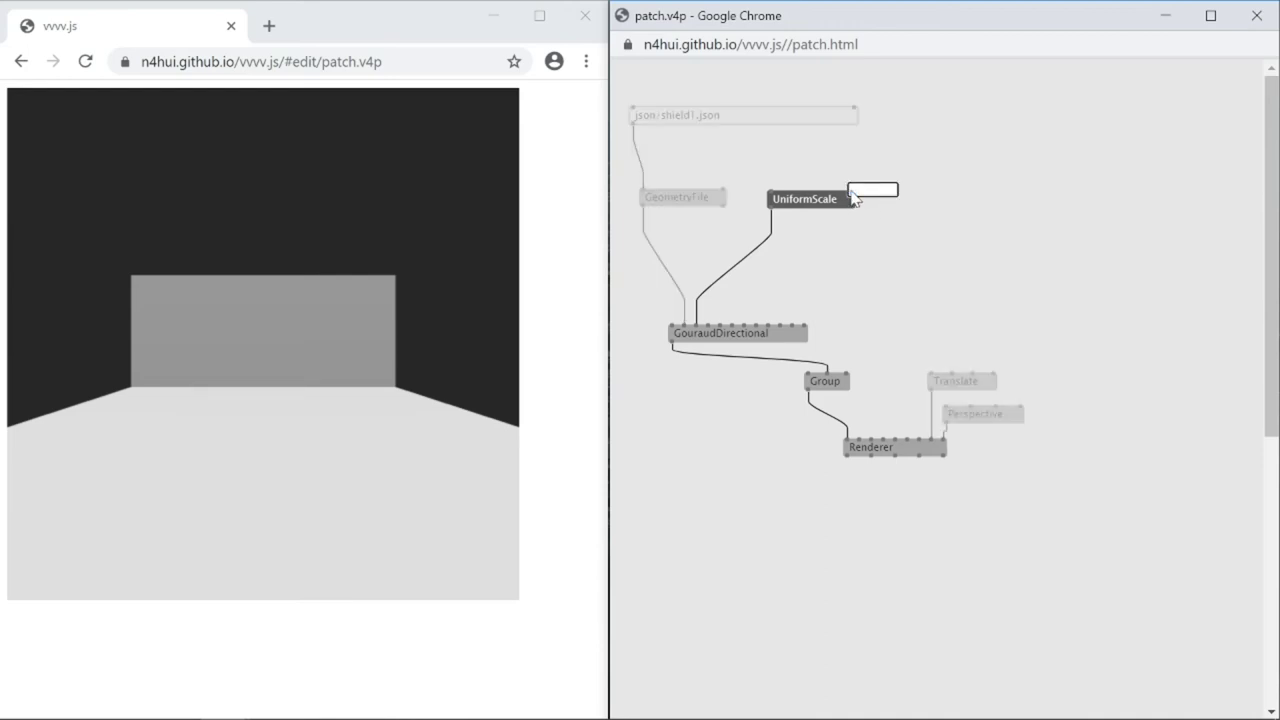
pyautogui.write('0.5')
pyautogui.press('Return')
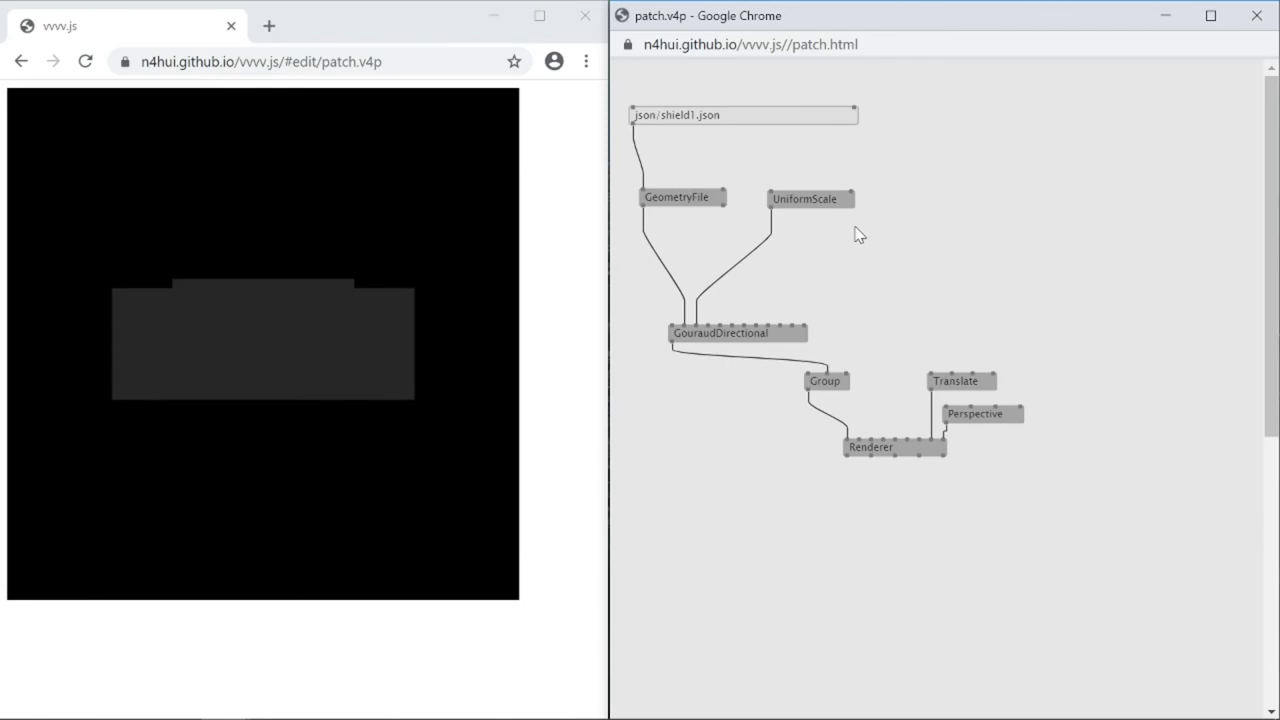
# Add a Rotate node feeding UniformScale's transform input and place UniformScale beneath it.
pyautogui.doubleClick(840, 258)
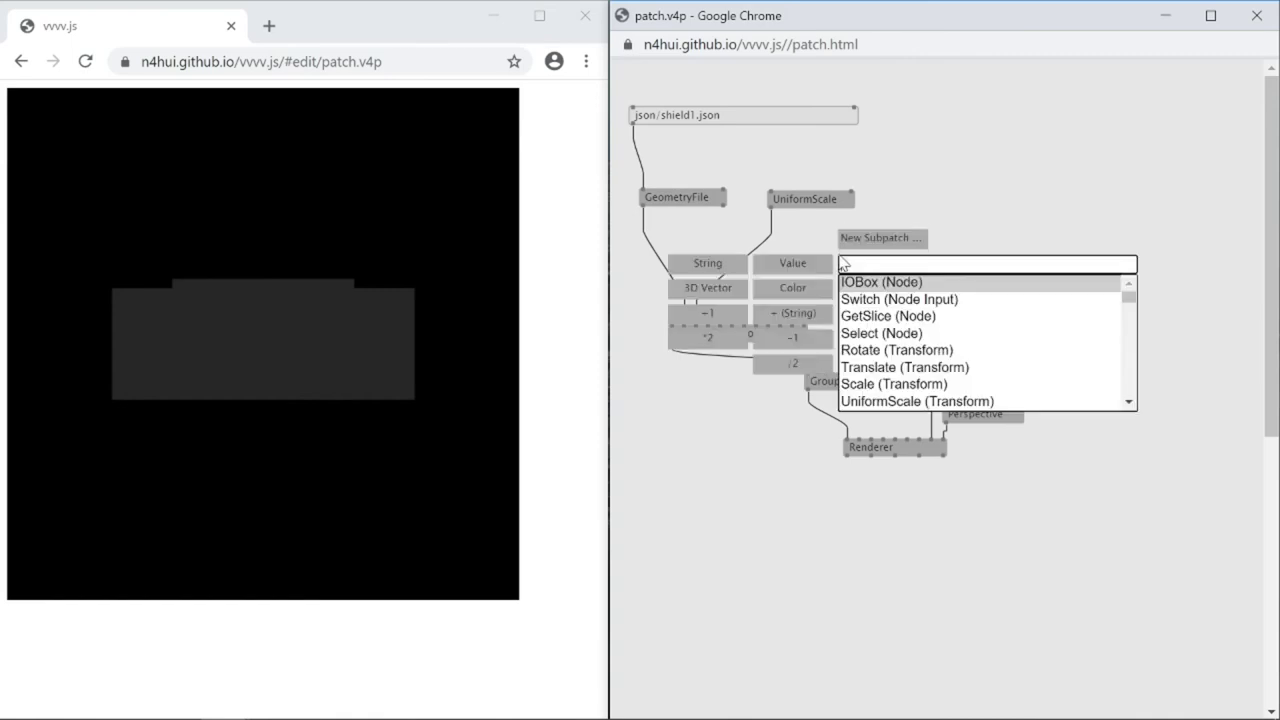
pyautogui.write('rotat')
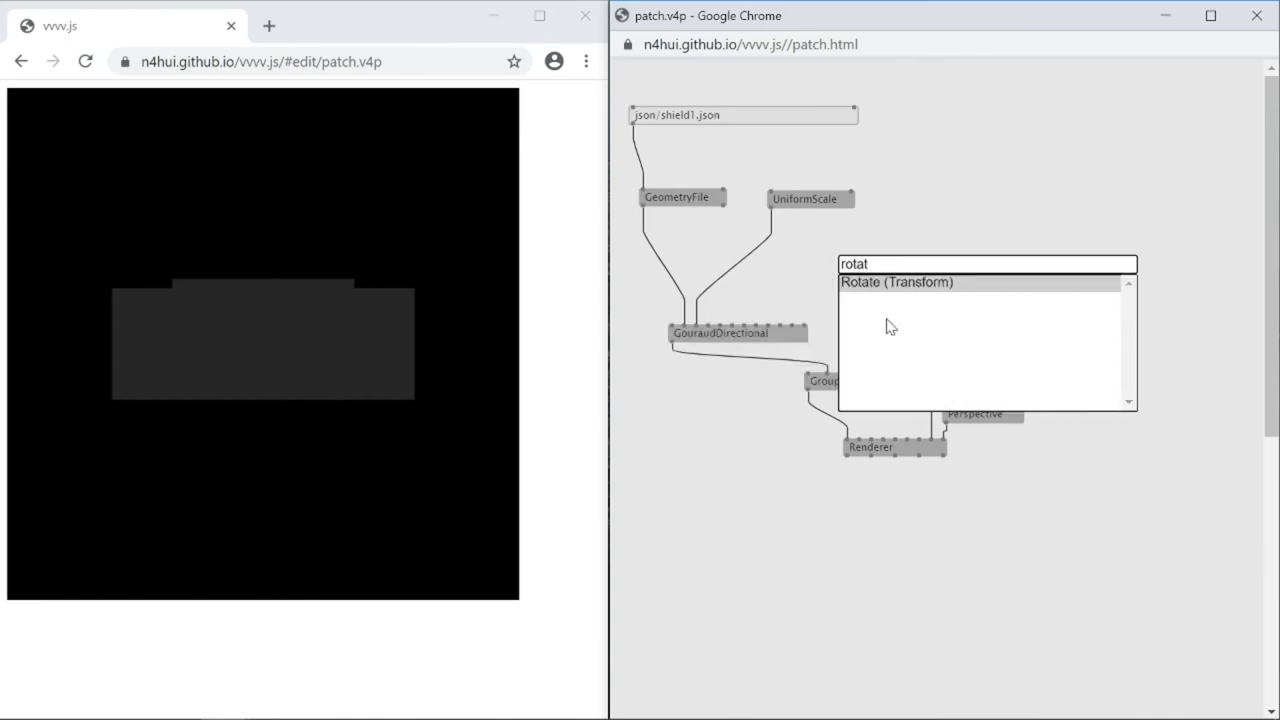
pyautogui.click(885, 290)
pyautogui.click(840, 272)
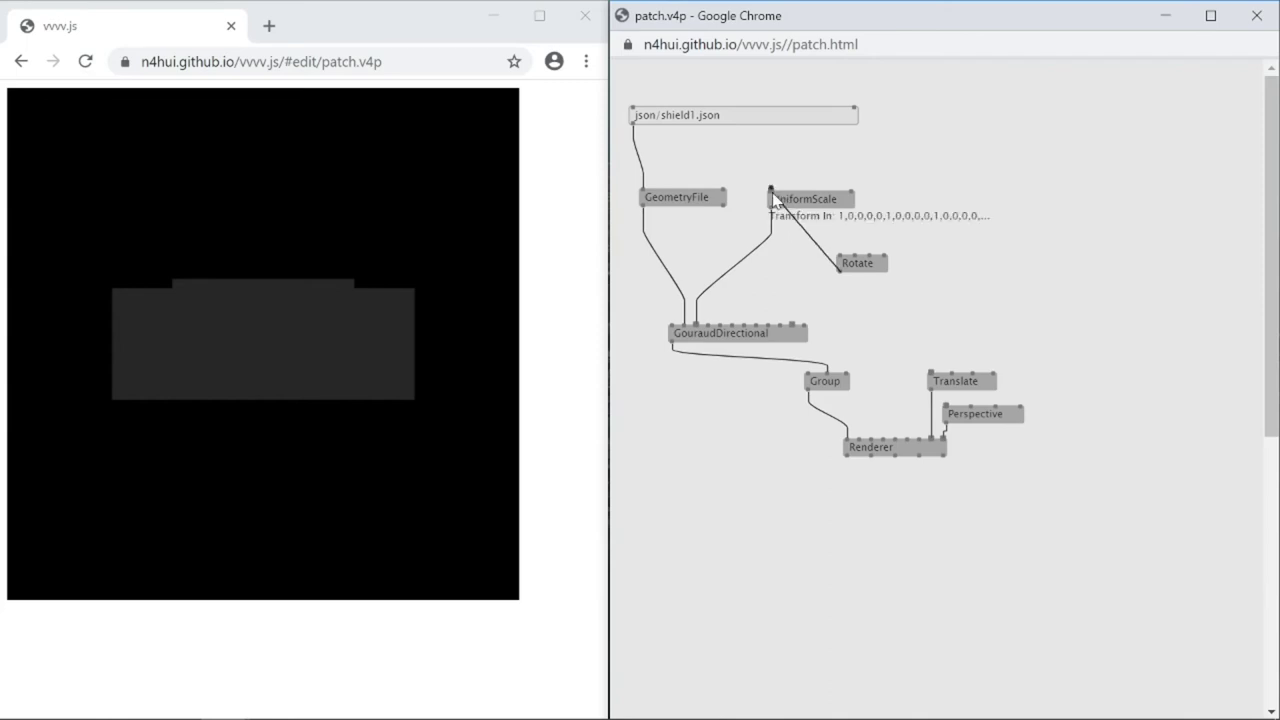
pyautogui.click(771, 188)
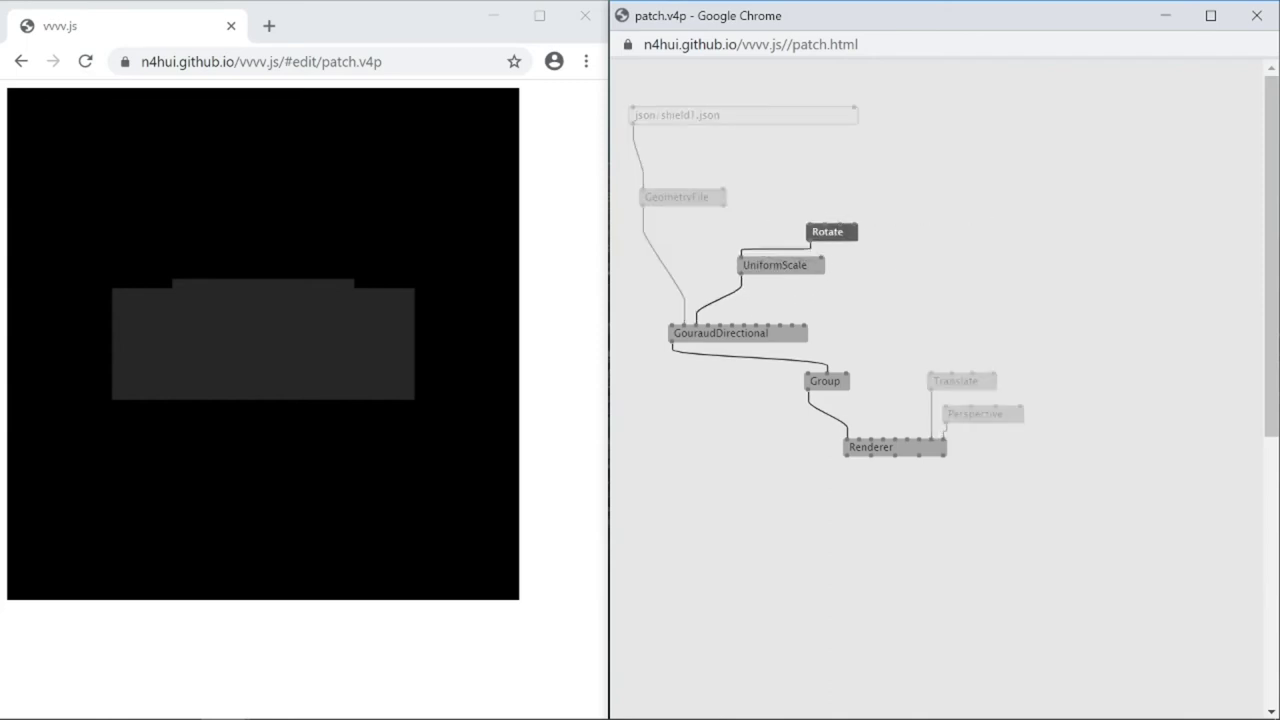
pyautogui.moveTo(778, 262); pyautogui.dragTo(790, 234)
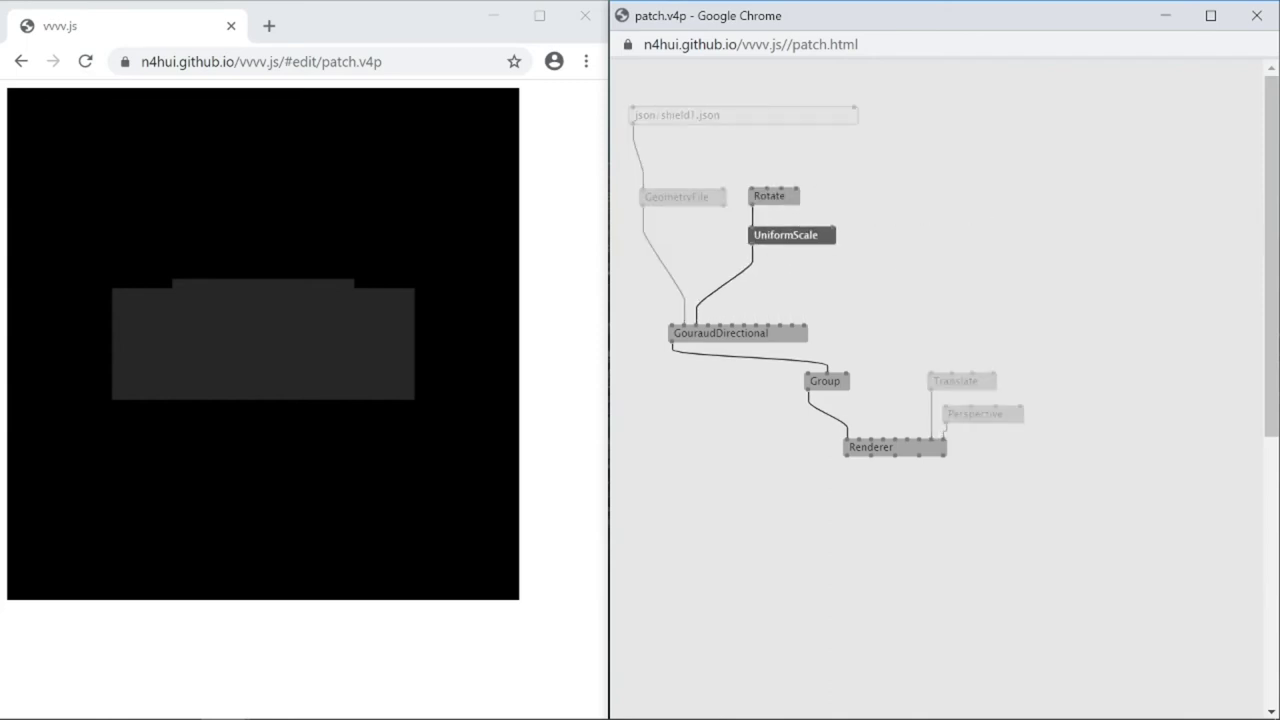
# Set a Rotate value to 0.25, then drag the Y rotation to about -0.599.
pyautogui.doubleClick(767, 197)
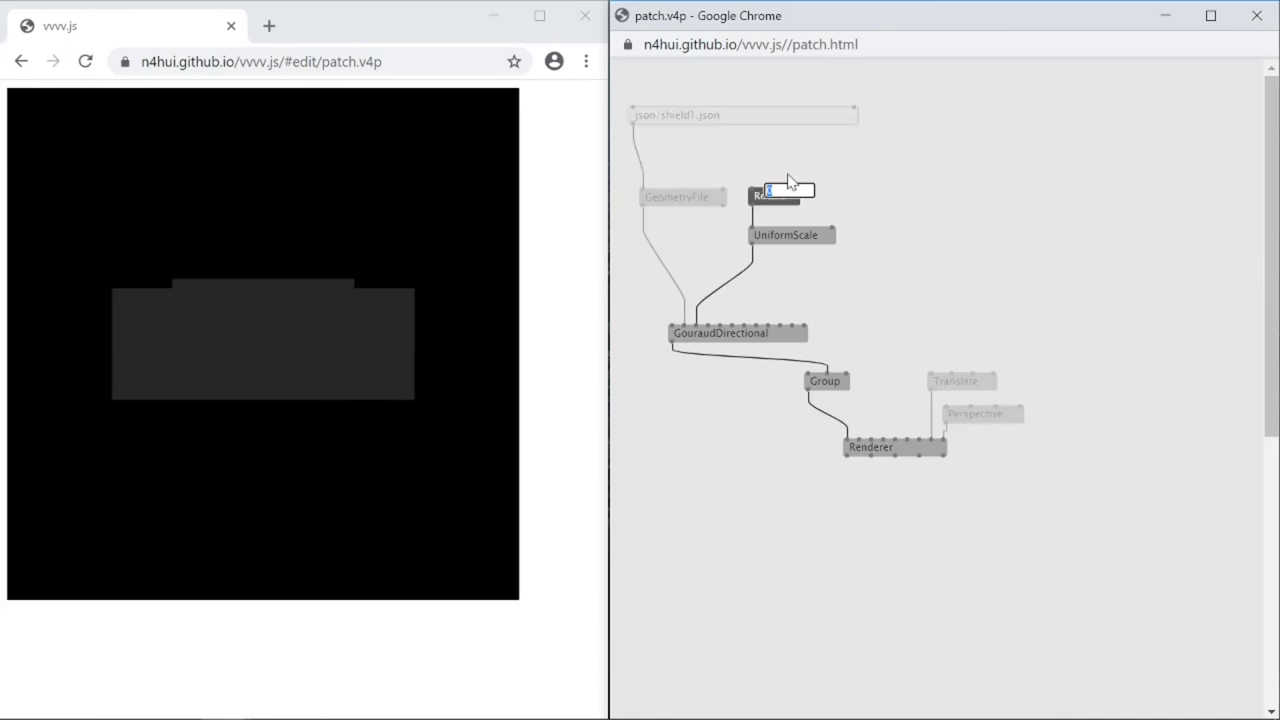
pyautogui.write('0.25')
pyautogui.press('Return')
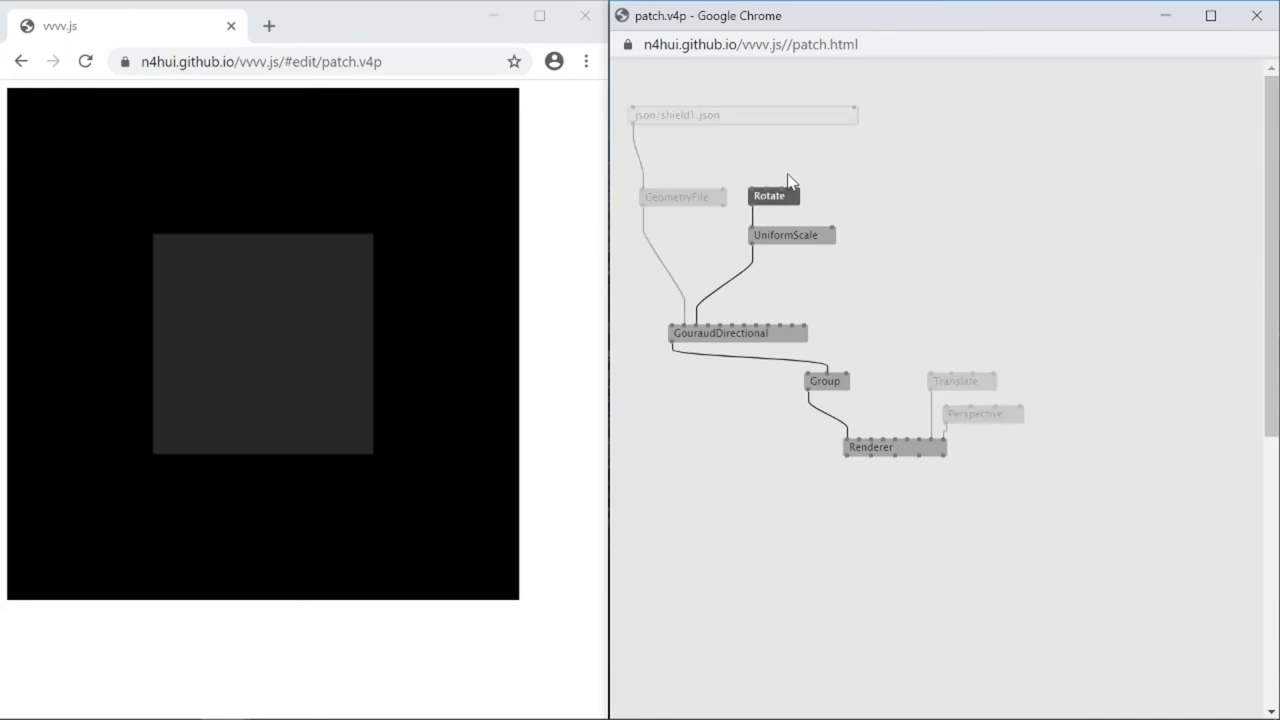
pyautogui.click(808, 164)
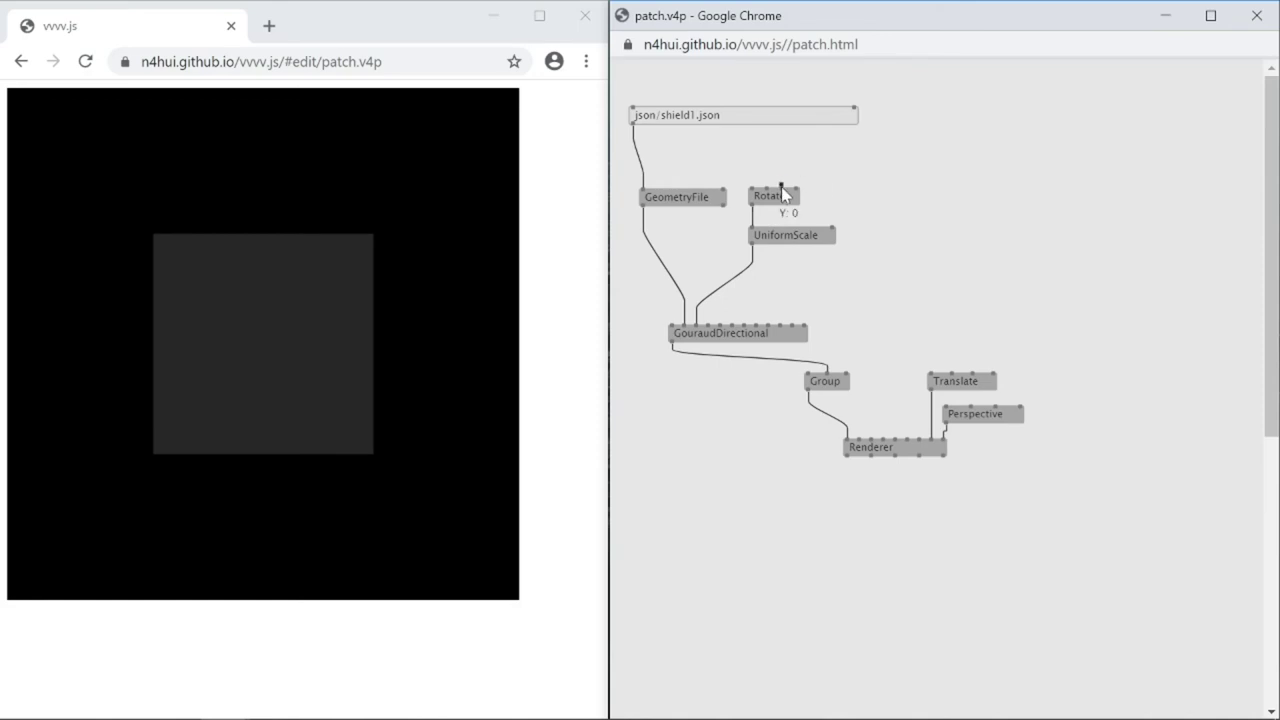
pyautogui.rightClick(782, 188)
pyautogui.write('0.001')
pyautogui.moveTo(803, 186); pyautogui.dragTo(803, 230, button='right')
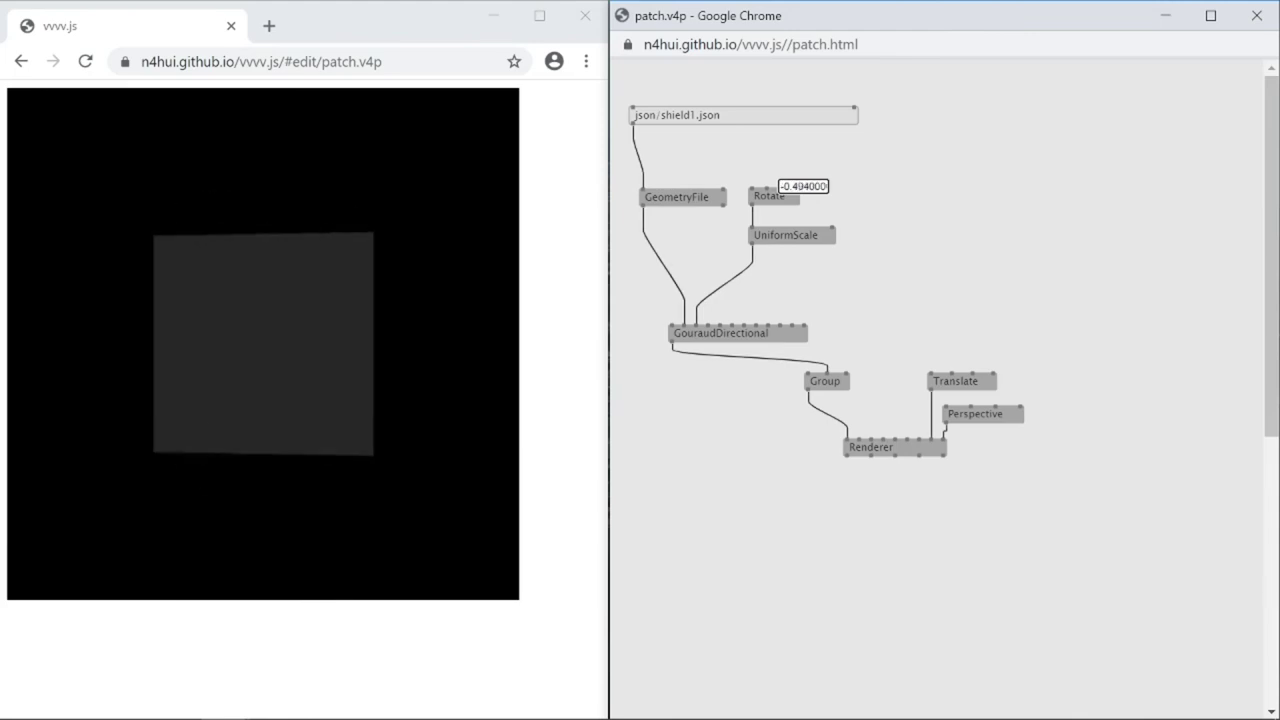
pyautogui.moveTo(803, 186); pyautogui.dragTo(803, 200, button='right')
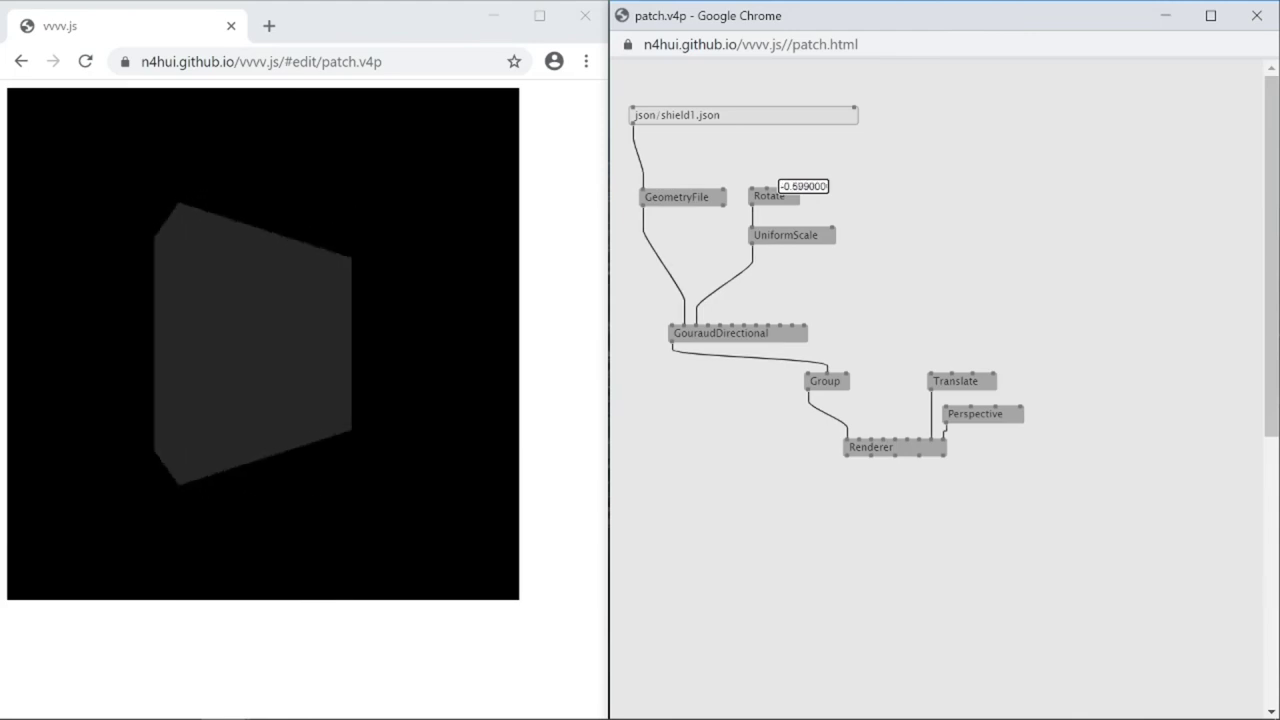
# Add a Vector node linked to GouraudDirectional's Light Direction input, placed near the shader.
pyautogui.doubleClick(866, 271)
pyautogui.write('vec')
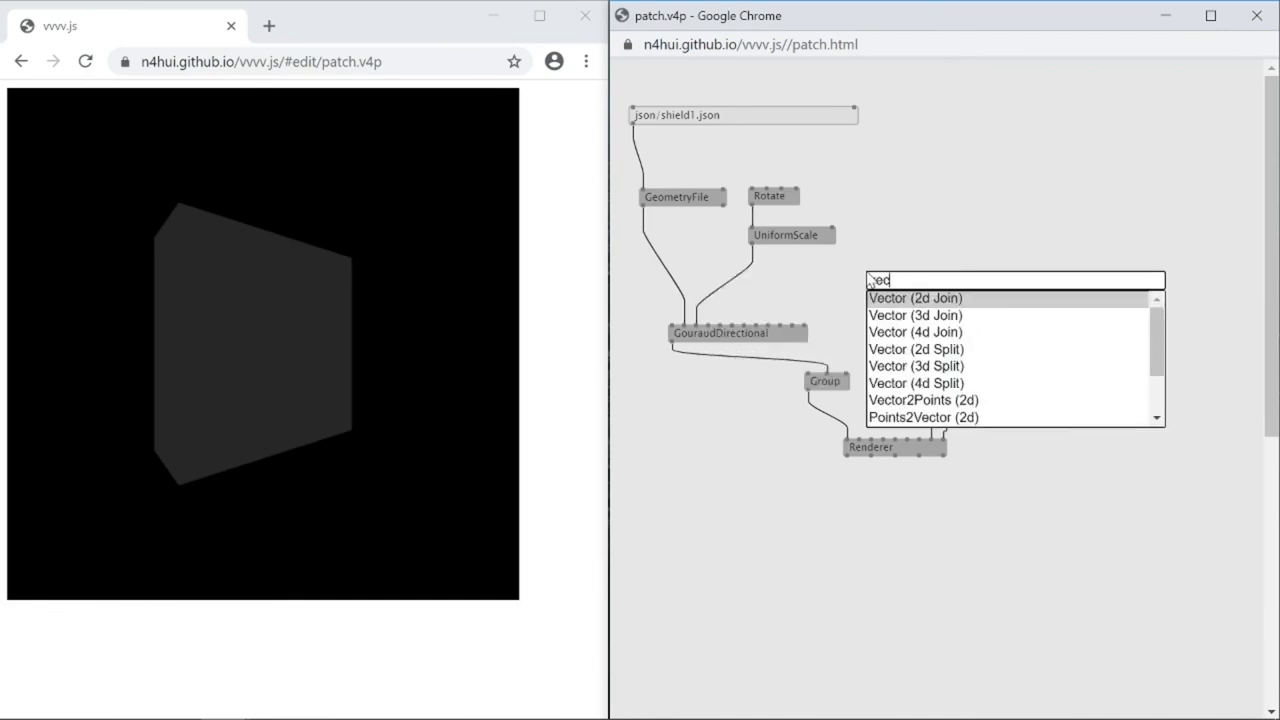
pyautogui.write('t')
pyautogui.click(891, 315)
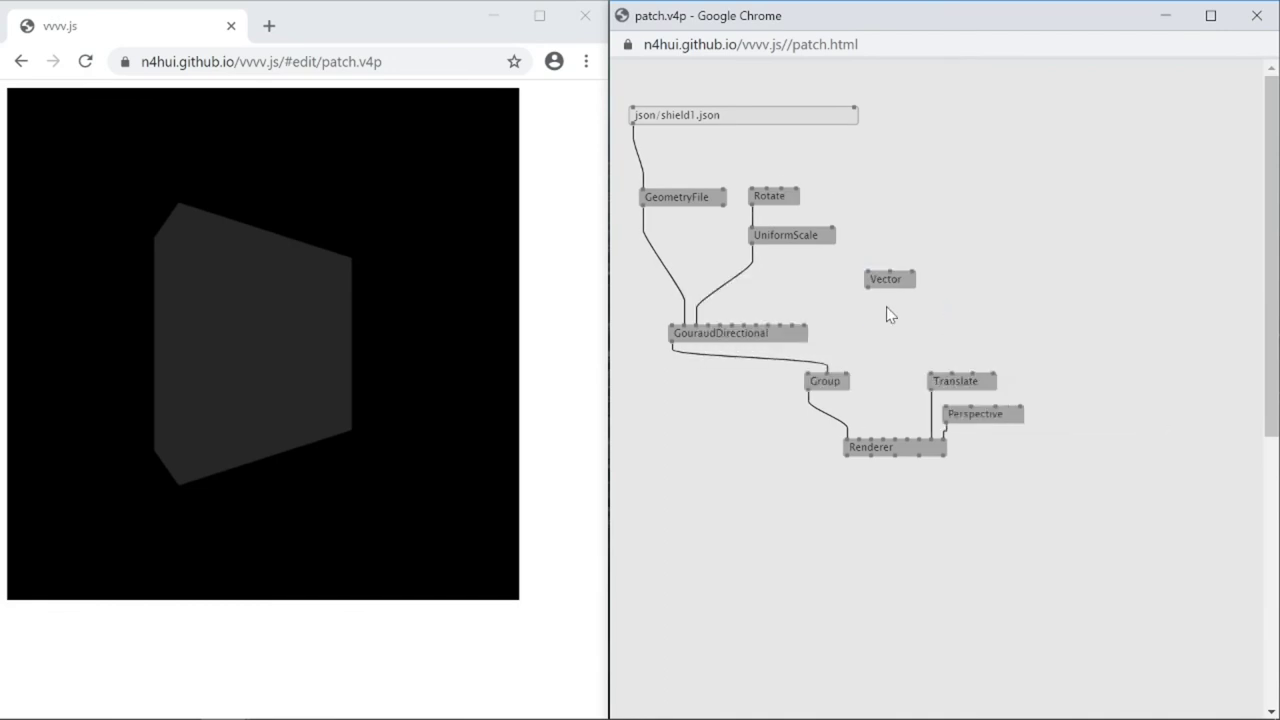
pyautogui.click(867, 285)
pyautogui.click(720, 325)
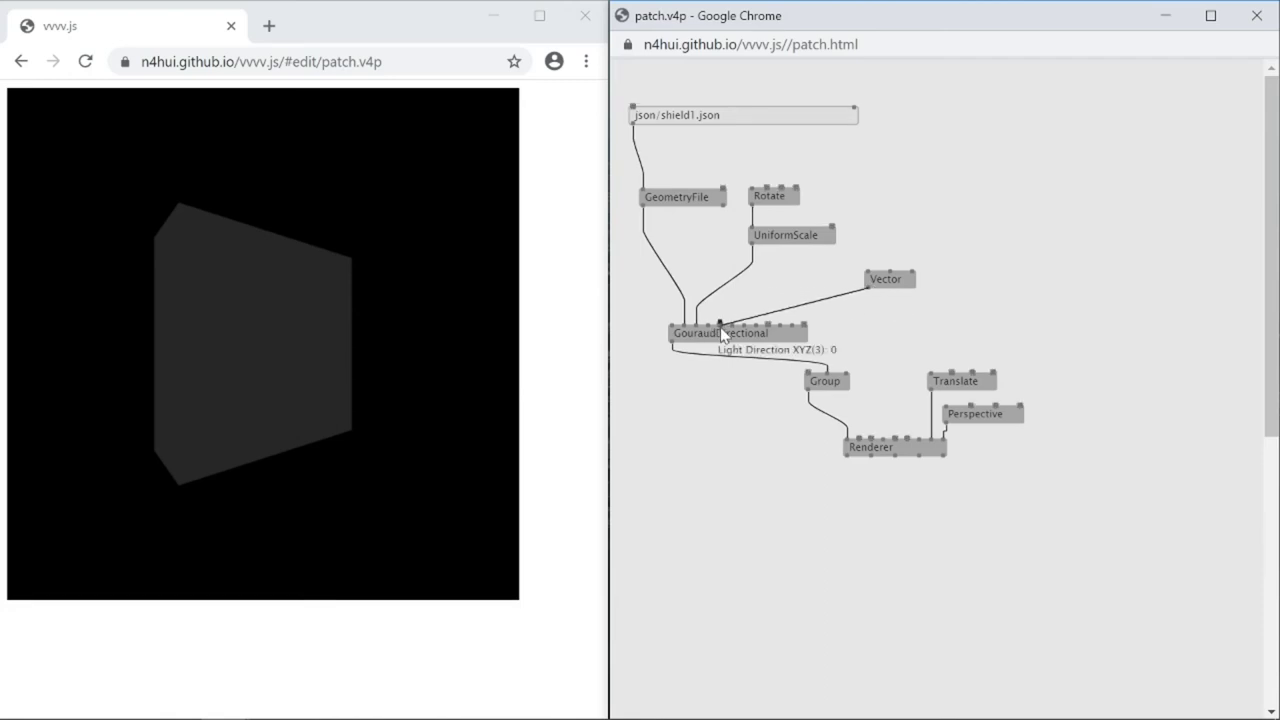
pyautogui.moveTo(885, 280); pyautogui.dragTo(790, 288)
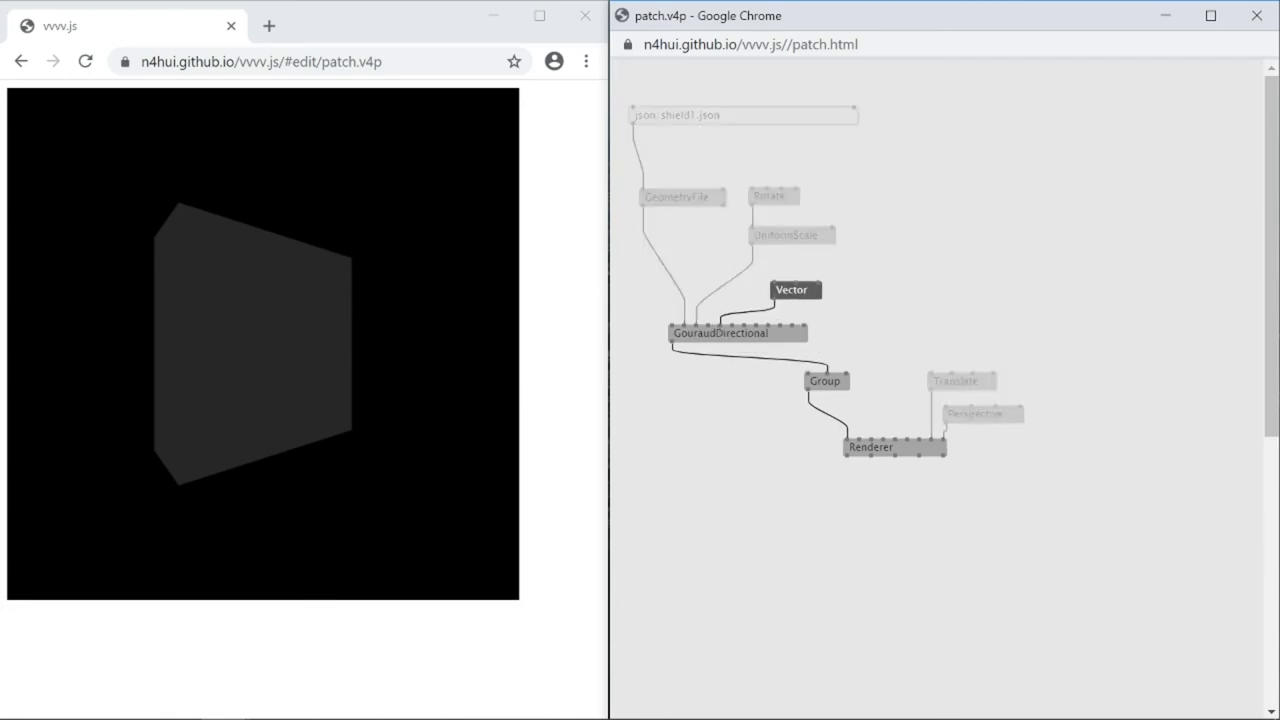
pyautogui.click(837, 289)
pyautogui.moveTo(772, 280)
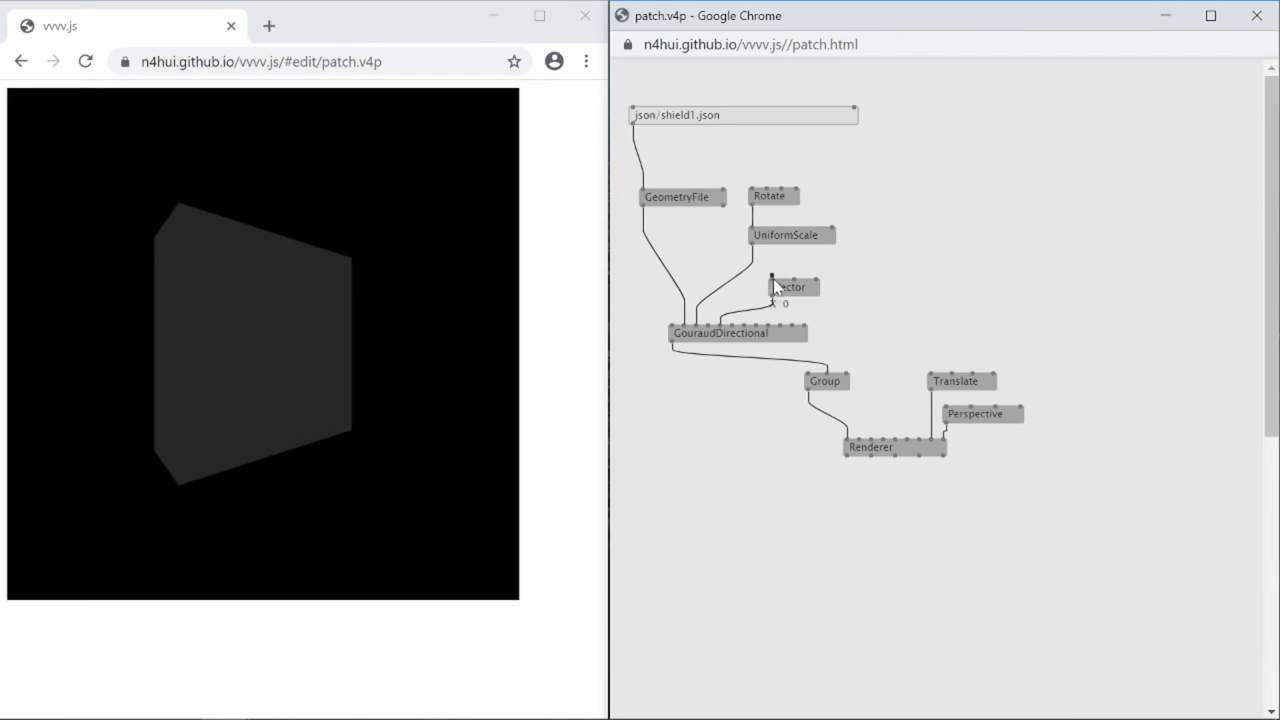
# Adjust the Vector's light direction values, entering 1.5449996 for Y and scrolling the others to about -1.32.
pyautogui.rightClick(795, 286)
pyautogui.write('1.5449996')
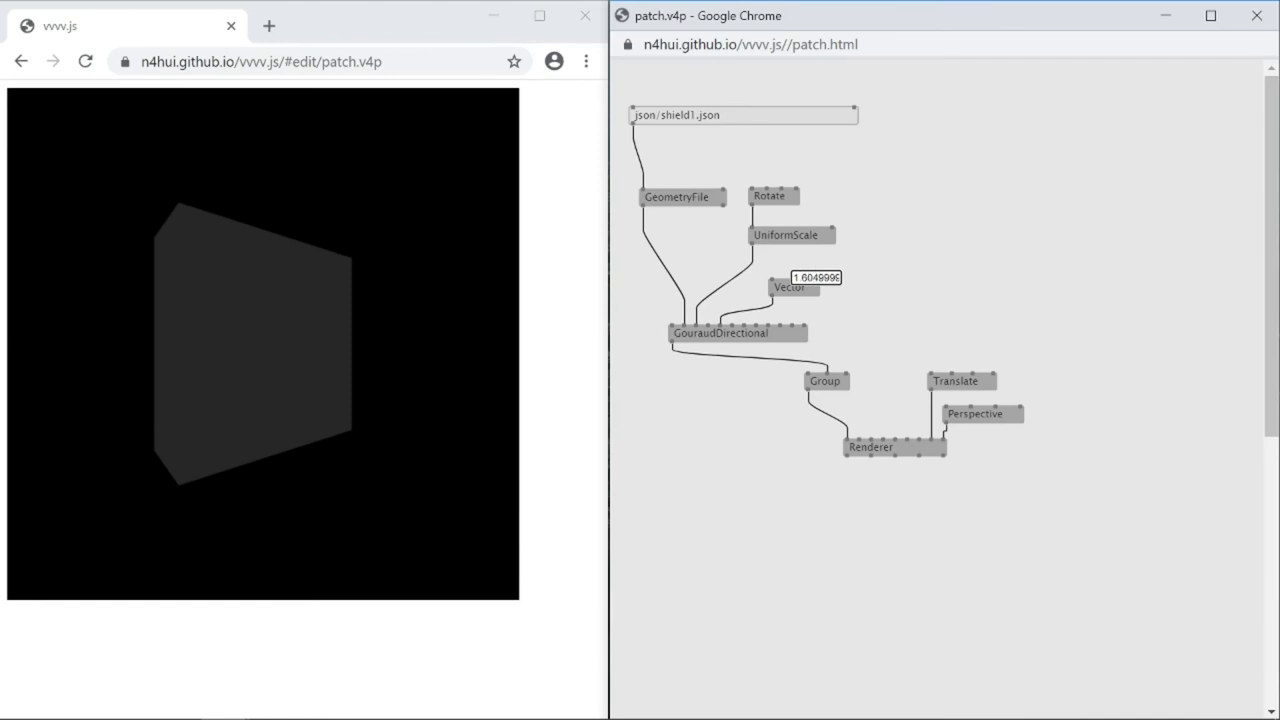
pyautogui.click(874, 280)
pyautogui.doubleClick(773, 280)
pyautogui.scroll(-3, 794, 277)
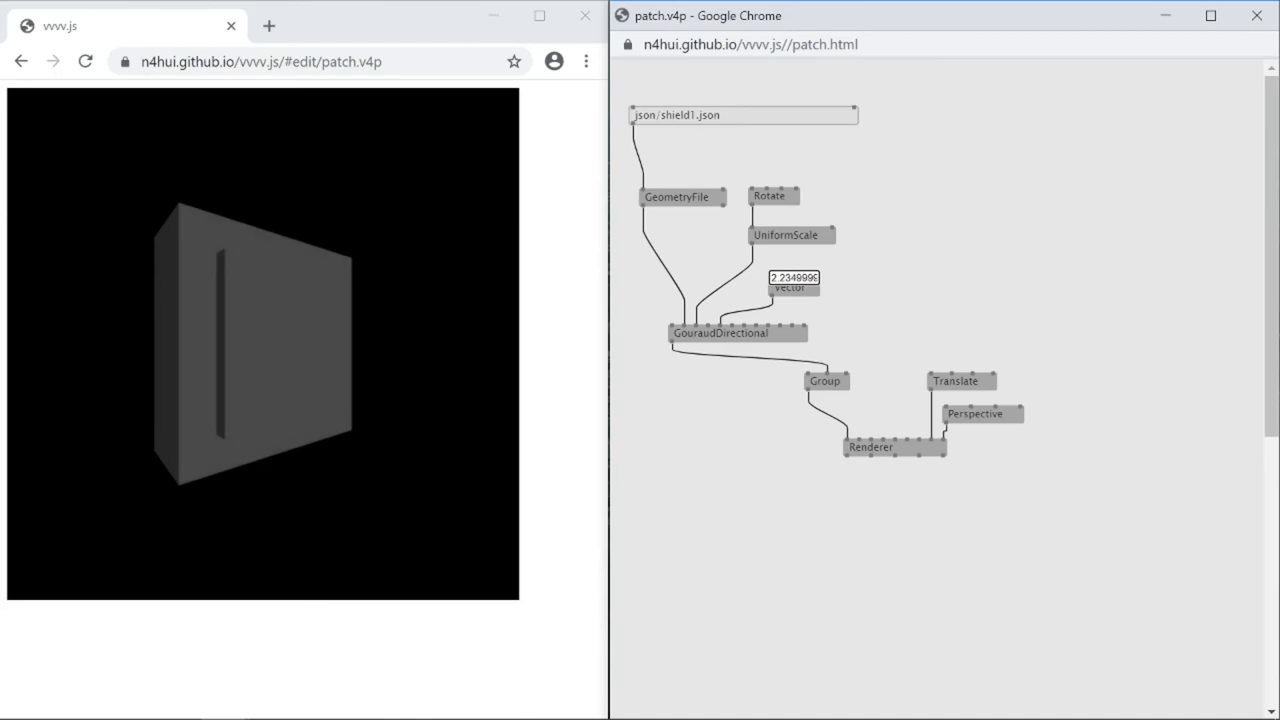
pyautogui.click(866, 294)
pyautogui.doubleClick(818, 280)
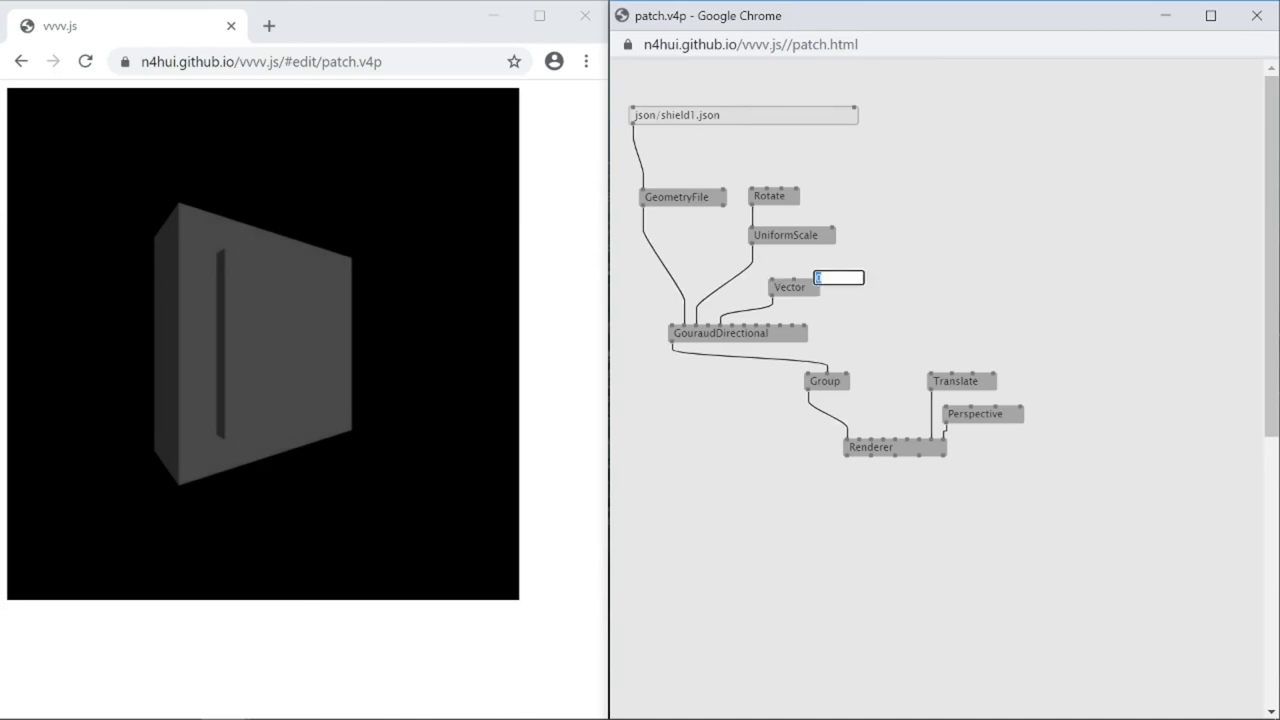
pyautogui.scroll(3, 839, 277)
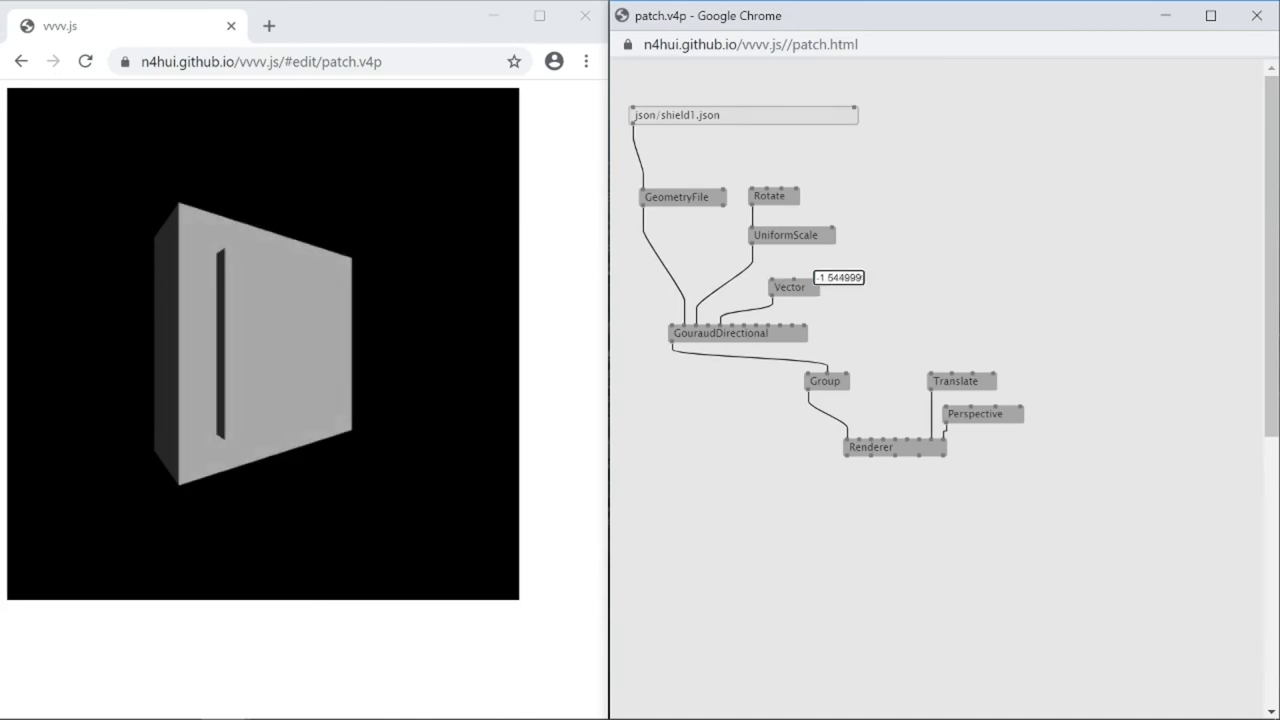
pyautogui.scroll(5, 839, 277)
pyautogui.scroll(5, 839, 277)
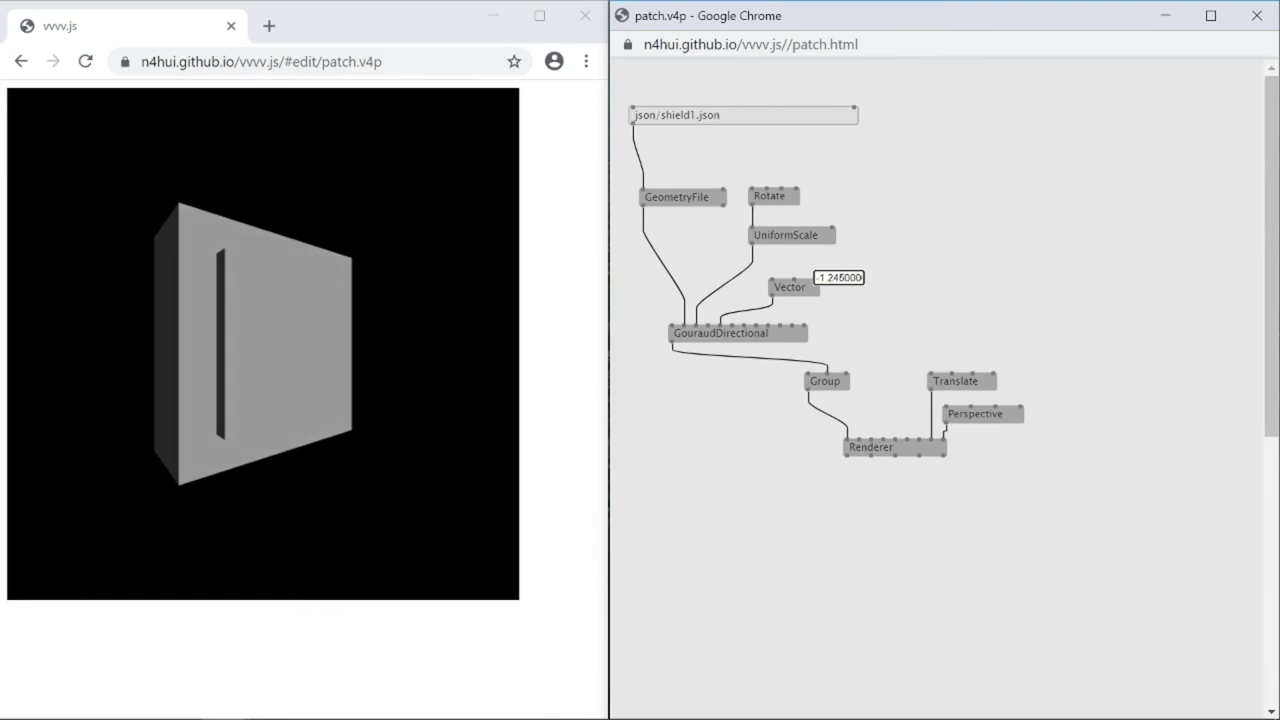
pyautogui.scroll(7, 839, 277)
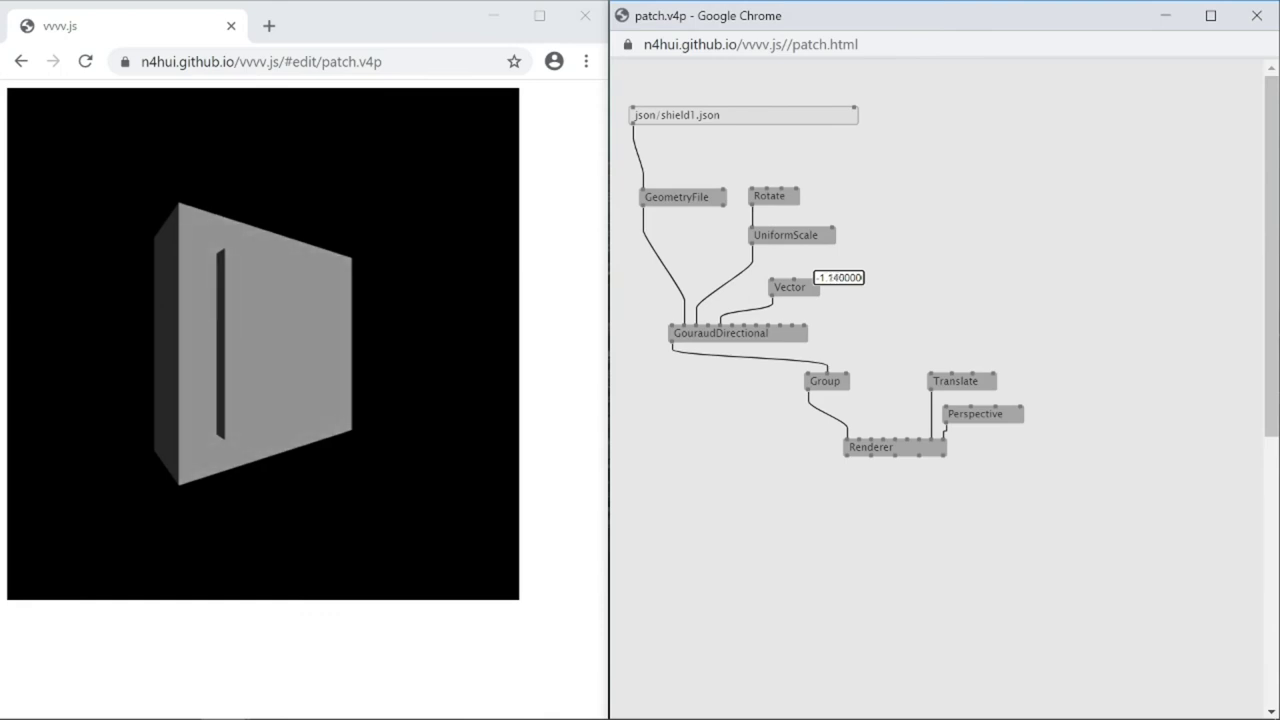
pyautogui.click(931, 278)
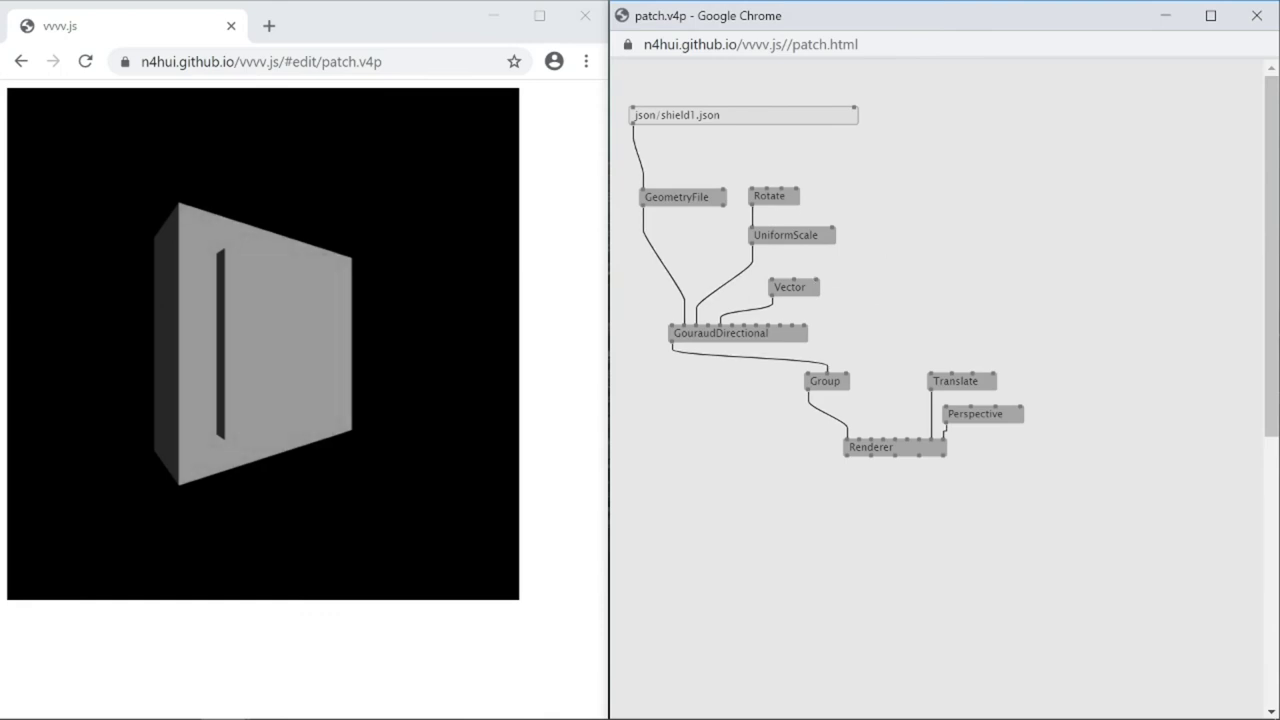
# Fine-tune the Rotate value to -0.659 to show the shield's lit slotted face.
pyautogui.click(782, 189)
pyautogui.scroll(2, 782, 189)
pyautogui.scroll(2, 782, 189)
pyautogui.scroll(2, 782, 189)
pyautogui.scroll(2, 782, 189)
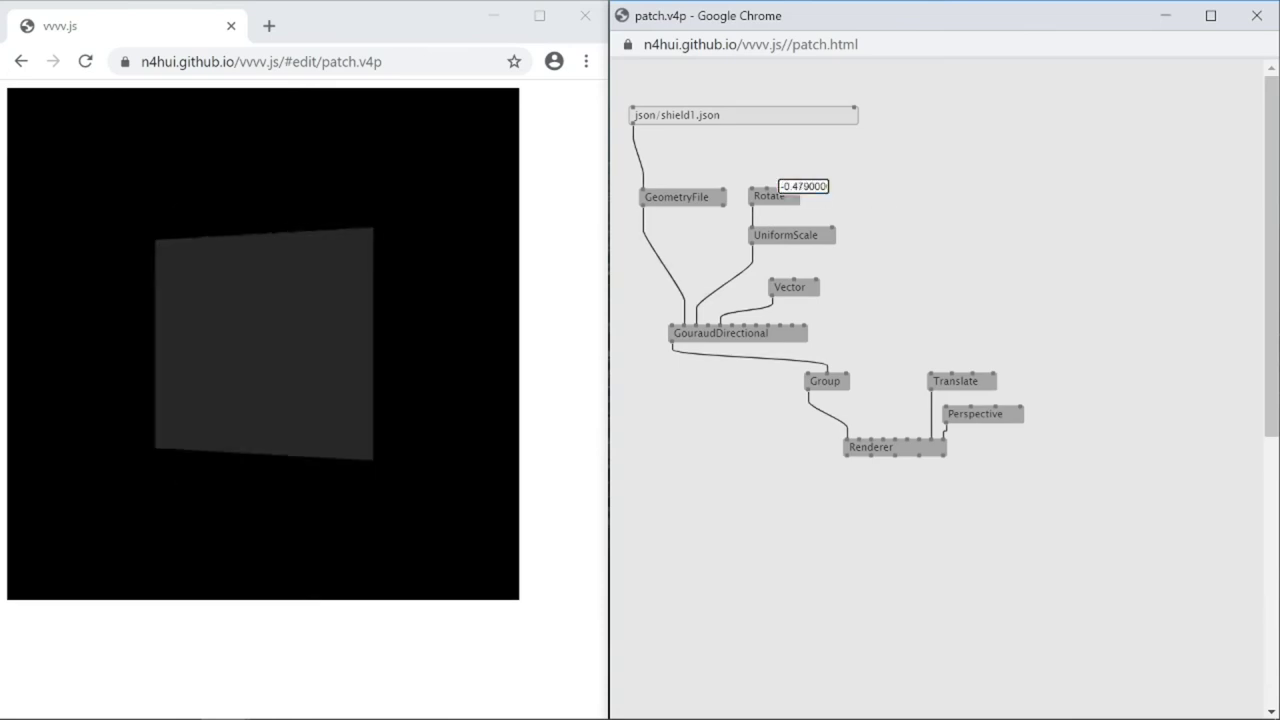
pyautogui.scroll(-3, 782, 189)
pyautogui.scroll(-3, 782, 189)
pyautogui.scroll(-3, 782, 189)
pyautogui.scroll(-3, 782, 189)
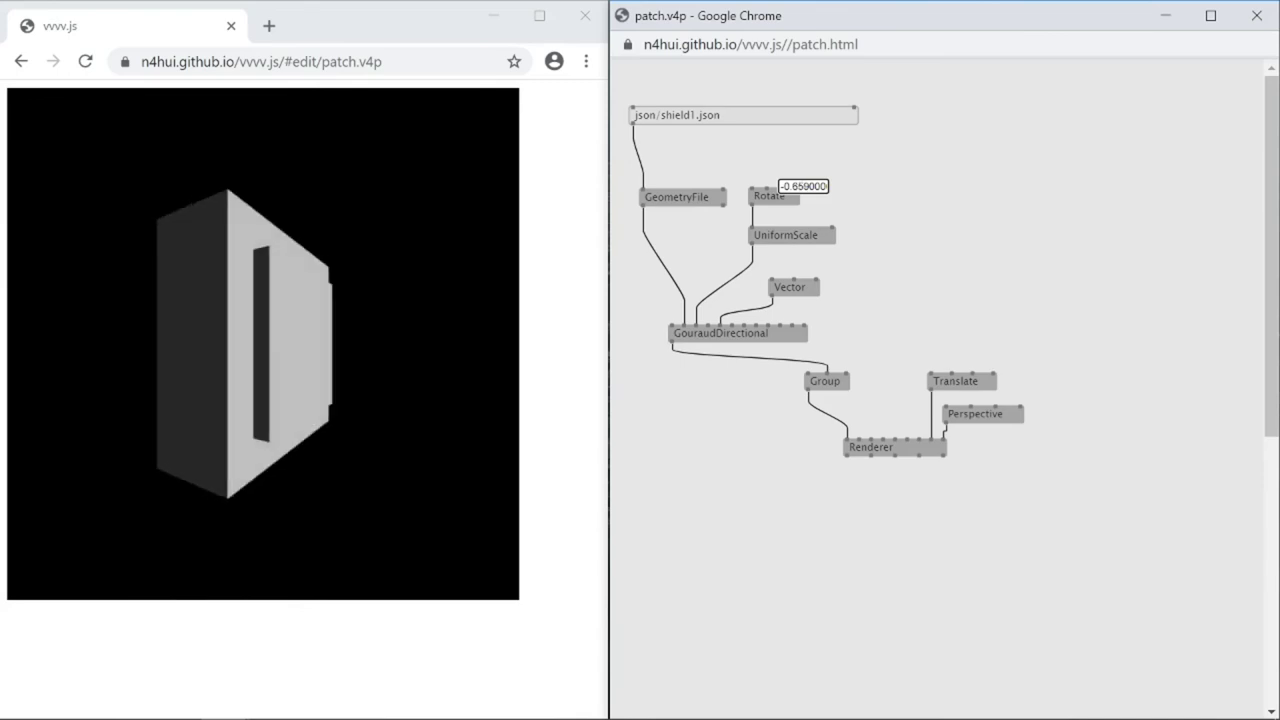
pyautogui.scroll(-2, 782, 189)
pyautogui.click(1052, 220)
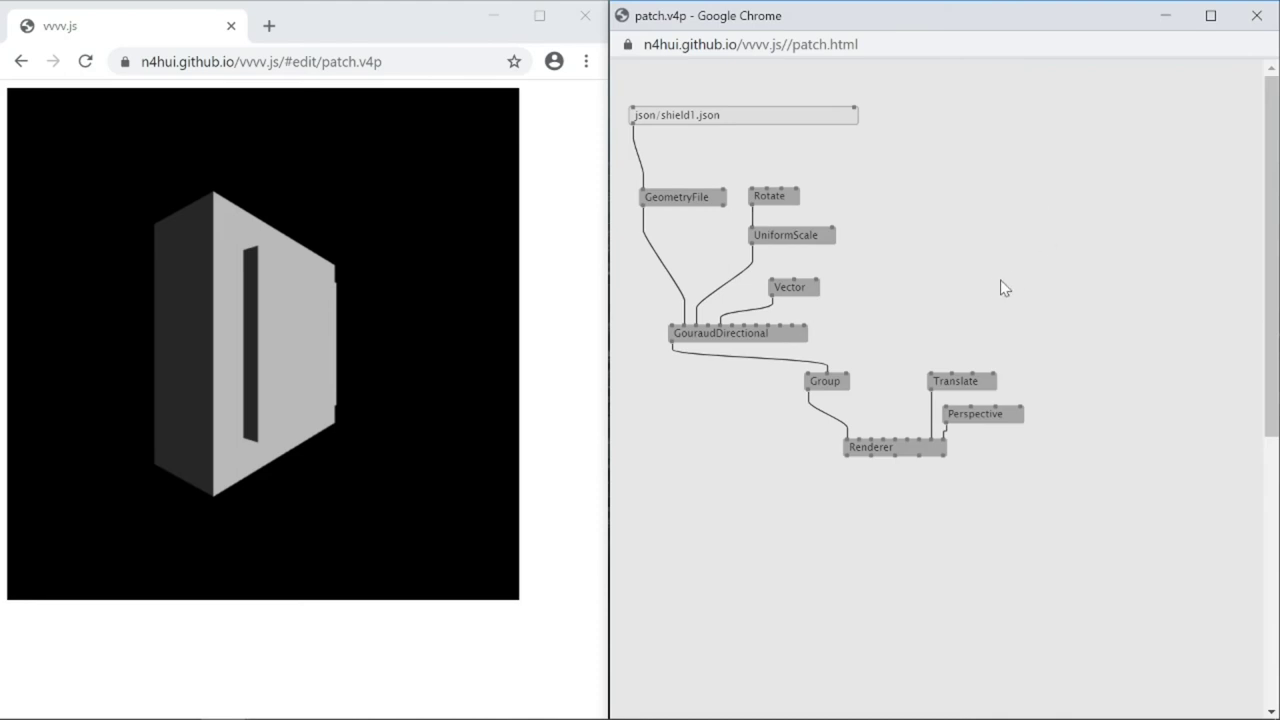
# Duplicate the json, GeometryFile and GouraudDirectional chain.
pyautogui.moveTo(619, 91); pyautogui.dragTo(718, 334)
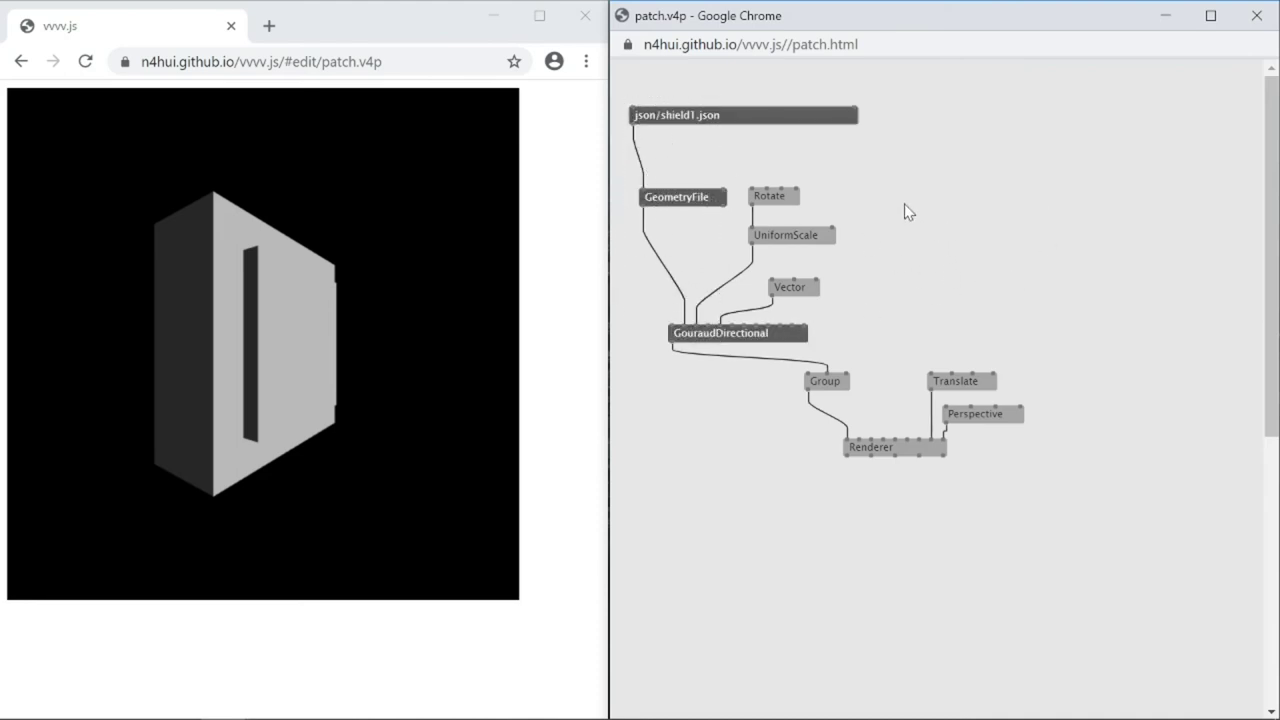
pyautogui.click(899, 108)
pyautogui.hotkey('ctrl', 'v')
pyautogui.click(998, 252)
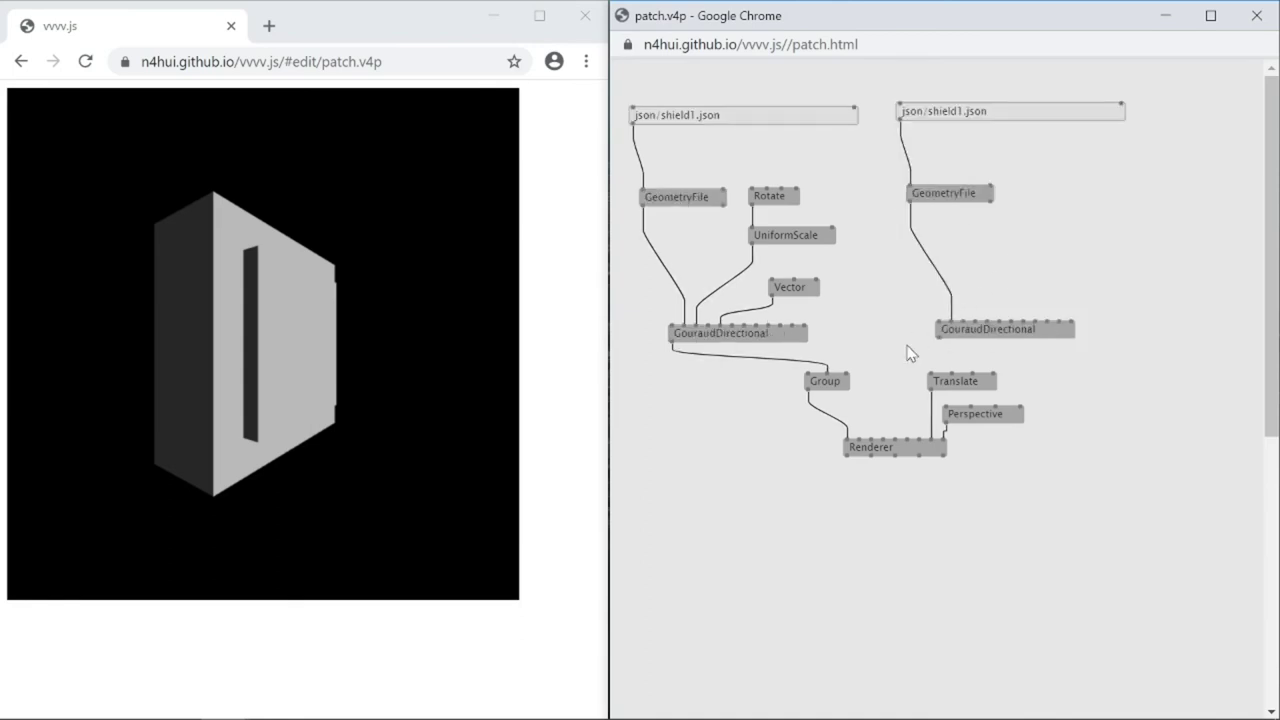
# Connect the copied GouraudDirectional to Group's second layer, the UniformScale transform and the Vector light direction.
pyautogui.click(940, 337)
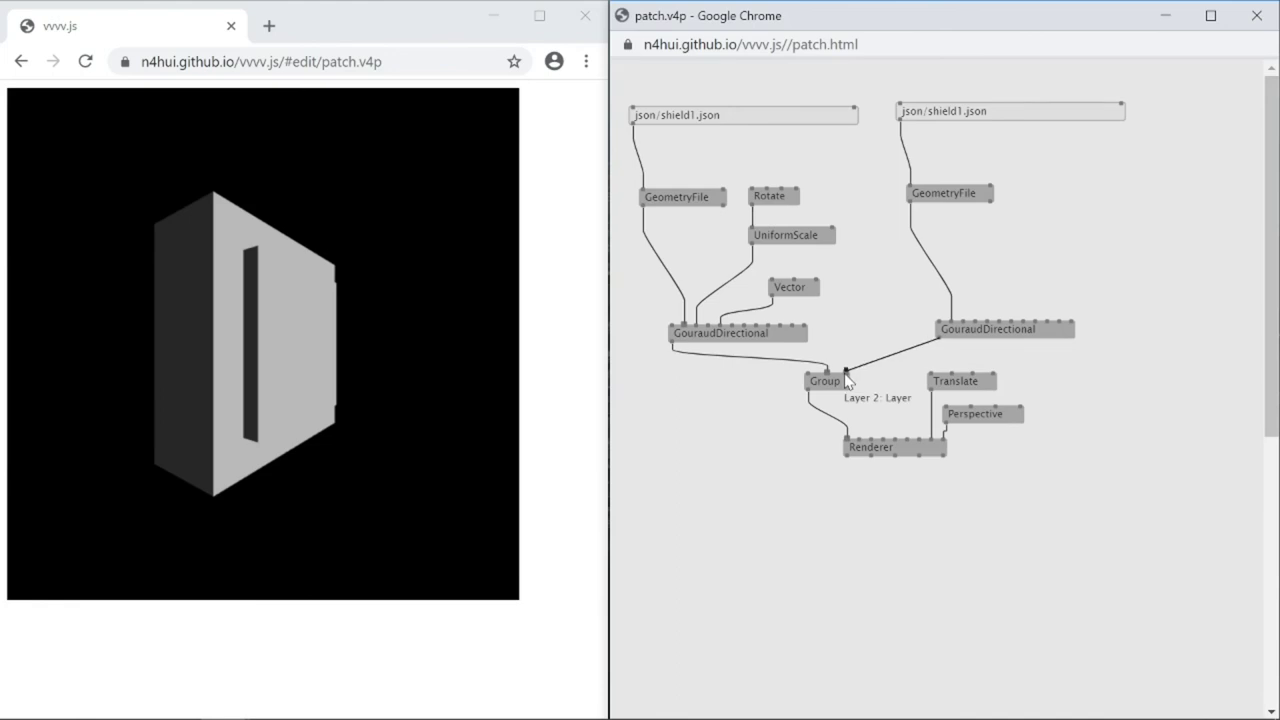
pyautogui.click(846, 372)
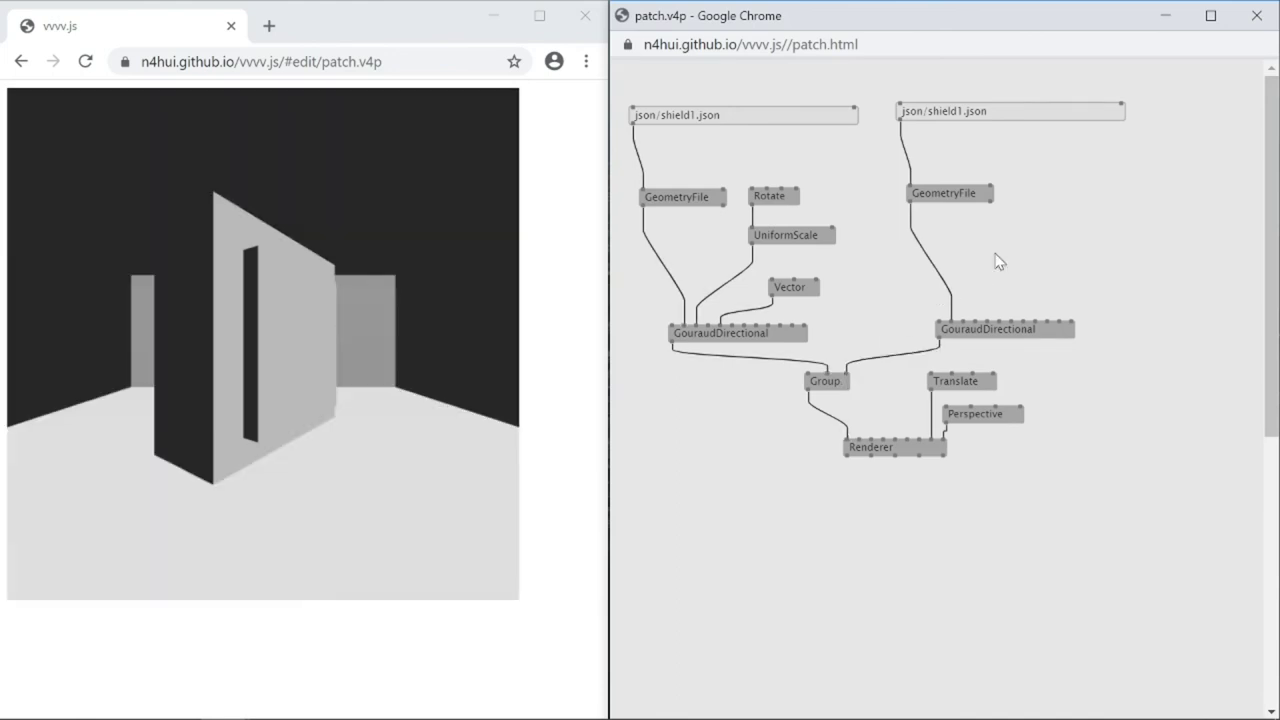
pyautogui.click(752, 242)
pyautogui.click(951, 321)
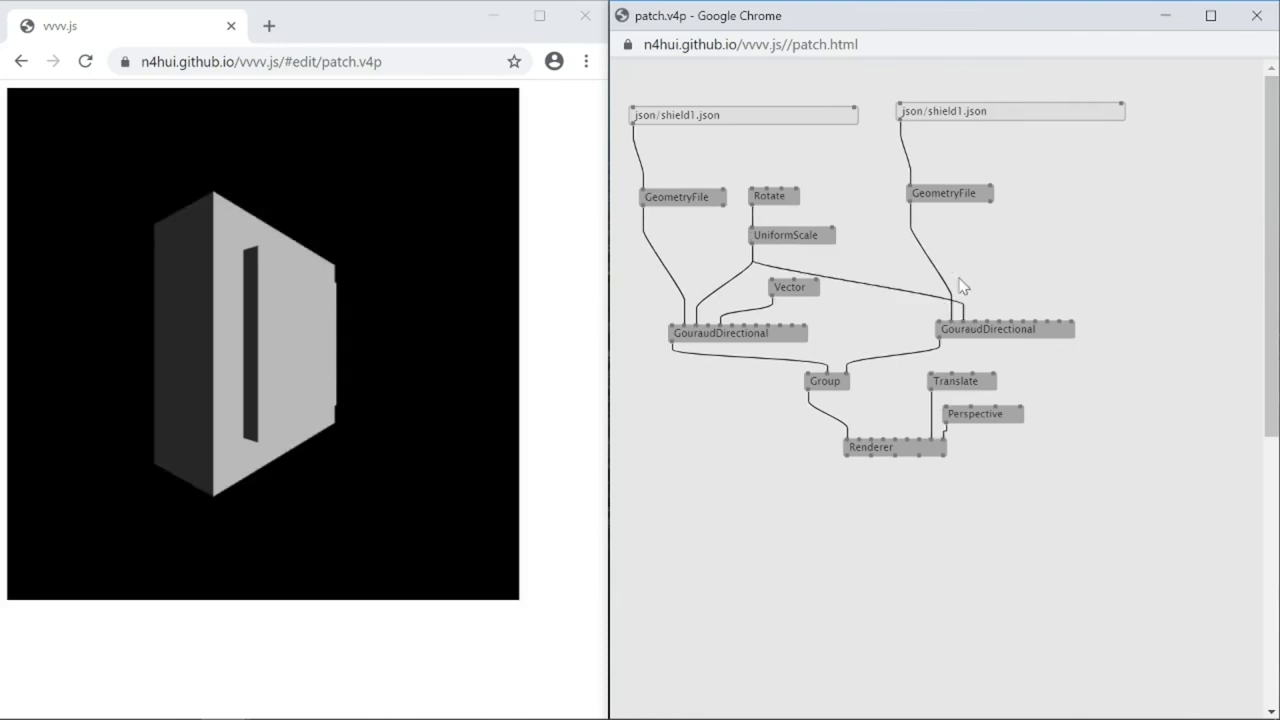
pyautogui.click(772, 295)
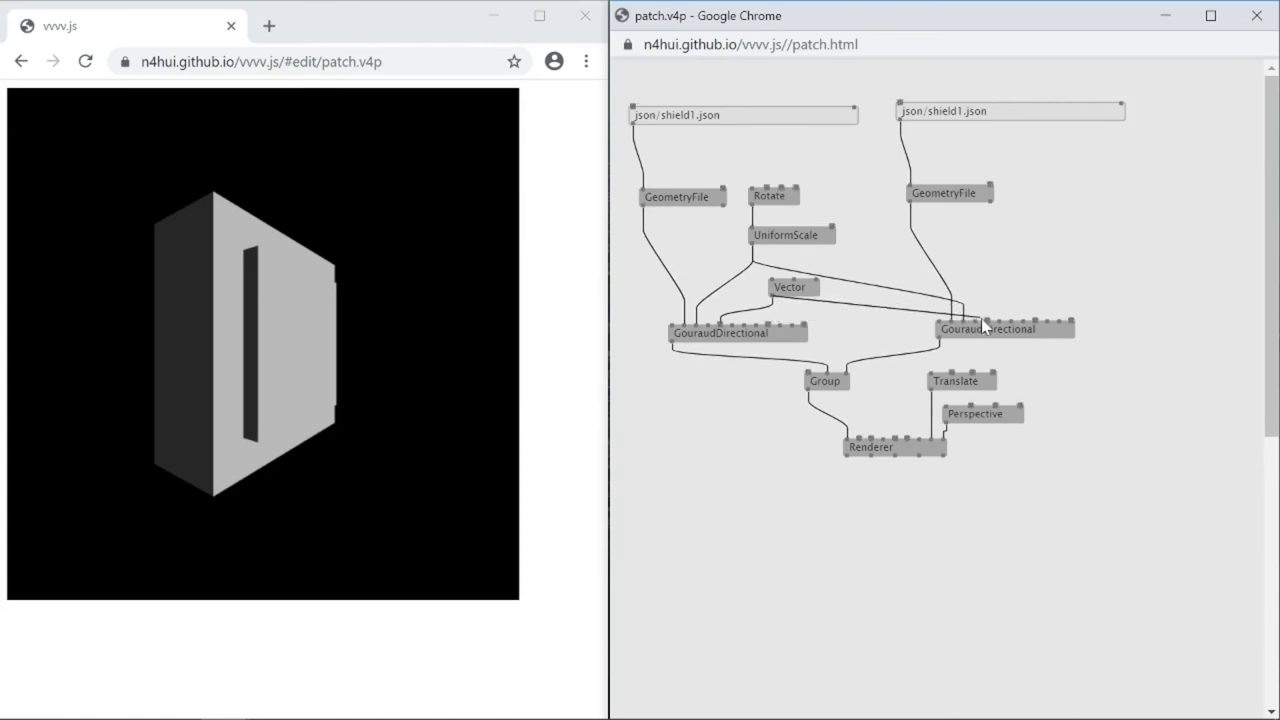
pyautogui.click(986, 319)
pyautogui.moveTo(791, 297); pyautogui.dragTo(868, 280)
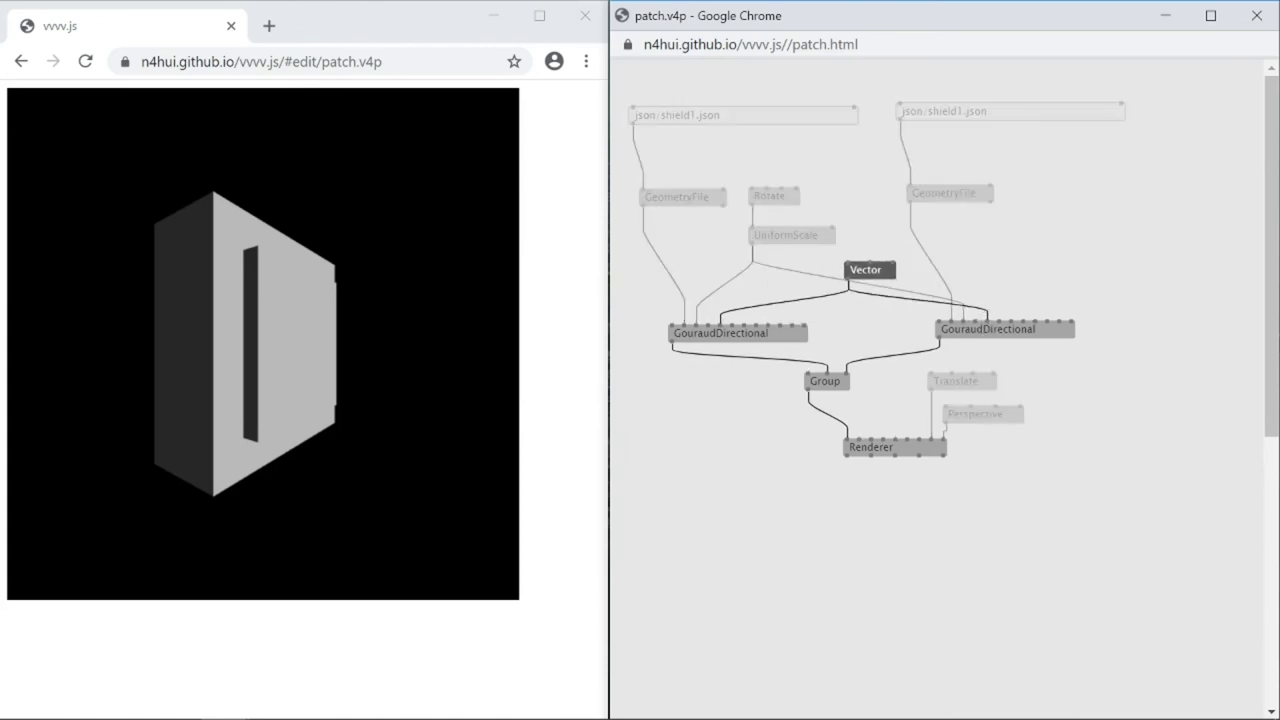
pyautogui.click(975, 265)
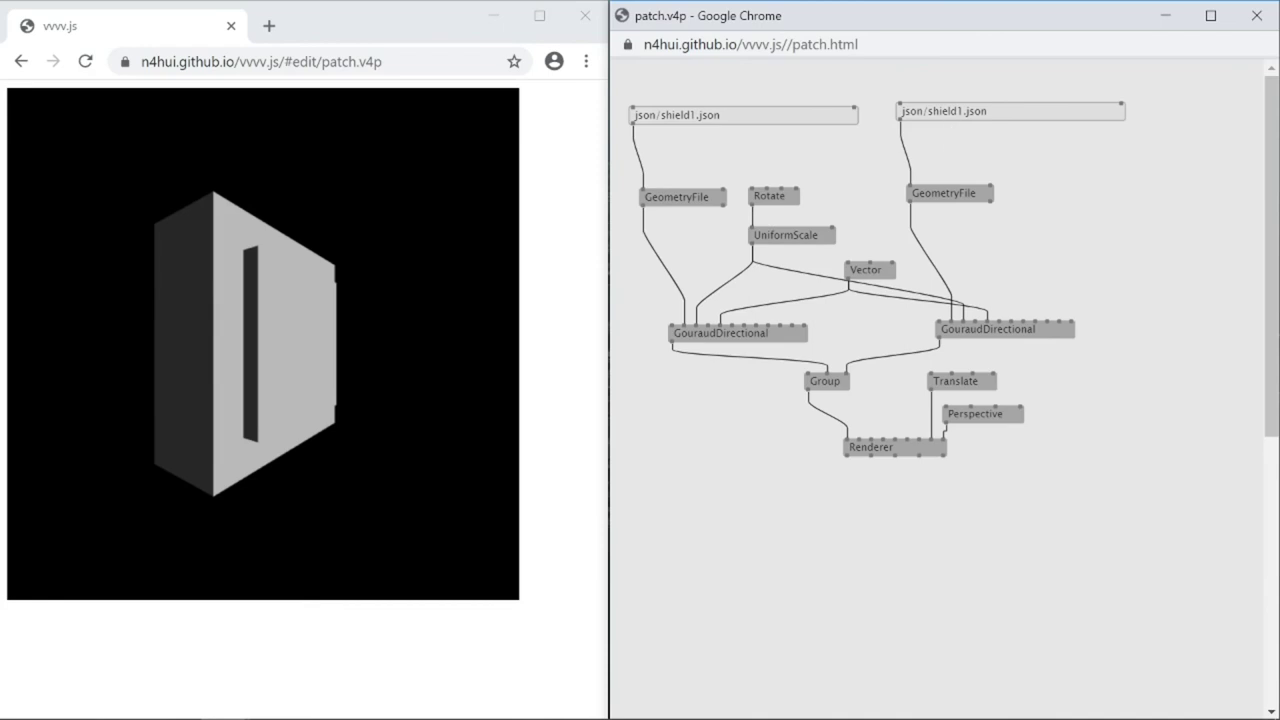
# Change the copied file path to json/shield2.json.
pyautogui.click(1010, 111)
pyautogui.doubleClick(1010, 111)
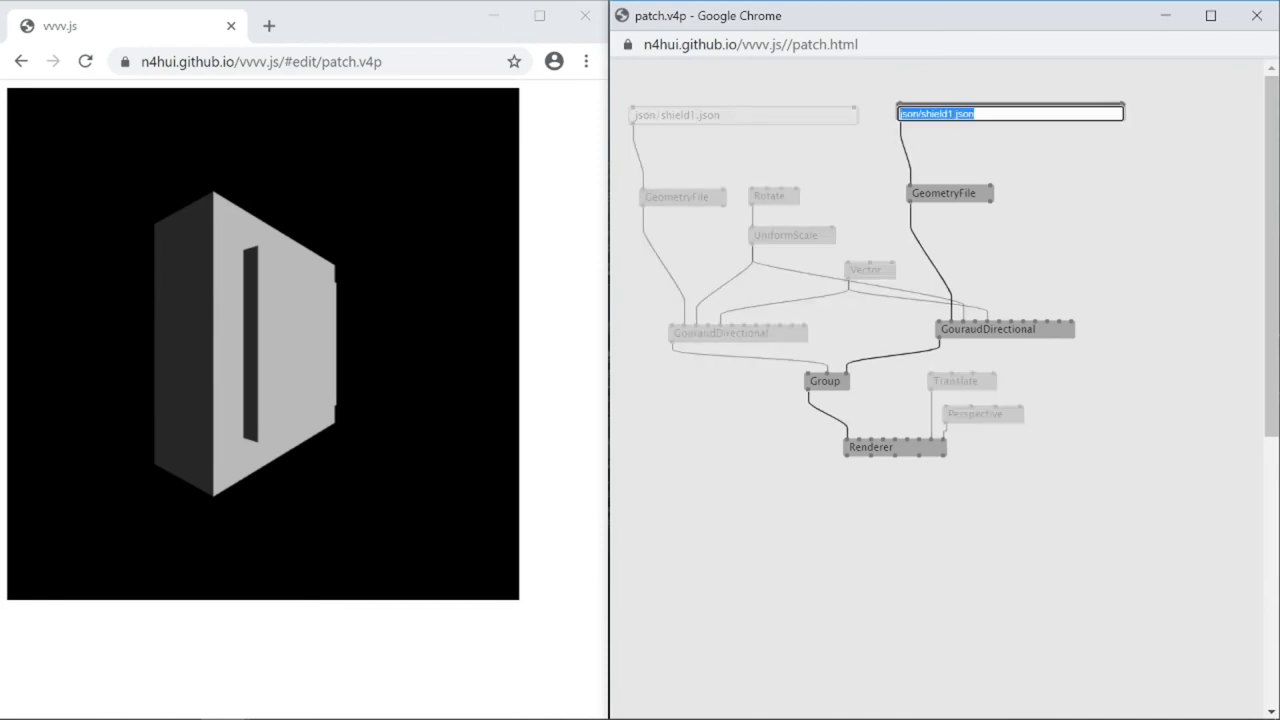
pyautogui.press('End')
pyautogui.press('Return')
pyautogui.click(1027, 171)
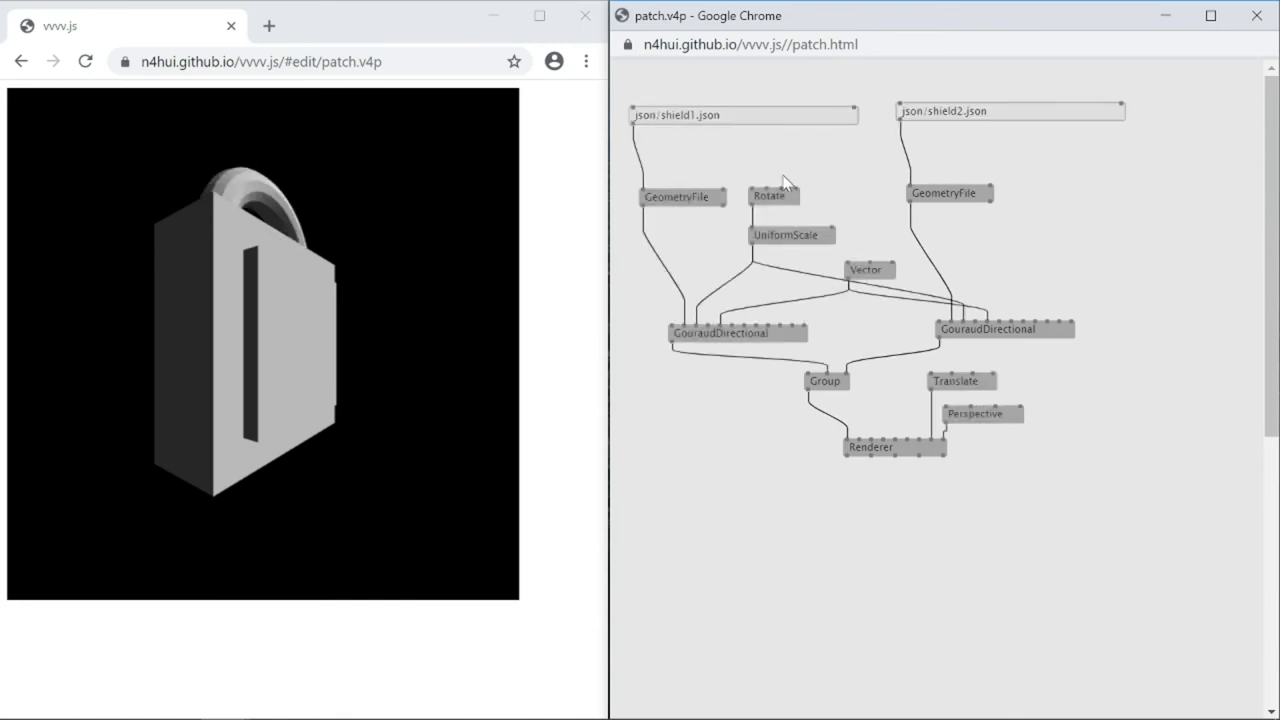
# Turn the Rotate value to about -0.614 and move the shading, Group and Renderer nodes about 100 px lower.
pyautogui.moveTo(790, 184); pyautogui.dragTo(790, 175, button='right')
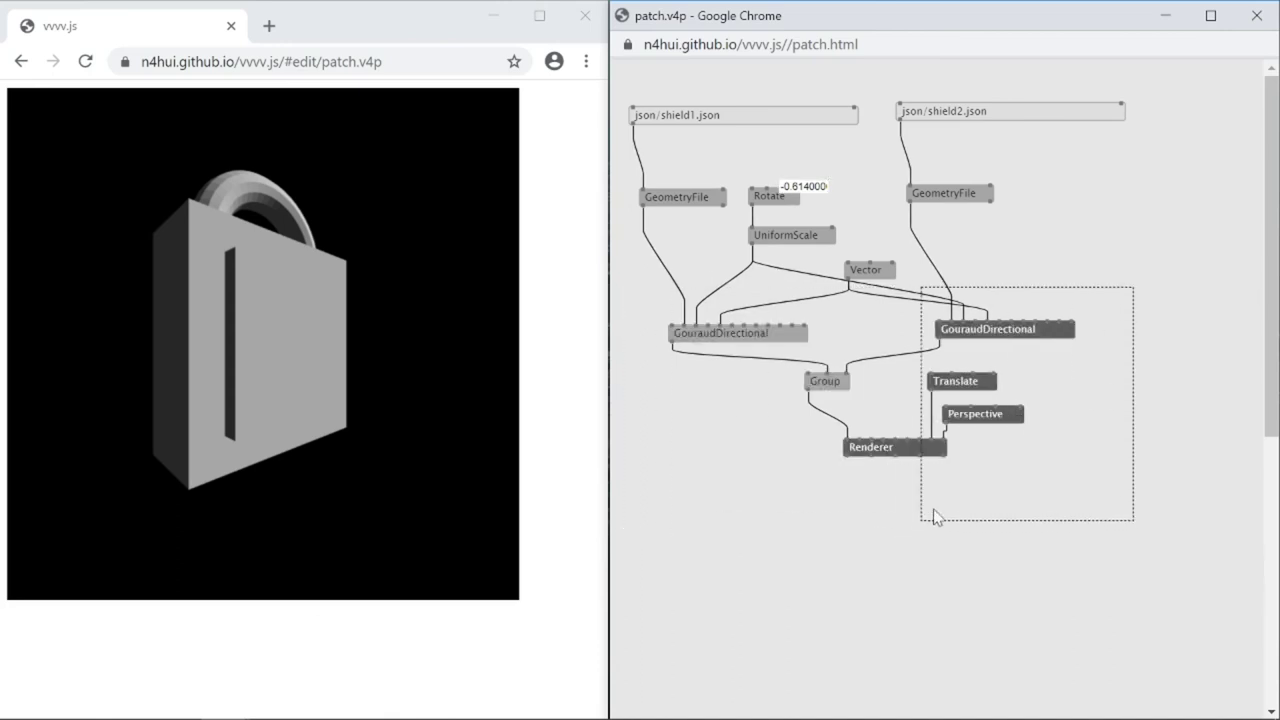
pyautogui.moveTo(1134, 288); pyautogui.dragTo(725, 498)
pyautogui.moveTo(875, 452); pyautogui.dragTo(875, 560)
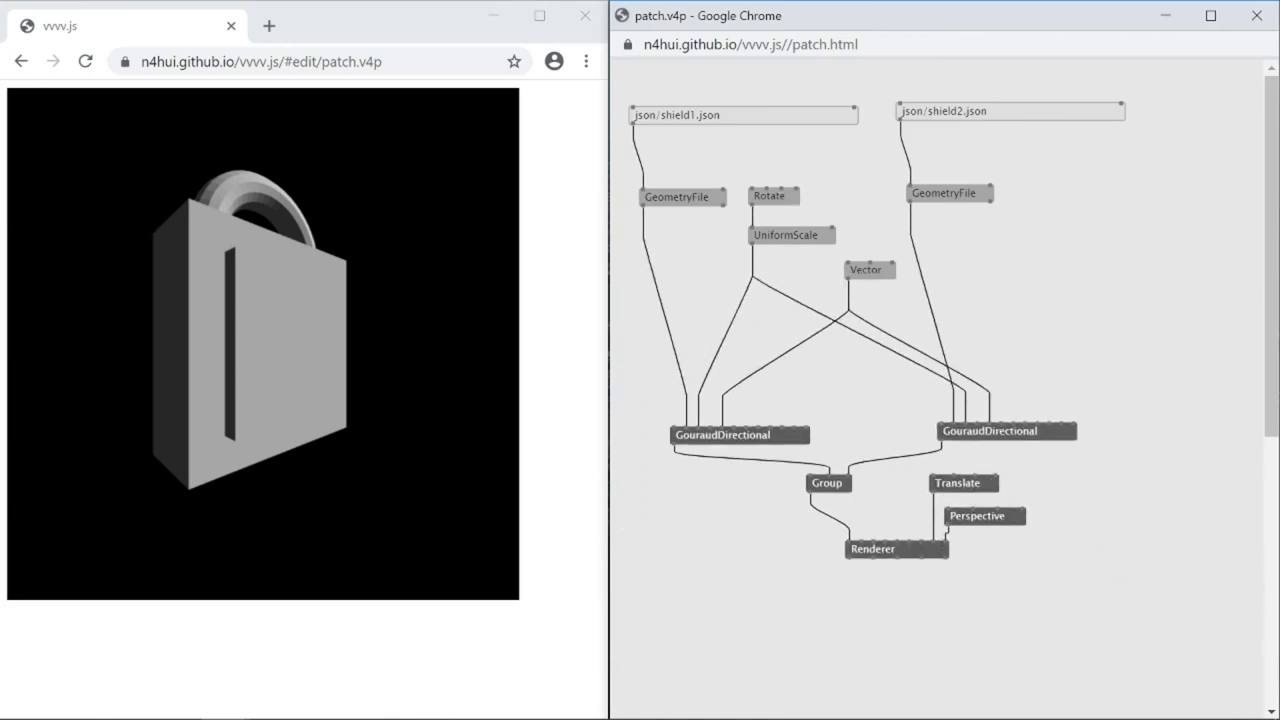
pyautogui.click(977, 355)
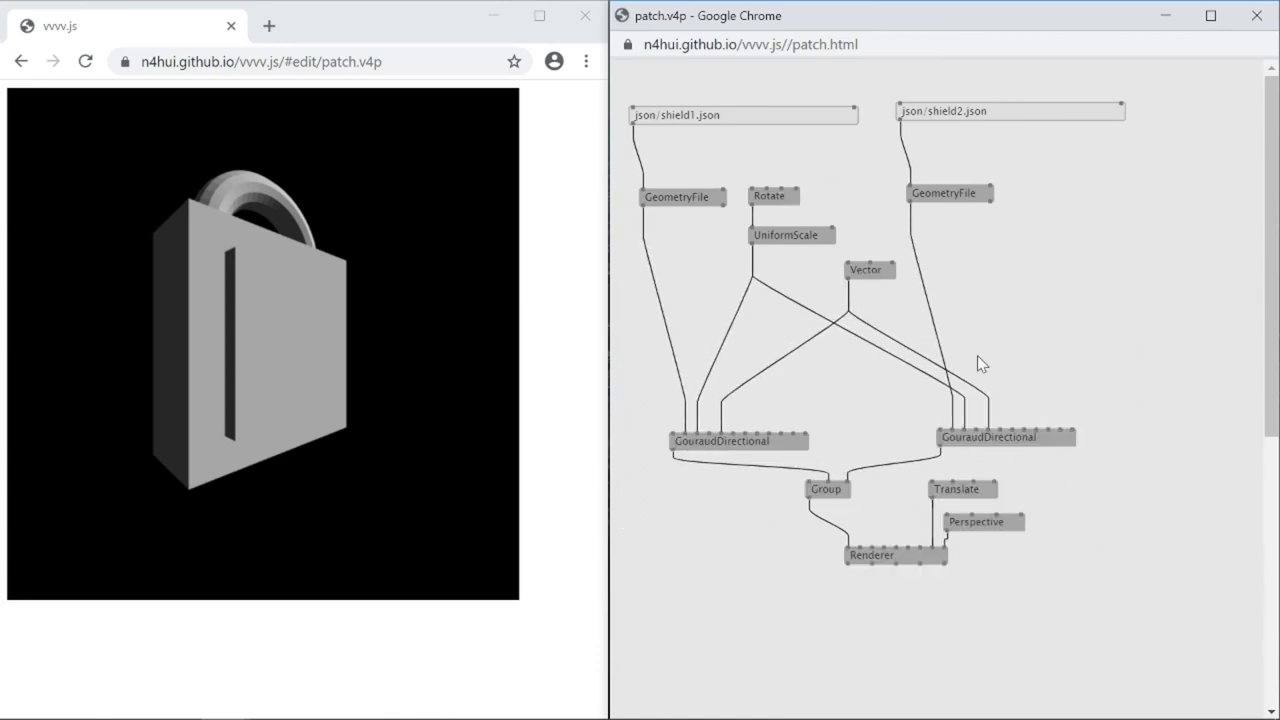
# Add a white colour box and link it to GouraudDirectional's Ambient Color input.
pyautogui.doubleClick(828, 387)
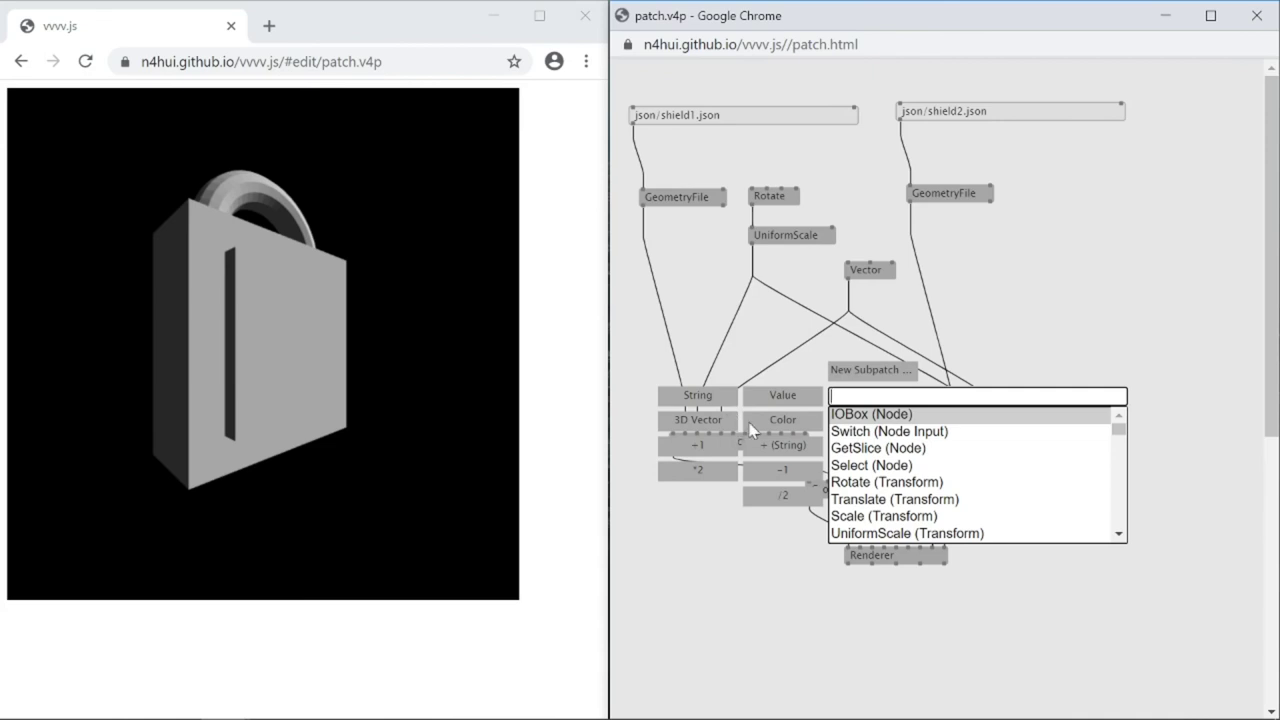
pyautogui.press('Return')
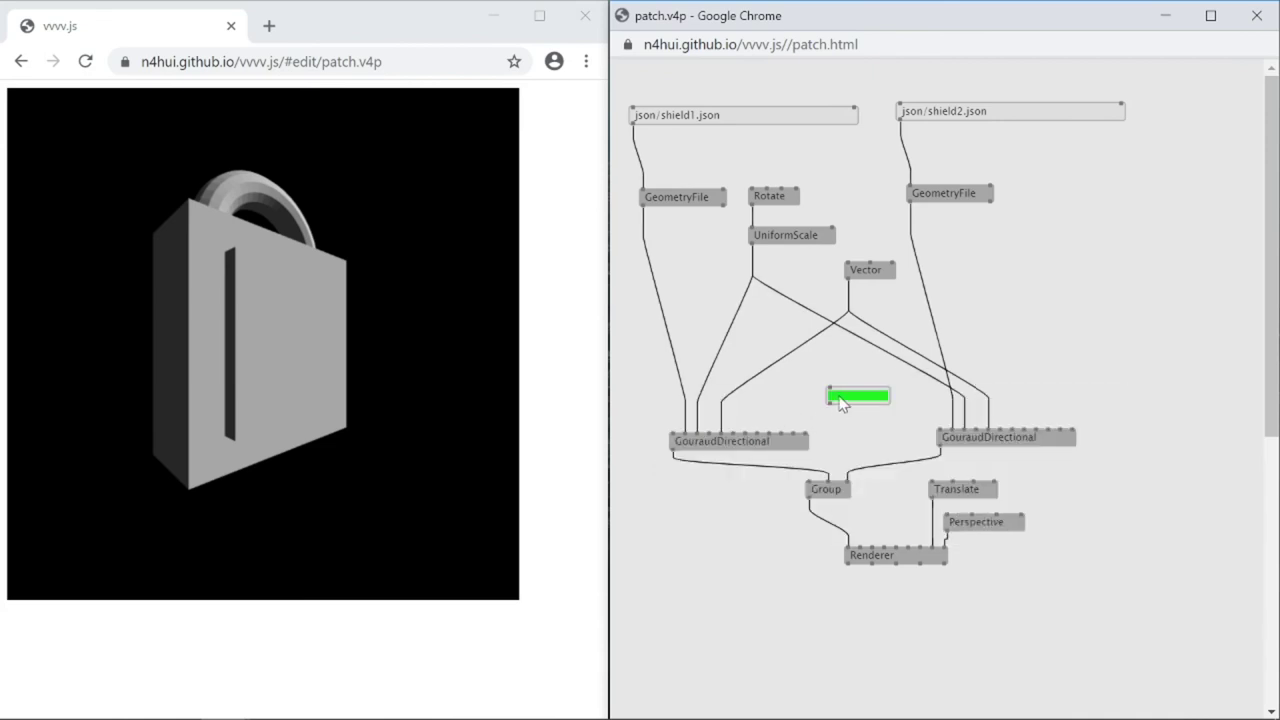
pyautogui.click(833, 392)
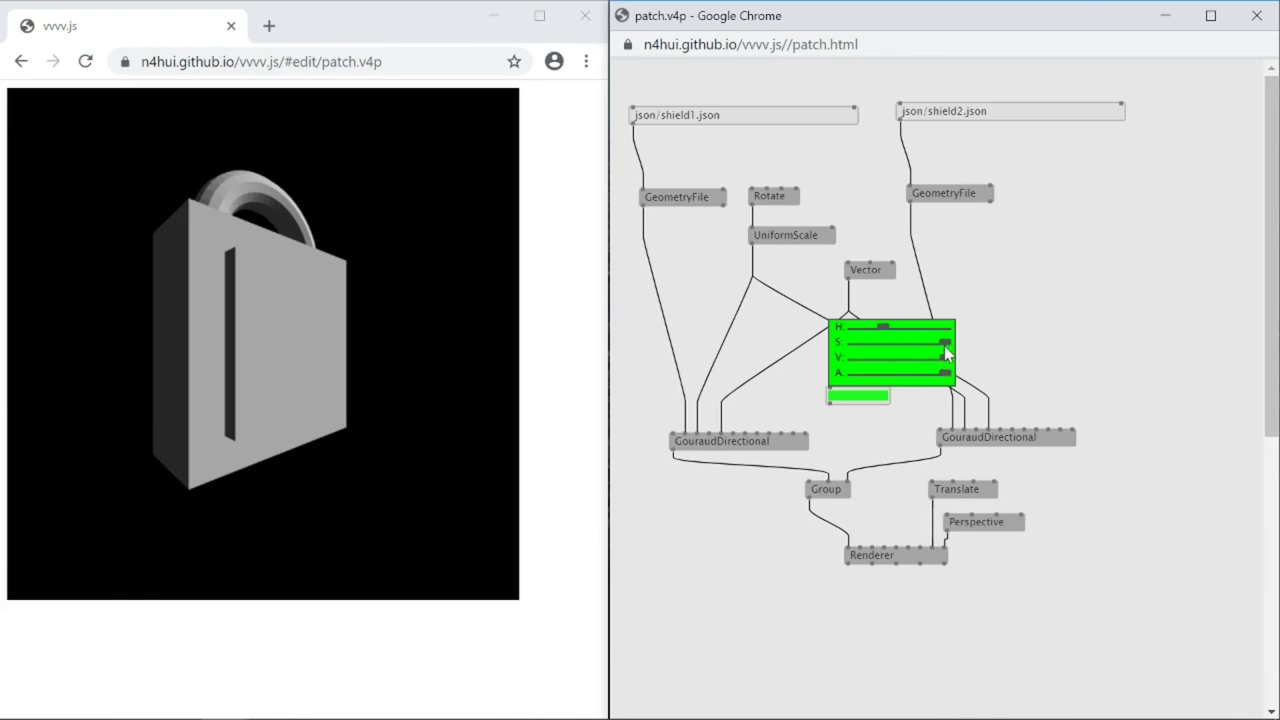
pyautogui.moveTo(945, 343); pyautogui.dragTo(765, 350)
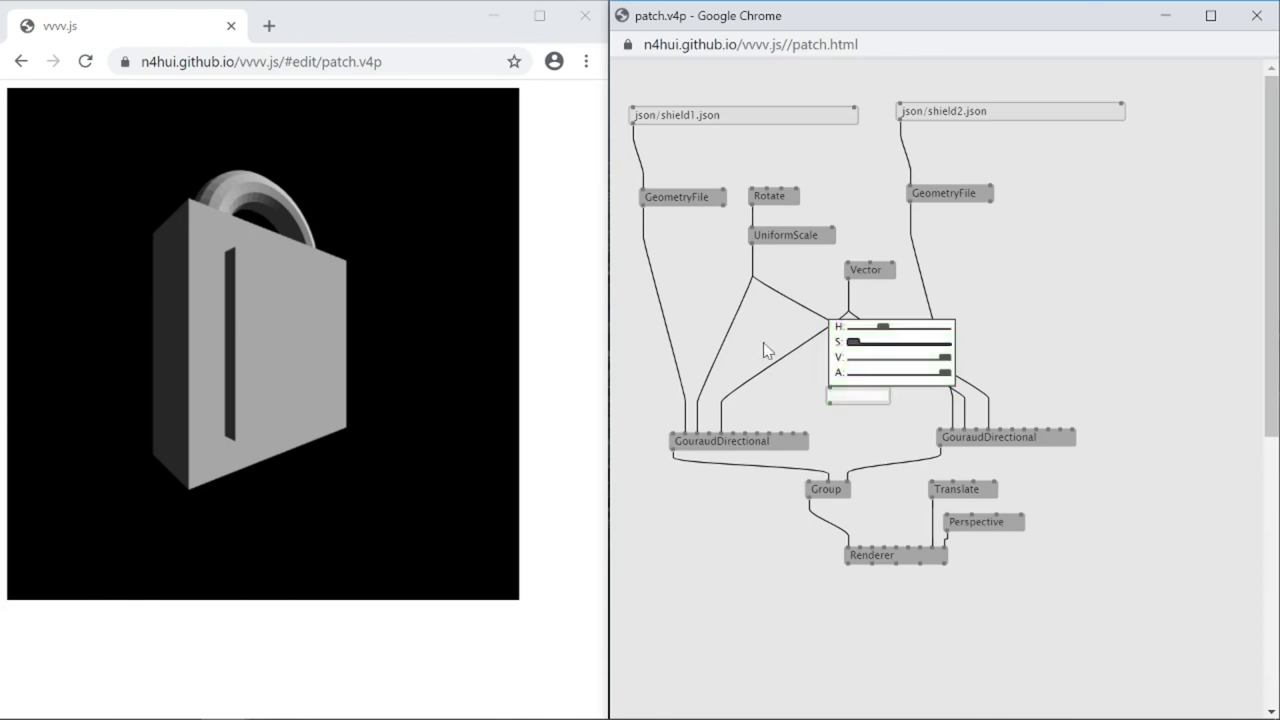
pyautogui.click(808, 418)
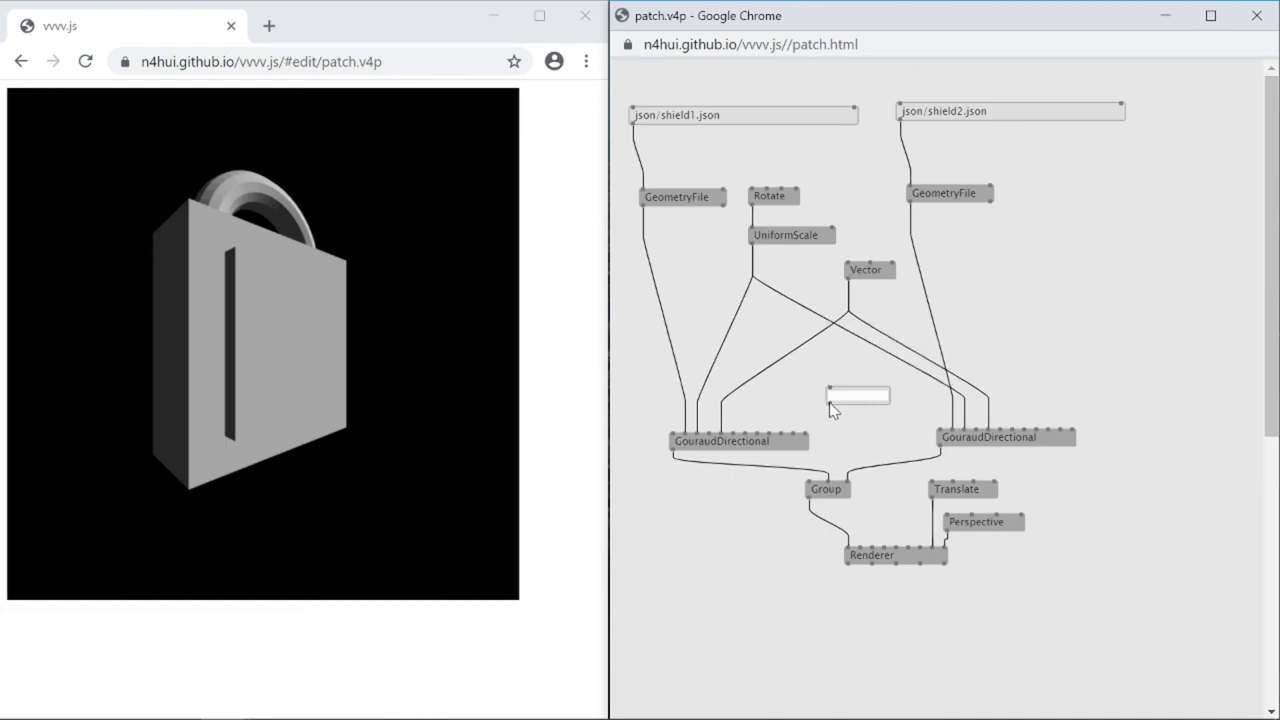
pyautogui.click(830, 405)
pyautogui.click(733, 434)
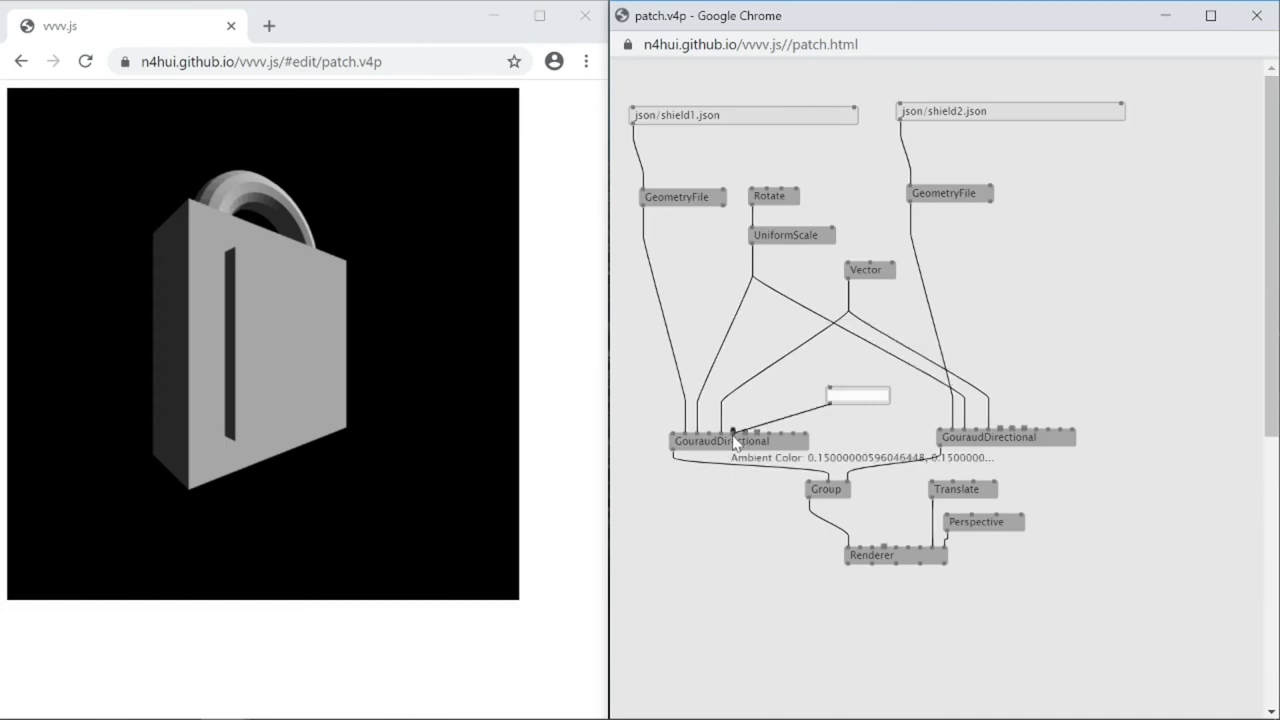
pyautogui.moveTo(851, 404); pyautogui.dragTo(775, 381)
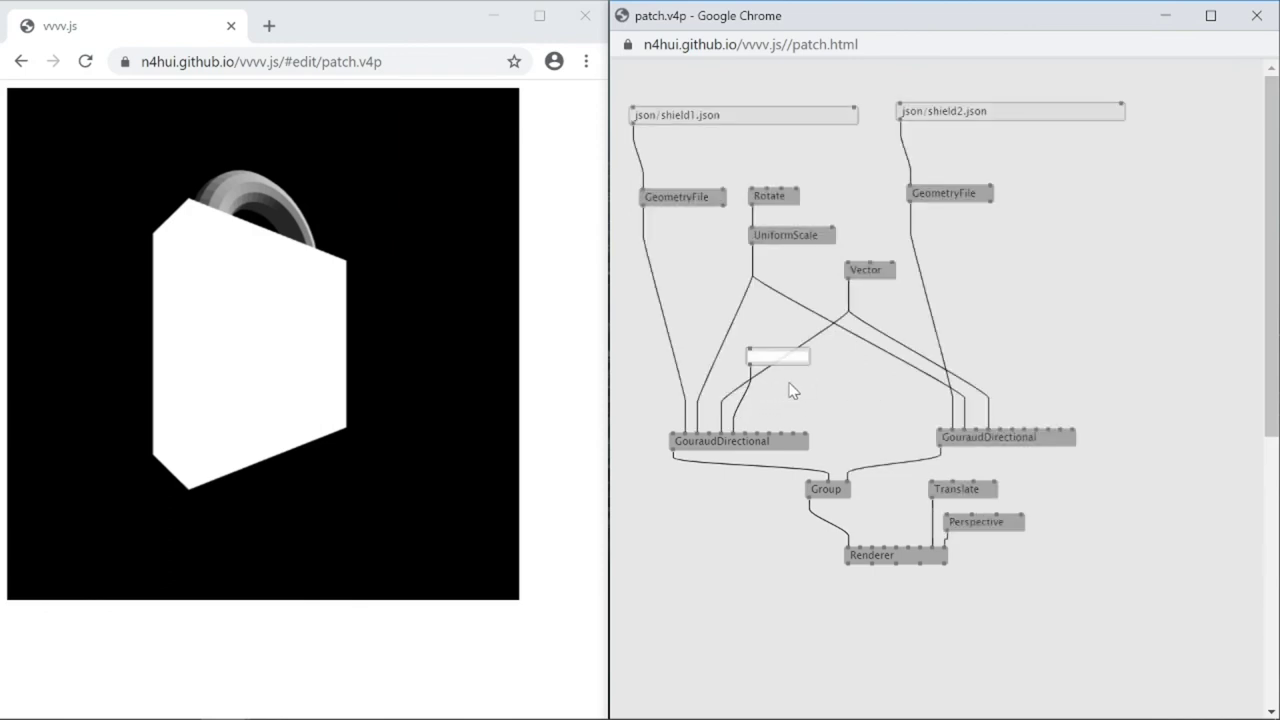
# Add a grey colour box linked to the Diffuse Color input.
pyautogui.doubleClick(791, 386)
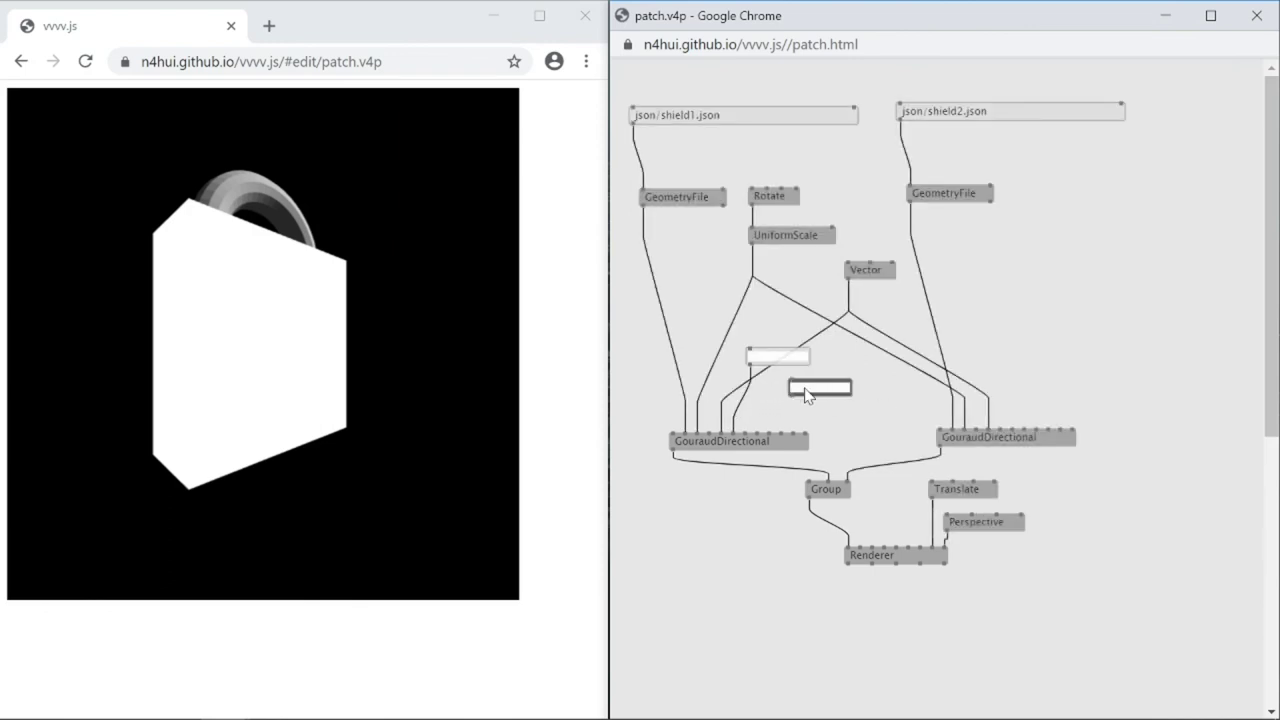
pyautogui.click(793, 388)
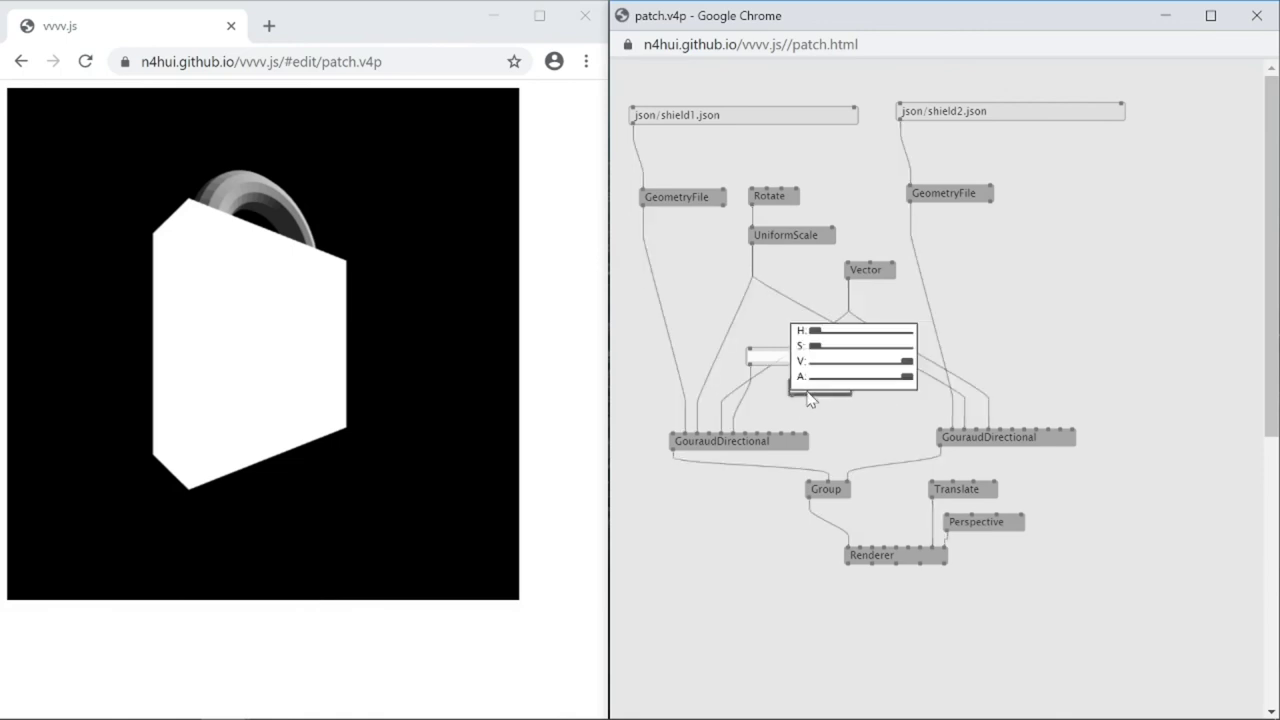
pyautogui.moveTo(882, 370); pyautogui.dragTo(871, 363)
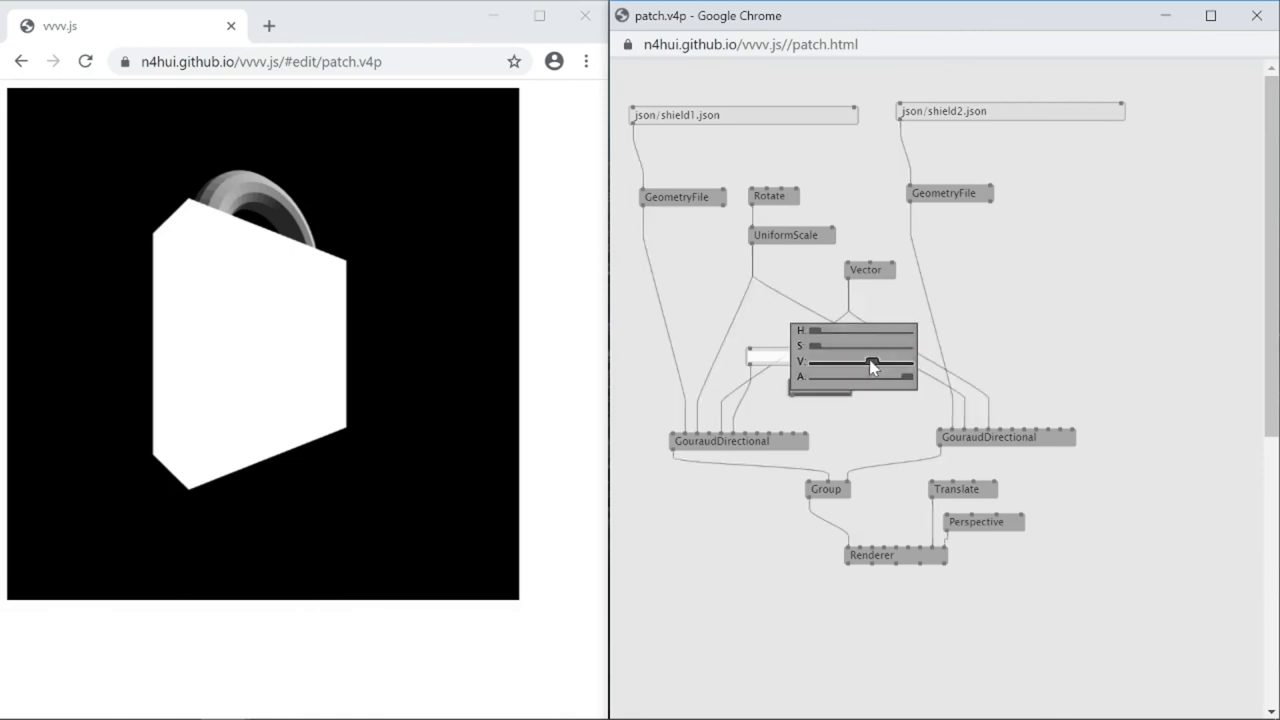
pyautogui.click(791, 394)
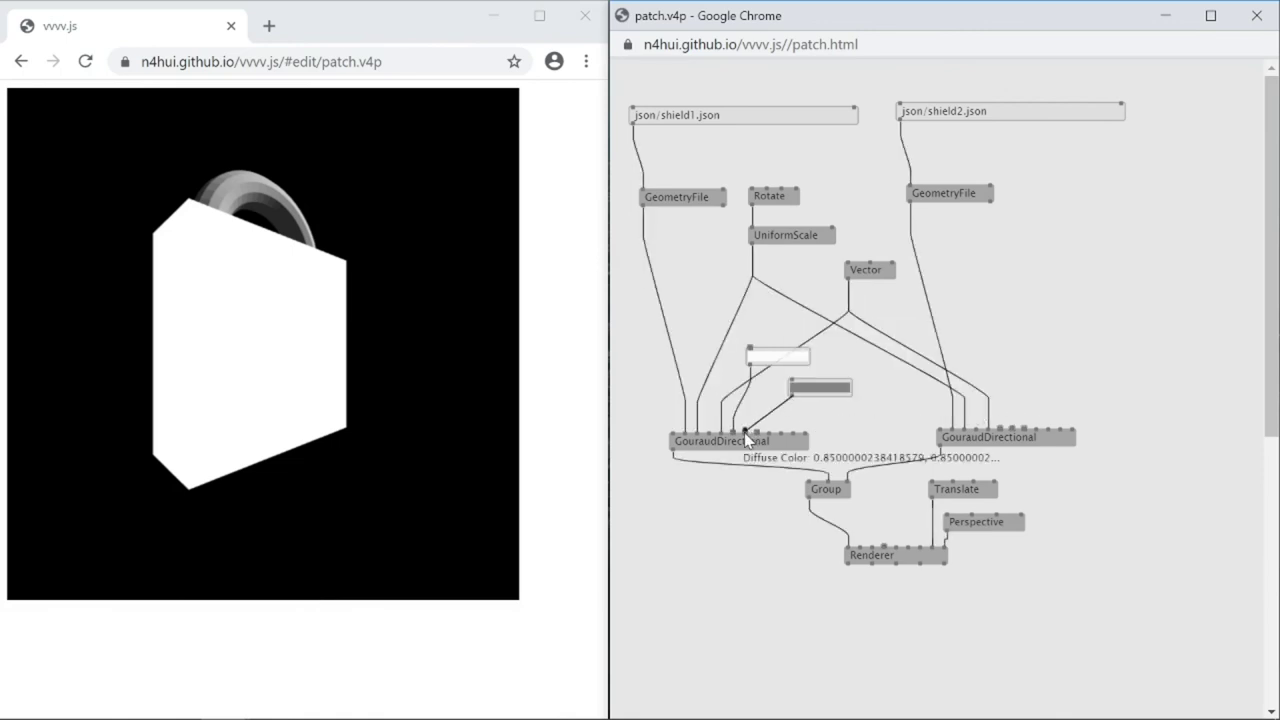
pyautogui.click(744, 432)
pyautogui.moveTo(815, 388); pyautogui.dragTo(800, 333)
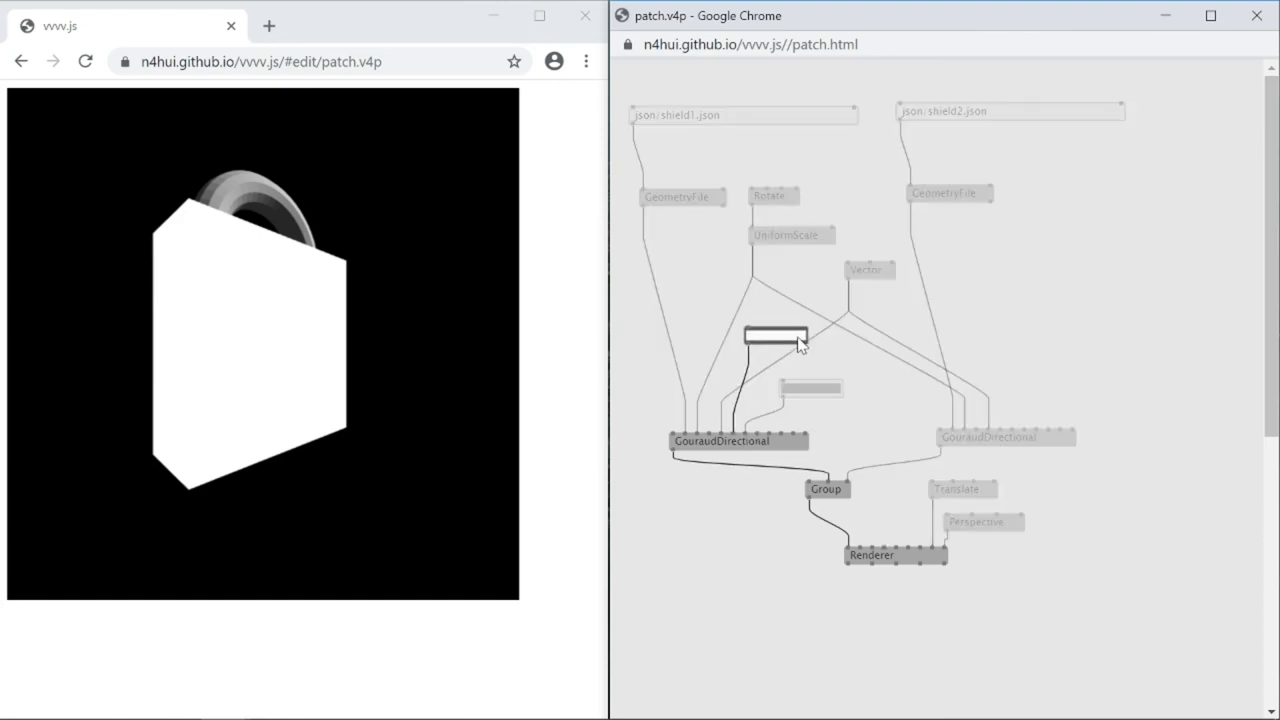
pyautogui.moveTo(811, 394); pyautogui.dragTo(805, 379)
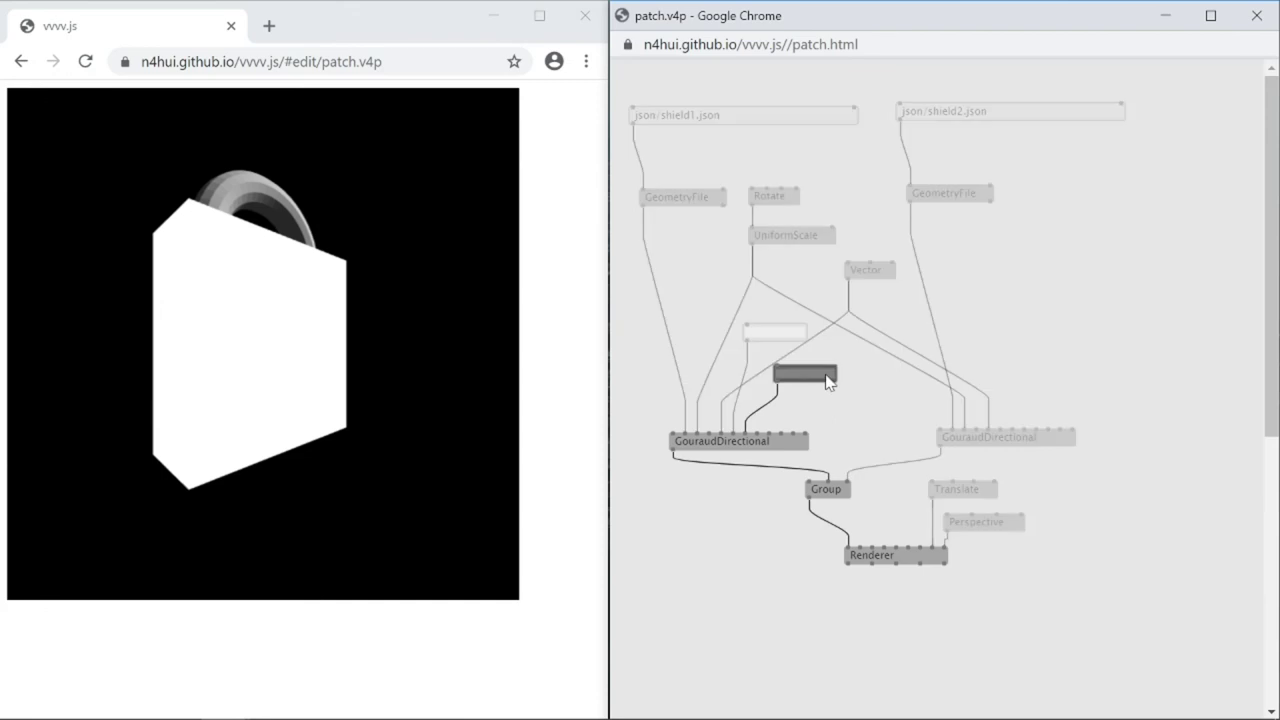
# Make a black colour box and link it to the Specular Color input.
pyautogui.rightClick(838, 388)
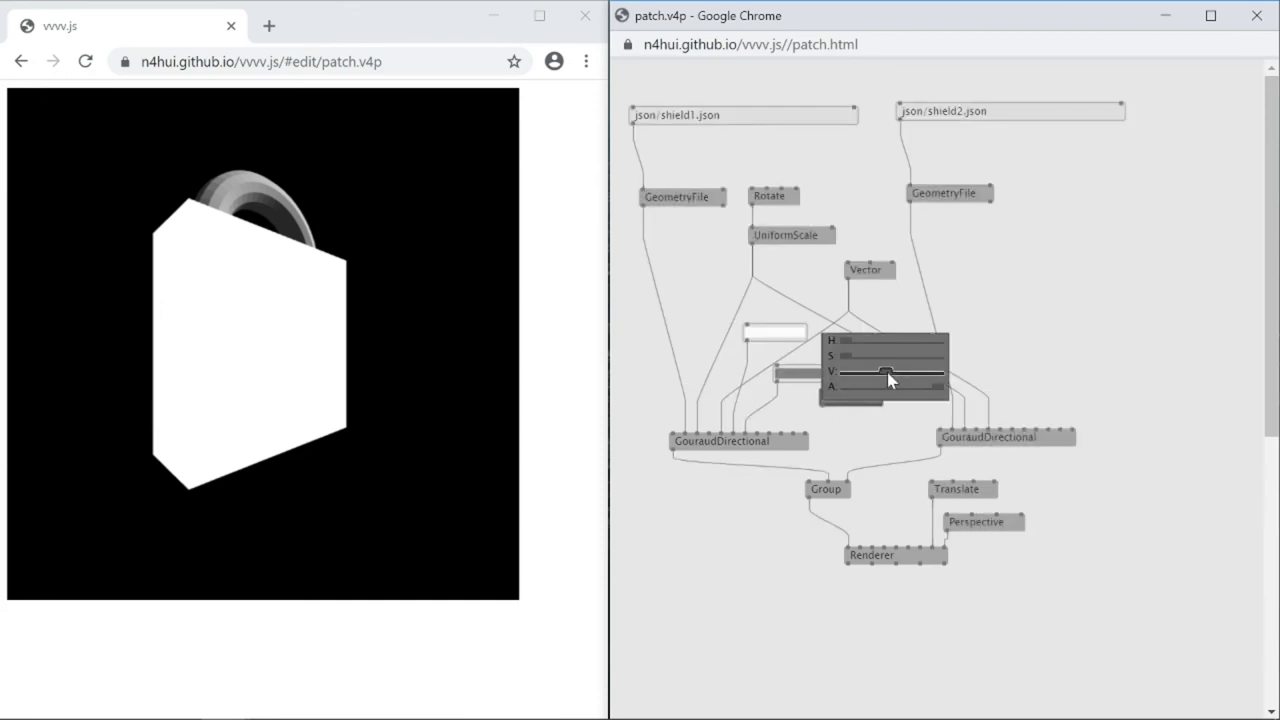
pyautogui.moveTo(887, 372); pyautogui.dragTo(838, 383)
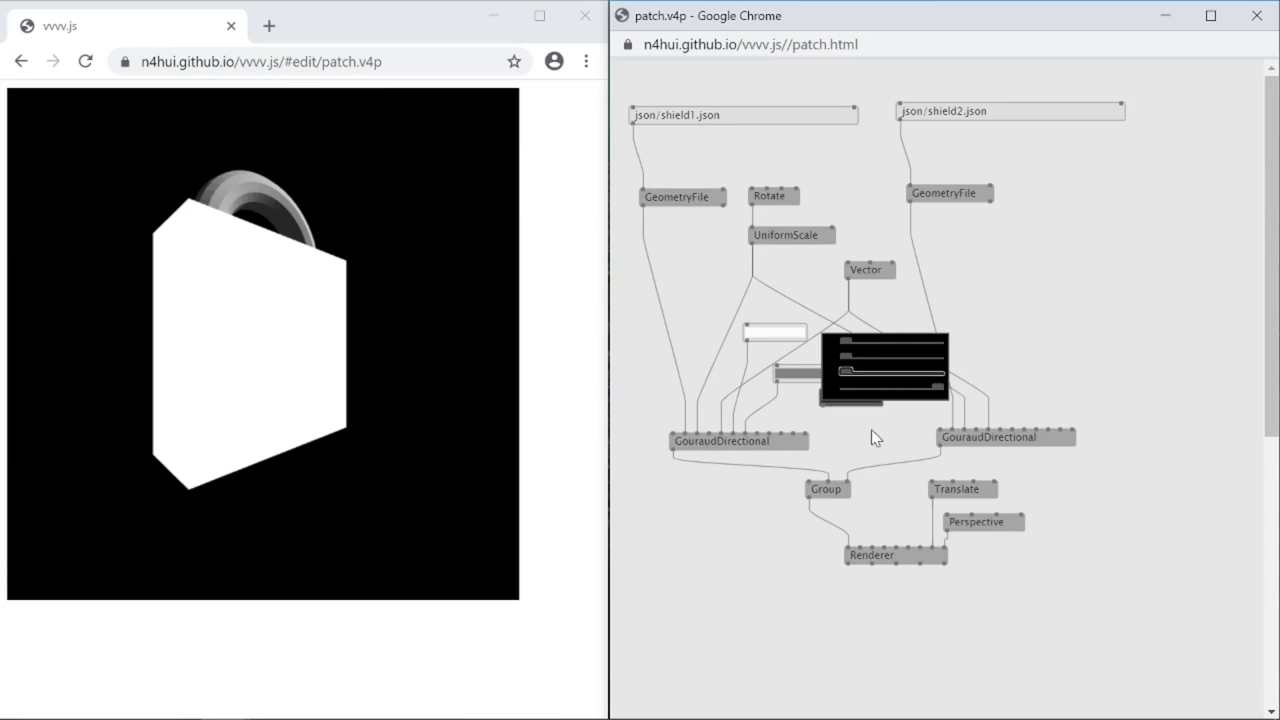
pyautogui.click(844, 430)
pyautogui.click(822, 405)
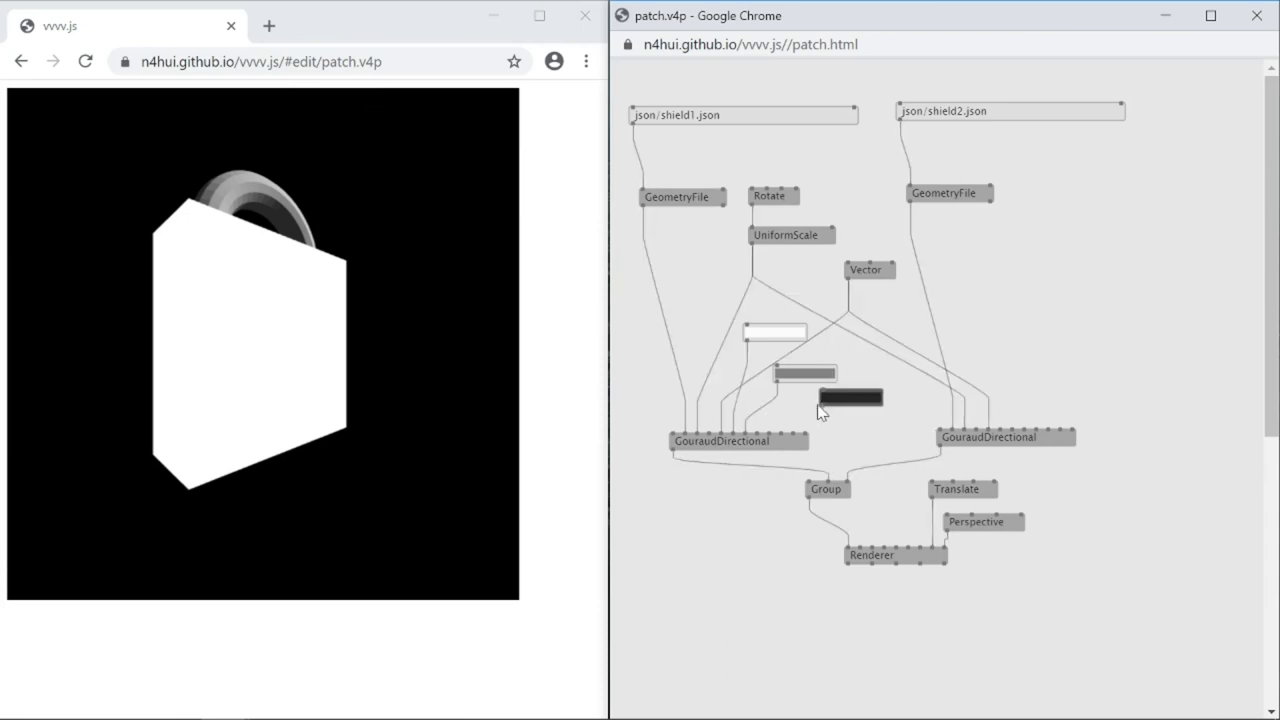
pyautogui.click(745, 433)
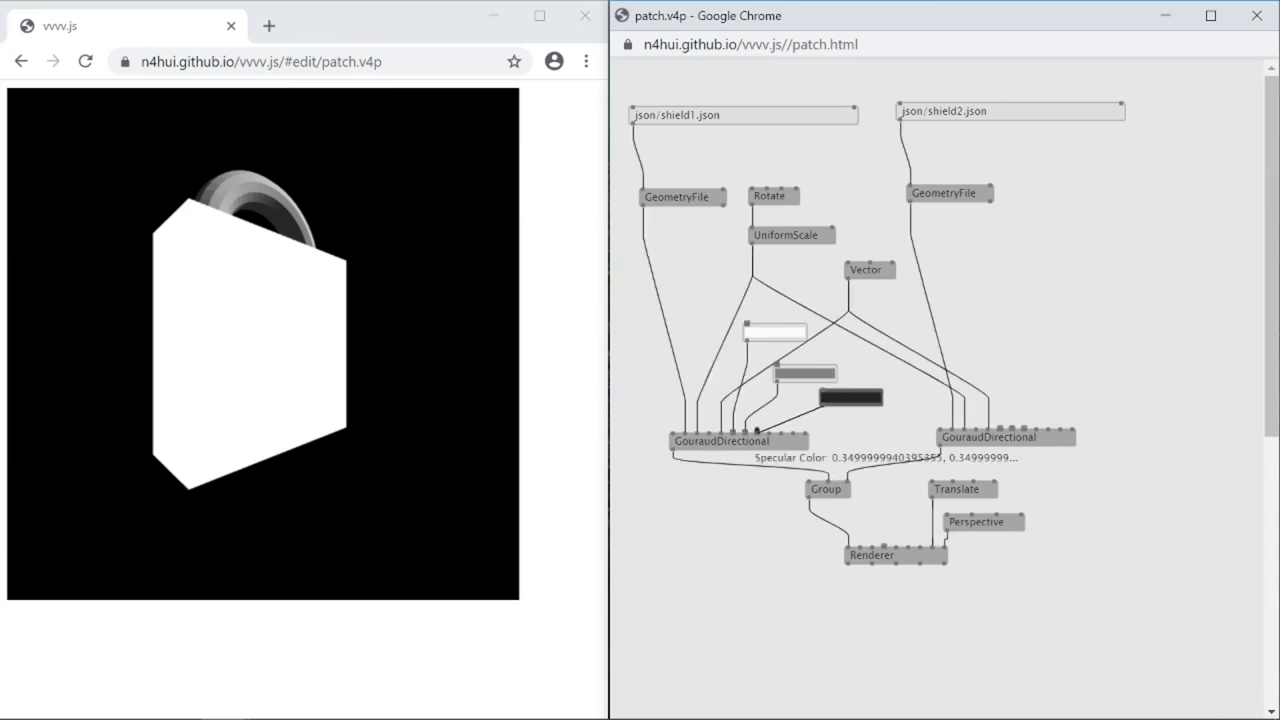
pyautogui.click(758, 436)
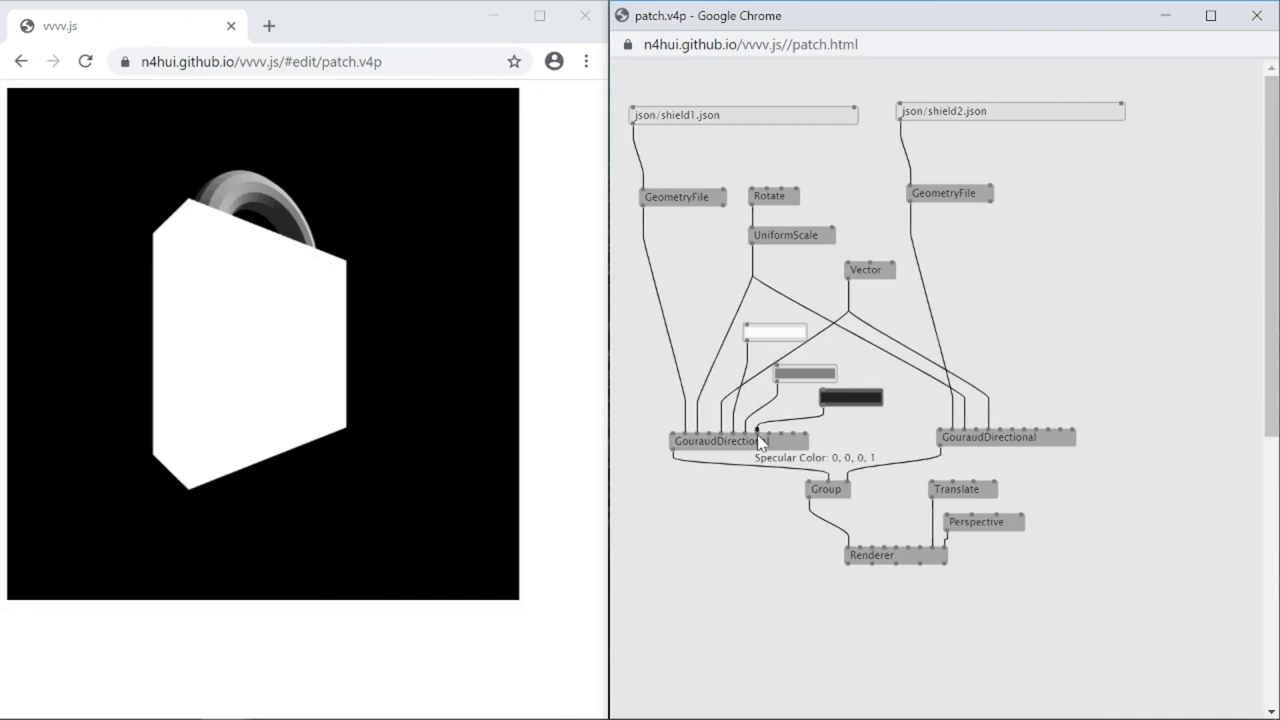
pyautogui.rightClick(775, 340)
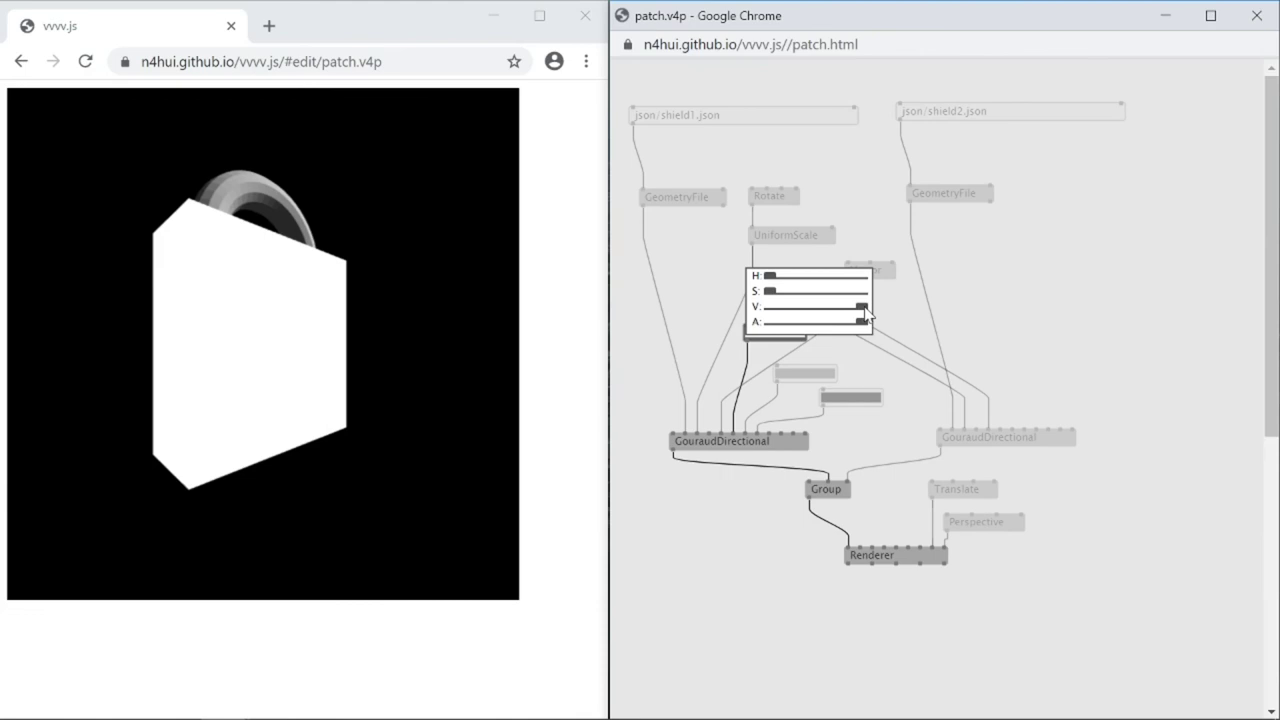
# Lower the white ambient colour's brightness and shift its hue to a tan brown.
pyautogui.moveTo(863, 308)
pyautogui.mouseDown()
pyautogui.moveTo(820, 307)
pyautogui.moveTo(825, 293)
pyautogui.mouseUp()
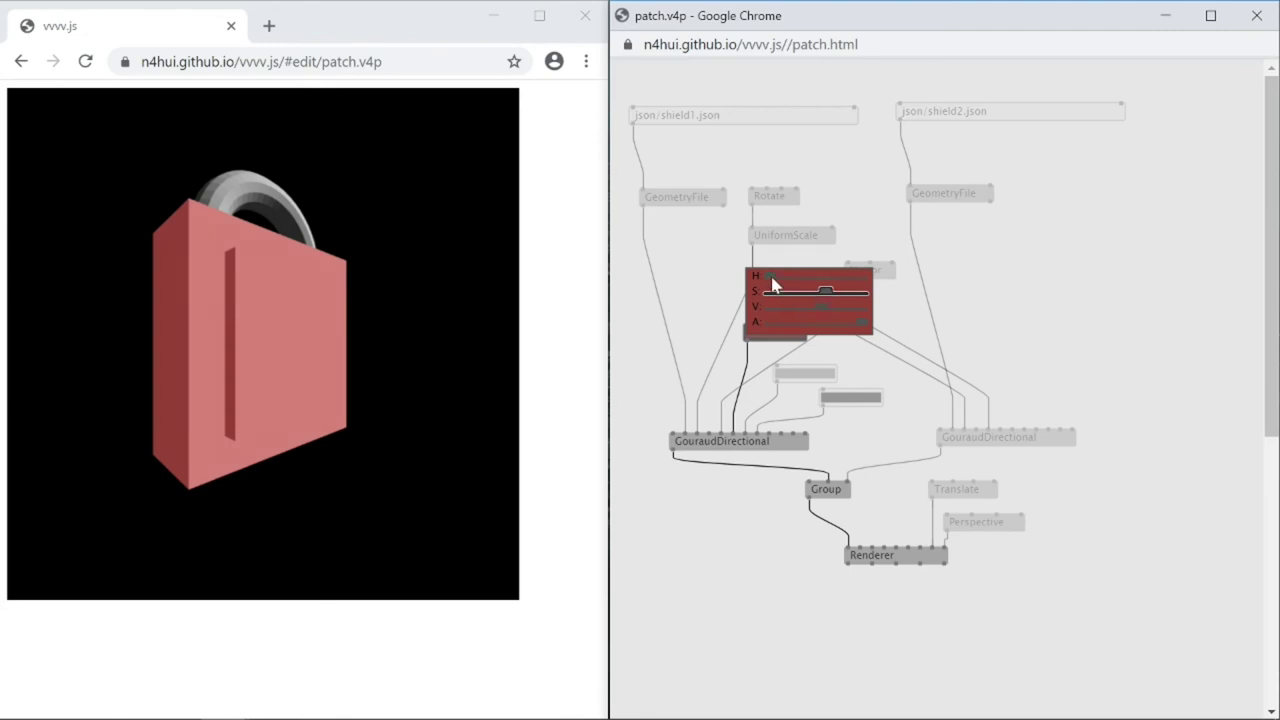
pyautogui.moveTo(772, 284); pyautogui.dragTo(781, 283)
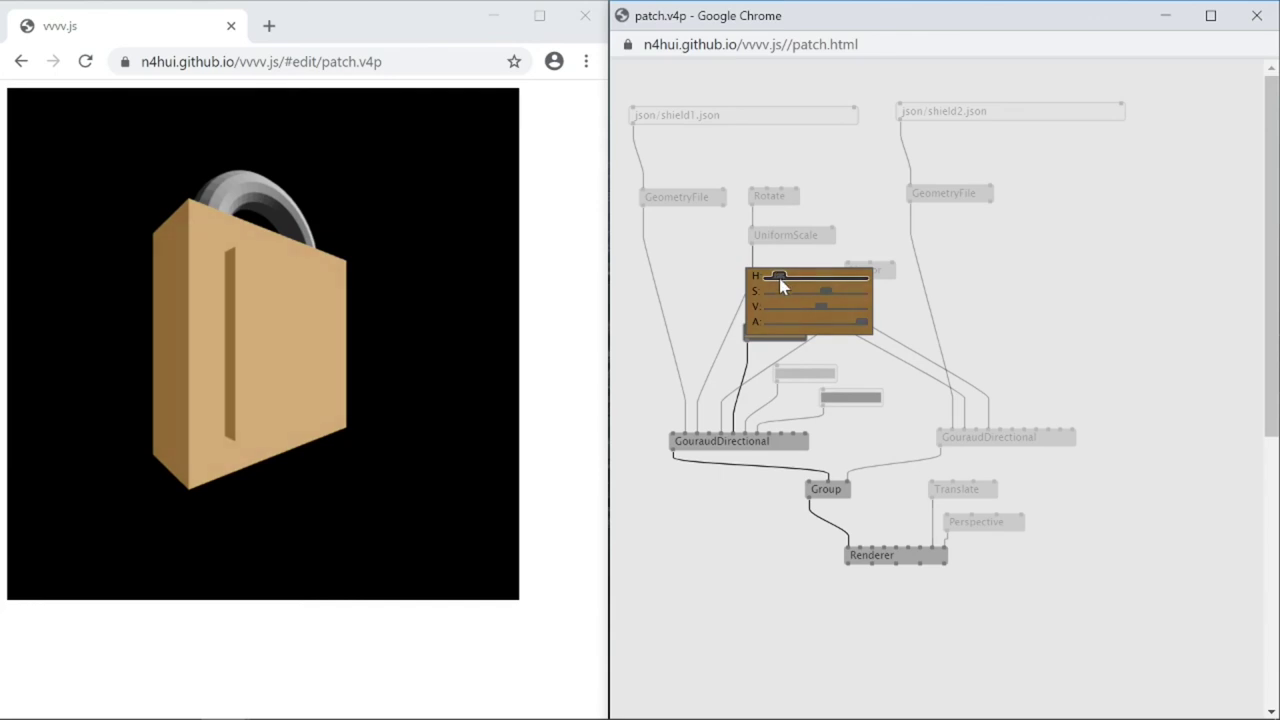
pyautogui.click(965, 265)
# Add an LFO (Animation) node, connect its output to Rotate's input, and place it above Rotate.
pyautogui.doubleClick(826, 157)
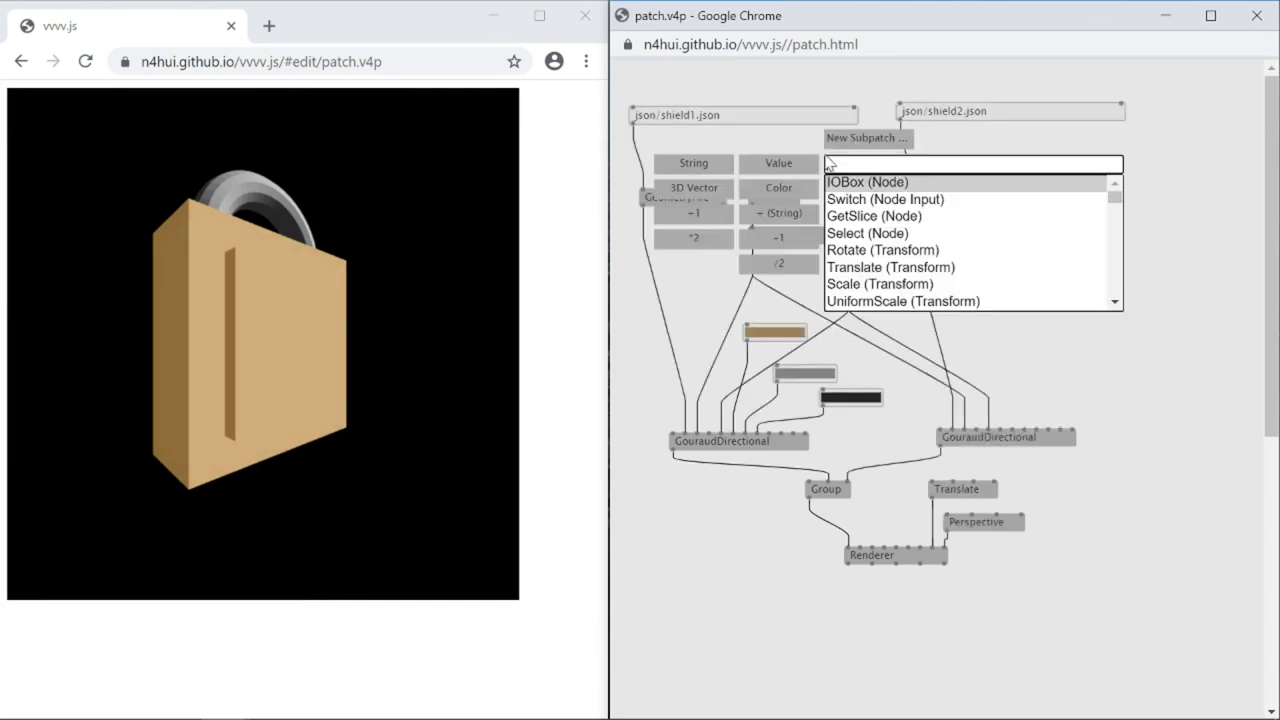
pyautogui.write('lfo')
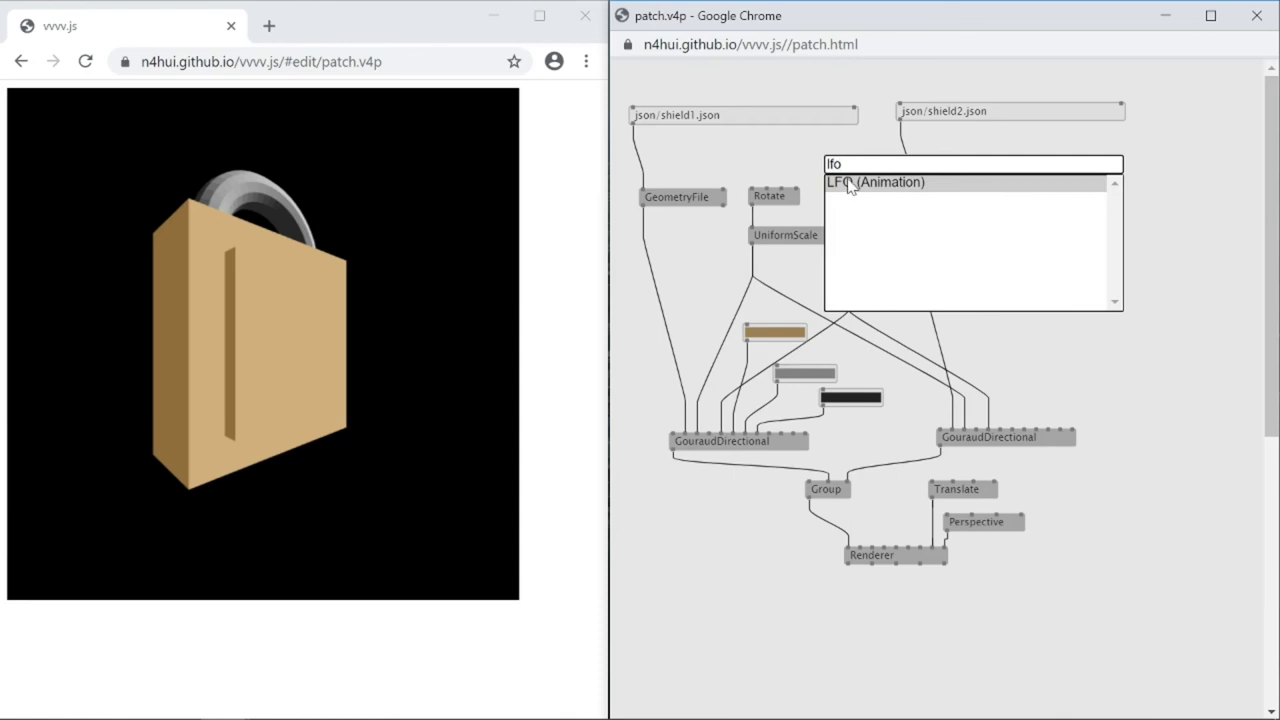
pyautogui.click(848, 183)
pyautogui.doubleClick(828, 161)
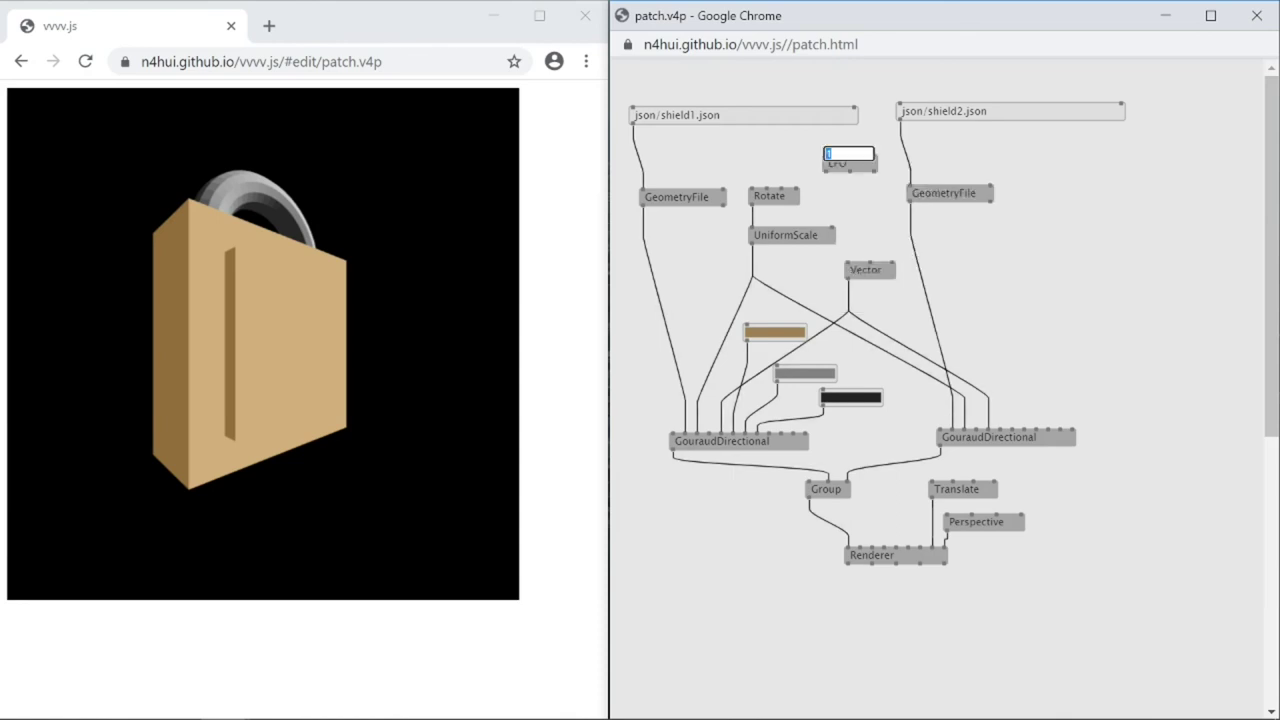
pyautogui.press('Return')
pyautogui.click(826, 171)
pyautogui.click(779, 189)
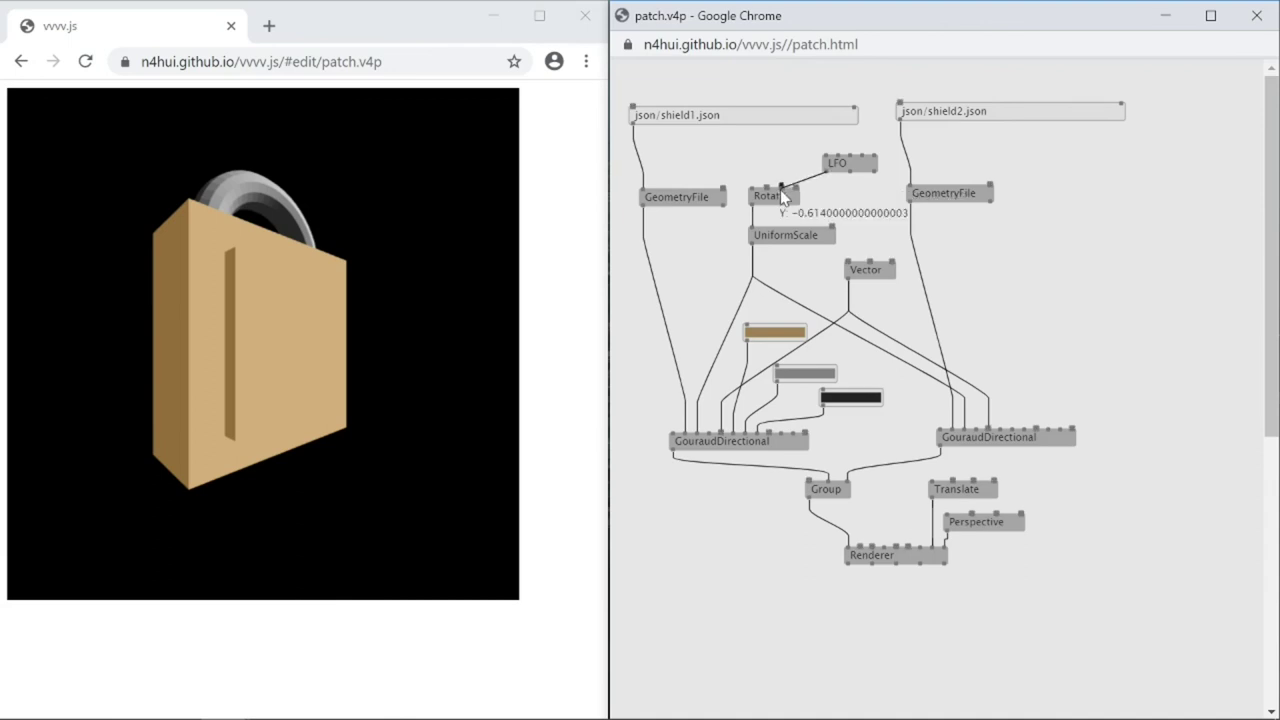
pyautogui.moveTo(845, 162); pyautogui.dragTo(781, 153)
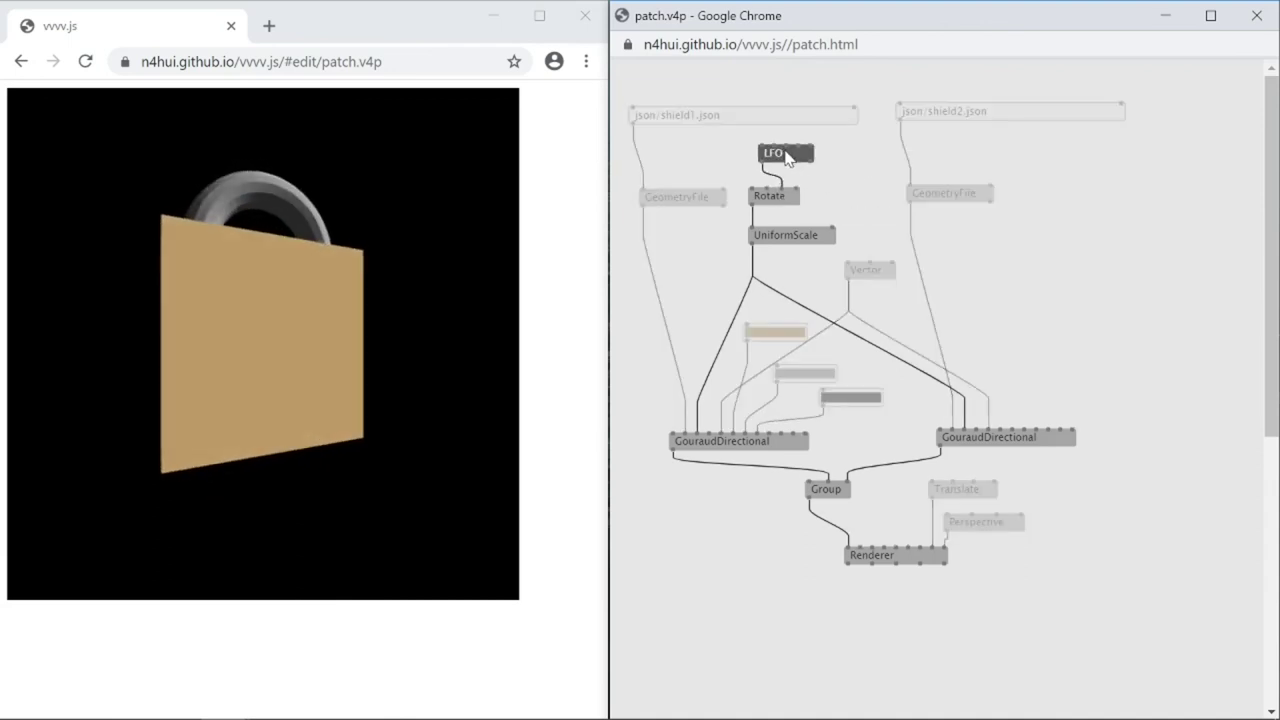